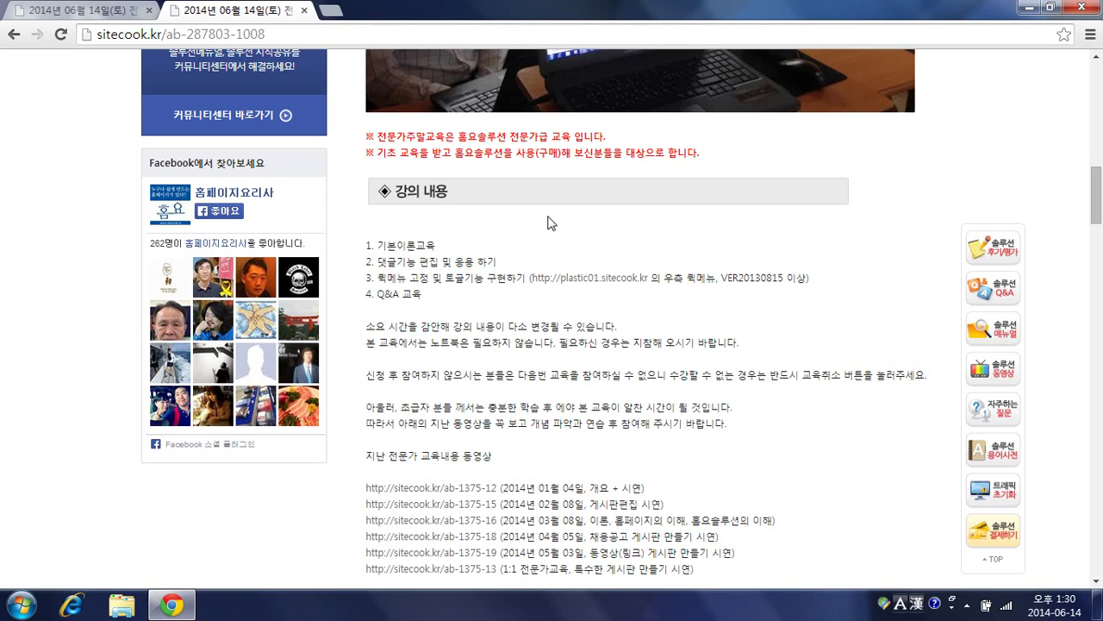
# Step: Browse sitecook.kr and open the 병원/한의원 template category under 분야별홈페이지
pyautogui.scroll(-10, 548, 222)
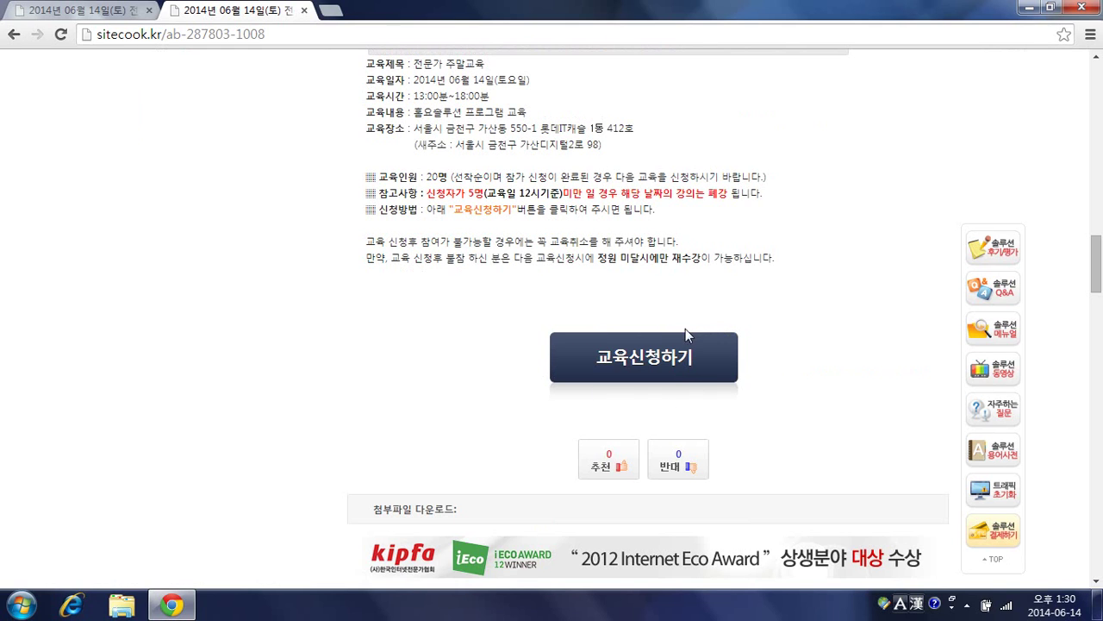
pyautogui.scroll(-3, 583, 297)
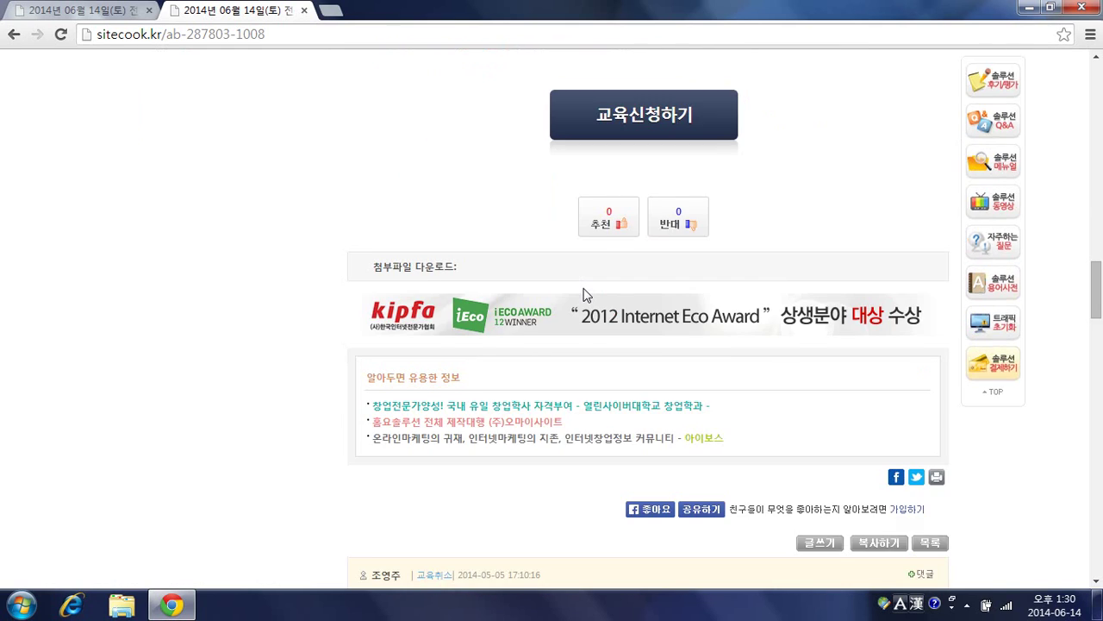
pyautogui.scroll(-6, 583, 296)
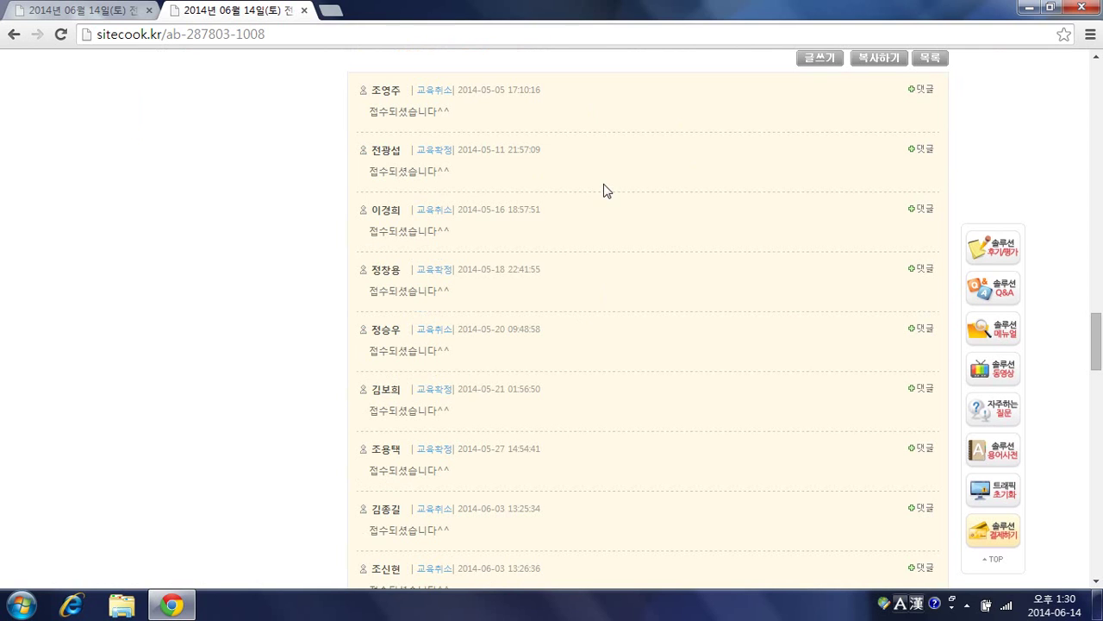
pyautogui.scroll(8, 604, 183)
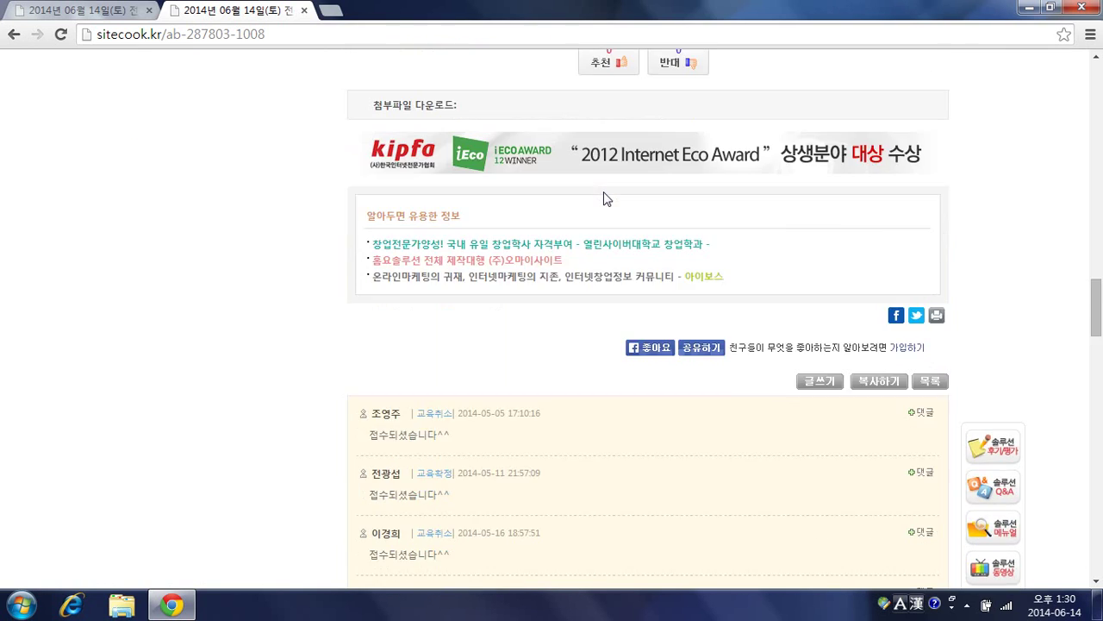
pyautogui.scroll(3, 602, 191)
pyautogui.scroll(5, 603, 191)
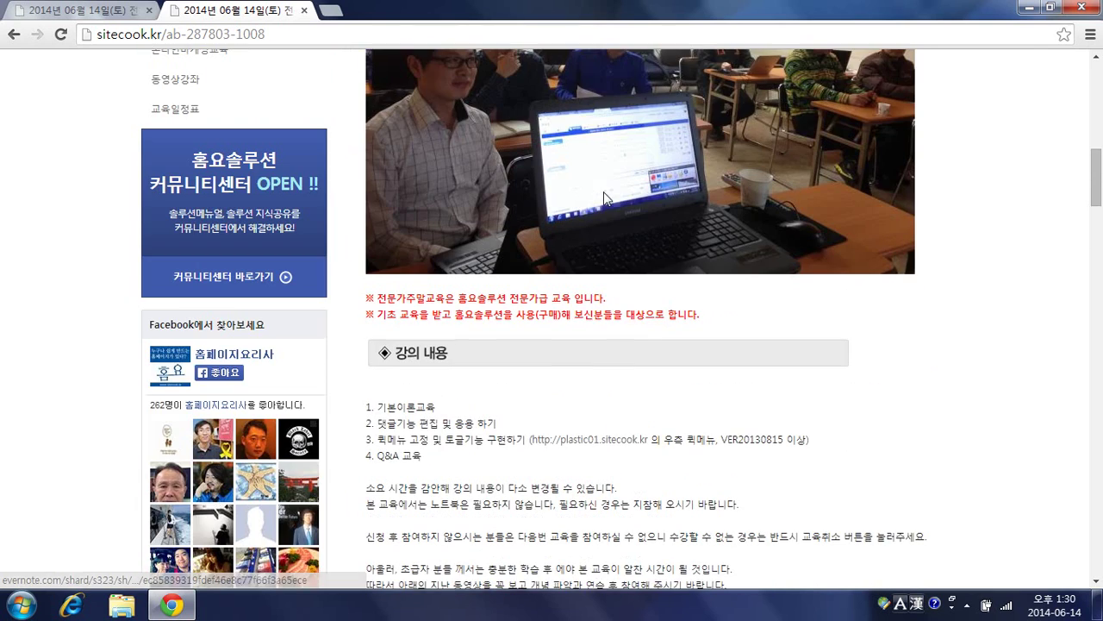
pyautogui.scroll(-1, 601, 207)
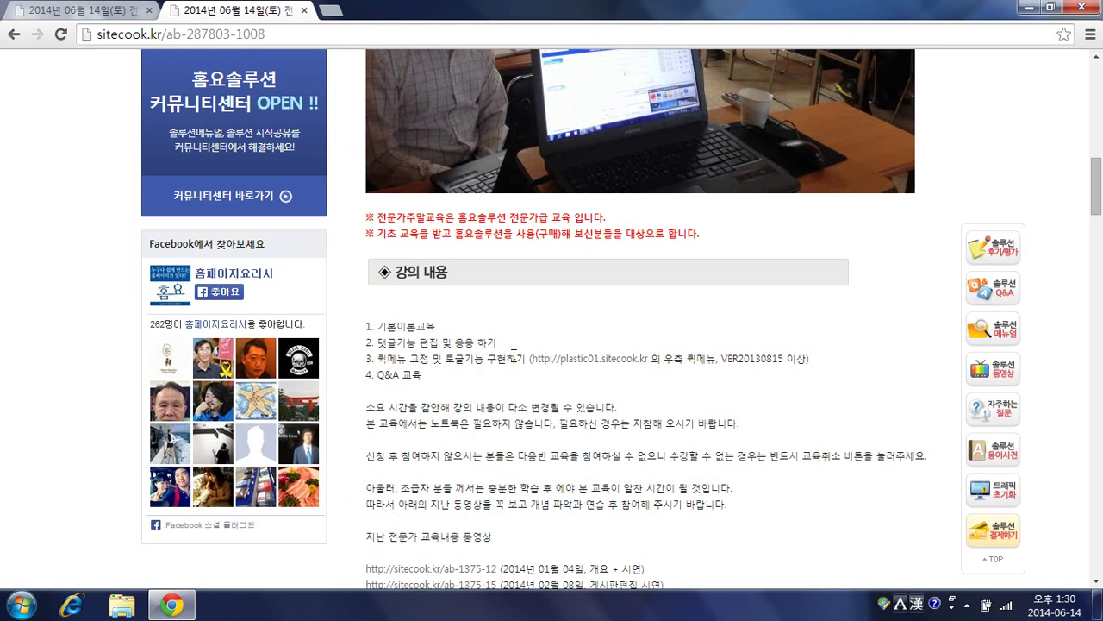
pyautogui.scroll(10, 514, 356)
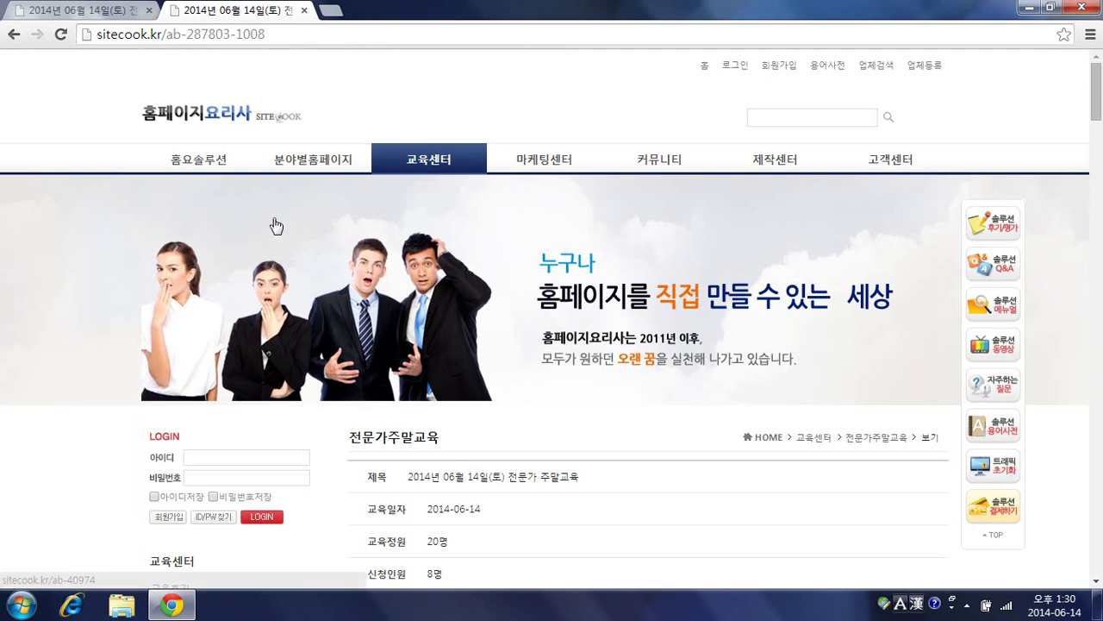
pyautogui.moveTo(293, 170)
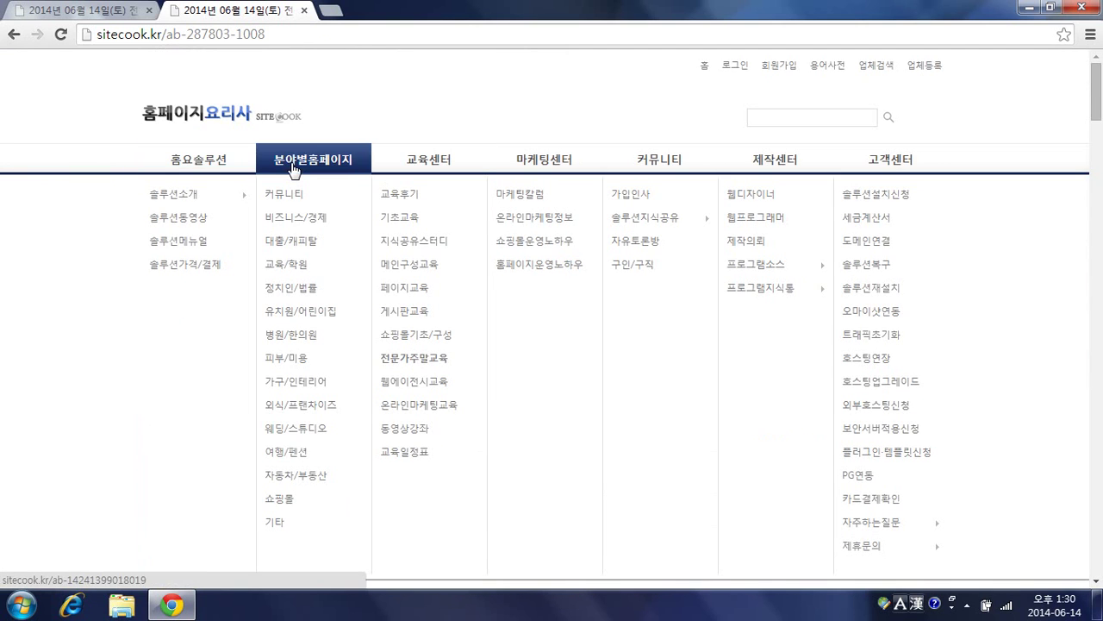
pyautogui.click(287, 336)
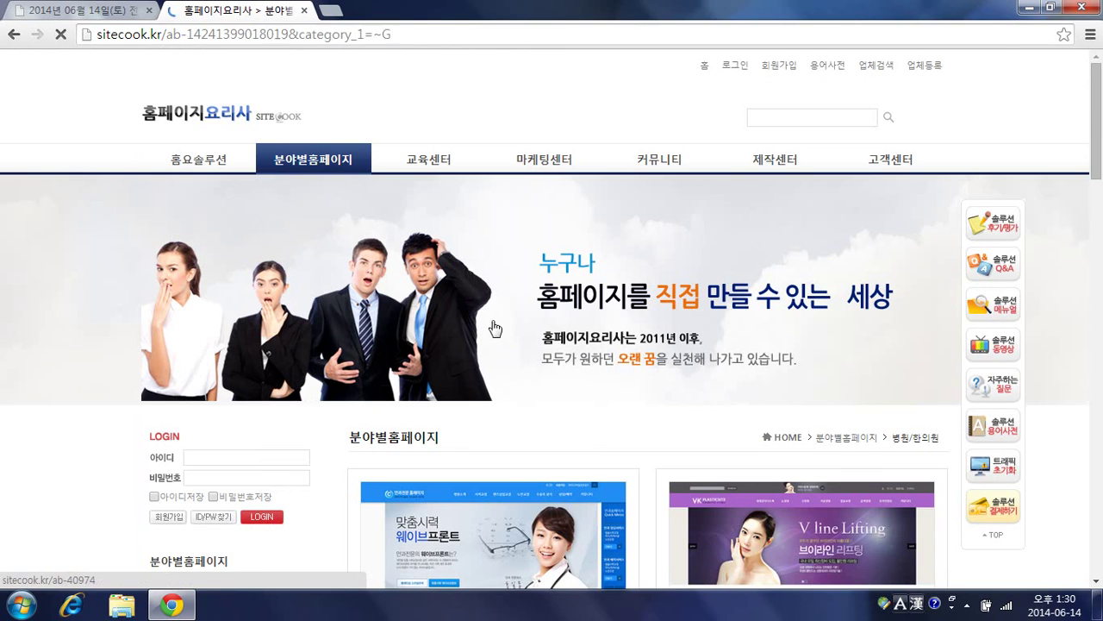
# Step: Open the PC demo of 성형외과홈페이지_LAR01 in a new tab
pyautogui.scroll(-3, 621, 333)
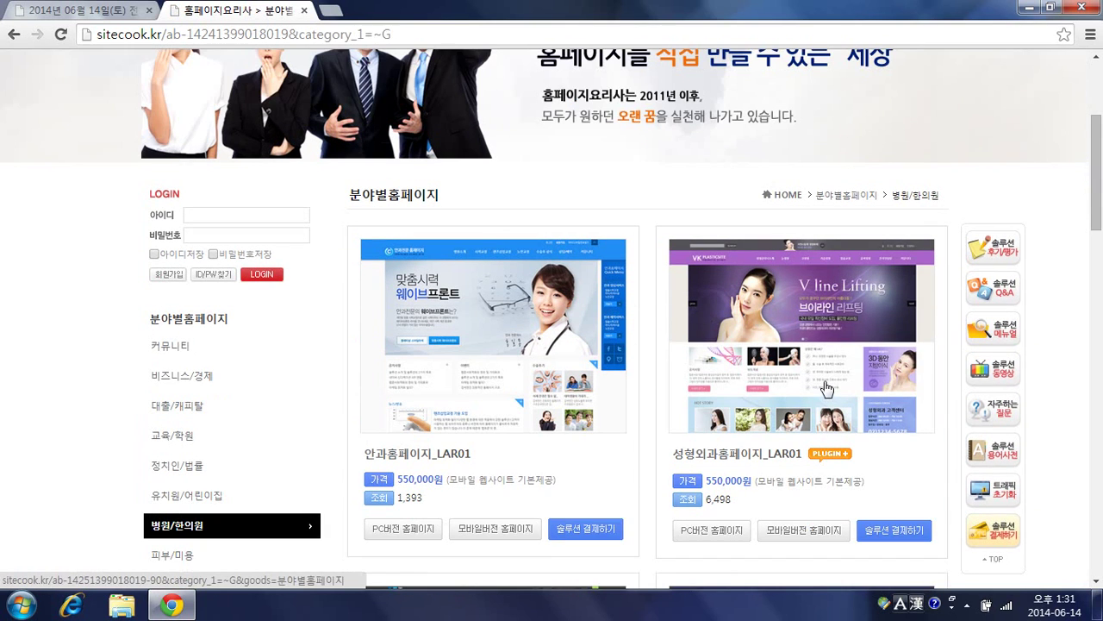
pyautogui.click(721, 526)
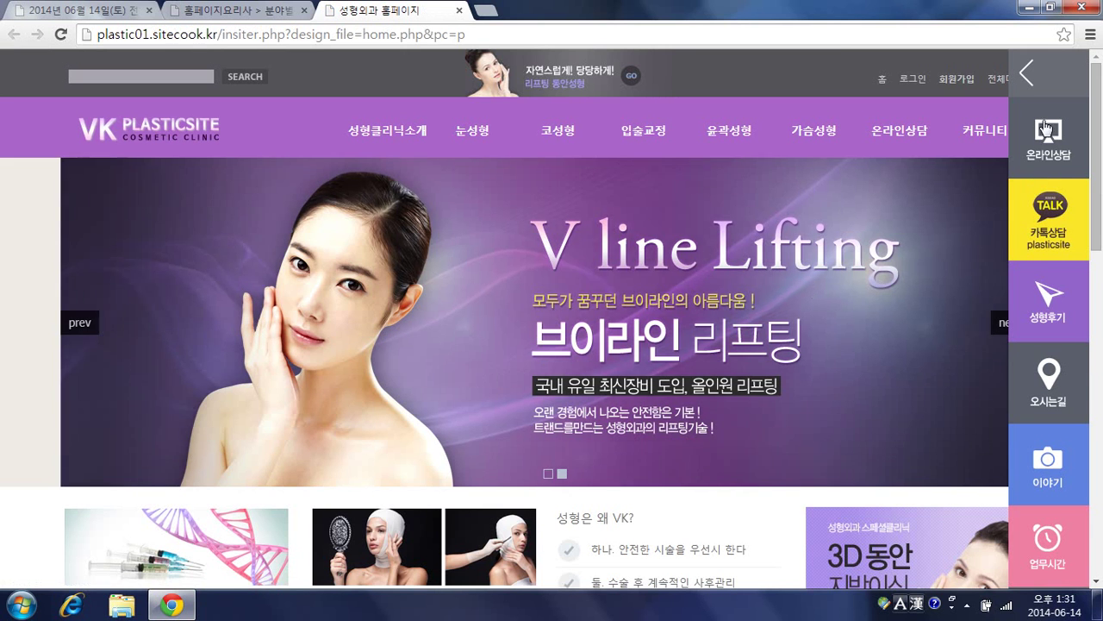
pyautogui.scroll(-2, 804, 246)
pyautogui.scroll(-11, 803, 247)
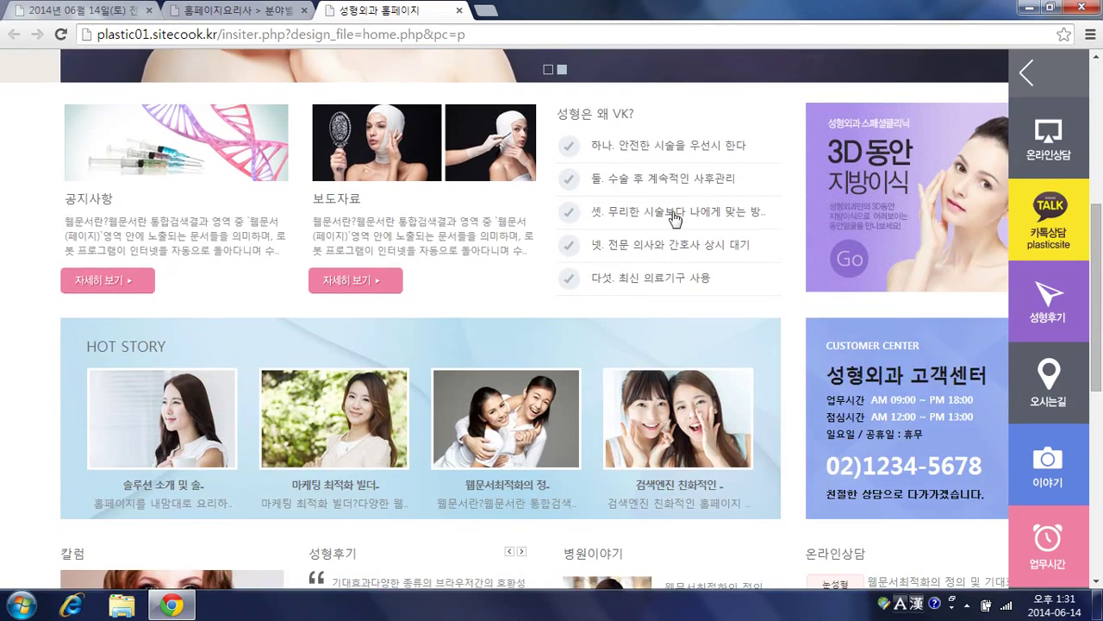
pyautogui.scroll(13, 621, 204)
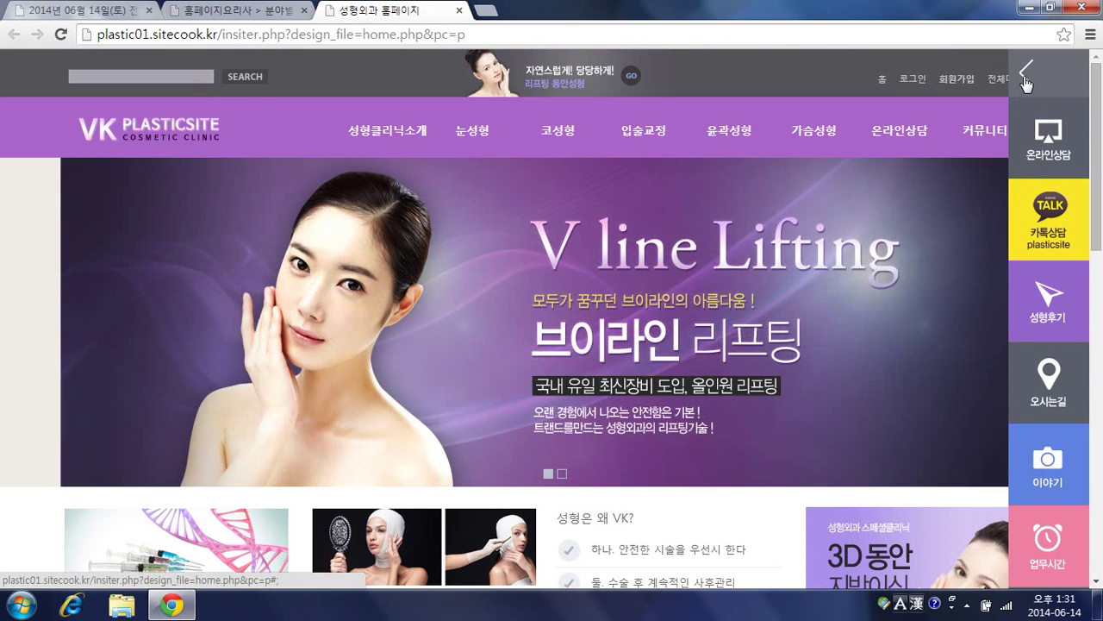
# Step: Expand the VK demo's 온라인상담 quick panel, then return to the hospital template listing tab
pyautogui.click(1025, 80)
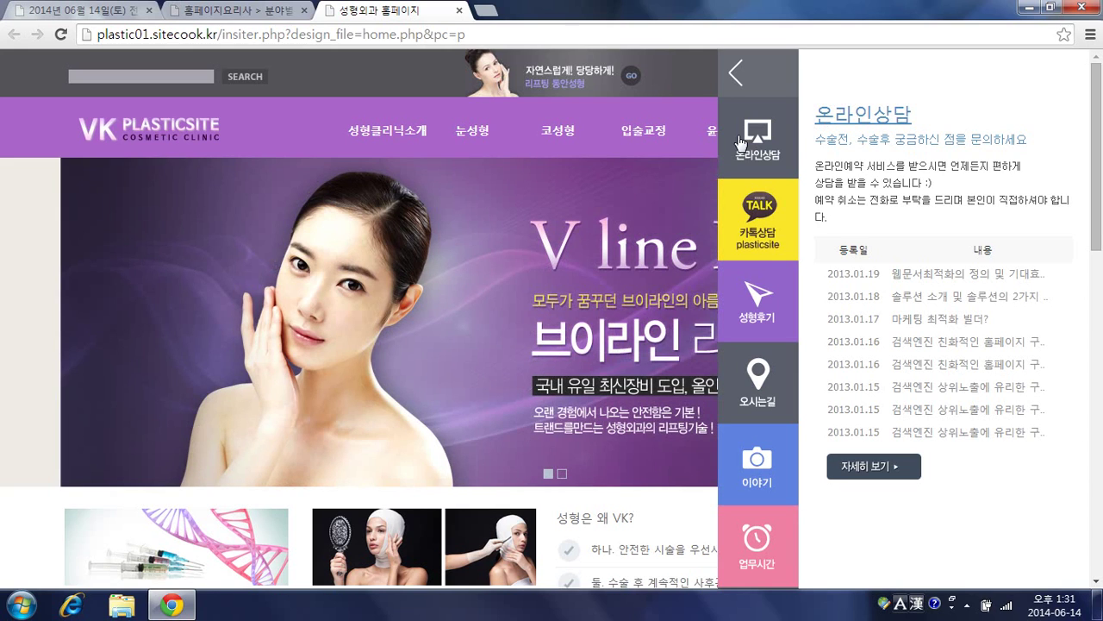
pyautogui.moveTo(687, 142)
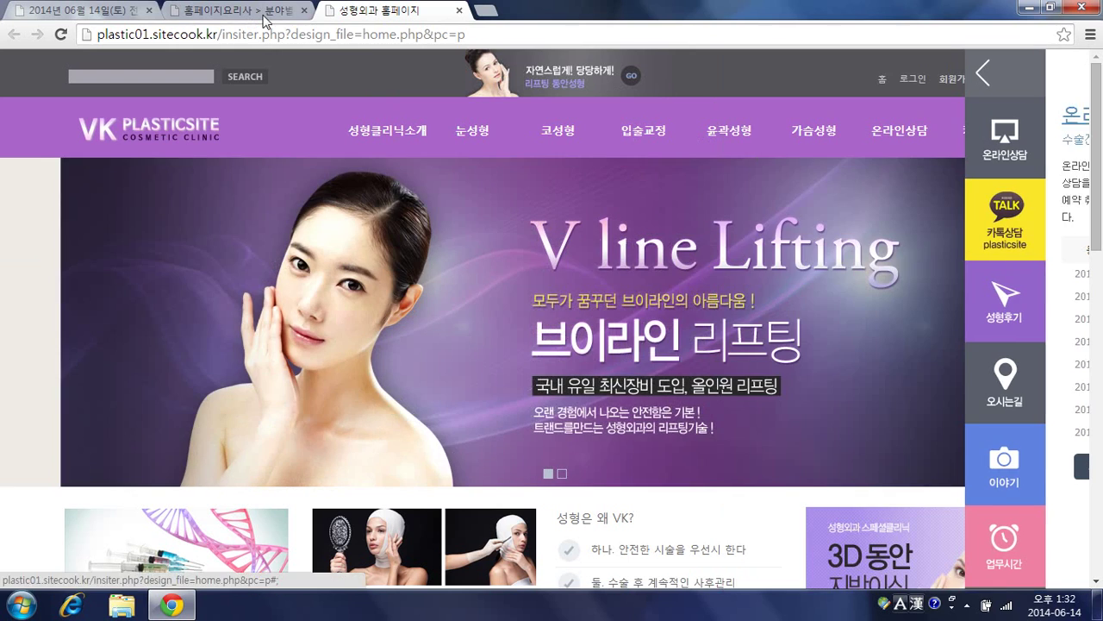
pyautogui.click(259, 11)
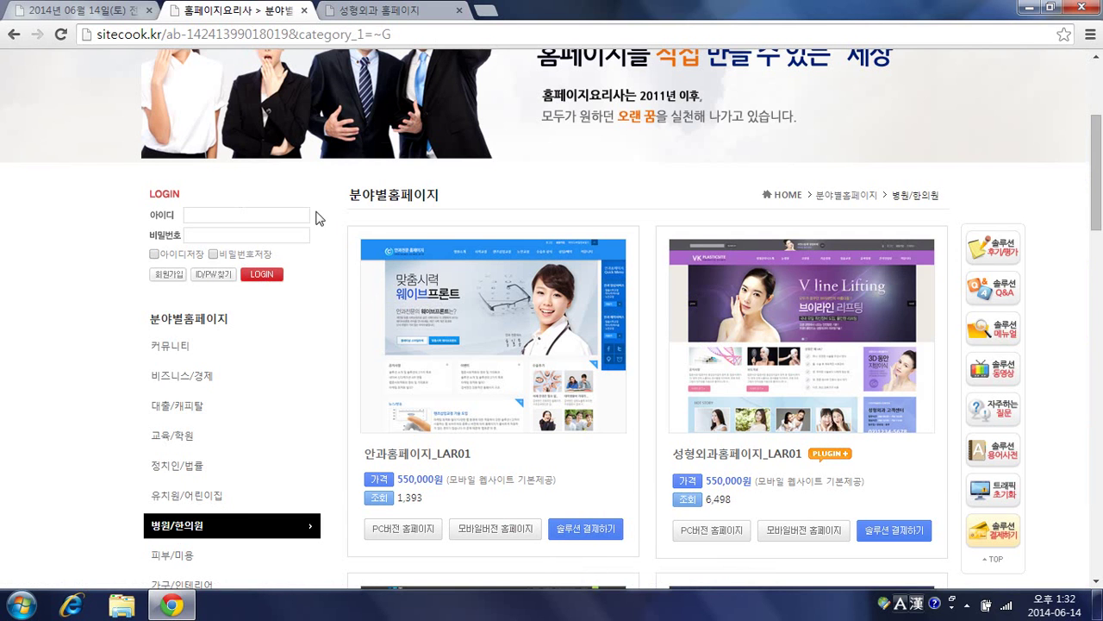
# Step: Back on the weekend lecture post, open the 이론교육자료 evernote.com link
pyautogui.click(118, 17)
pyautogui.scroll(4, 465, 344)
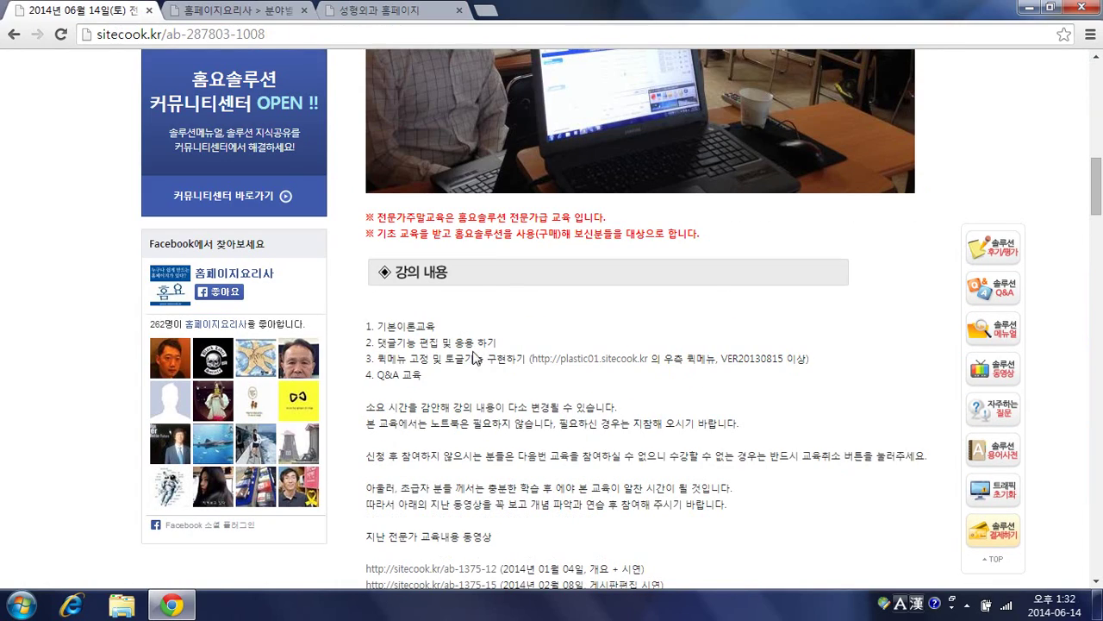
pyautogui.scroll(-3, 543, 340)
pyautogui.scroll(-6, 543, 340)
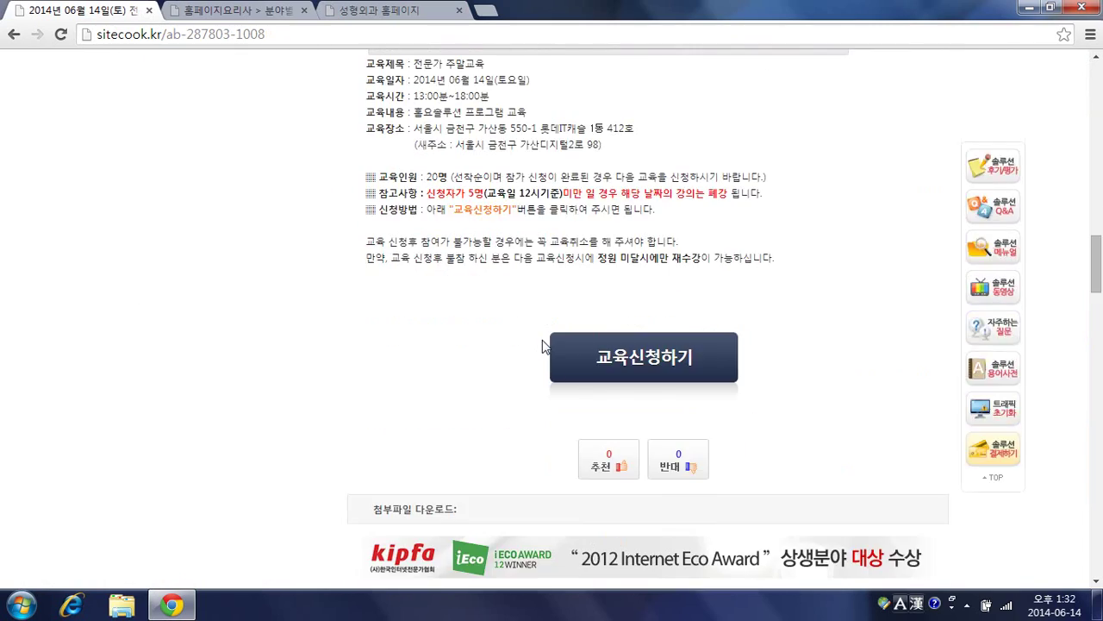
pyautogui.scroll(4, 457, 310)
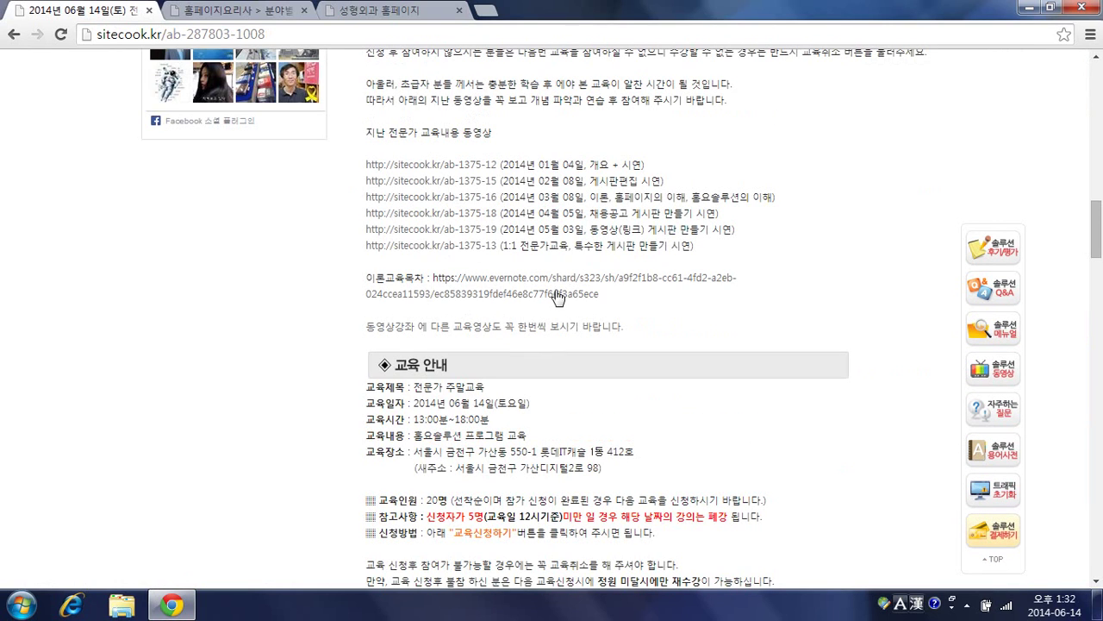
pyautogui.click(479, 283)
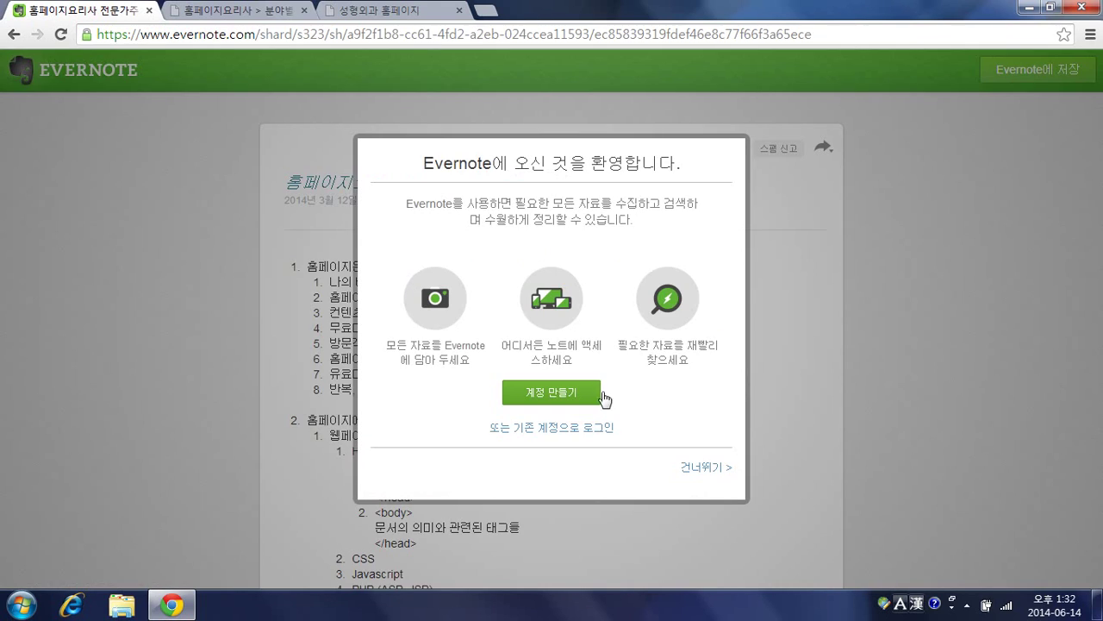
# Step: Dismiss the Evernote welcome prompt and read through the theory lecture notes
pyautogui.click(696, 468)
pyautogui.scroll(-2, 561, 377)
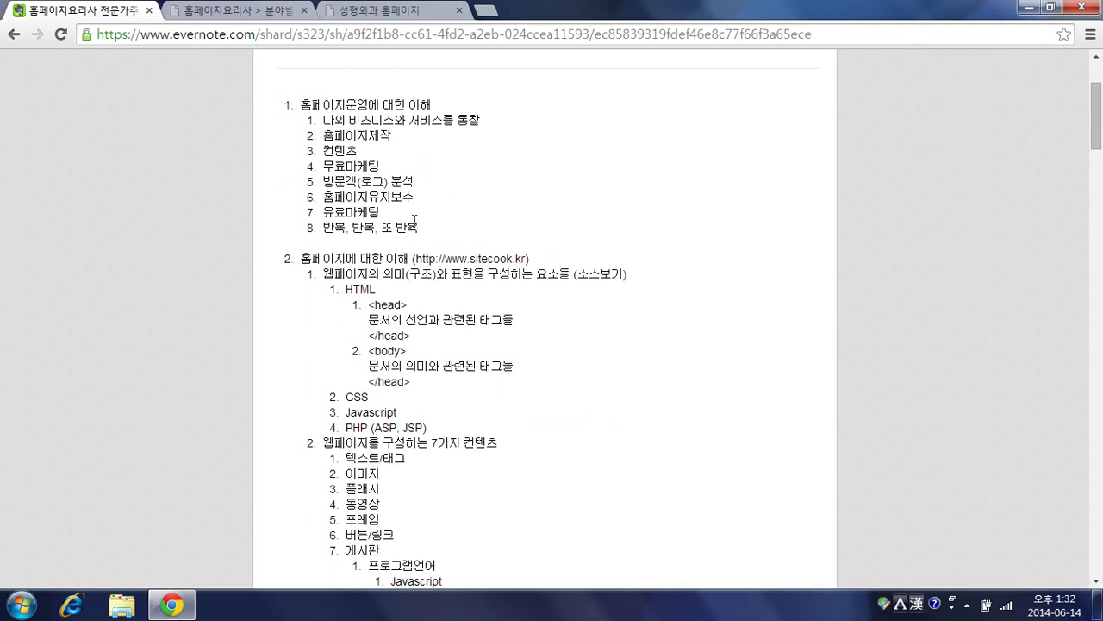
pyautogui.scroll(-2, 419, 230)
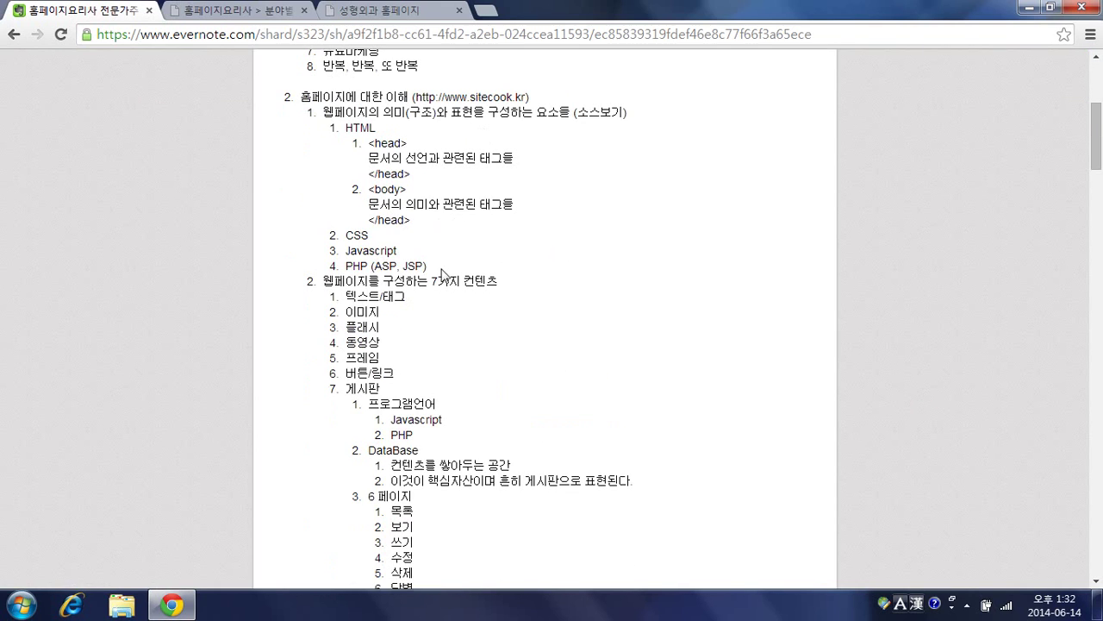
pyautogui.scroll(-3, 493, 278)
pyautogui.scroll(-3, 494, 280)
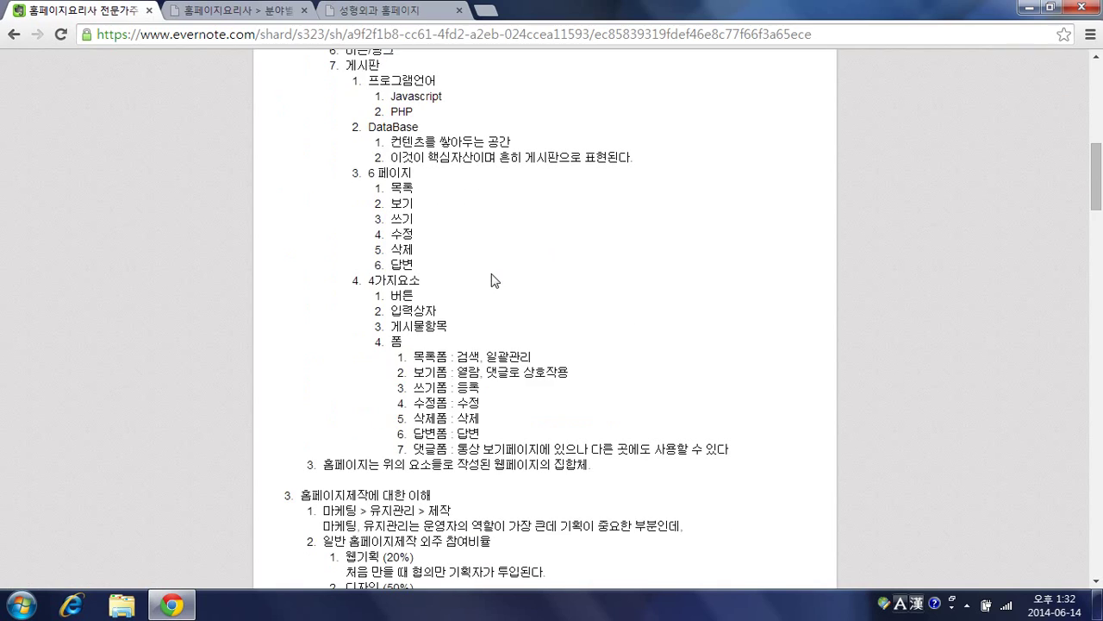
pyautogui.scroll(-6, 491, 273)
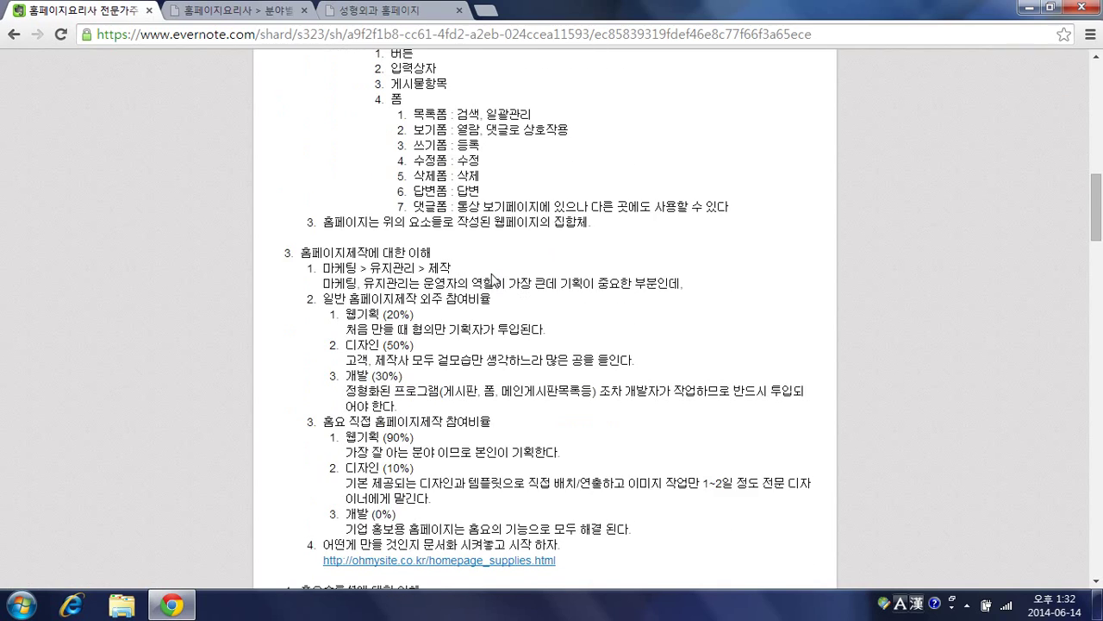
pyautogui.scroll(-4, 487, 274)
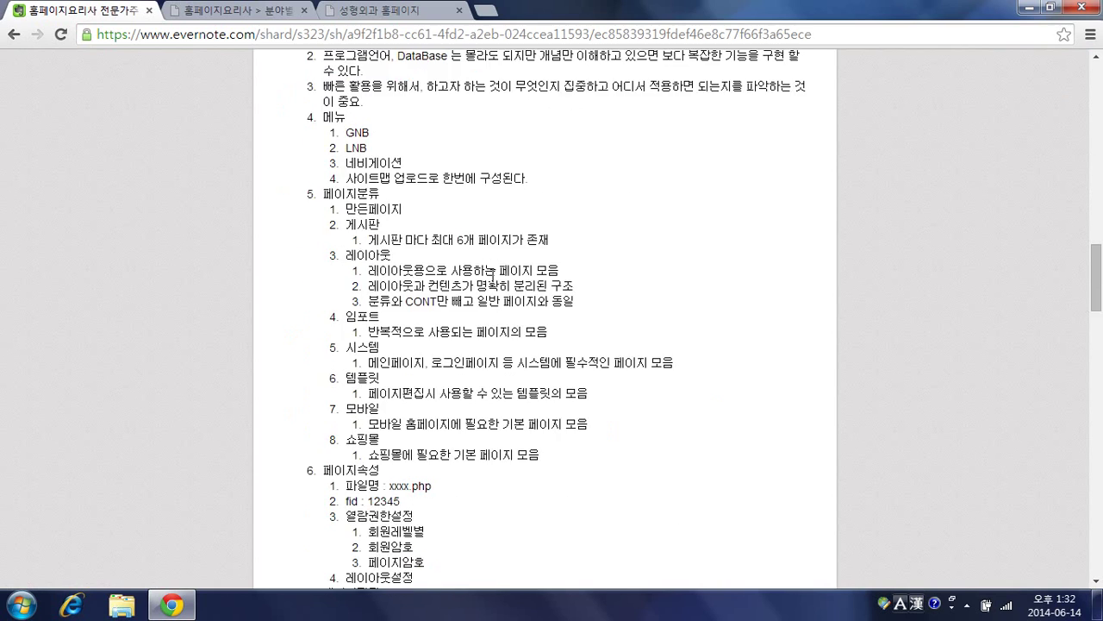
pyautogui.scroll(1, 472, 266)
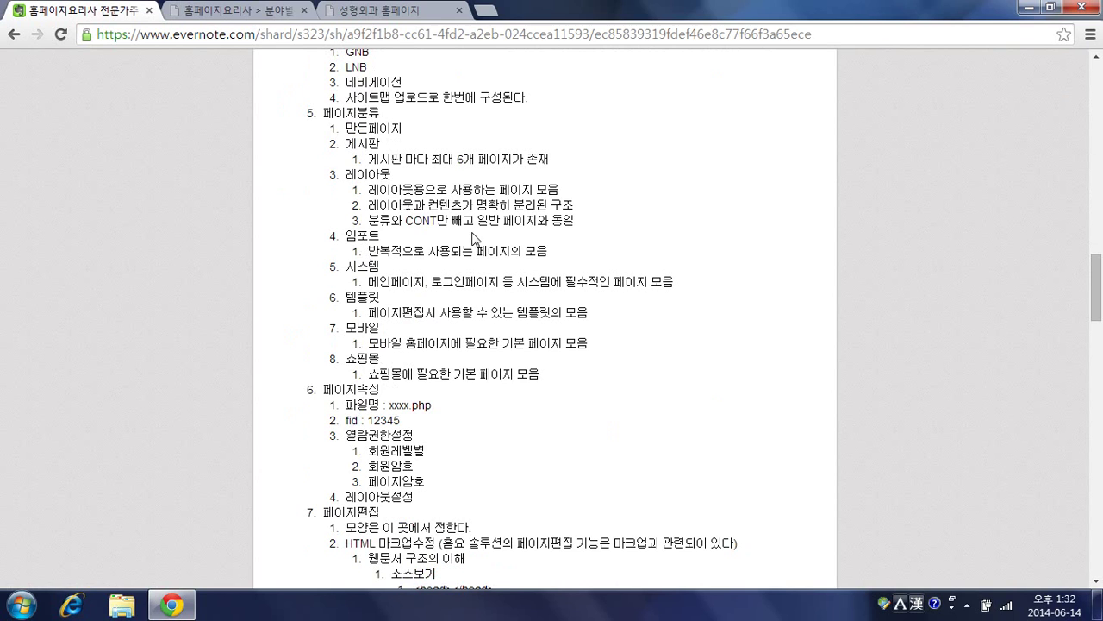
pyautogui.scroll(-3, 475, 240)
pyautogui.scroll(-3, 477, 239)
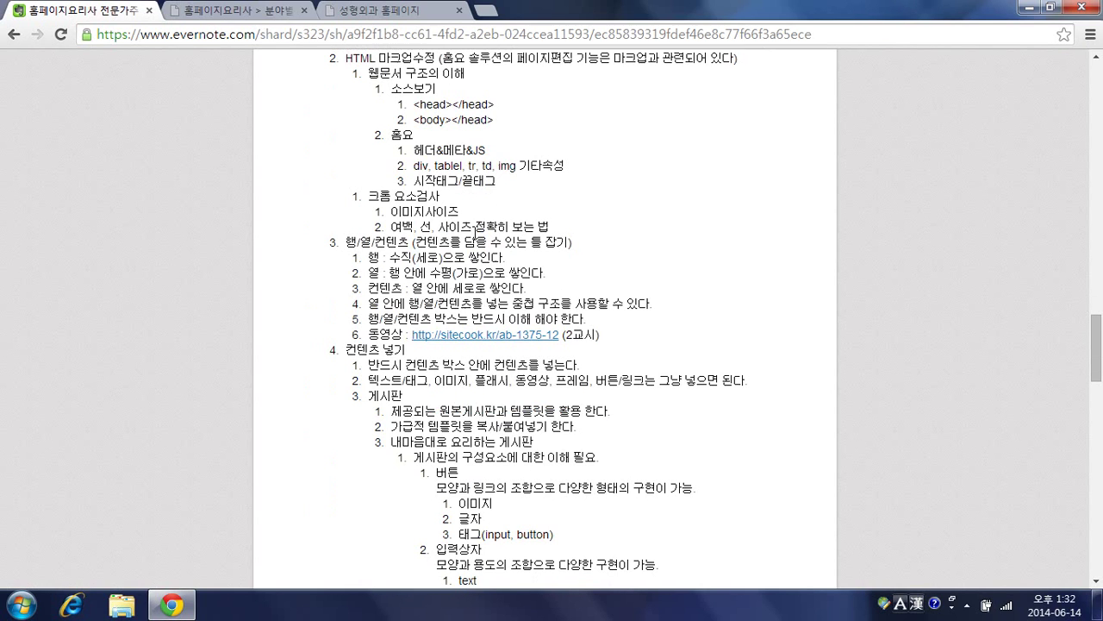
pyautogui.scroll(-15, 475, 232)
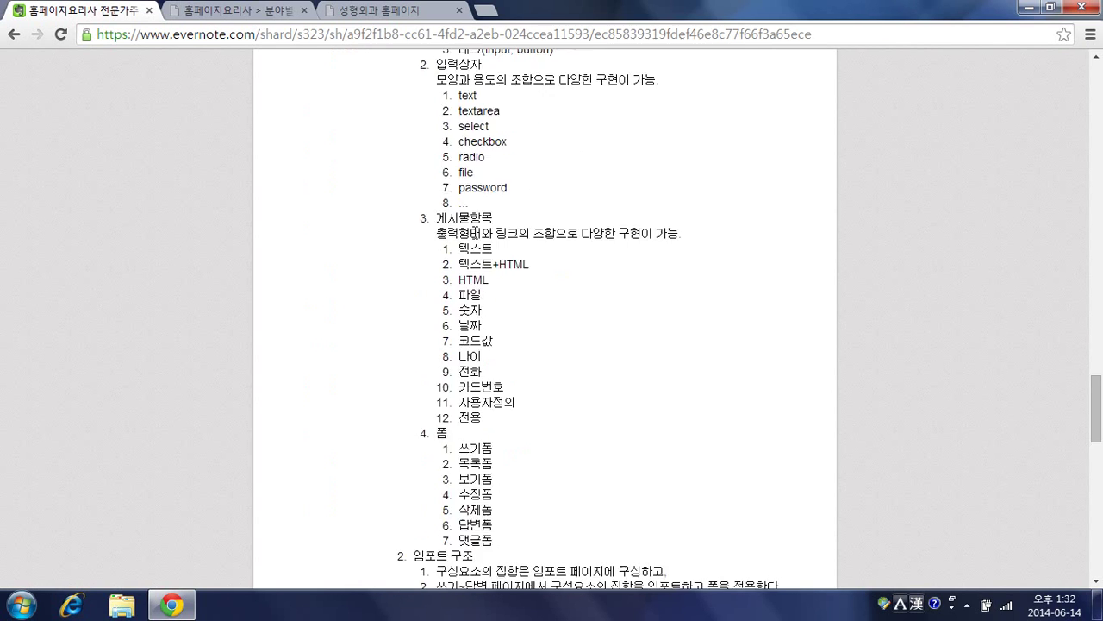
pyautogui.scroll(-4, 476, 233)
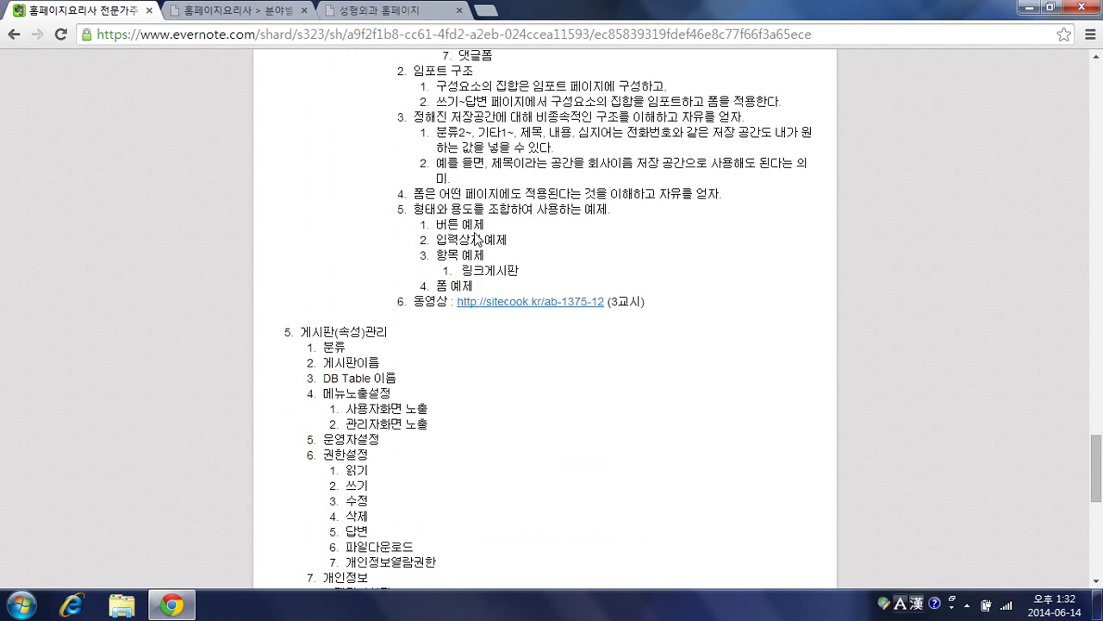
pyautogui.scroll(-2, 478, 239)
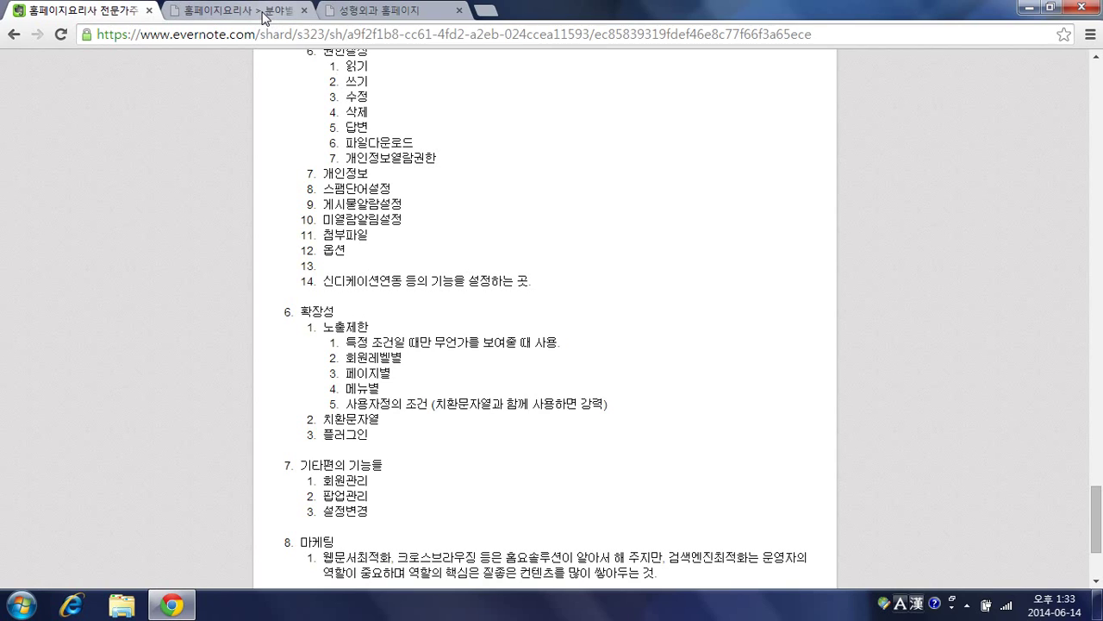
pyautogui.click(14, 35)
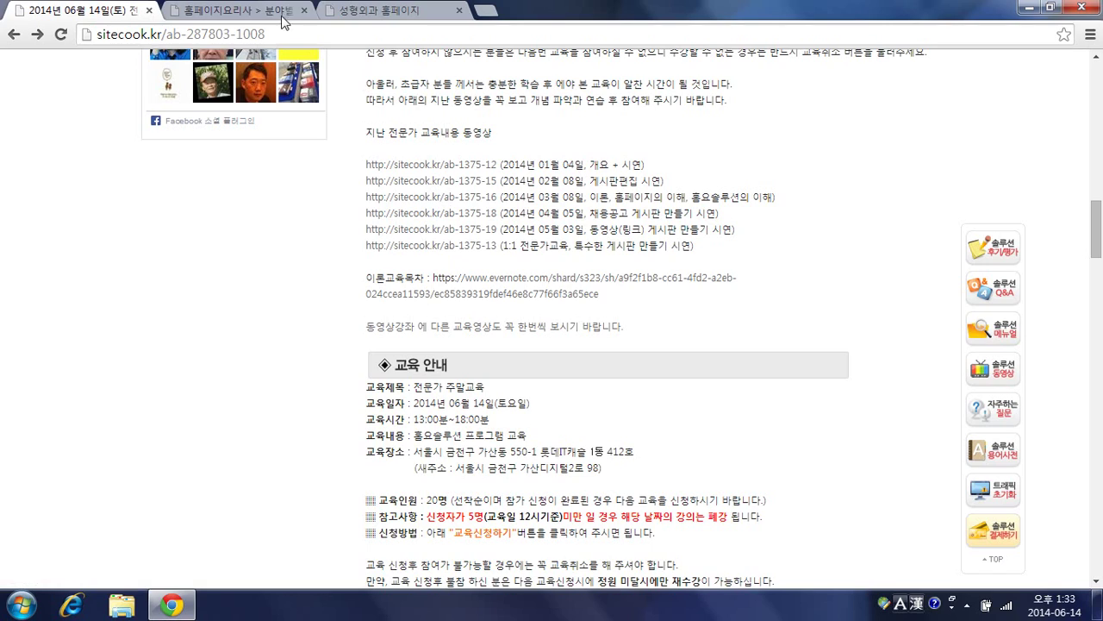
pyautogui.scroll(5, 489, 208)
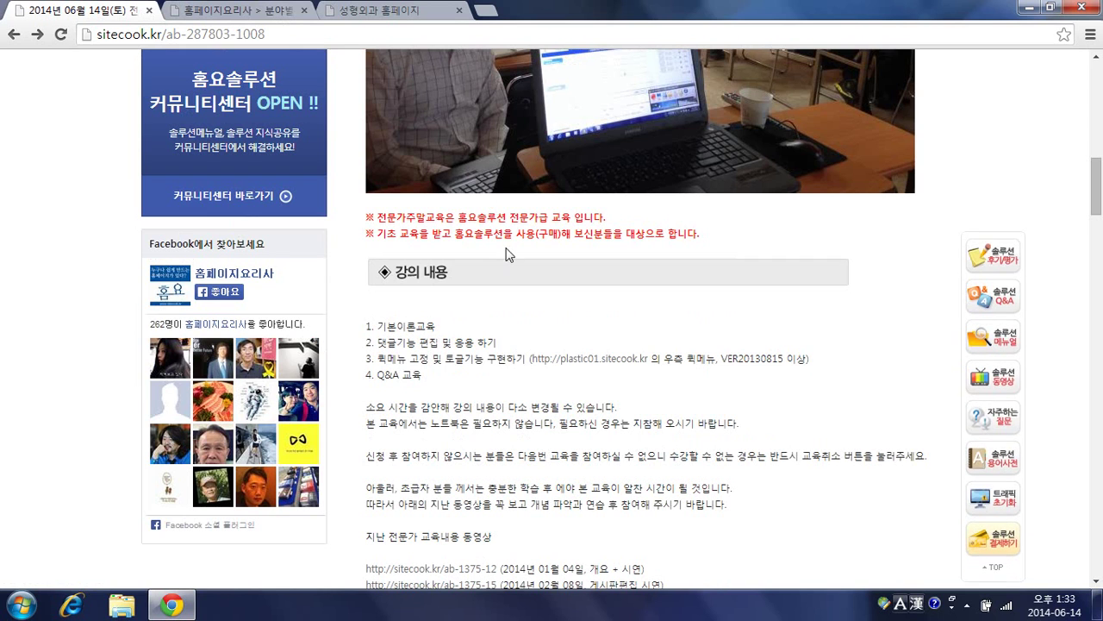
pyautogui.scroll(4, 508, 249)
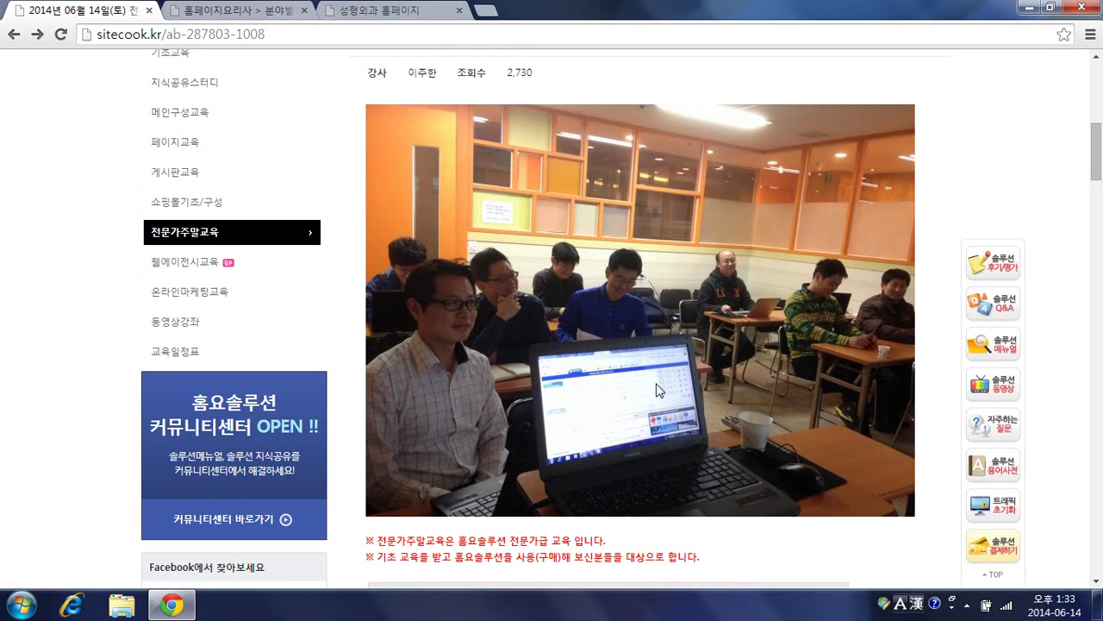
pyautogui.rightClick(563, 255)
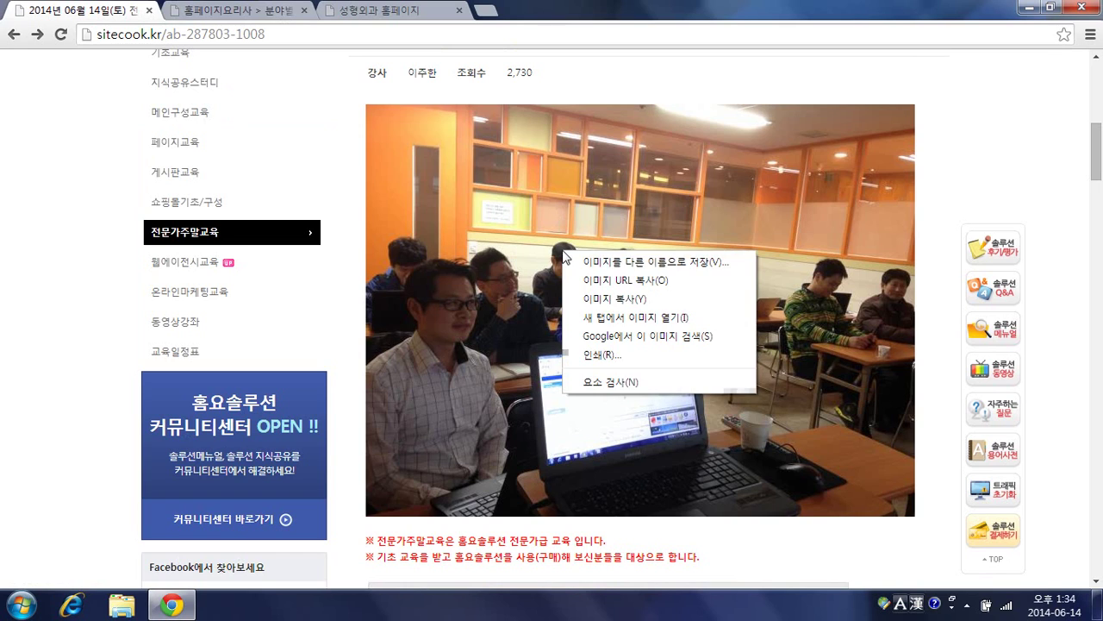
pyautogui.click(612, 379)
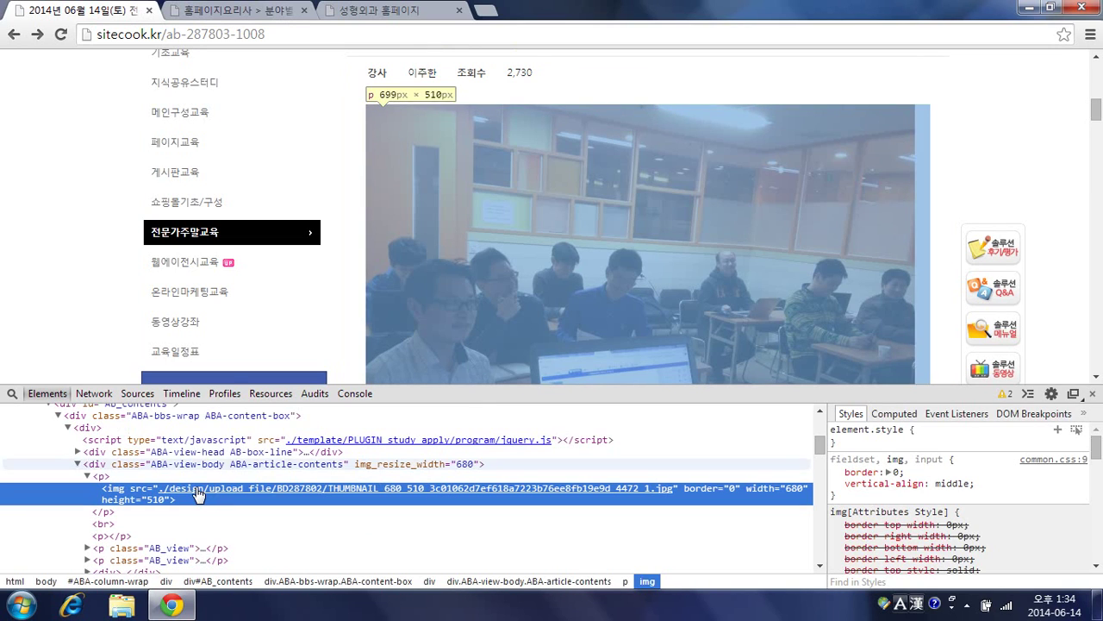
pyautogui.moveTo(176, 497)
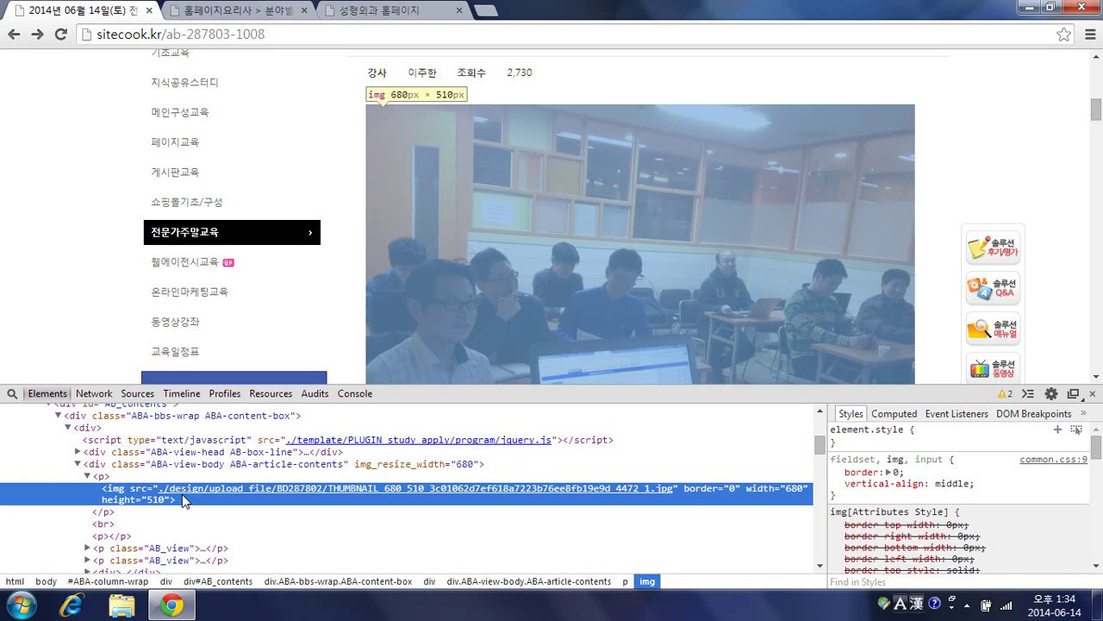
pyautogui.click(961, 181)
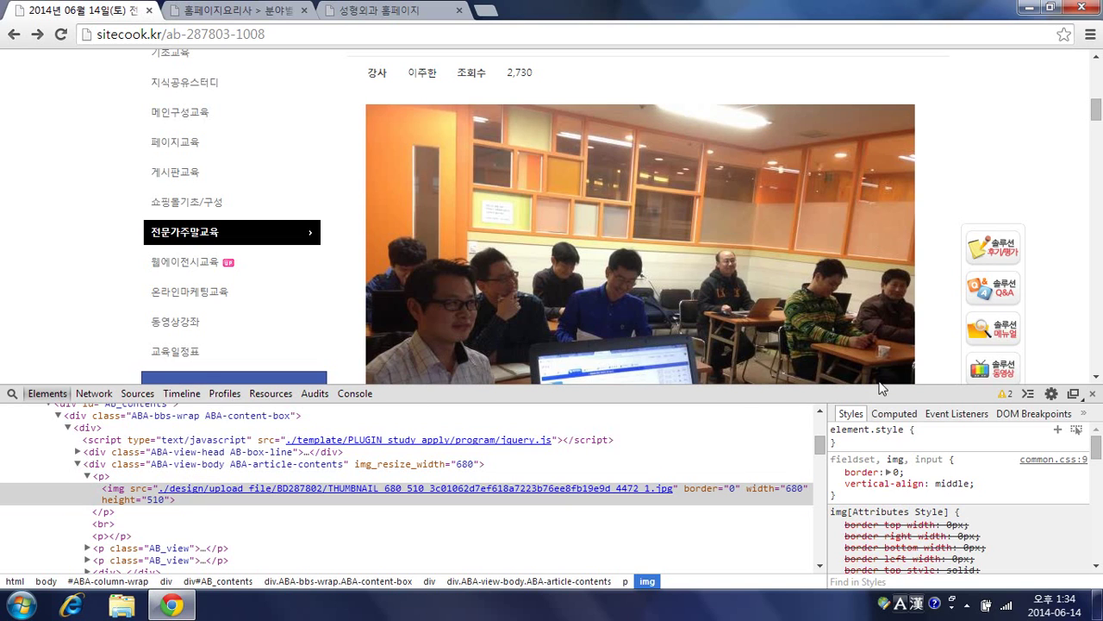
pyautogui.click(1093, 394)
pyautogui.scroll(-4, 748, 352)
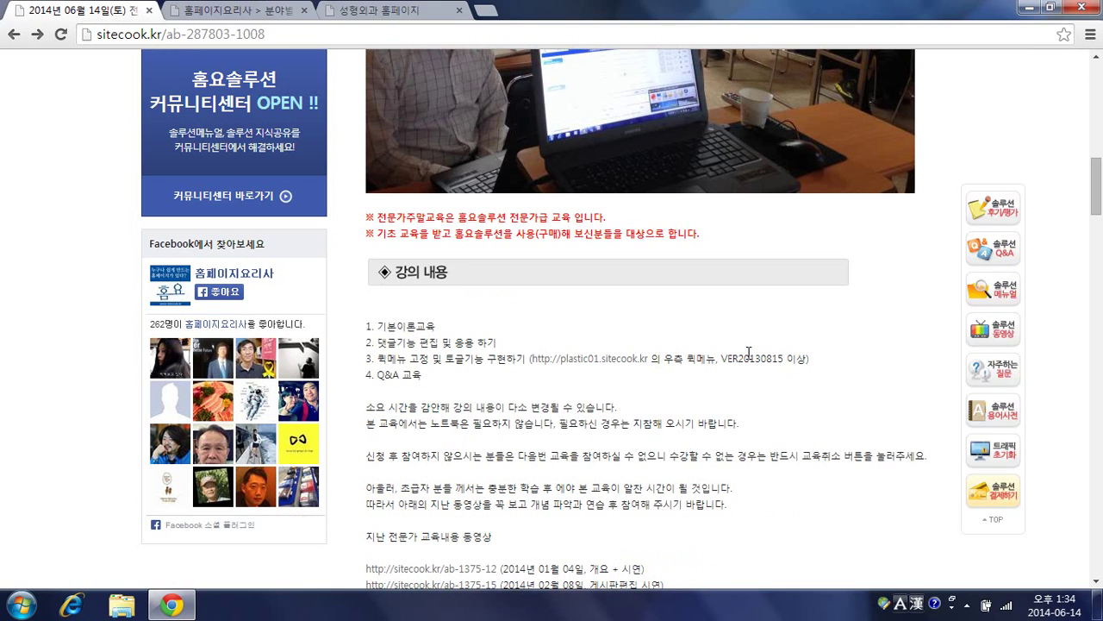
pyautogui.scroll(-15, 748, 352)
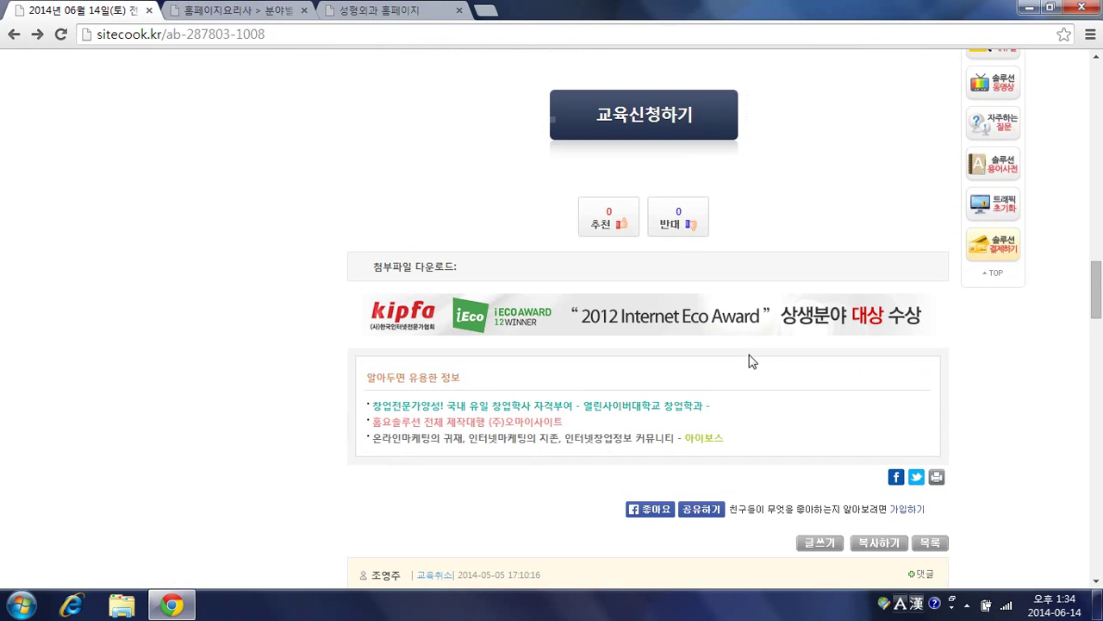
pyautogui.scroll(-2, 750, 362)
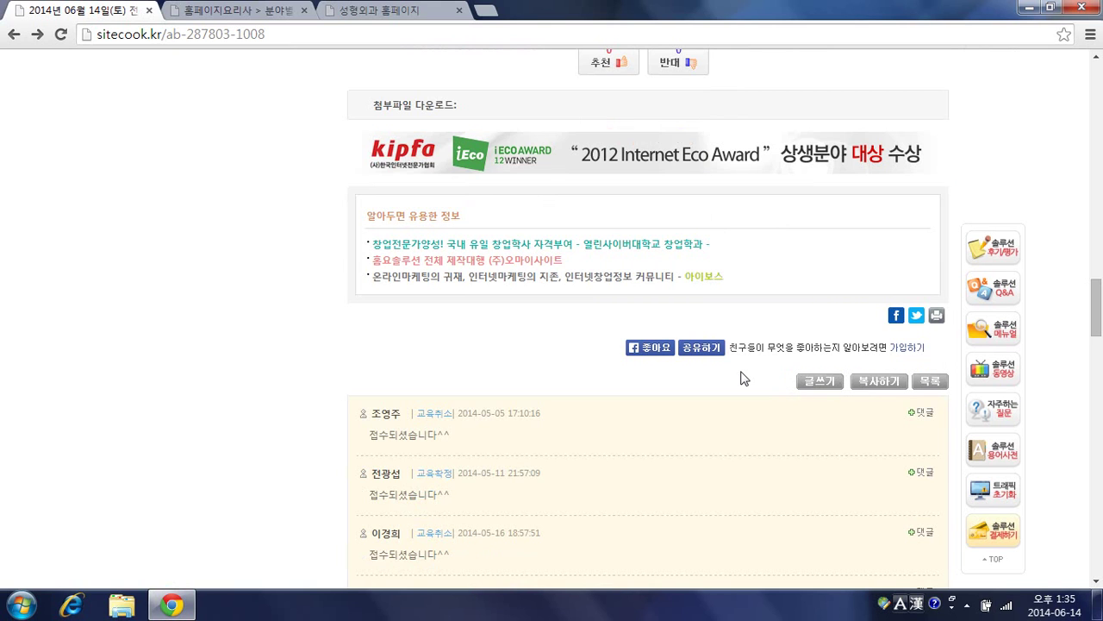
# Step: Log in to sitecook.kr with the administrator account ID and password
pyautogui.scroll(20, 768, 348)
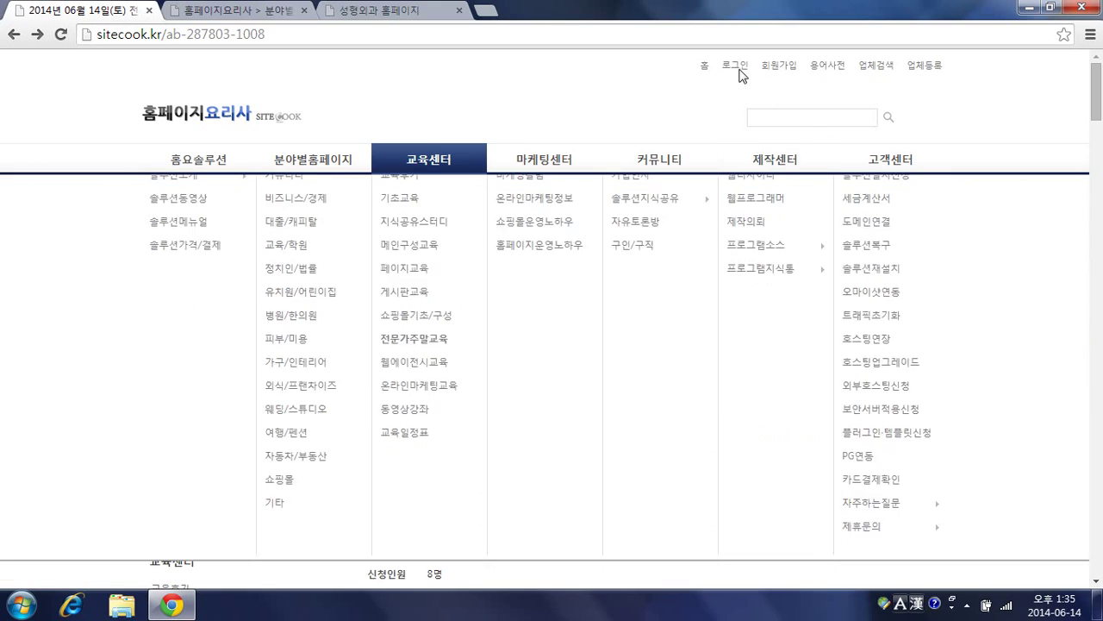
pyautogui.click(737, 67)
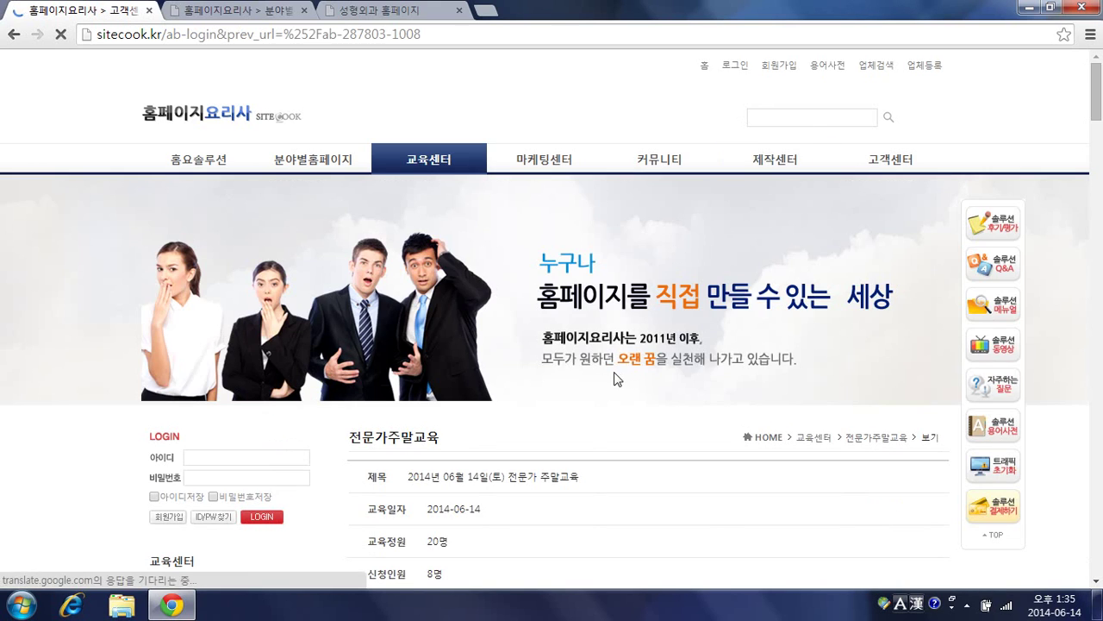
pyautogui.scroll(-2, 574, 468)
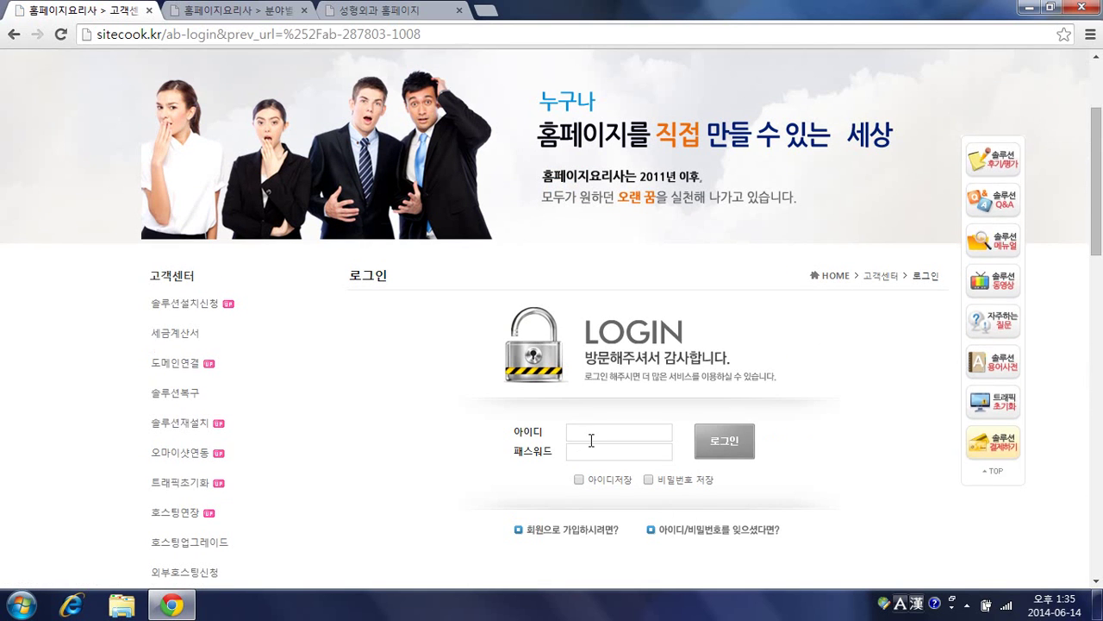
pyautogui.click(591, 440)
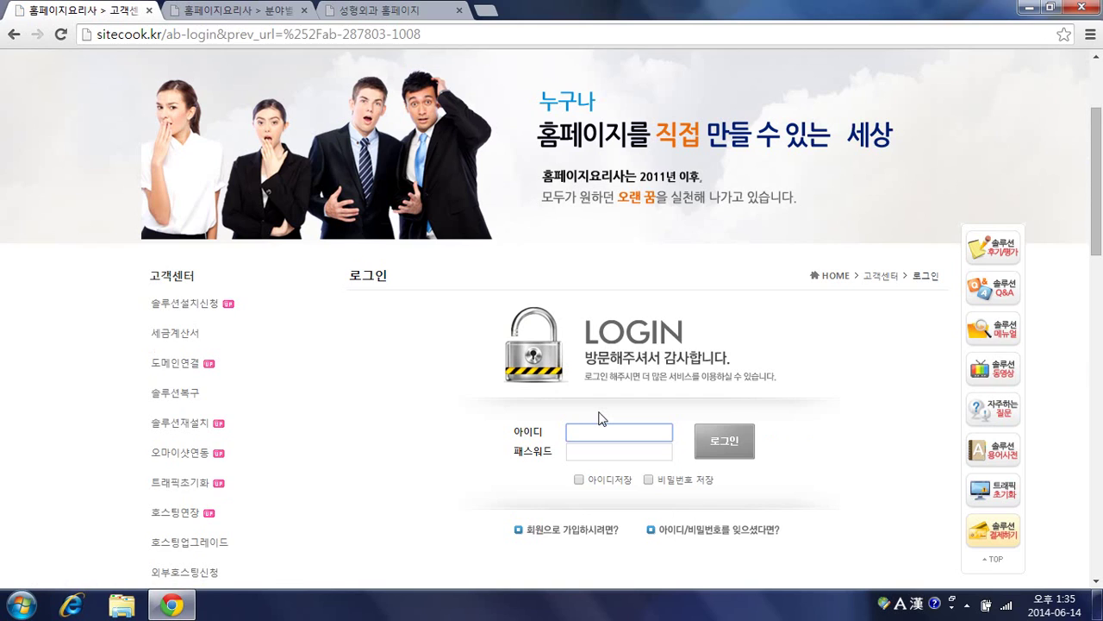
pyautogui.write('soosemii')
pyautogui.press('Tab')
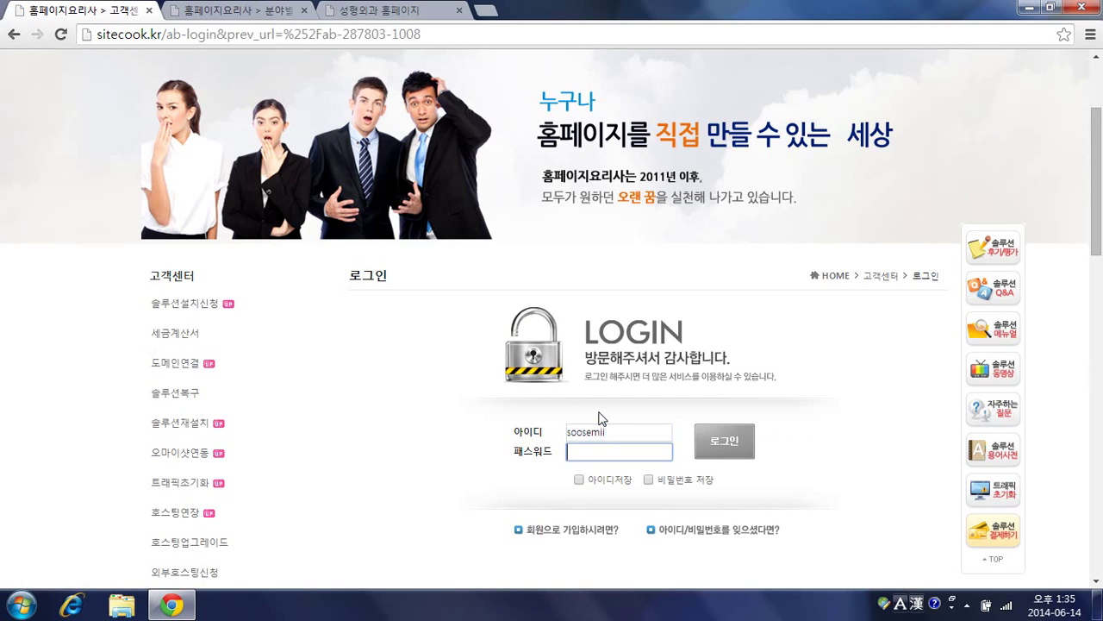
pyautogui.write('********')
pyautogui.press('Return')
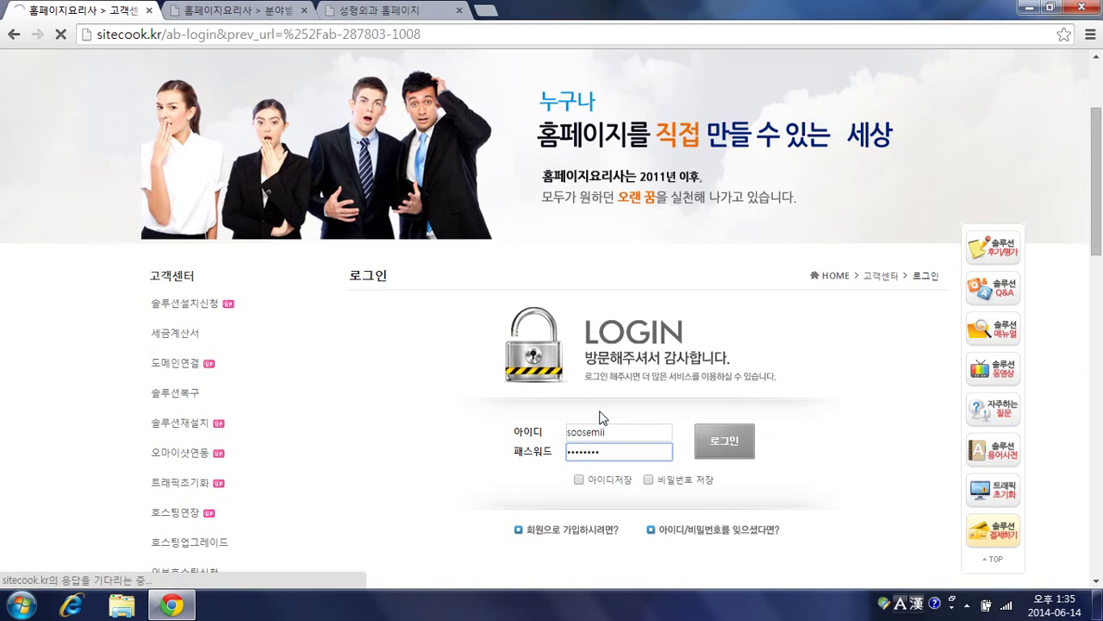
pyautogui.click(722, 444)
# Step: Dismiss the please-wait alert and scroll down to the post's 글쓰기/수정/삭제 admin buttons
pyautogui.click(652, 133)
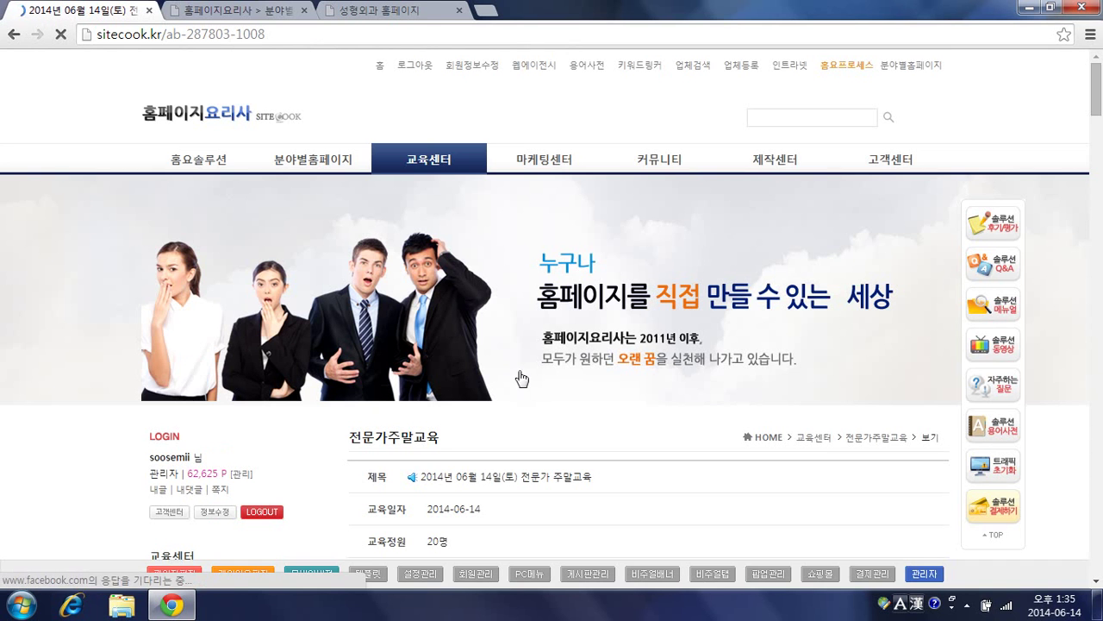
pyautogui.scroll(-8, 552, 393)
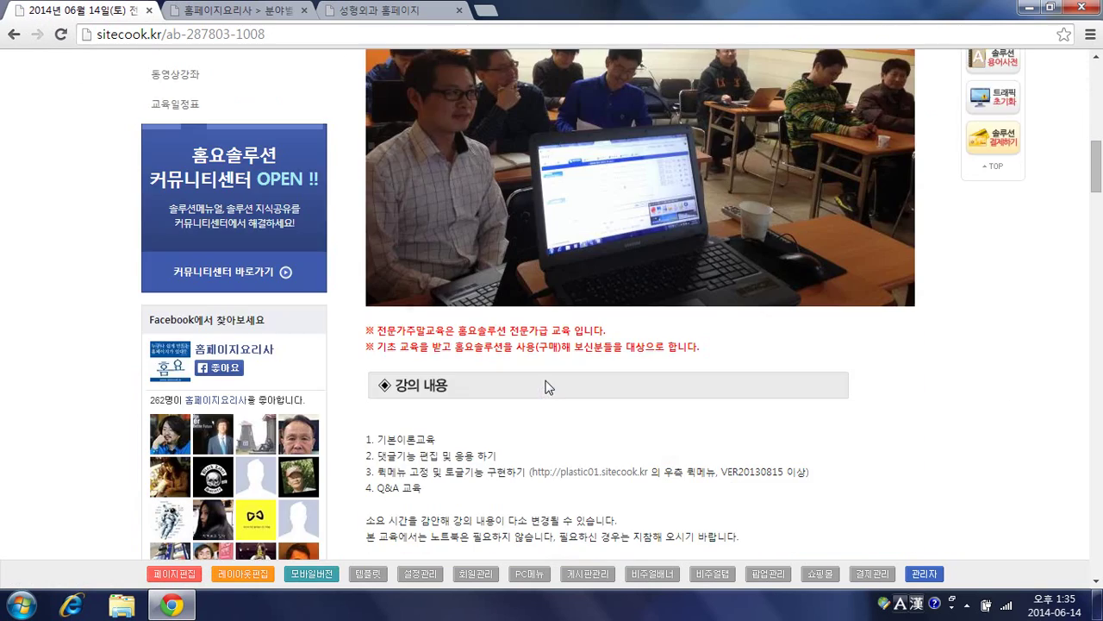
pyautogui.scroll(-10, 559, 377)
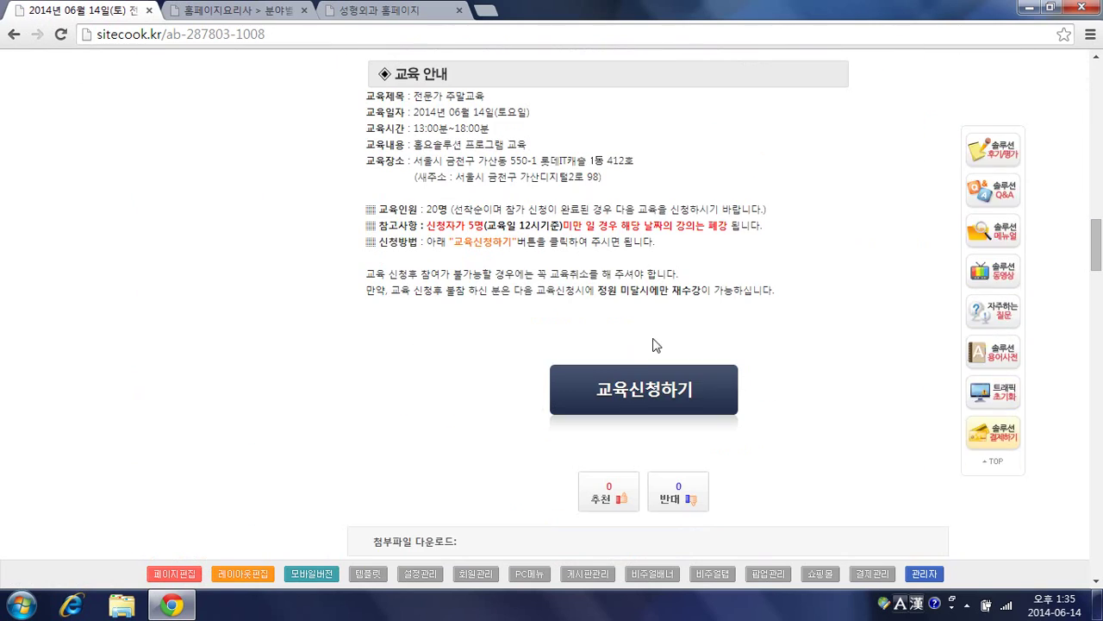
pyautogui.scroll(-2, 718, 310)
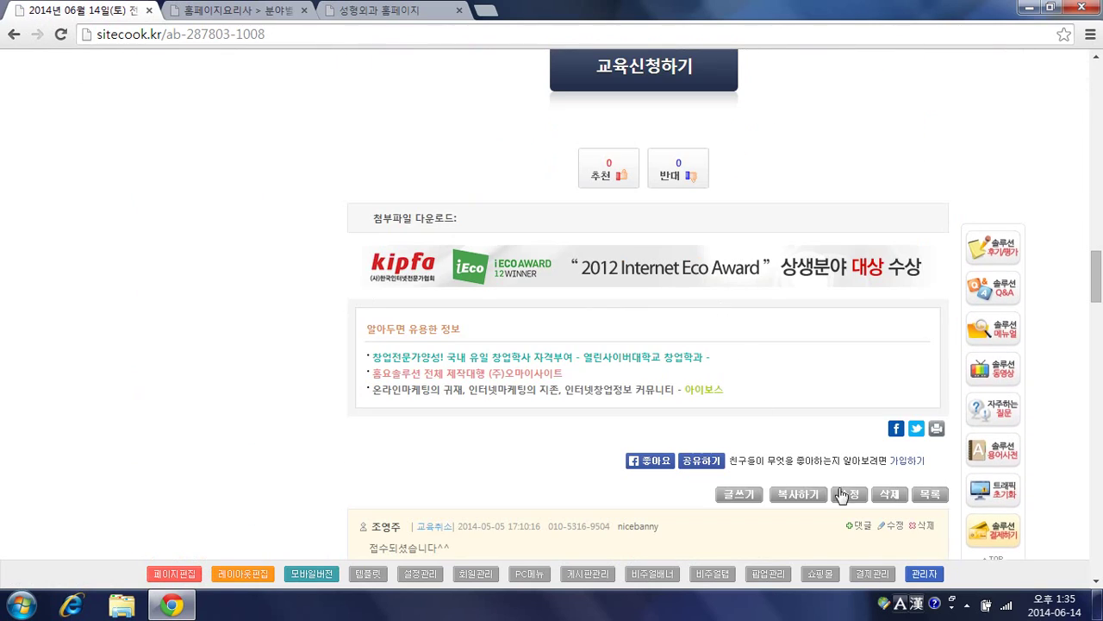
# Step: Open the weekend expert course post for editing and briefly try the photo upload
pyautogui.click(847, 488)
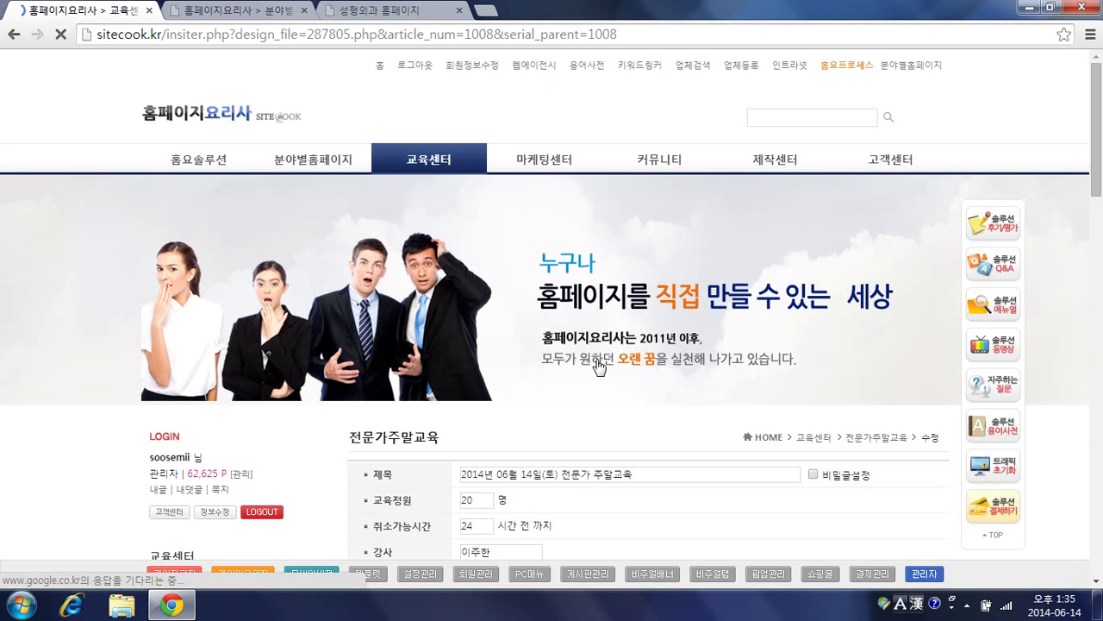
pyautogui.scroll(-4, 599, 356)
pyautogui.scroll(-2, 599, 356)
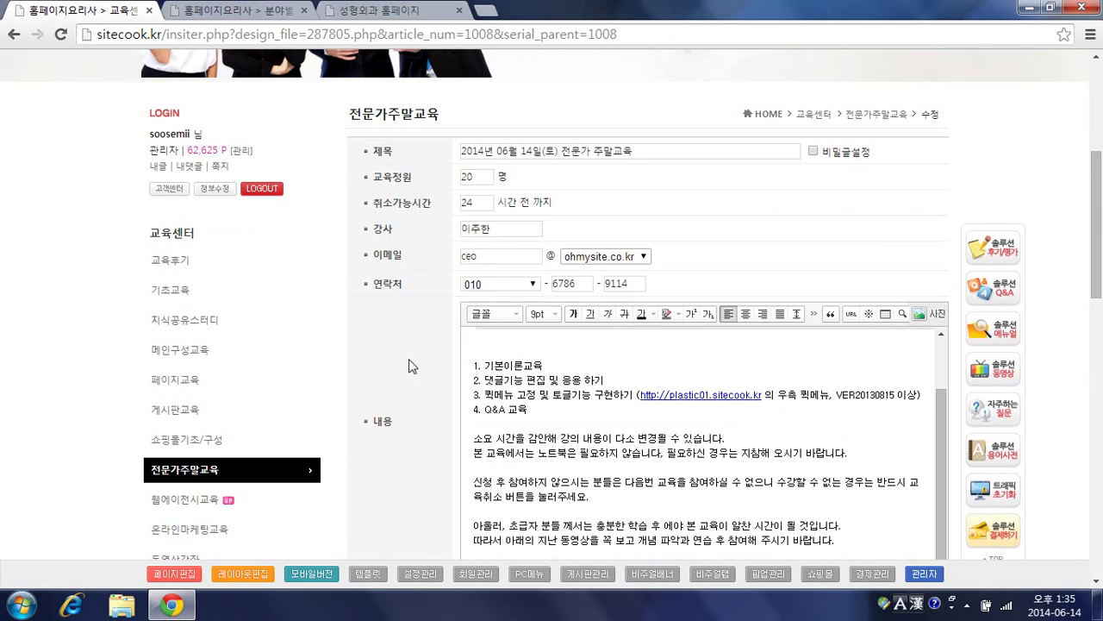
pyautogui.scroll(-1, 412, 367)
pyautogui.scroll(-1, 414, 362)
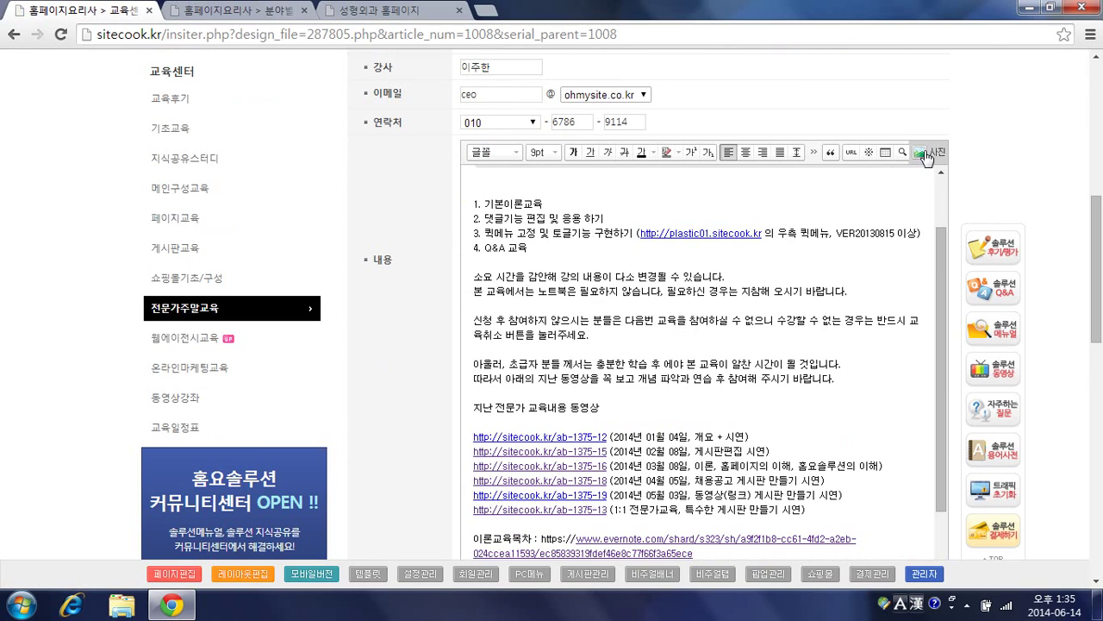
pyautogui.click(921, 152)
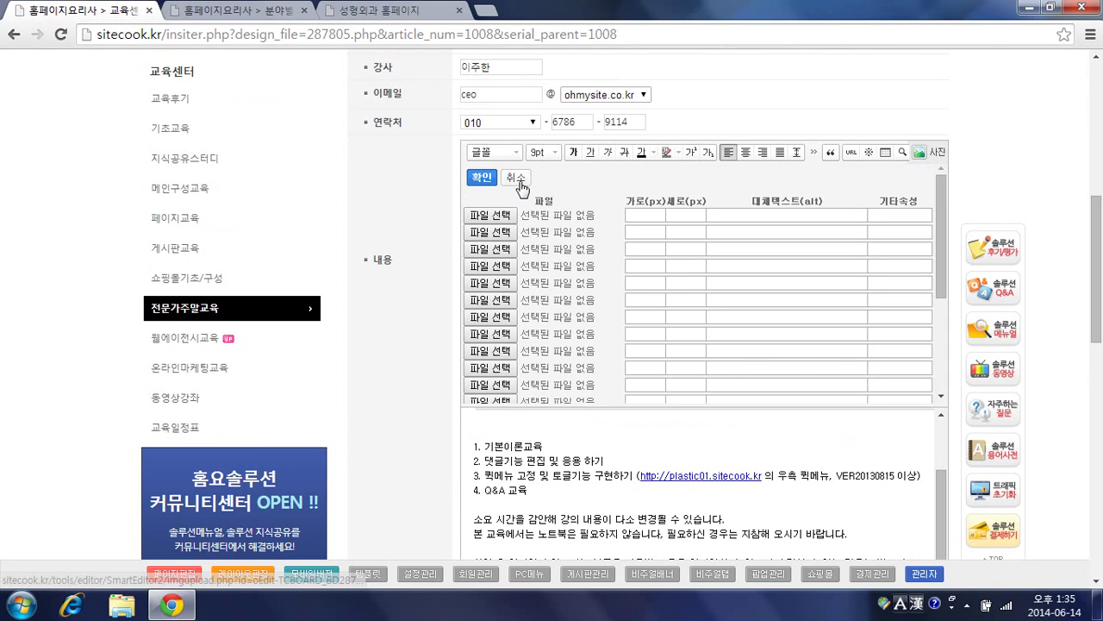
pyautogui.click(520, 179)
# Step: Place the cursor at the top of the red notice text and bring up the 사진 upload panel
pyautogui.scroll(5, 888, 412)
pyautogui.scroll(-3, 888, 412)
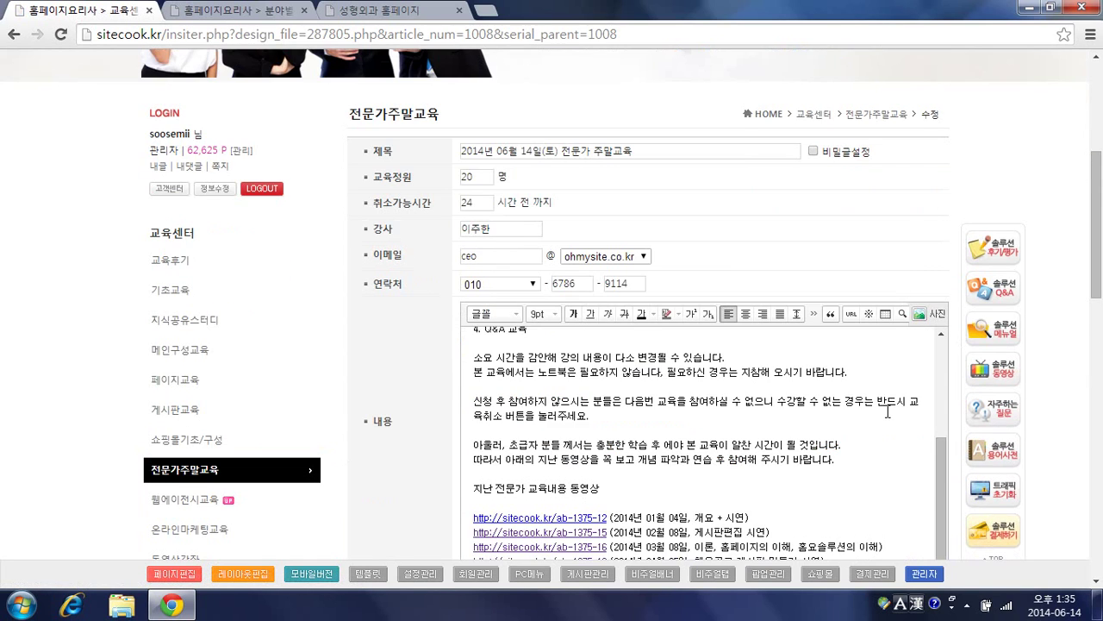
pyautogui.scroll(-10, 888, 412)
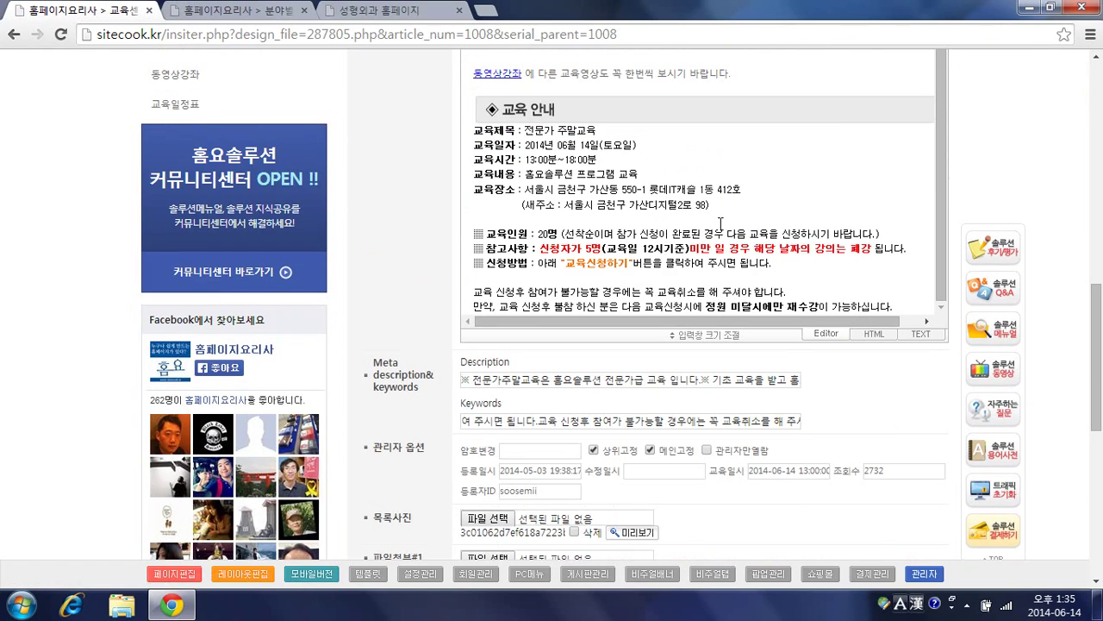
pyautogui.scroll(6, 685, 219)
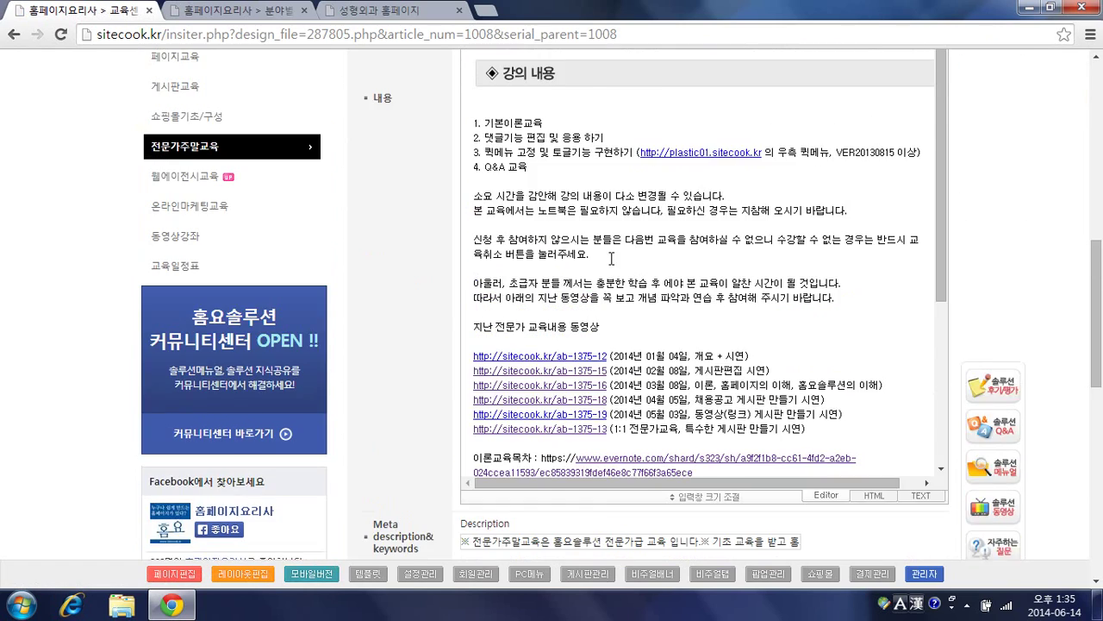
pyautogui.scroll(1, 611, 259)
pyautogui.click(477, 109)
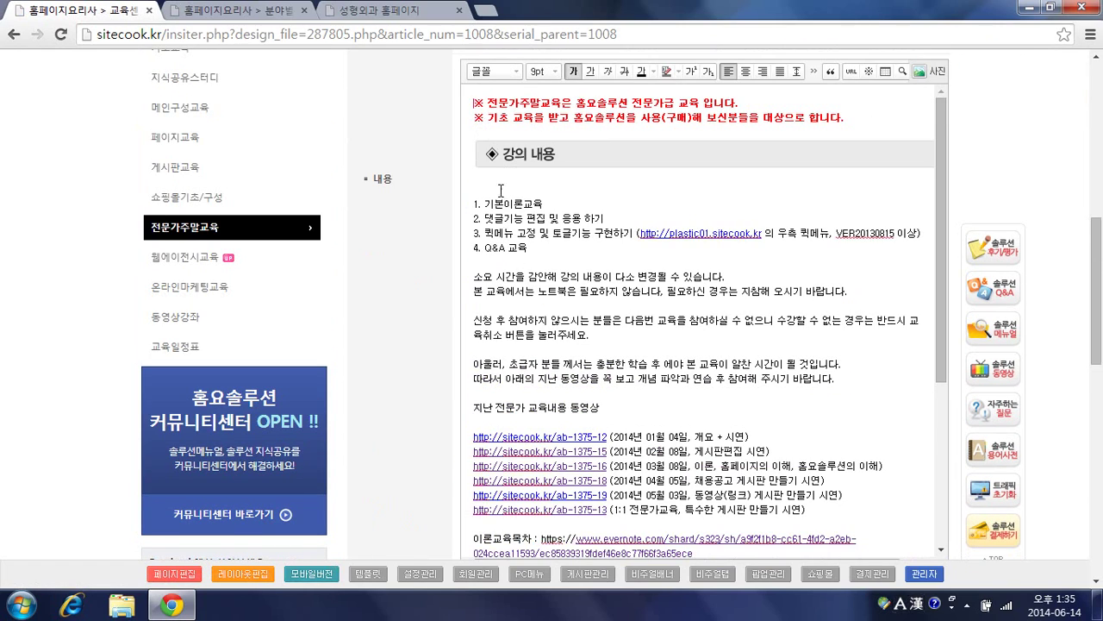
pyautogui.scroll(1, 897, 200)
pyautogui.click(937, 155)
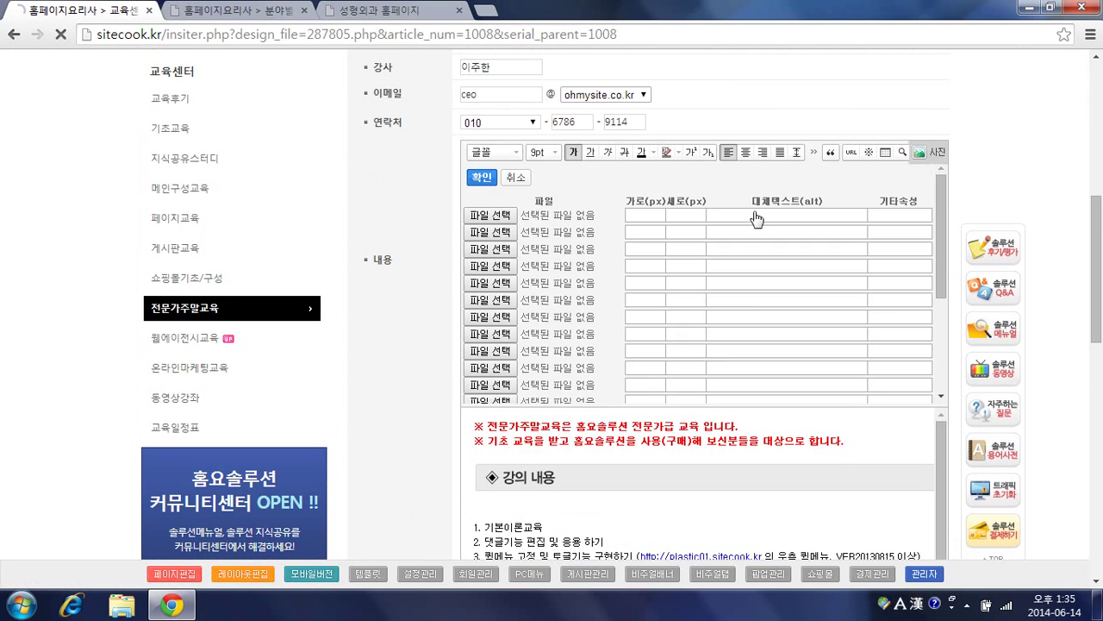
# Step: Upload btn2_over.gif from the Pictures library into the top of the post, then view HTML
pyautogui.click(512, 235)
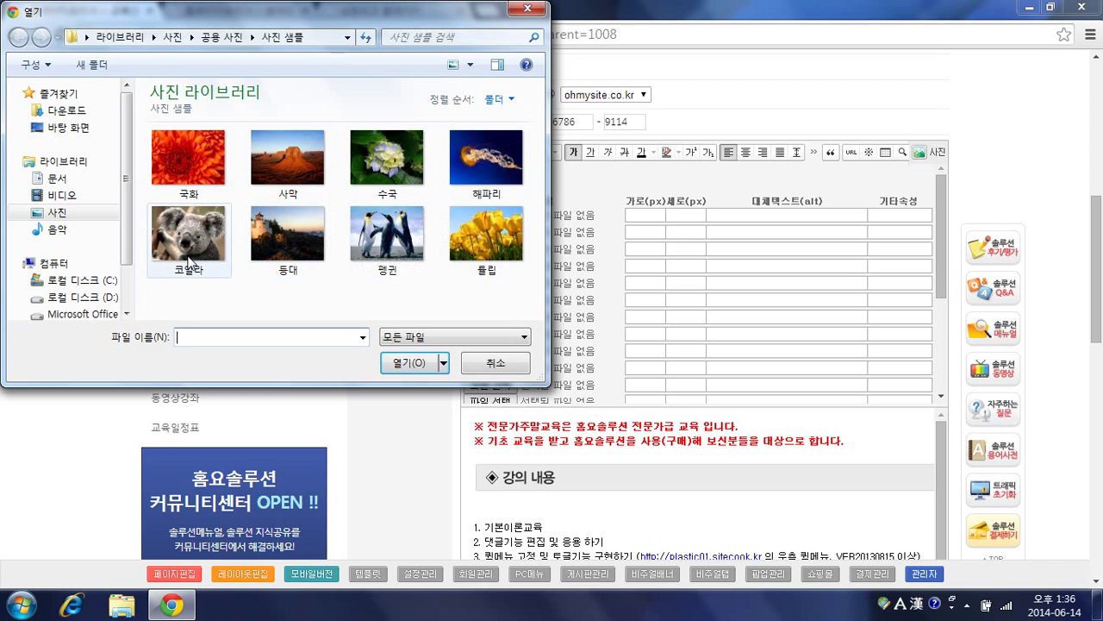
pyautogui.click(57, 178)
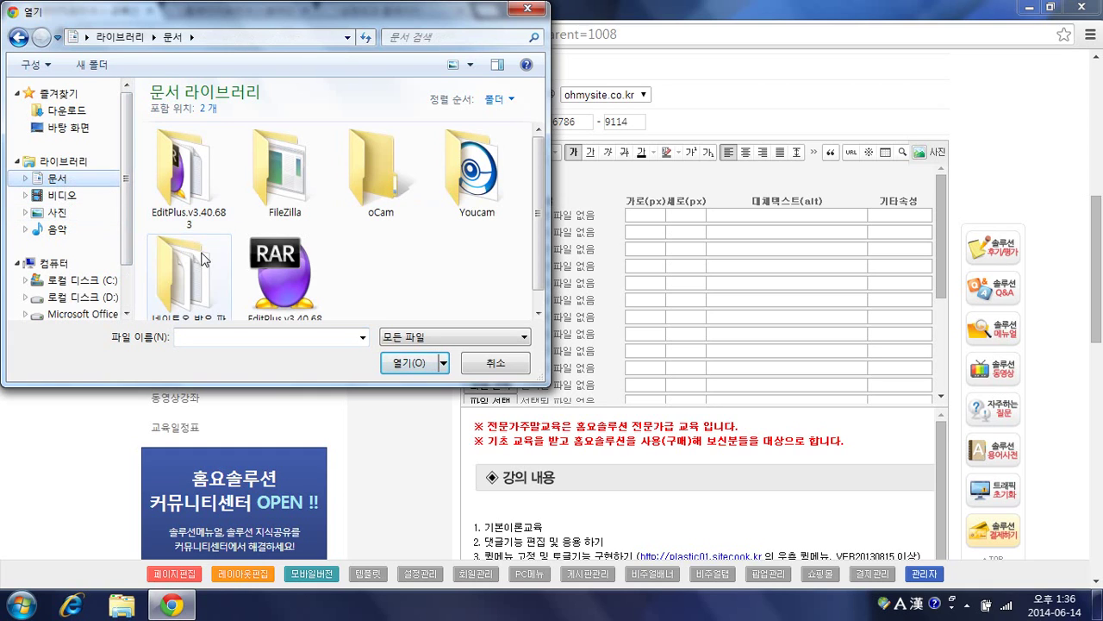
pyautogui.doubleClick(191, 268)
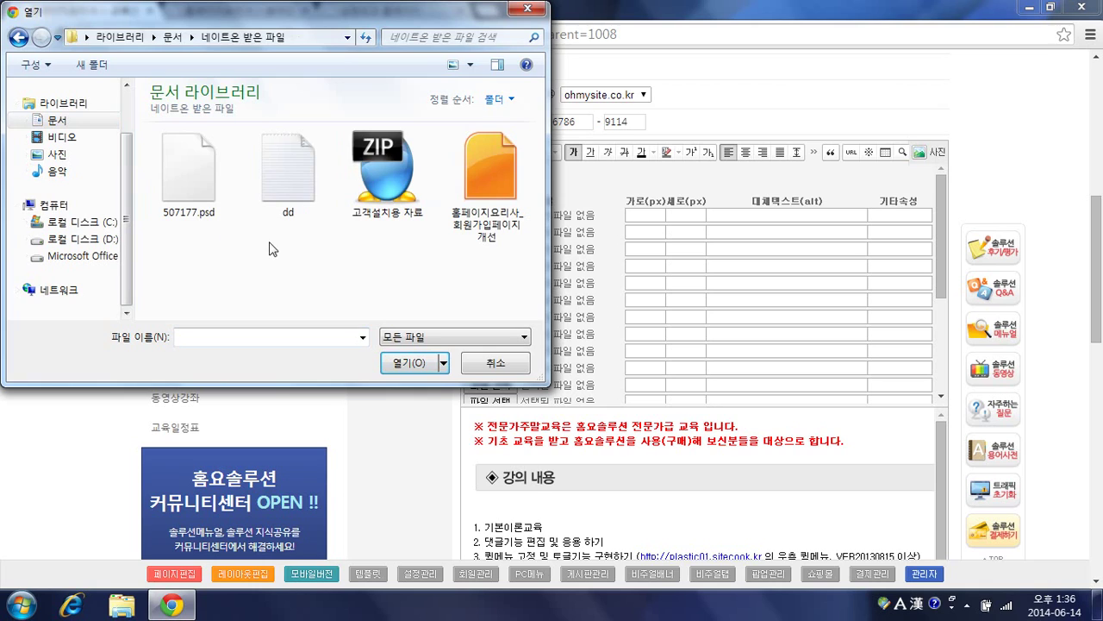
pyautogui.click(59, 154)
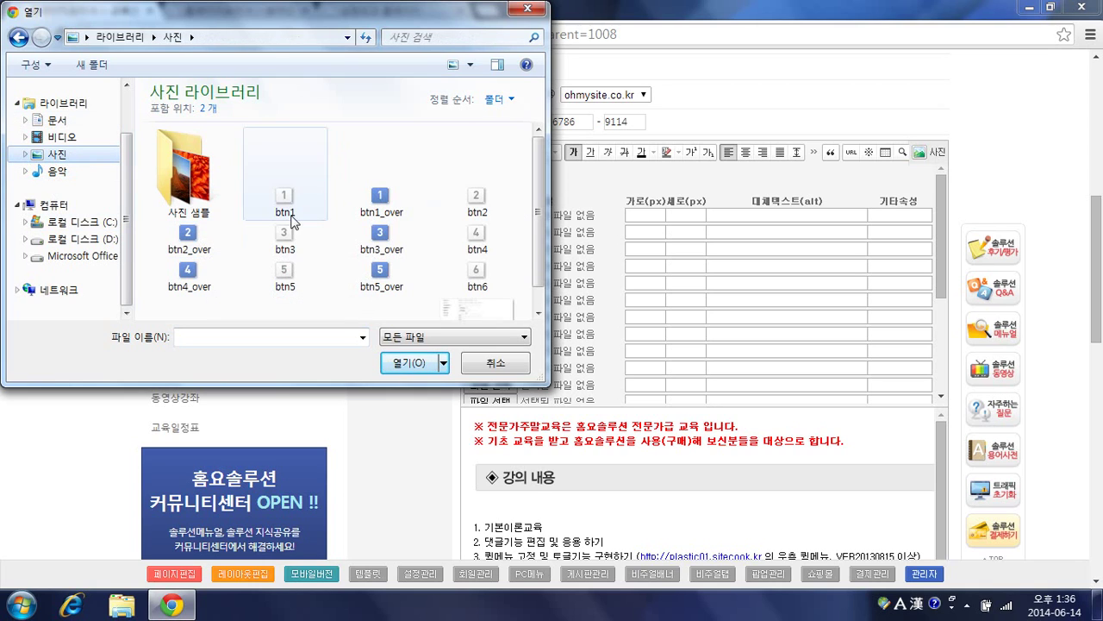
pyautogui.click(214, 245)
pyautogui.doubleClick(212, 241)
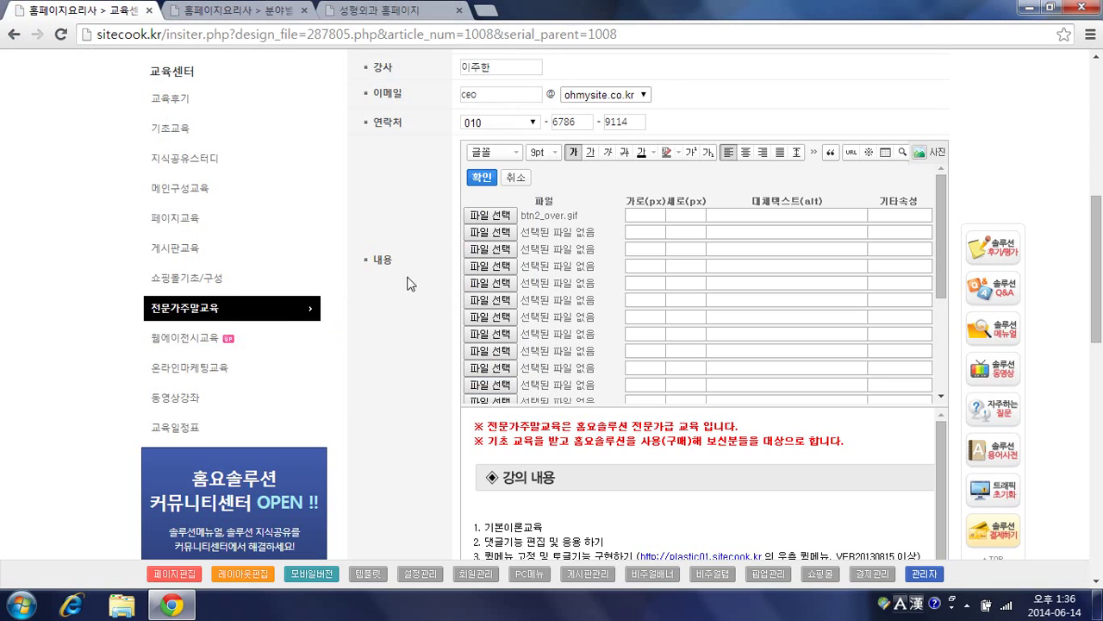
pyautogui.click(482, 178)
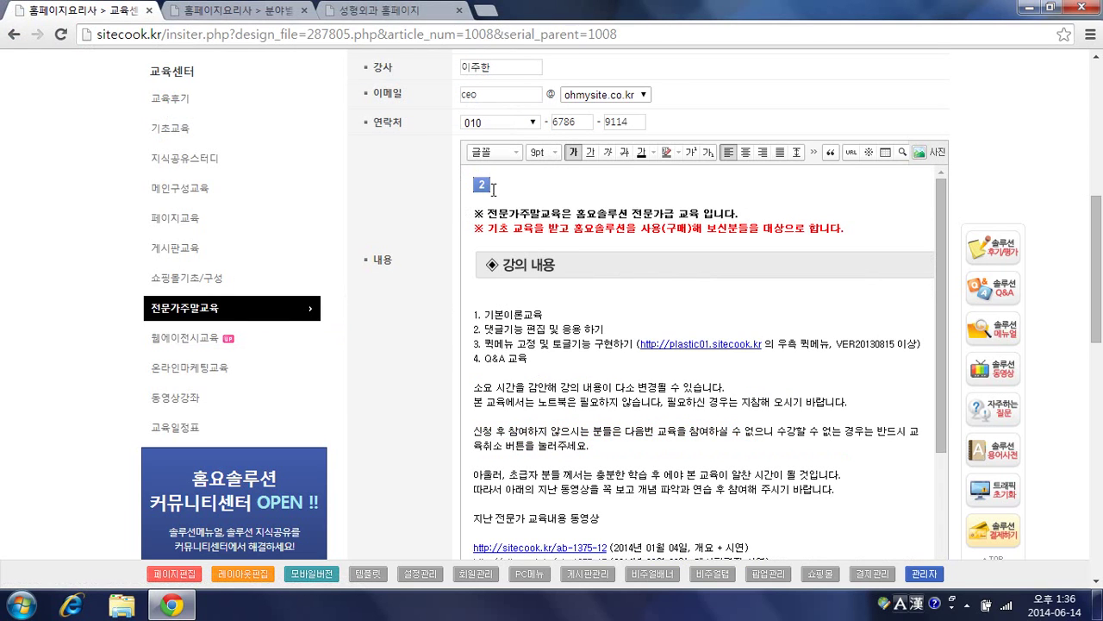
pyautogui.scroll(-3, 893, 452)
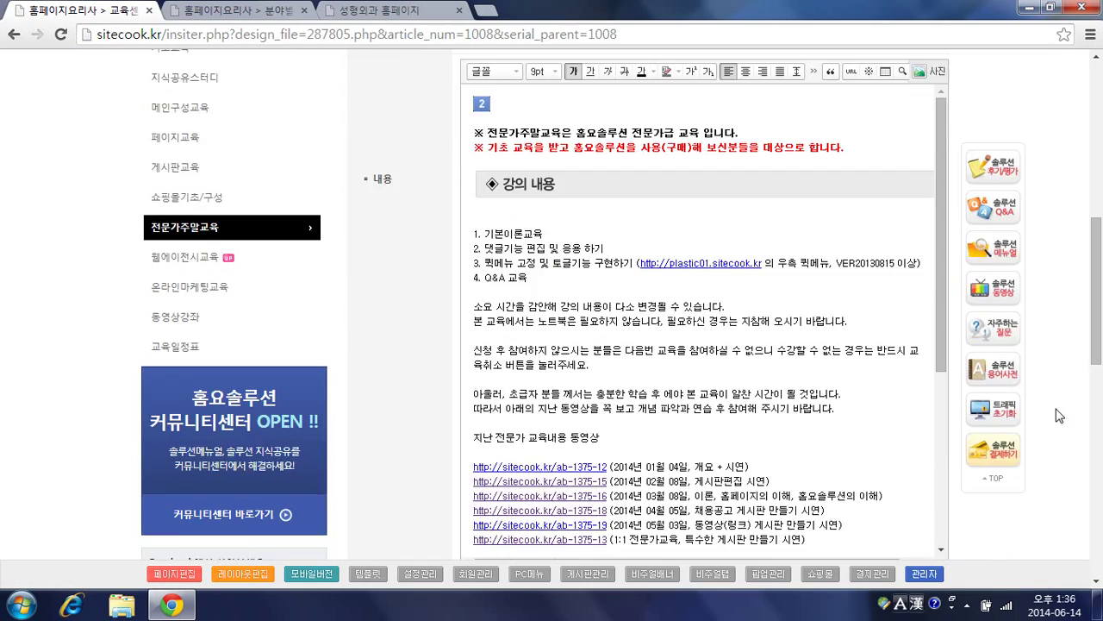
pyautogui.click(872, 416)
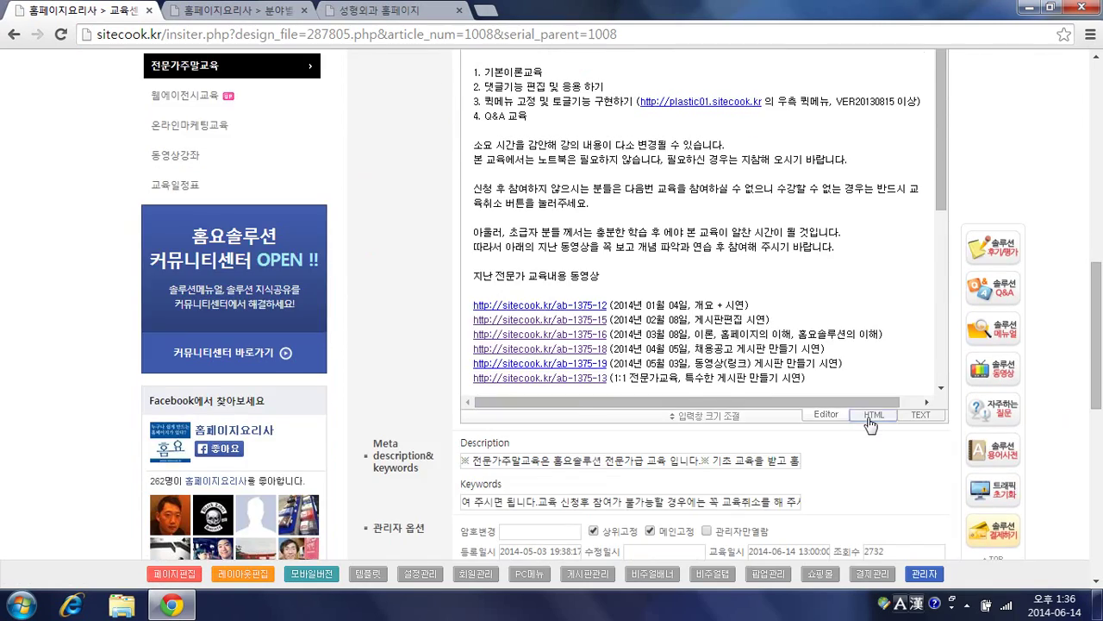
# Step: Select the image tag's /design/upload_file/__HTMLEDITOR__ src path in the HTML source
pyautogui.scroll(3, 640, 333)
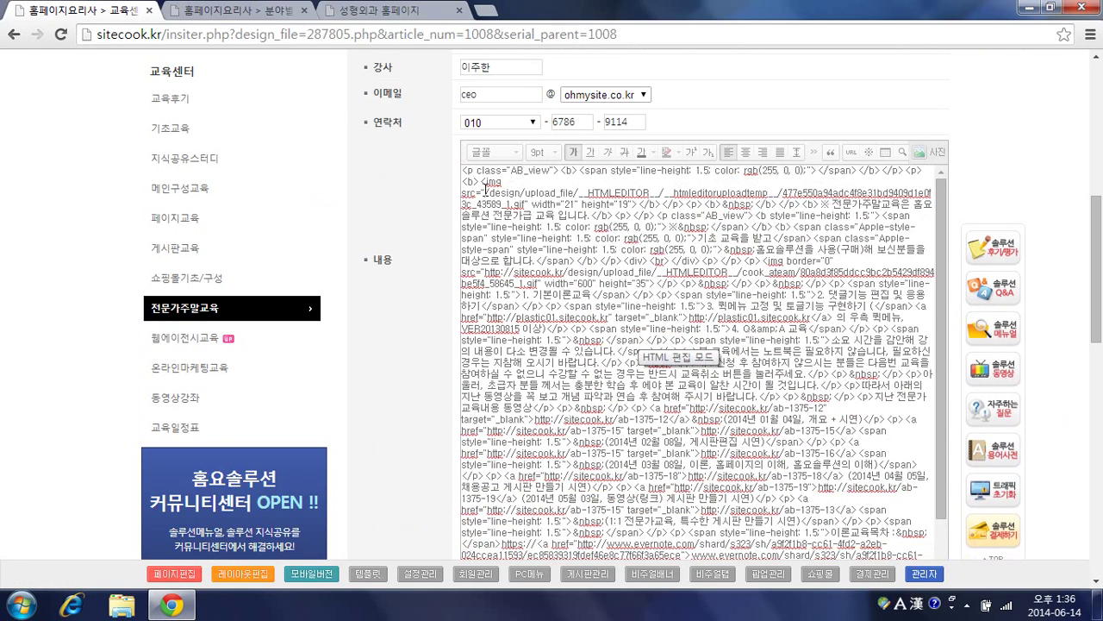
pyautogui.moveTo(485, 193); pyautogui.dragTo(697, 195)
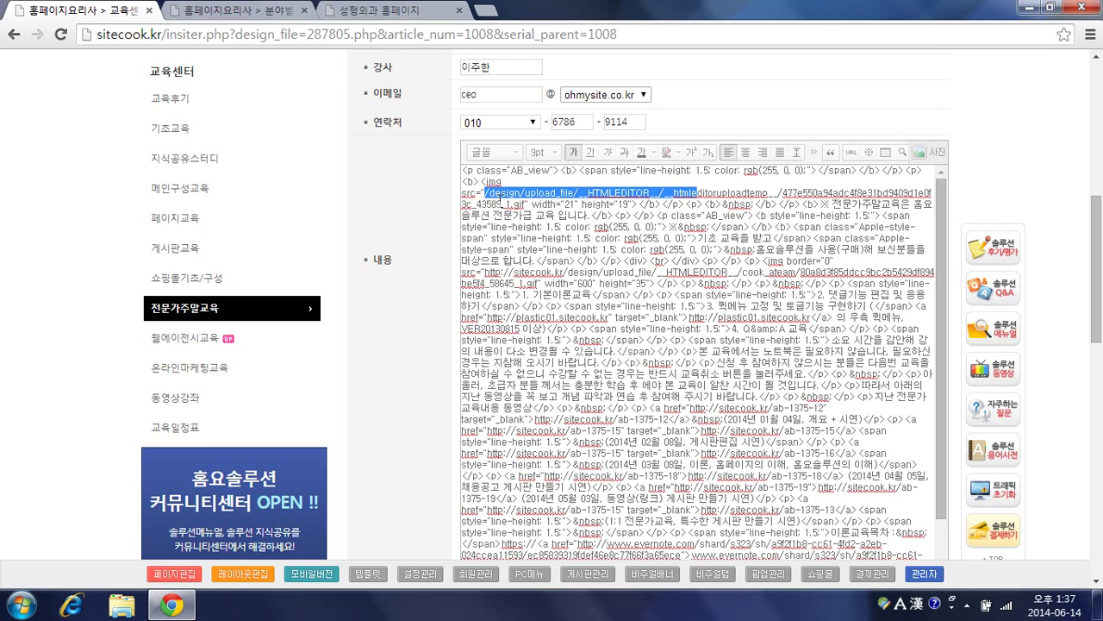
pyautogui.click(441, 232)
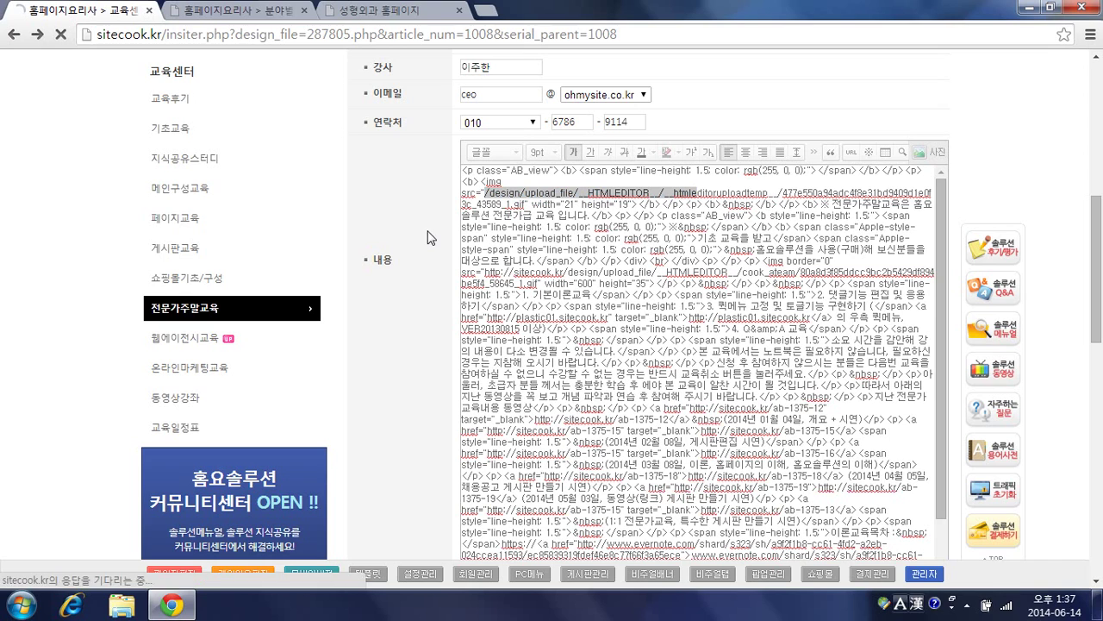
# Step: Load staff013.banban.kr, the VK Plastic demo site, in a new browser tab
pyautogui.click(277, 10)
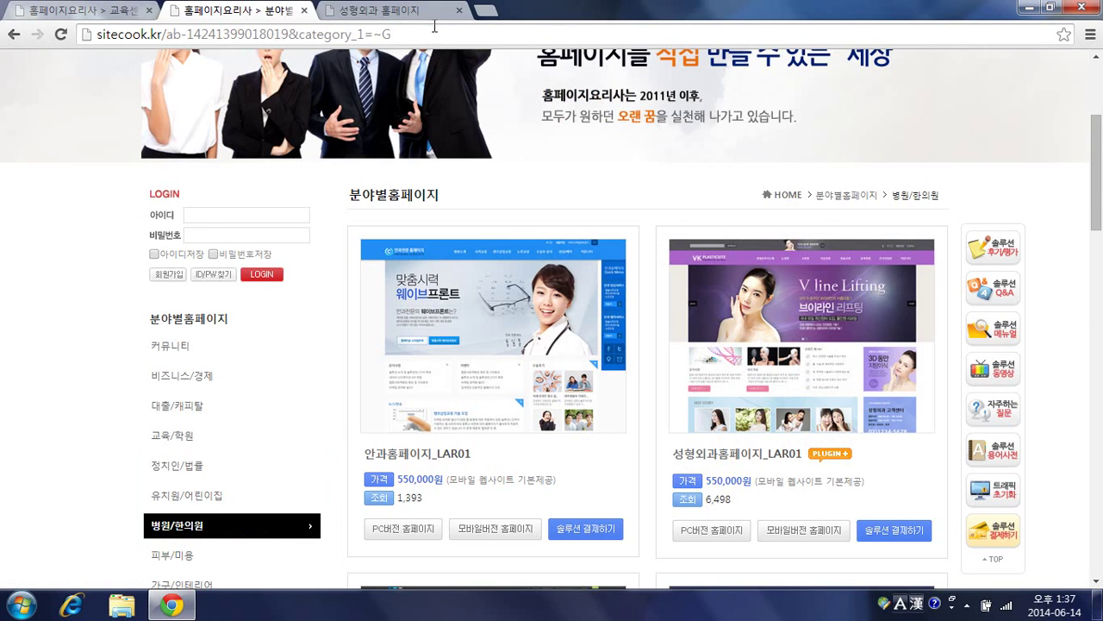
pyautogui.click(485, 10)
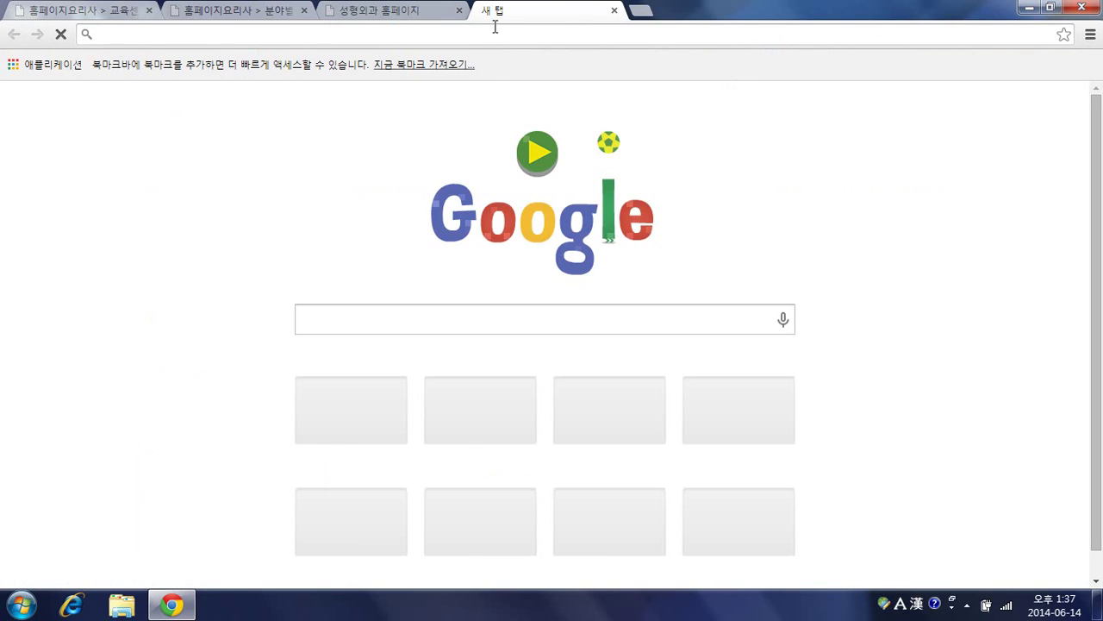
pyautogui.write('sta')
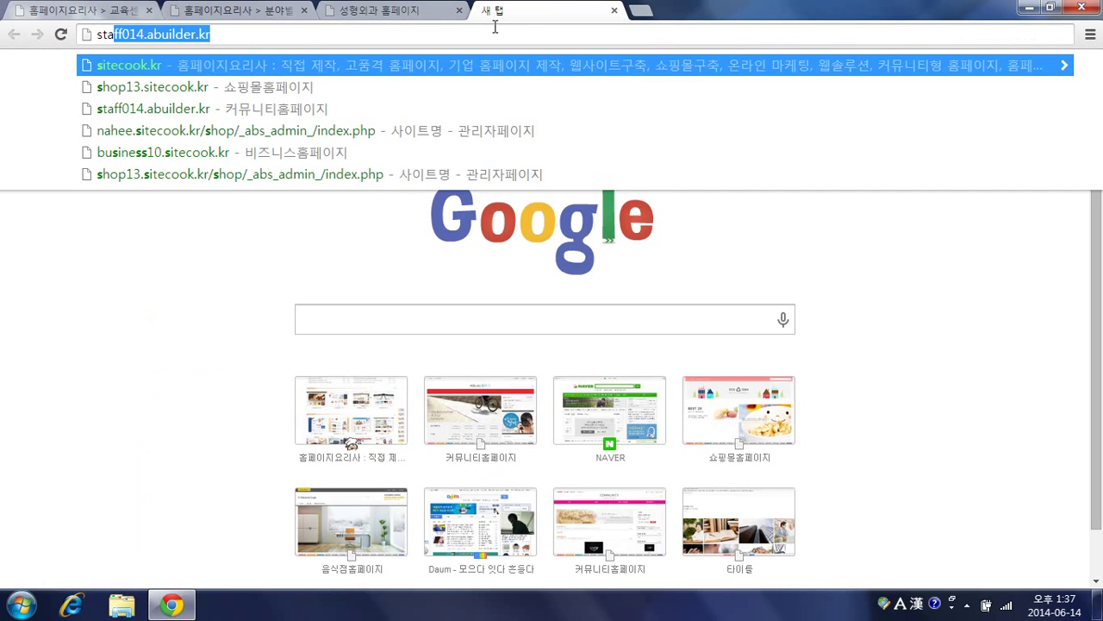
pyautogui.write('ff013.')
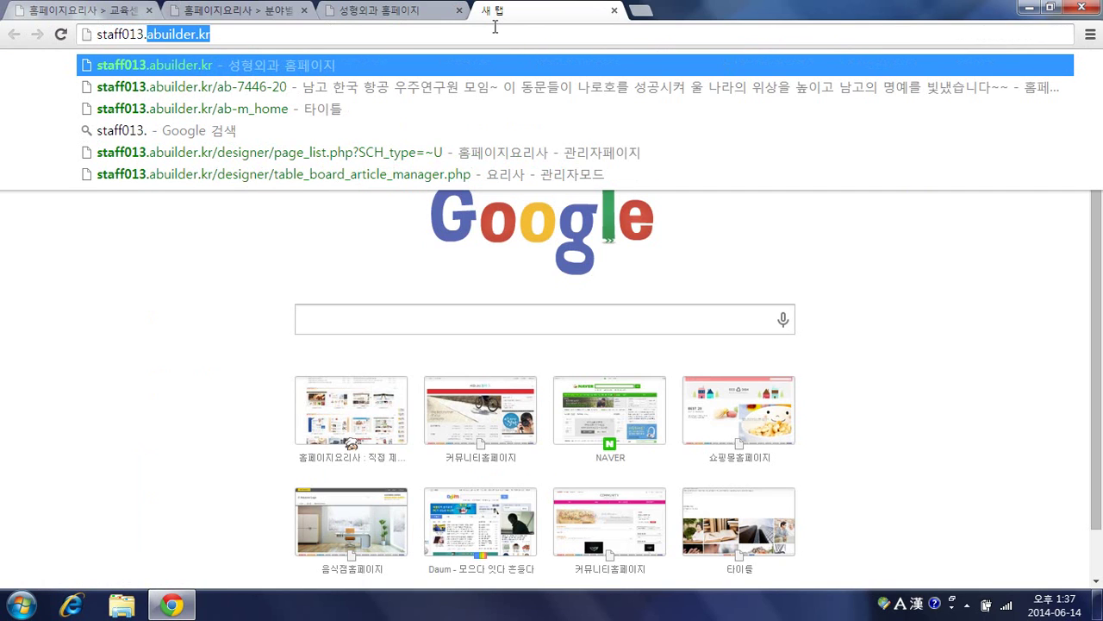
pyautogui.write('banban.kr')
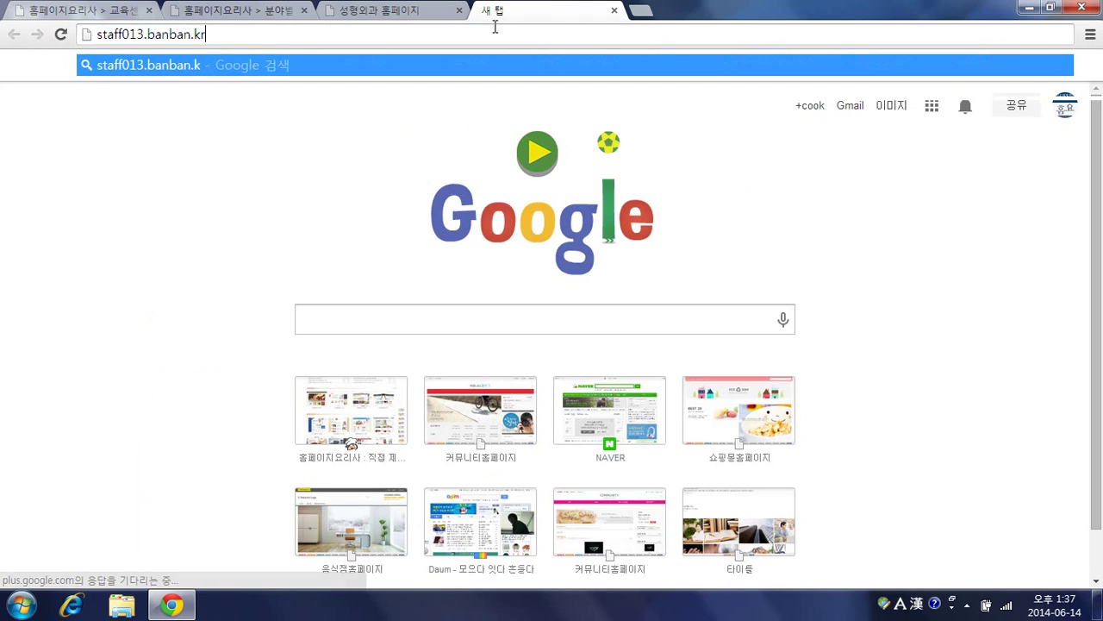
pyautogui.press('Return')
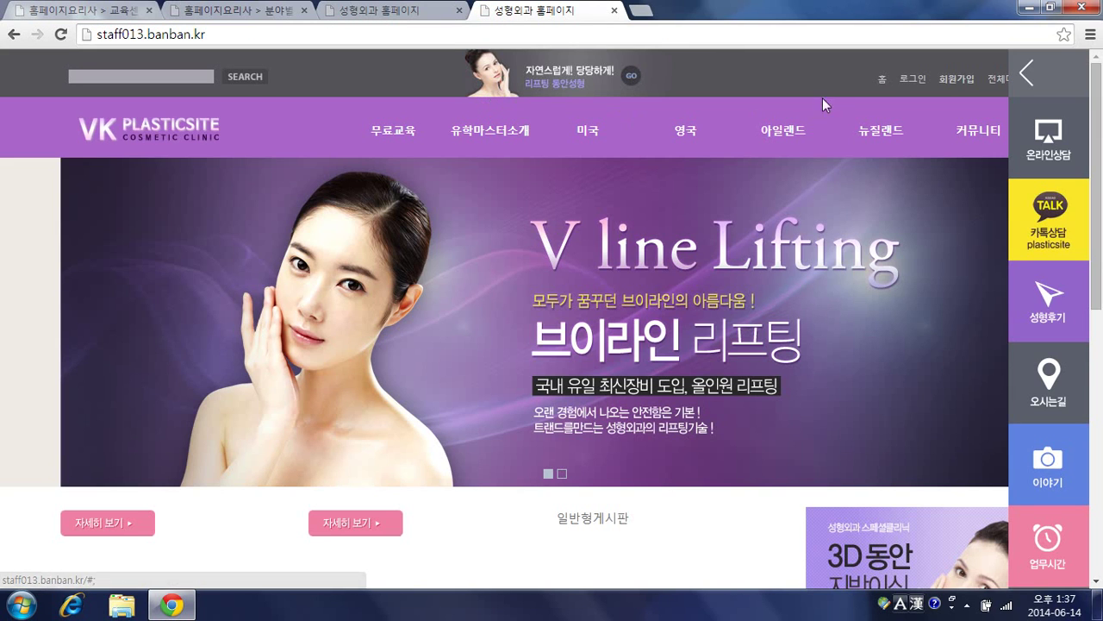
# Step: Log in to the VK Plastic demo site with its admin ID and password
pyautogui.click(910, 79)
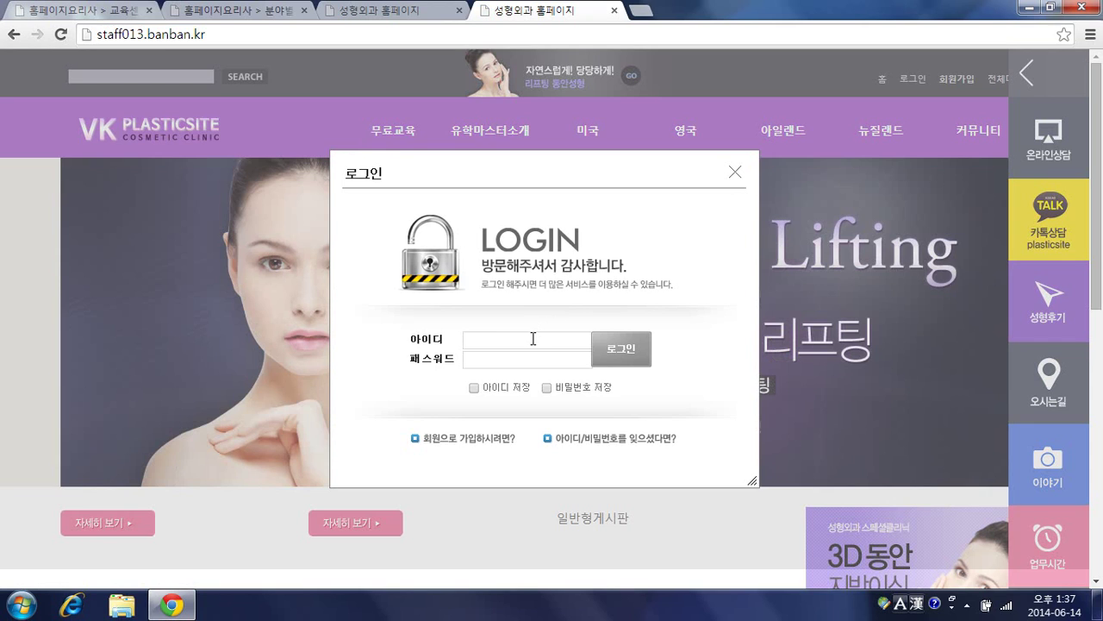
pyautogui.click(534, 337)
pyautogui.write('staff013')
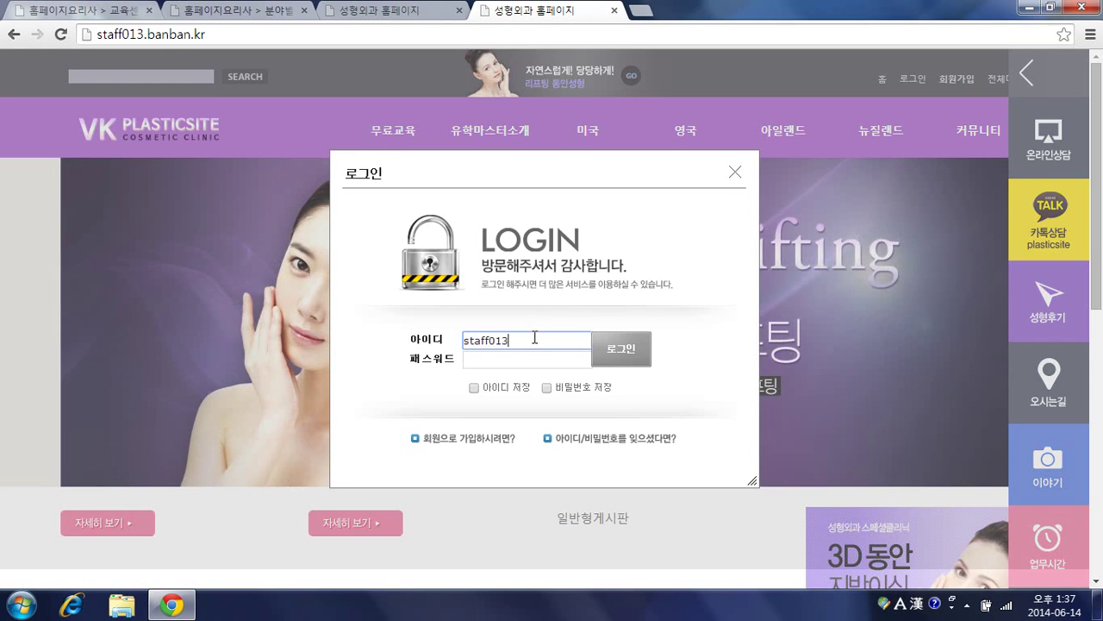
pyautogui.press('Tab')
pyautogui.write('staff013')
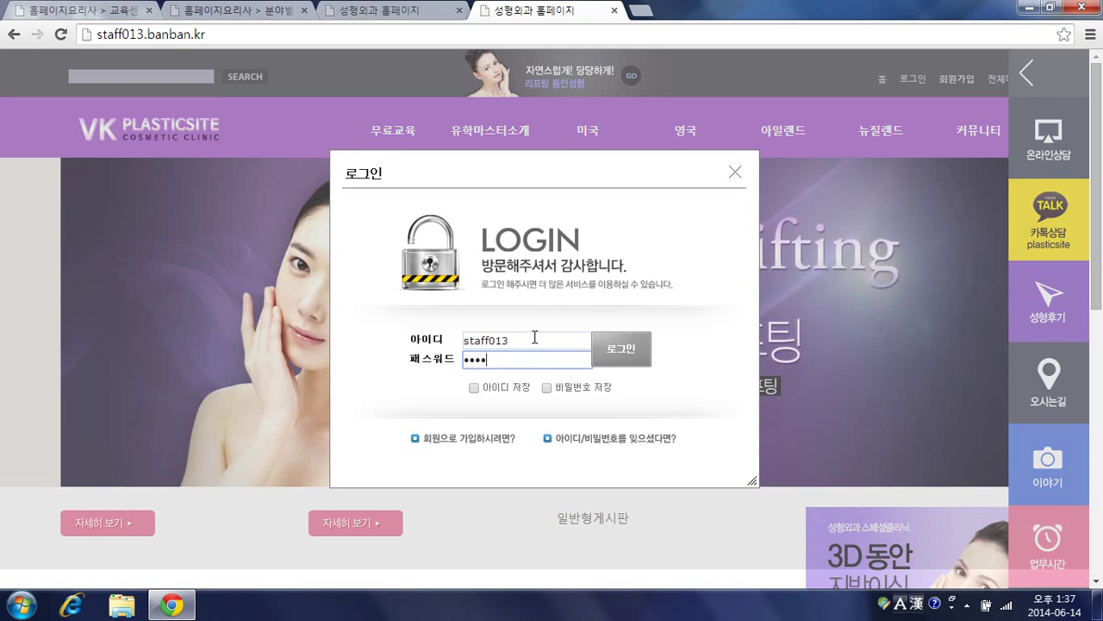
pyautogui.press('Return')
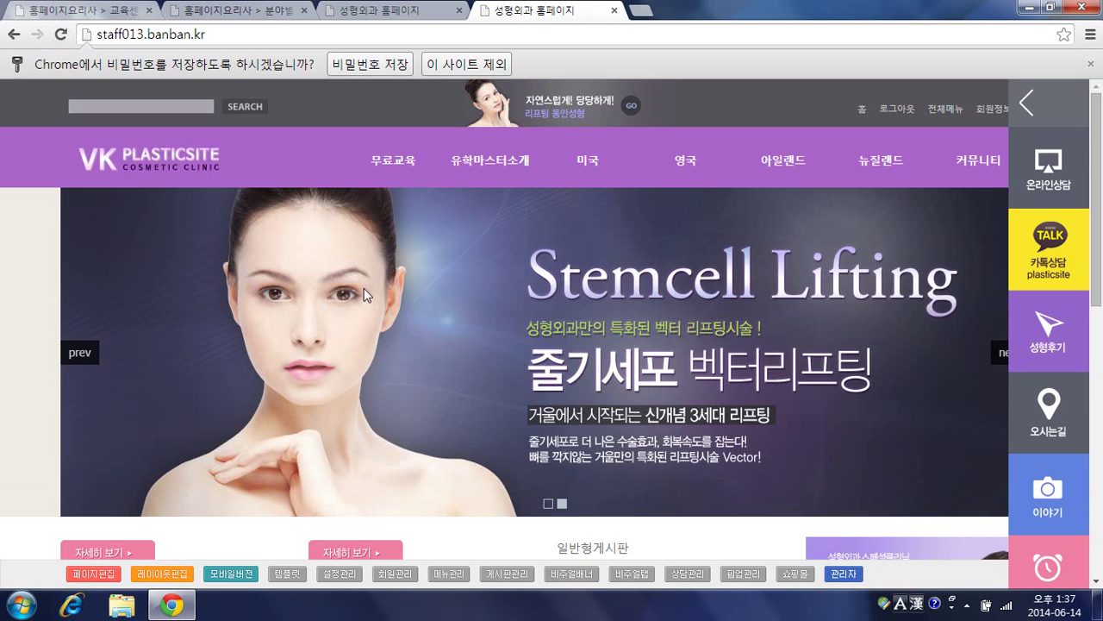
# Step: Open the home page, home.php, in the page designer from the bottom admin bar
pyautogui.scroll(-2, 40, 259)
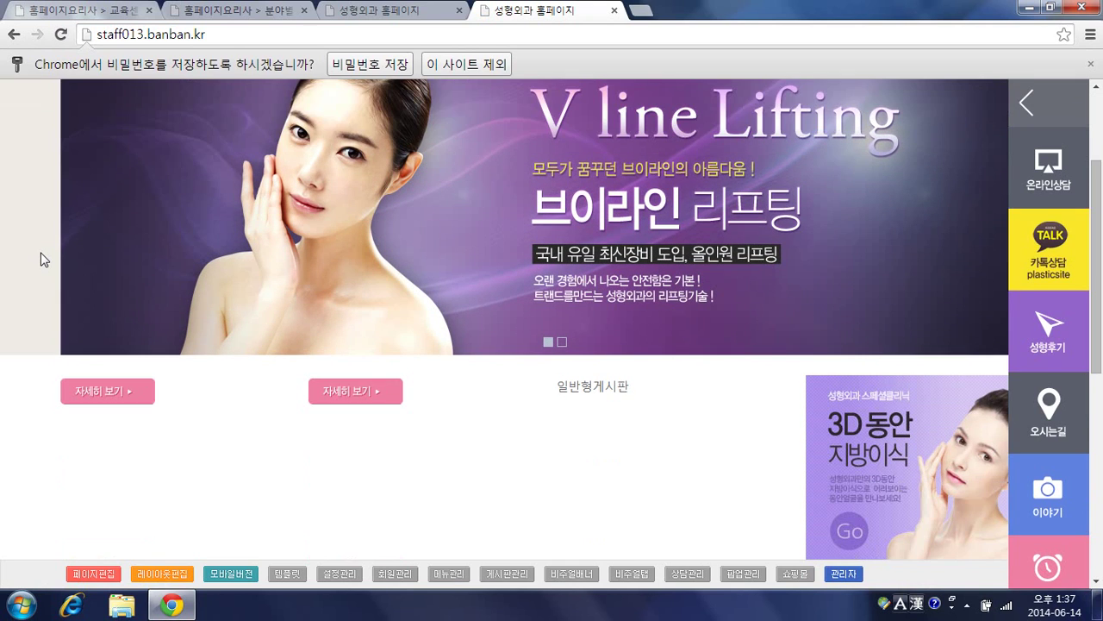
pyautogui.scroll(2, 41, 259)
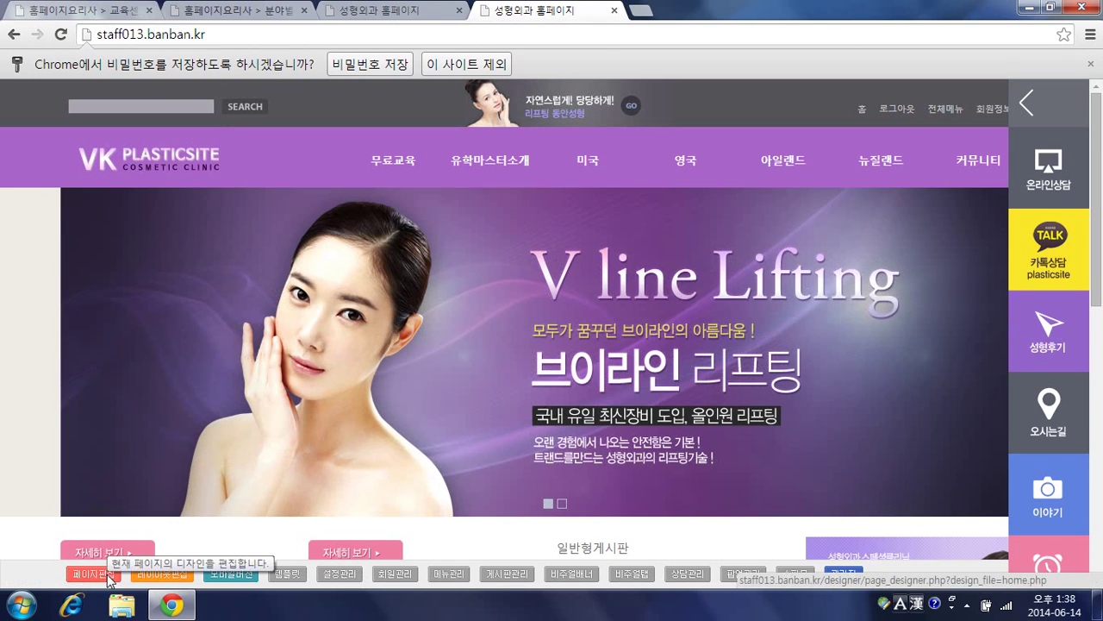
pyautogui.click(108, 575)
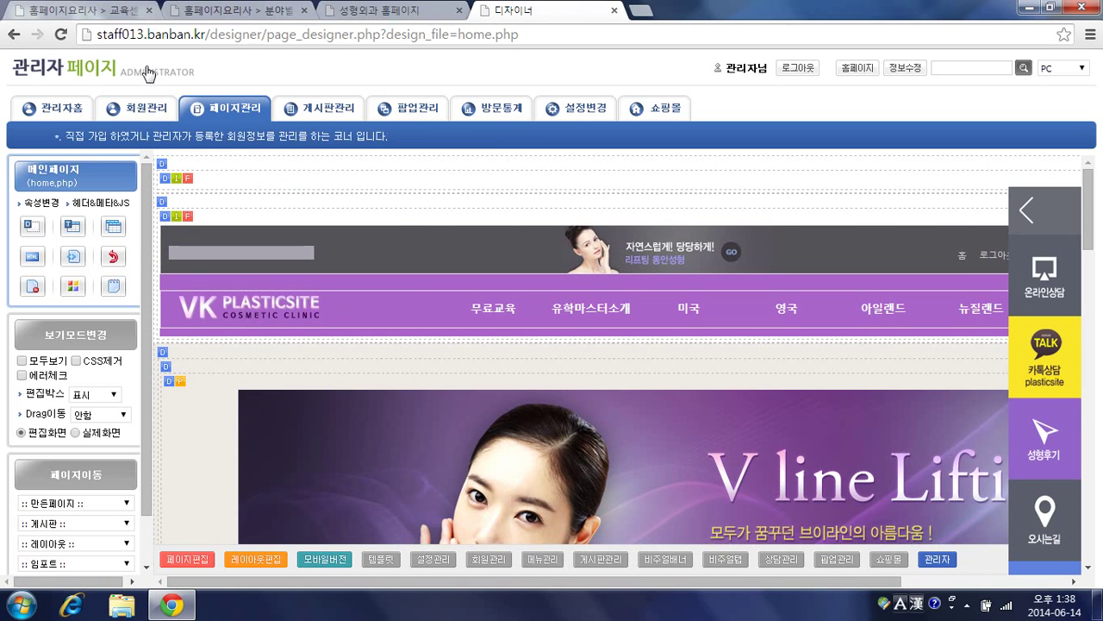
# Step: Browse the public site's 무료교육, 유학마스터소개 and 미국 pages, then check the mega-menu
pyautogui.click(148, 73)
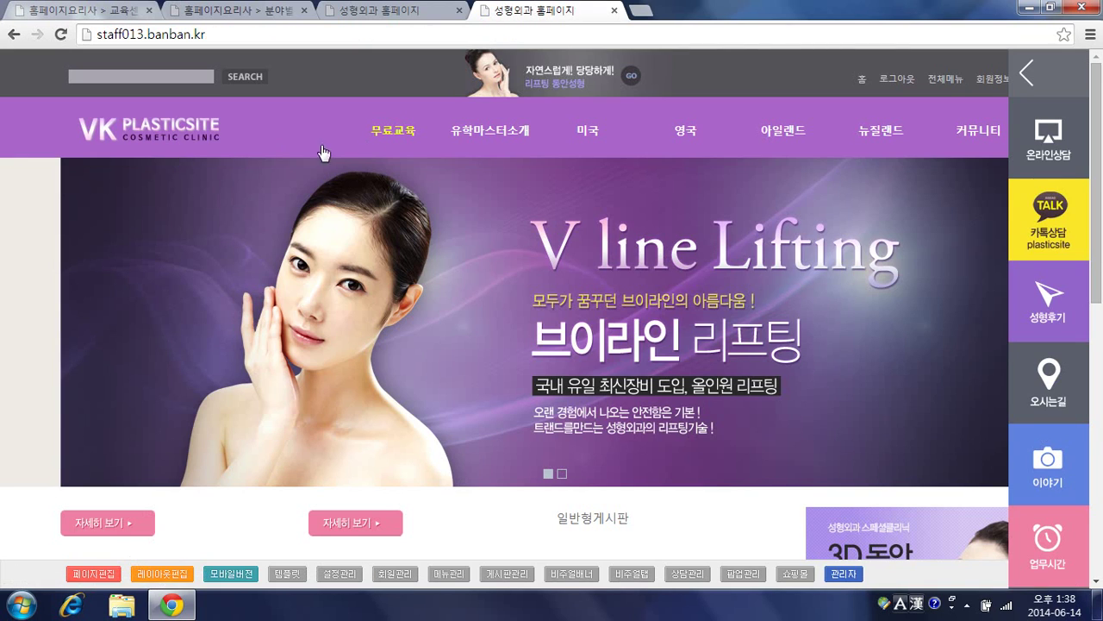
pyautogui.click(393, 134)
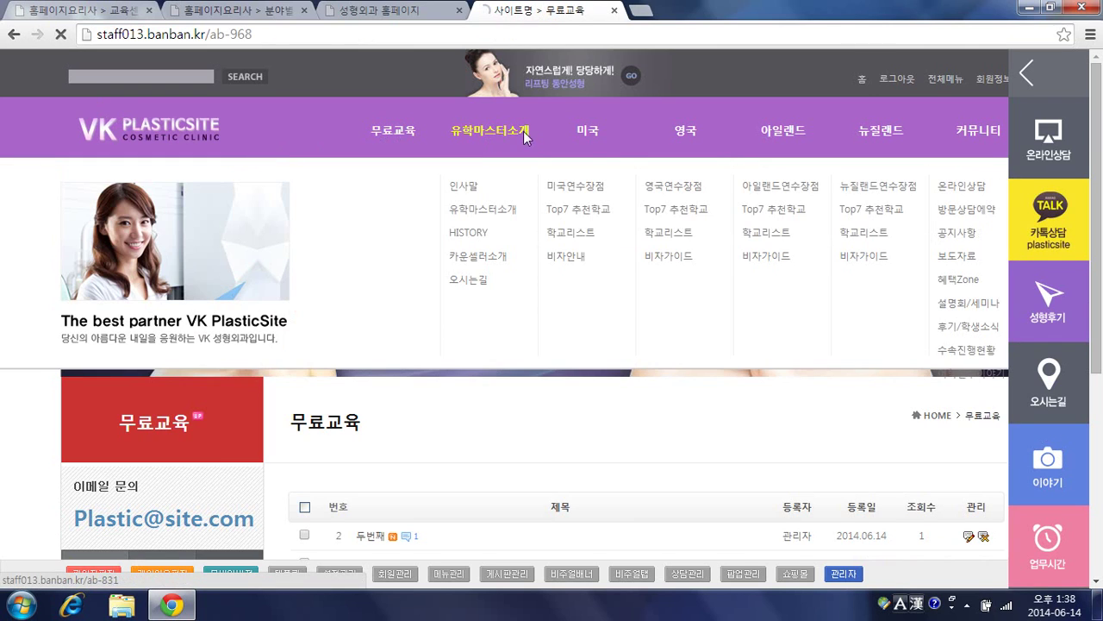
pyautogui.click(523, 131)
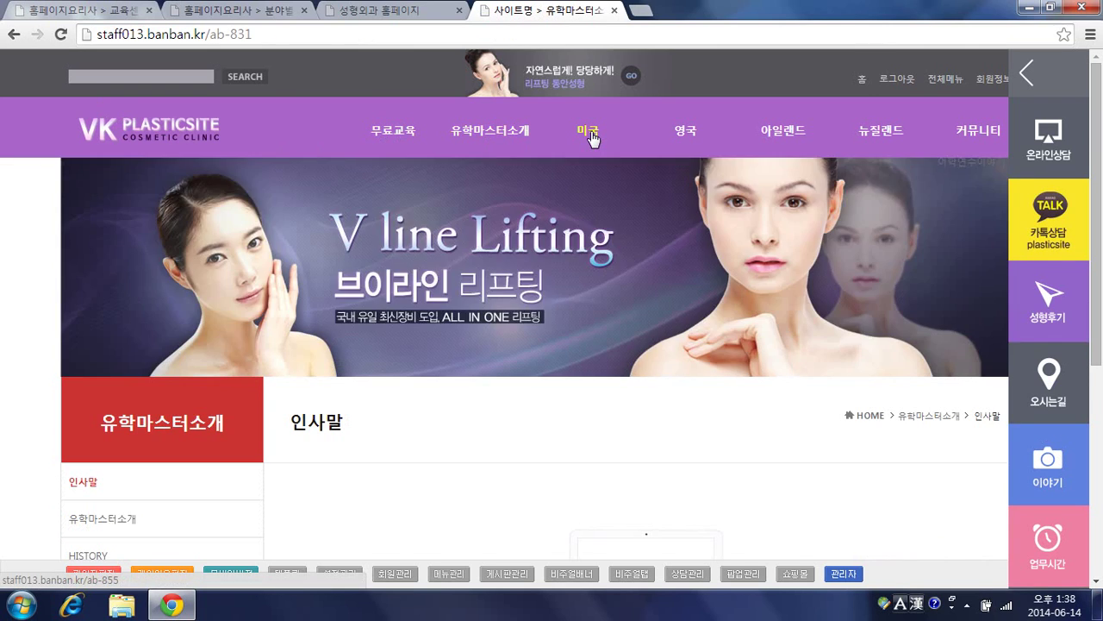
pyautogui.click(590, 134)
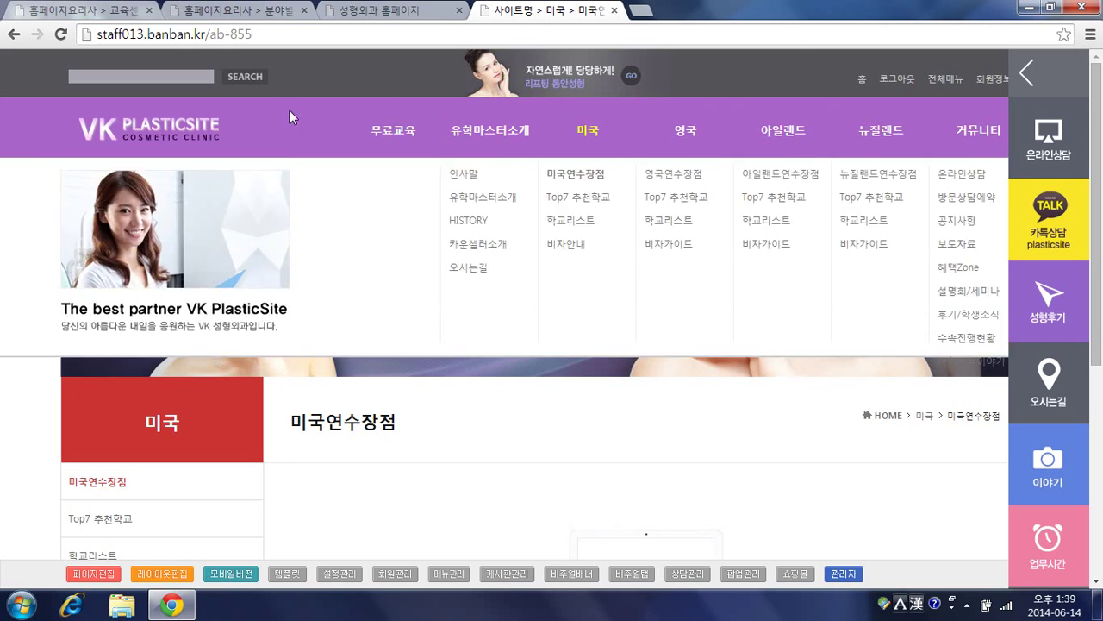
pyautogui.moveTo(349, 119)
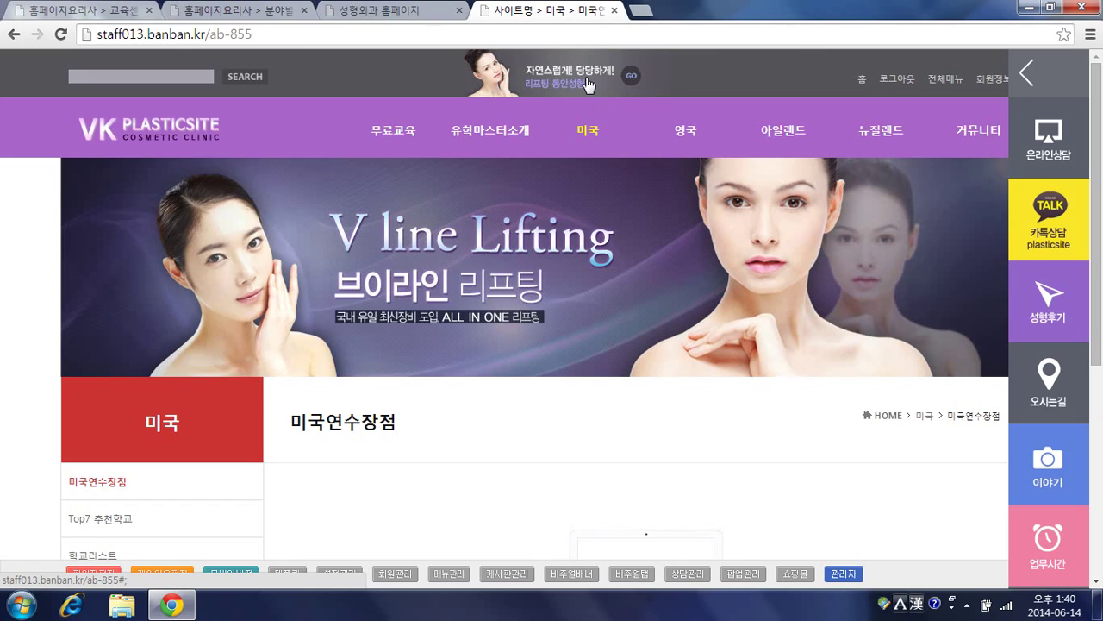
# Step: Log out, then sign back in with the site administrator ID and password
pyautogui.click(898, 82)
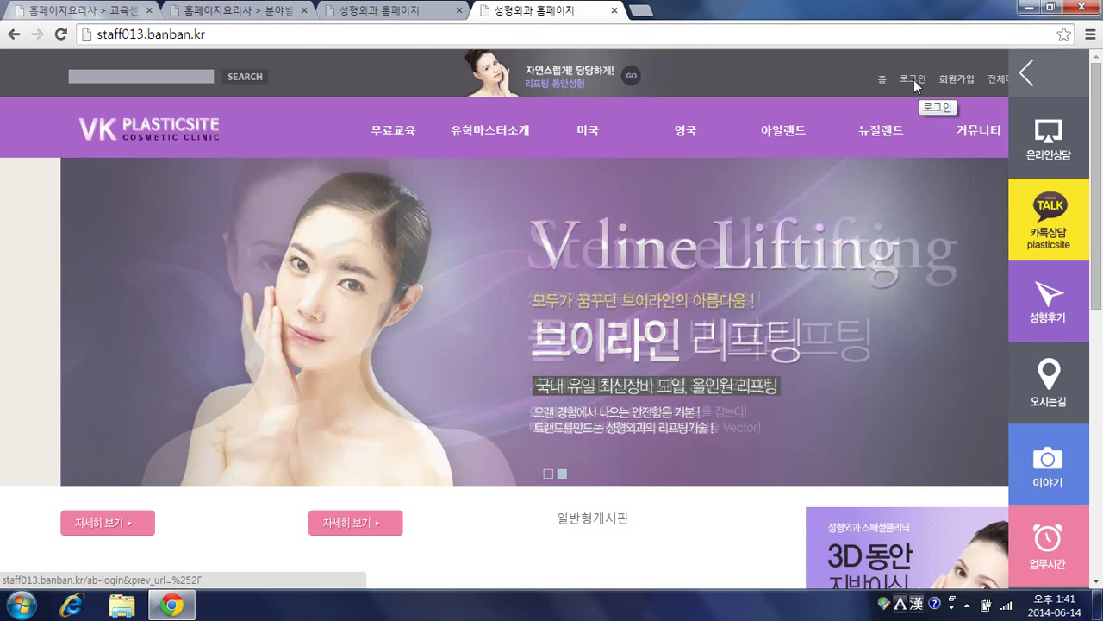
pyautogui.click(913, 80)
pyautogui.click(547, 340)
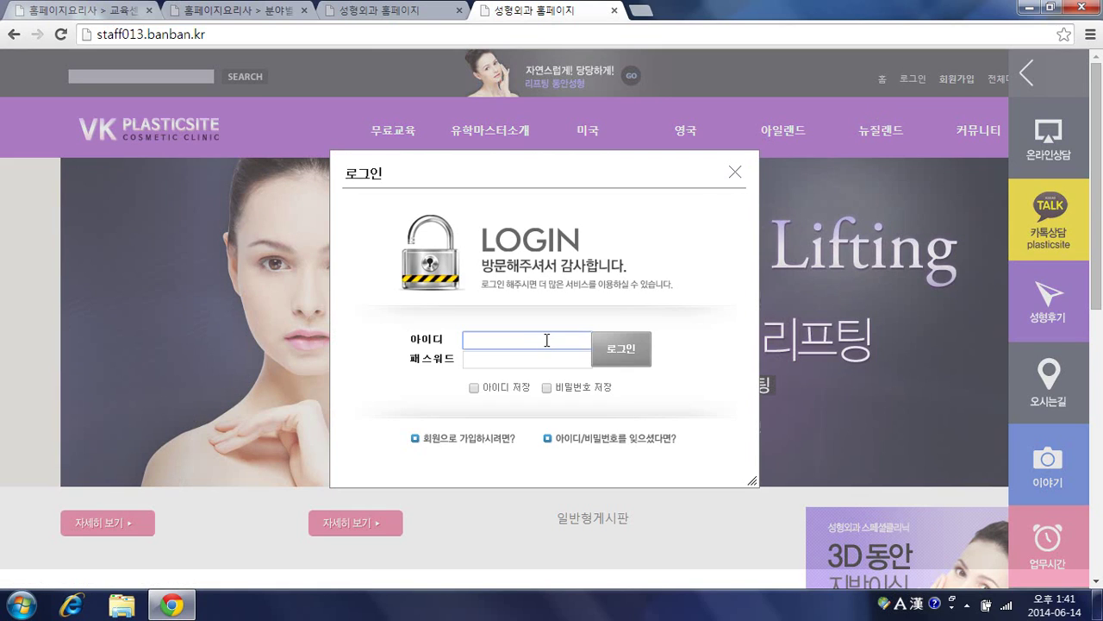
pyautogui.write('staff013')
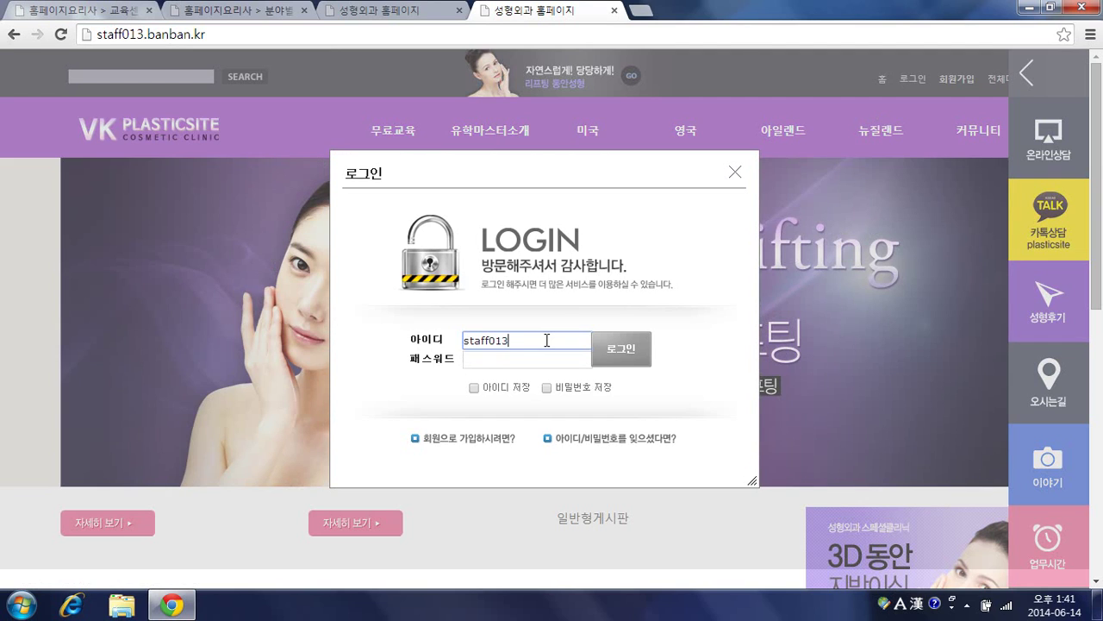
pyautogui.press('Tab')
pyautogui.write('********')
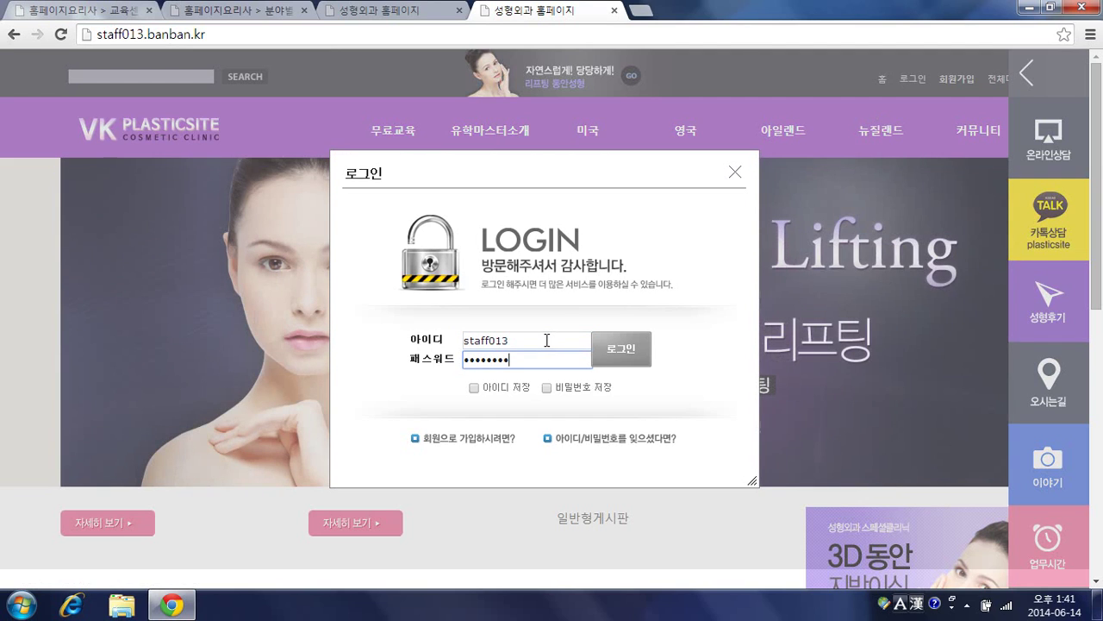
pyautogui.press('Return')
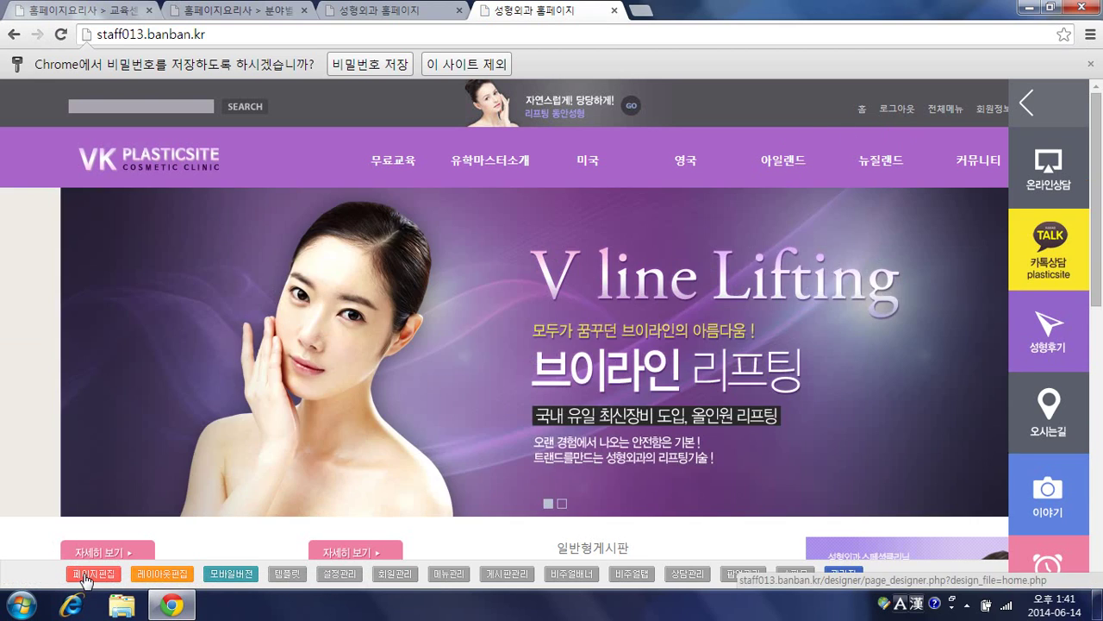
# Step: Show header.php in the page designer with 모두보기 ticked, and open the menu block's DIV settings
pyautogui.click(84, 575)
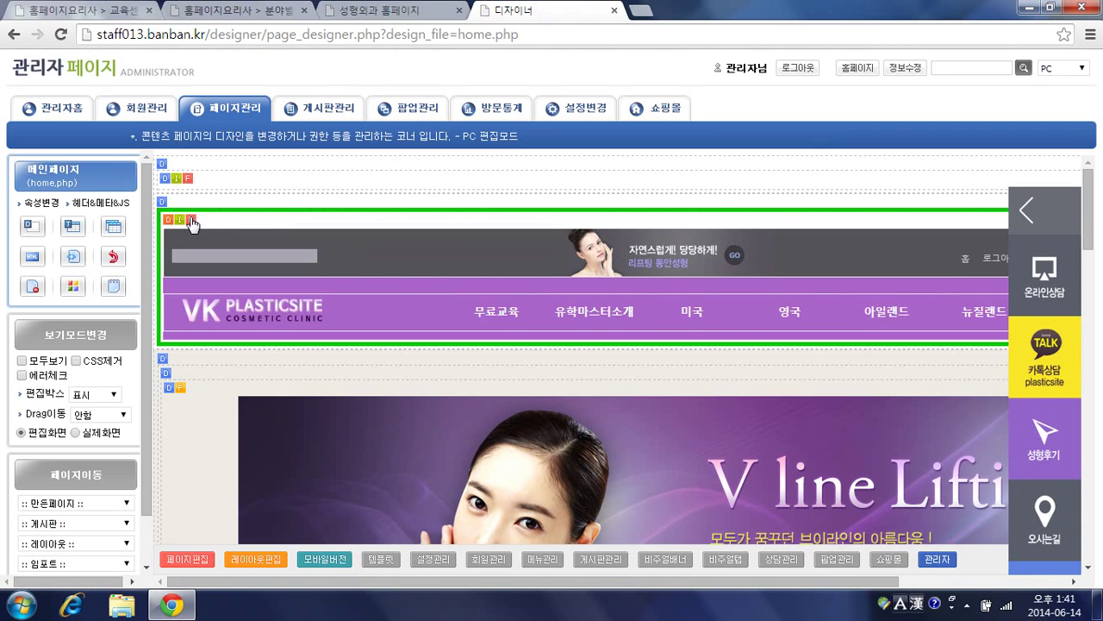
pyautogui.click(190, 219)
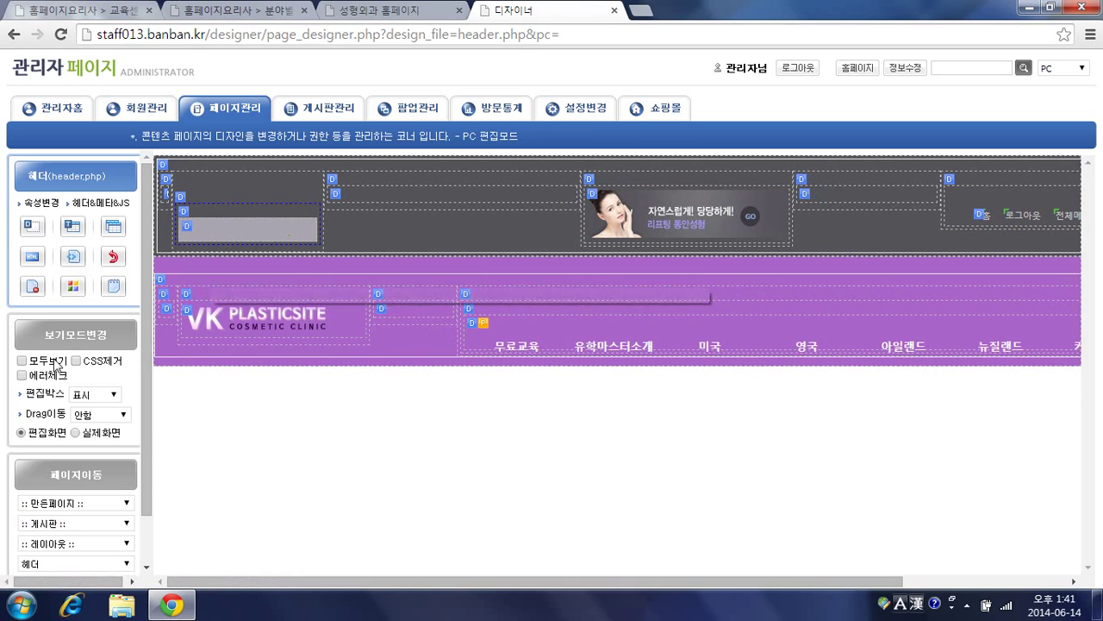
pyautogui.click(23, 361)
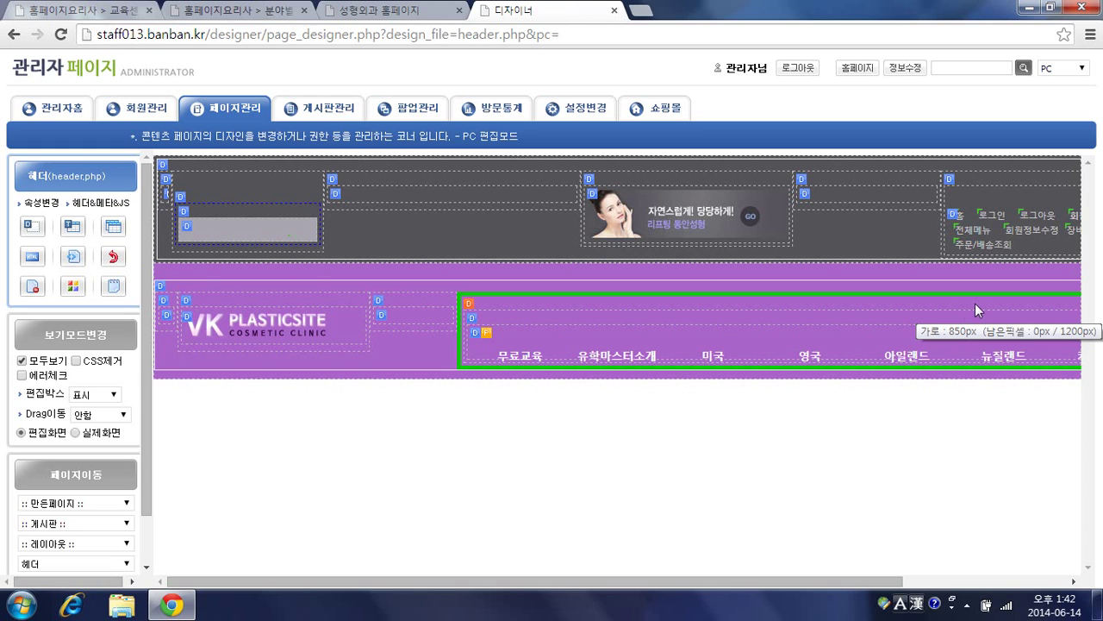
pyautogui.click(996, 223)
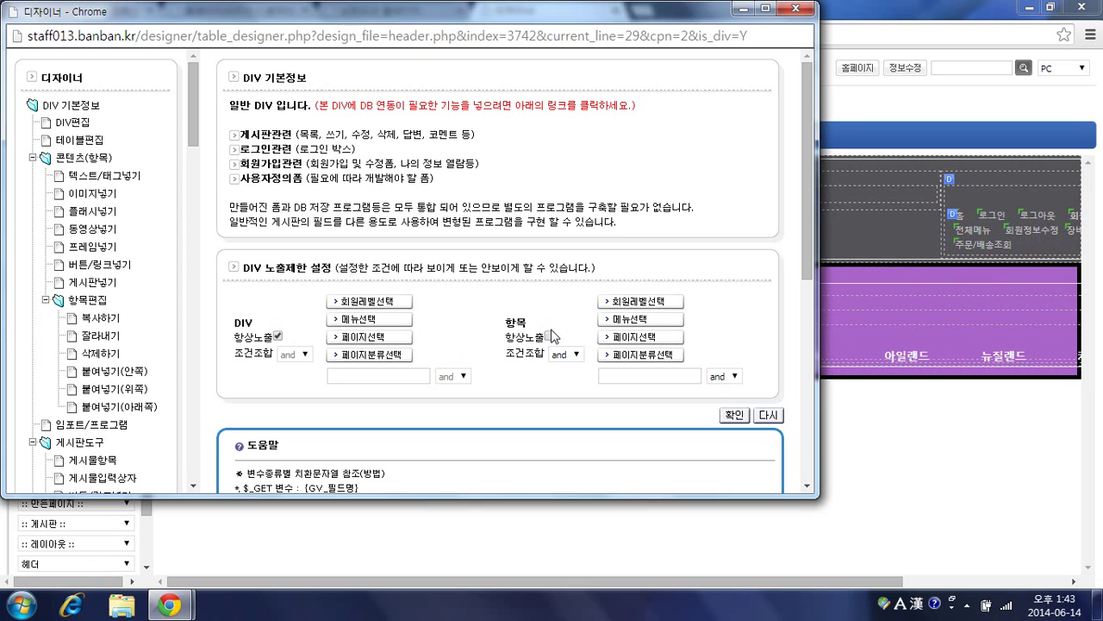
# Step: Review member-level visibility options for the header menu and login blocks, then select the 항목 condition box
pyautogui.click(633, 308)
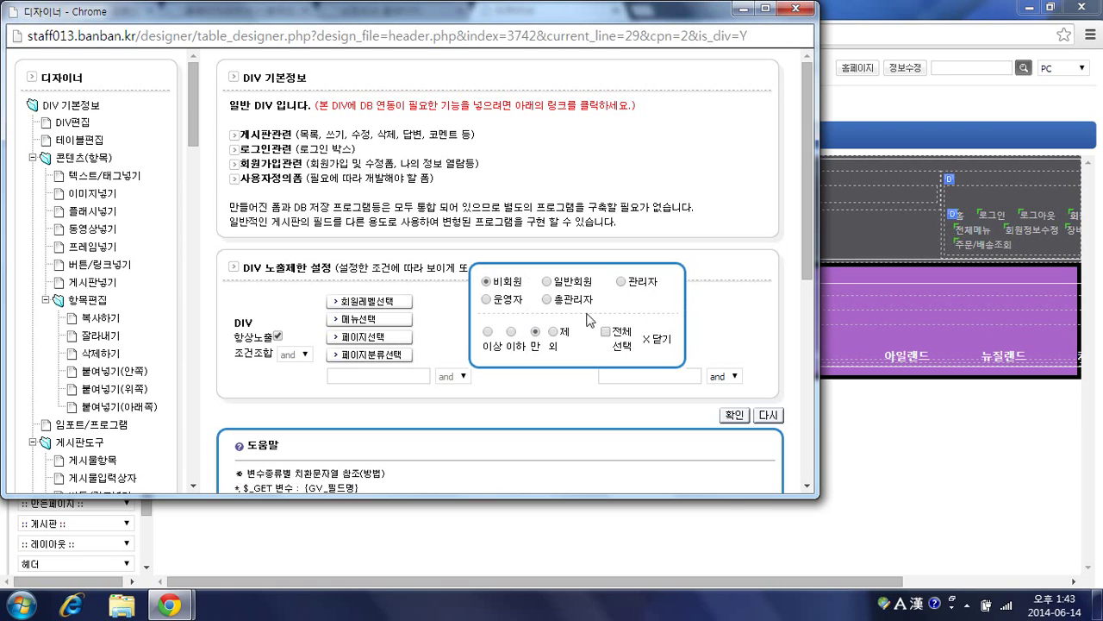
pyautogui.click(657, 341)
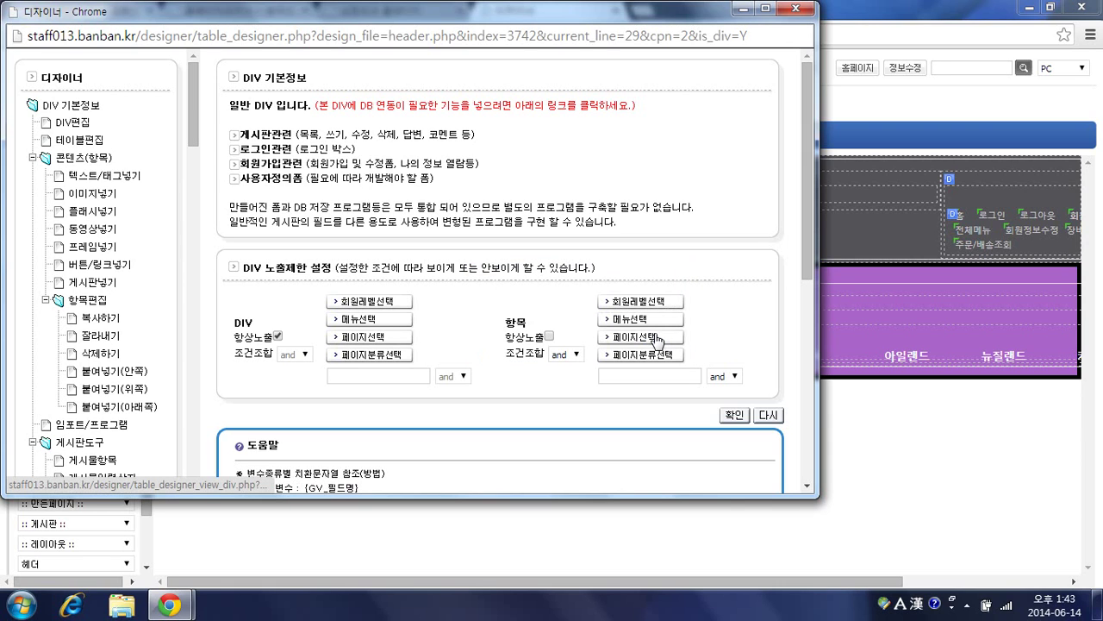
pyautogui.click(996, 219)
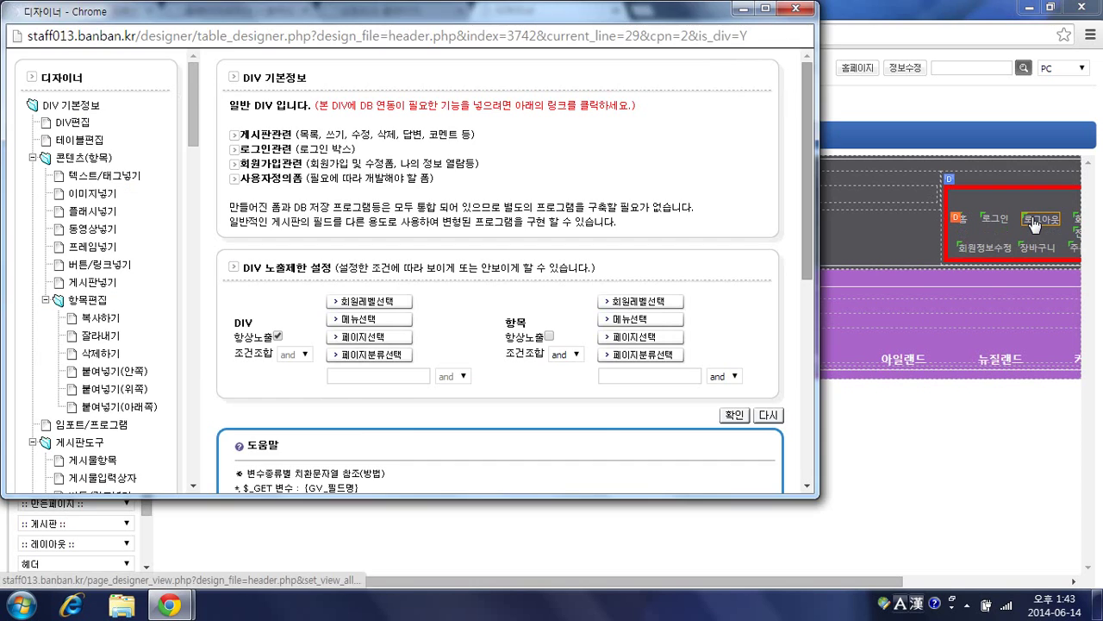
pyautogui.click(648, 301)
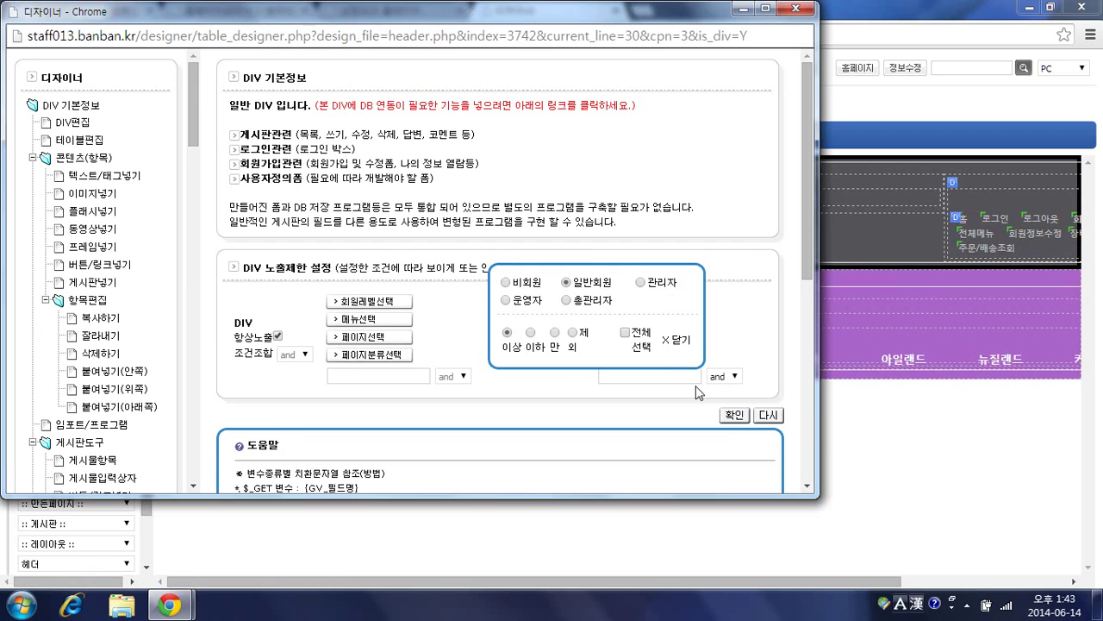
pyautogui.click(681, 340)
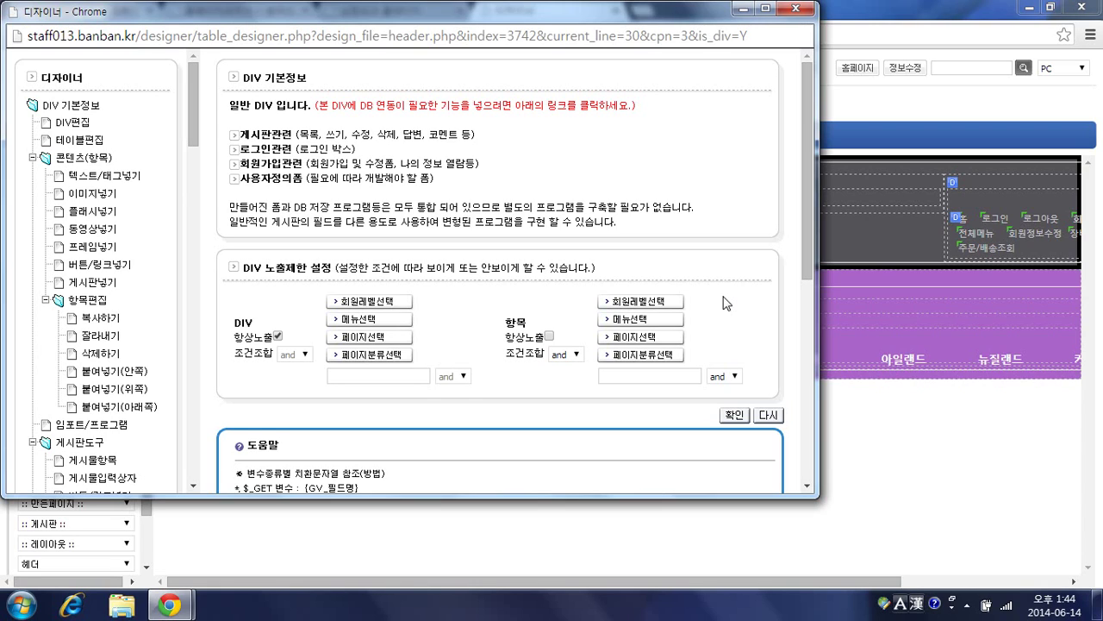
pyautogui.click(685, 376)
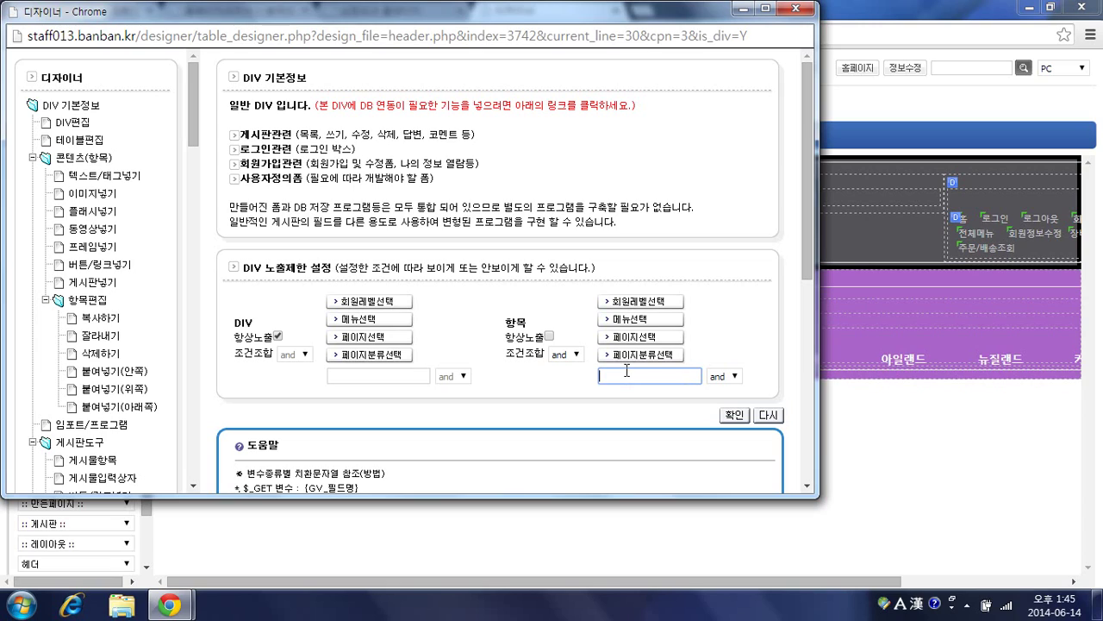
# Step: Set the item display condition to {GV_category_1}=A and close the DIV designer window
pyautogui.write('{}')
pyautogui.write('GV')
pyautogui.write('_category_1')
pyautogui.write('=')
pyautogui.press('BackSpace')
pyautogui.write('=A')
pyautogui.click(796, 8)
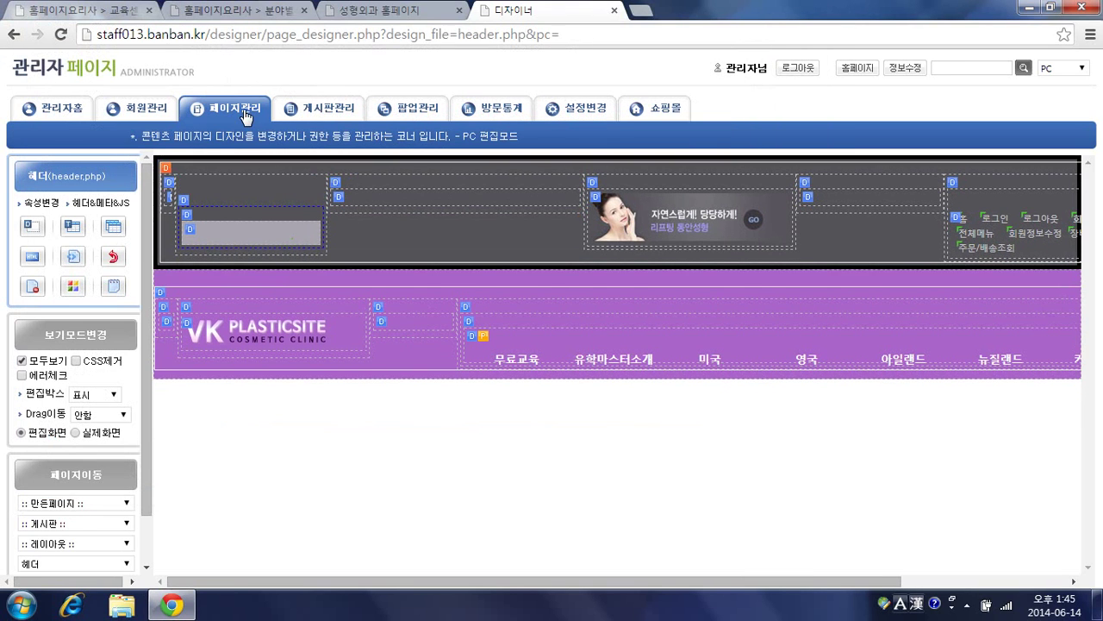
# Step: Go to the live site's online consultation board and start a new post
pyautogui.click(185, 72)
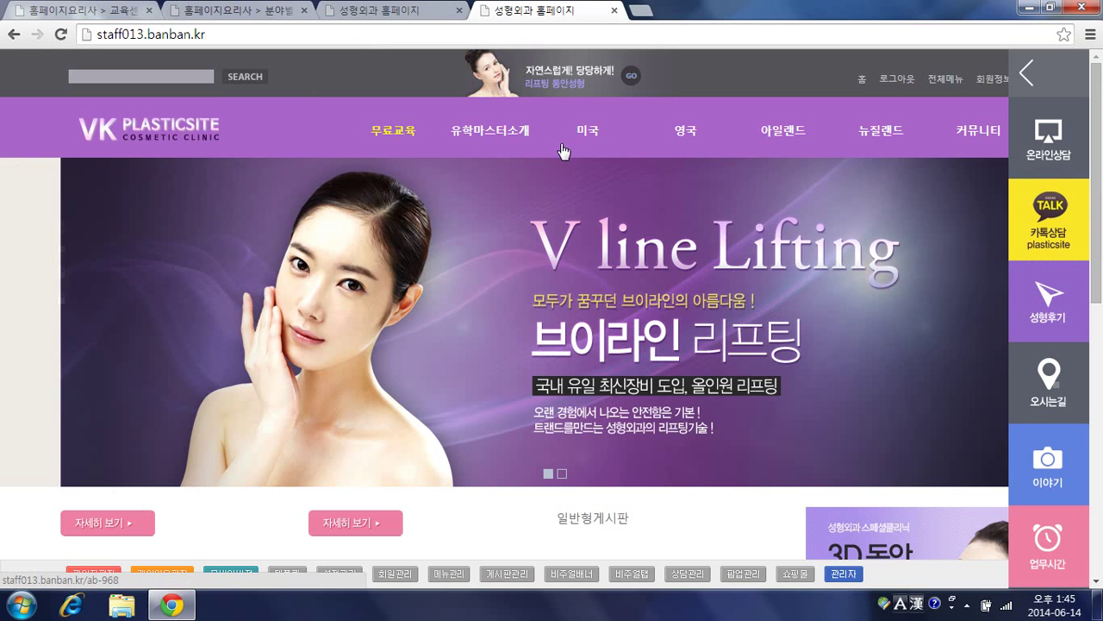
pyautogui.moveTo(562, 151)
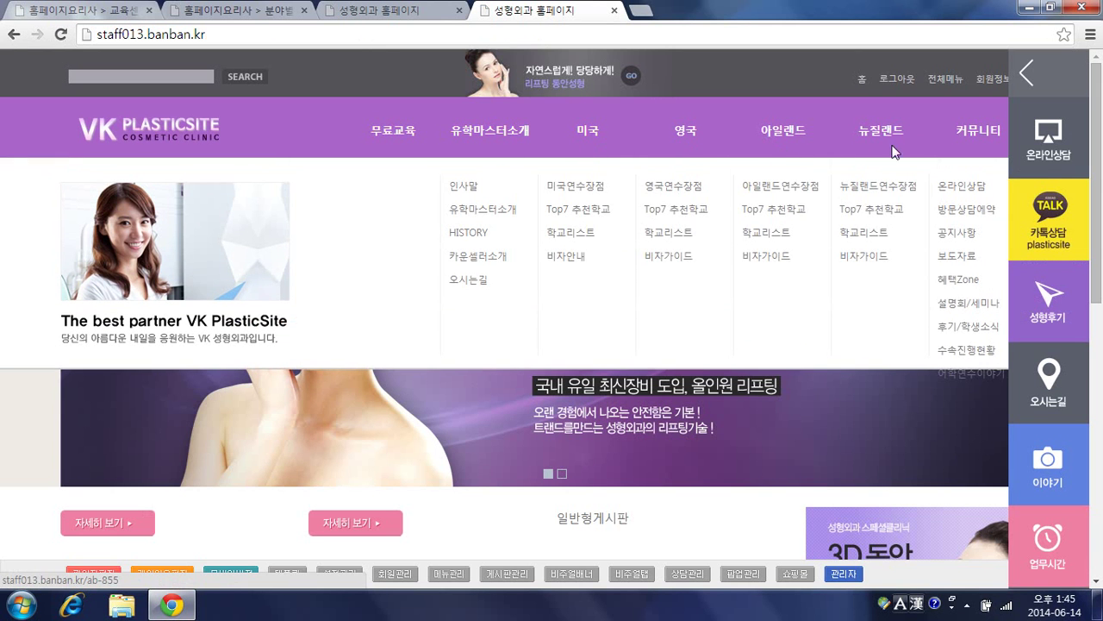
pyautogui.click(964, 137)
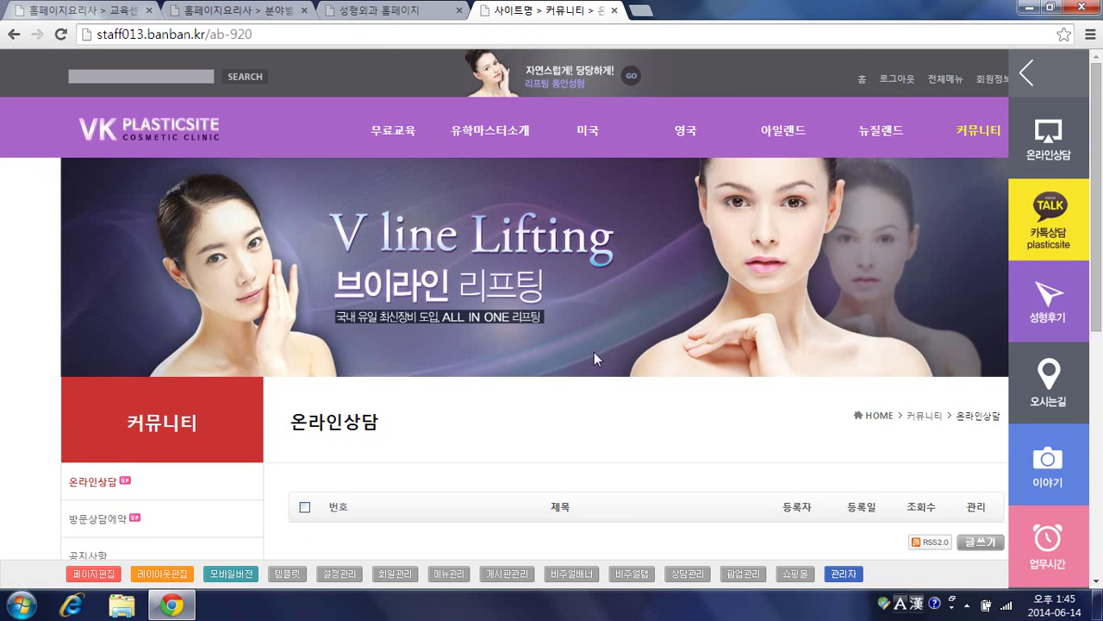
pyautogui.scroll(-3, 584, 353)
pyautogui.click(979, 300)
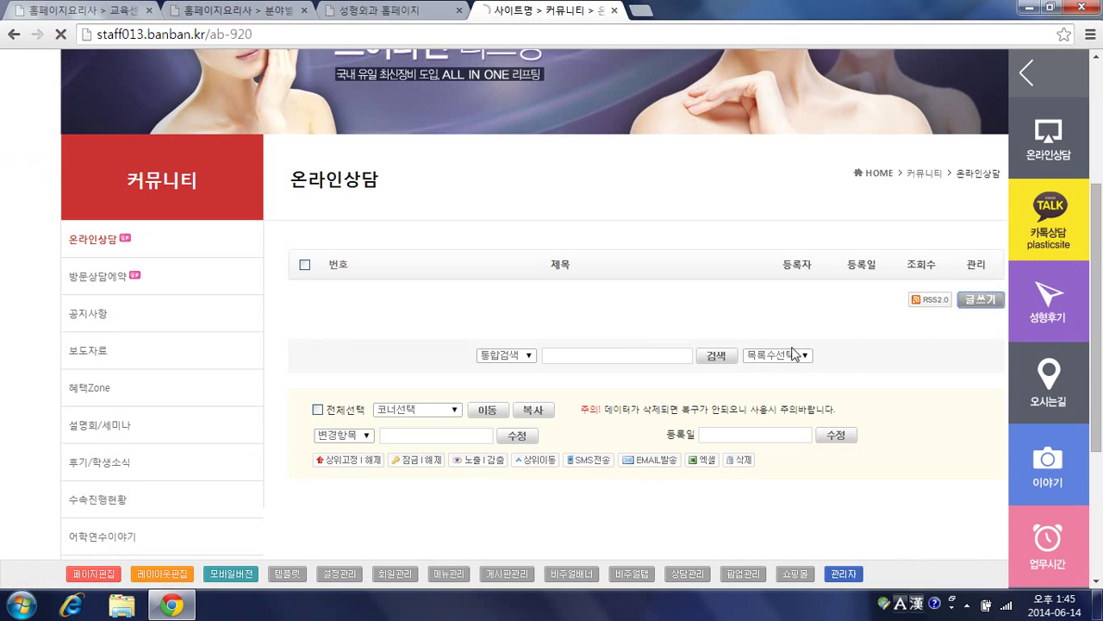
pyautogui.scroll(-3, 515, 330)
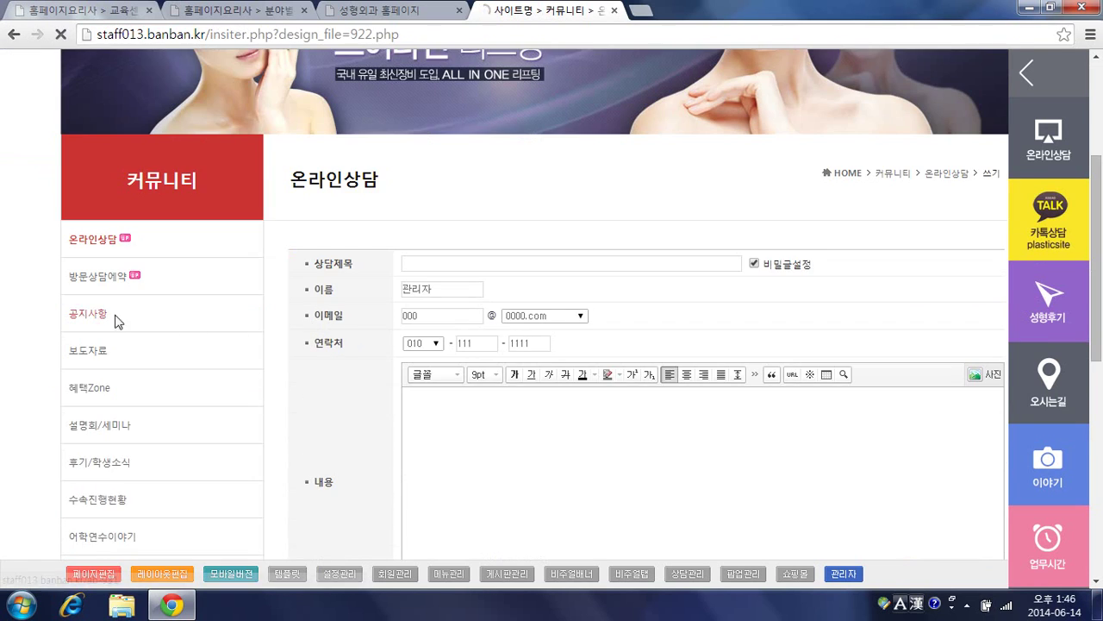
# Step: Open an empty 공지사항 write form, then the administrator page in a new tab
pyautogui.click(116, 316)
pyautogui.scroll(-3, 429, 327)
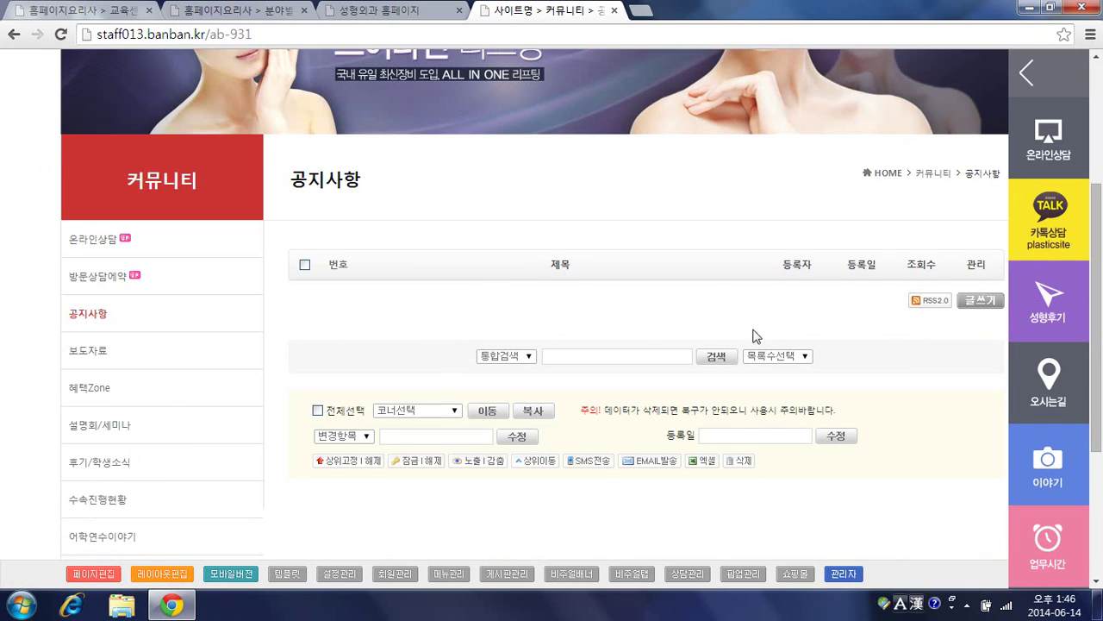
pyautogui.click(979, 301)
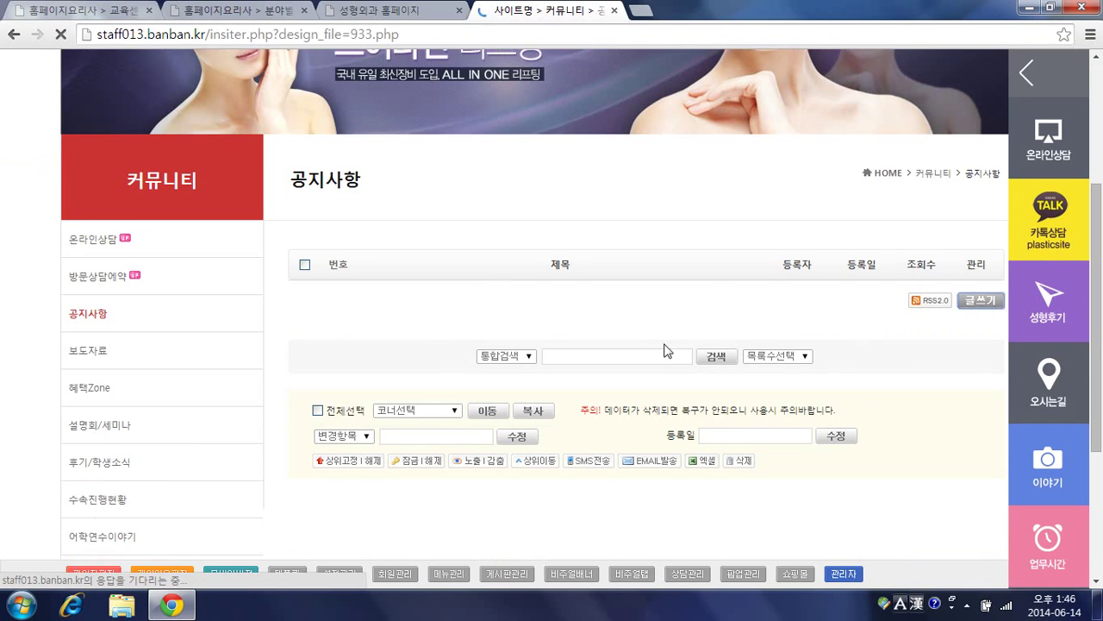
pyautogui.scroll(-3, 539, 310)
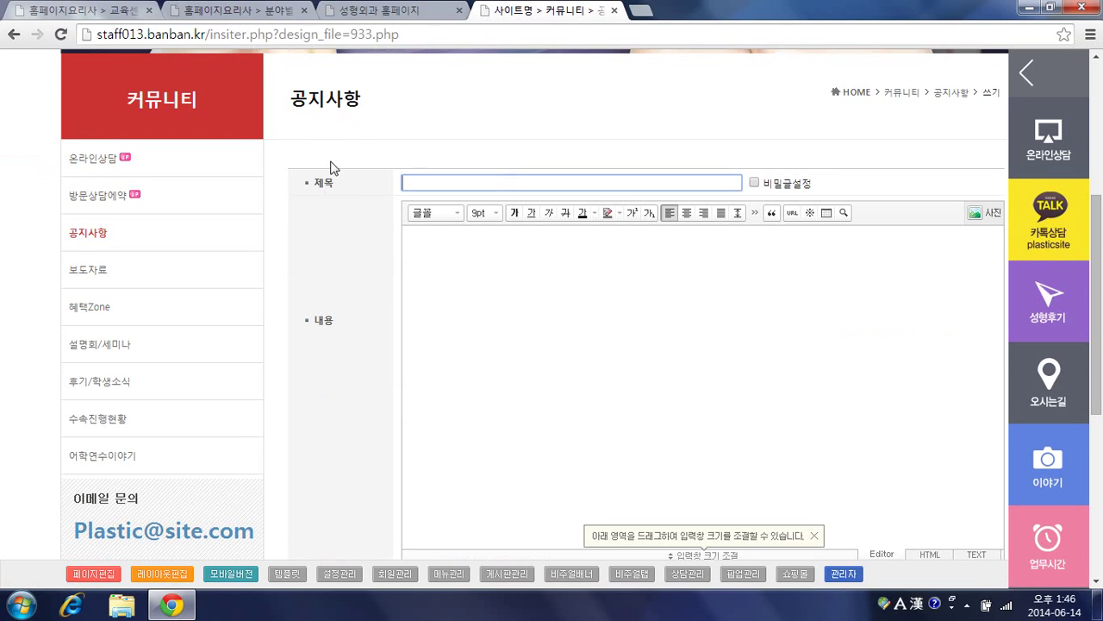
pyautogui.scroll(1, 335, 169)
pyautogui.scroll(1, 520, 261)
pyautogui.scroll(-1, 517, 256)
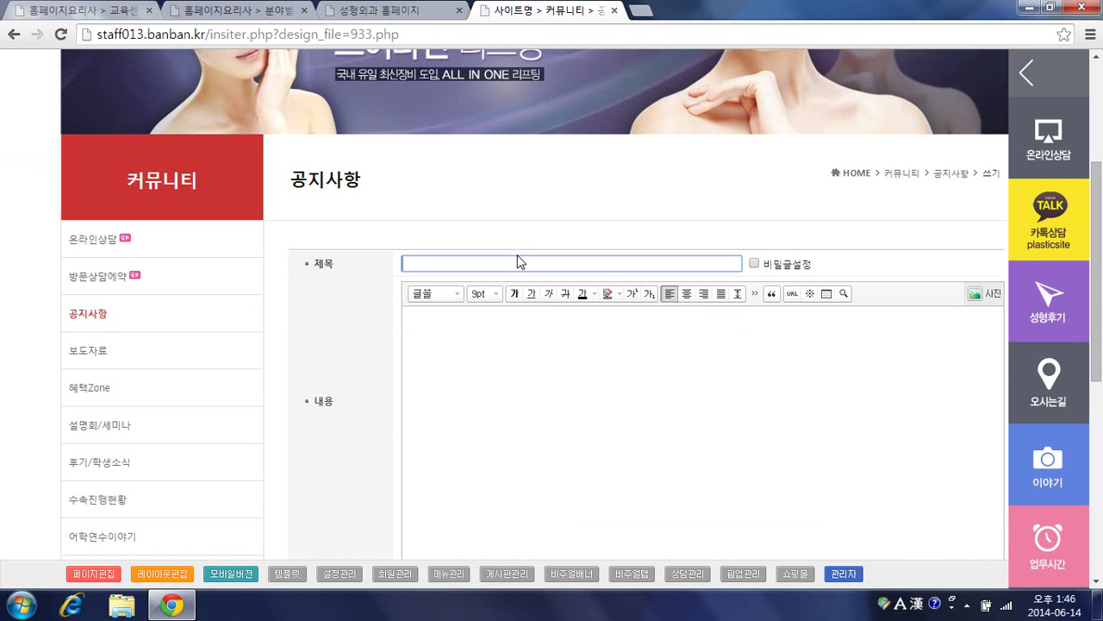
pyautogui.click(843, 576)
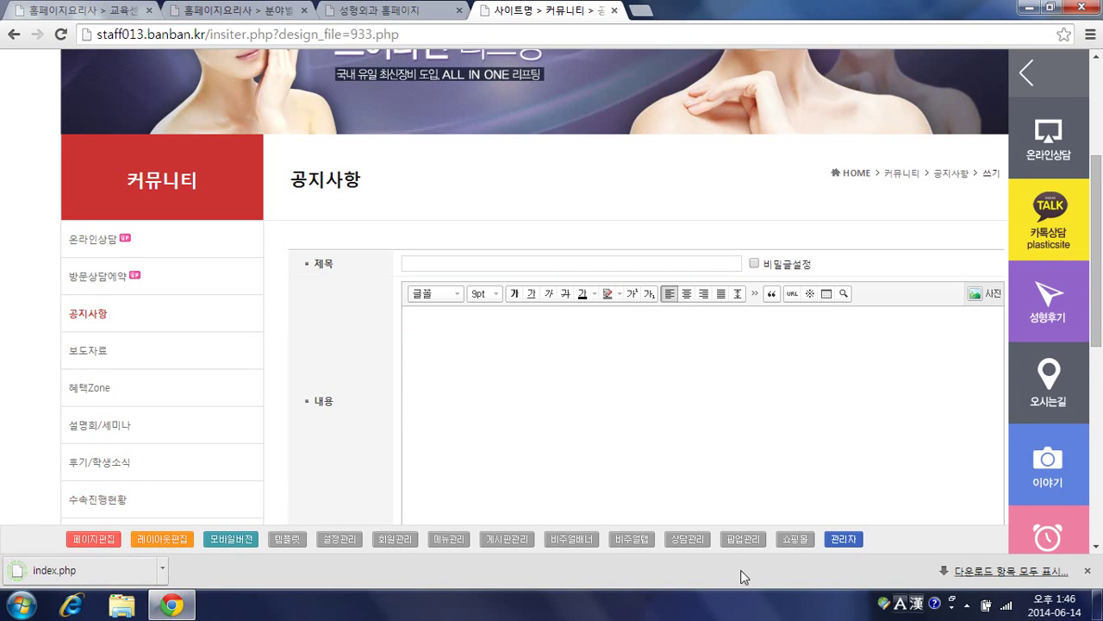
pyautogui.click(849, 541)
# Step: In 게시판관리, open the 공지사항 board settings and generate categories A:분류1, B:분류2, C:분류3
pyautogui.click(677, 10)
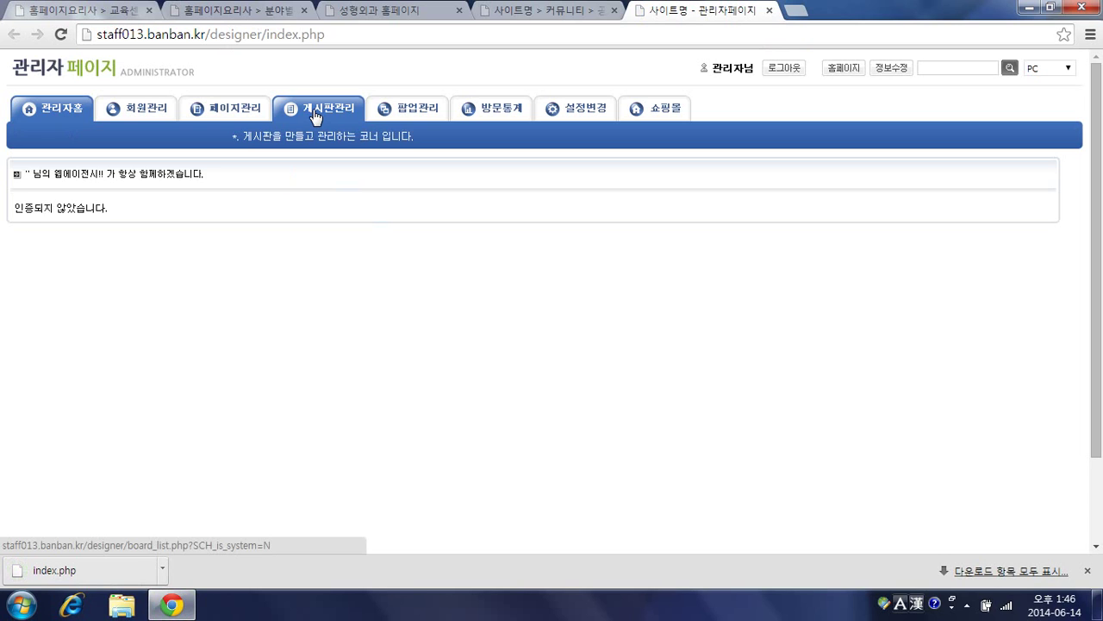
pyautogui.click(314, 117)
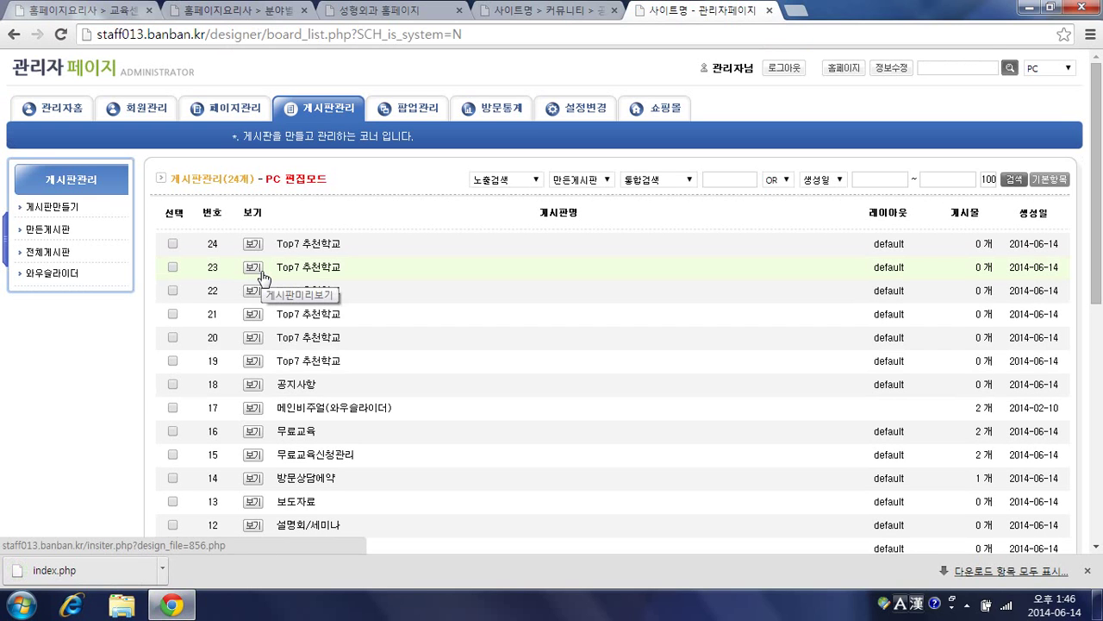
pyautogui.scroll(-1, 302, 310)
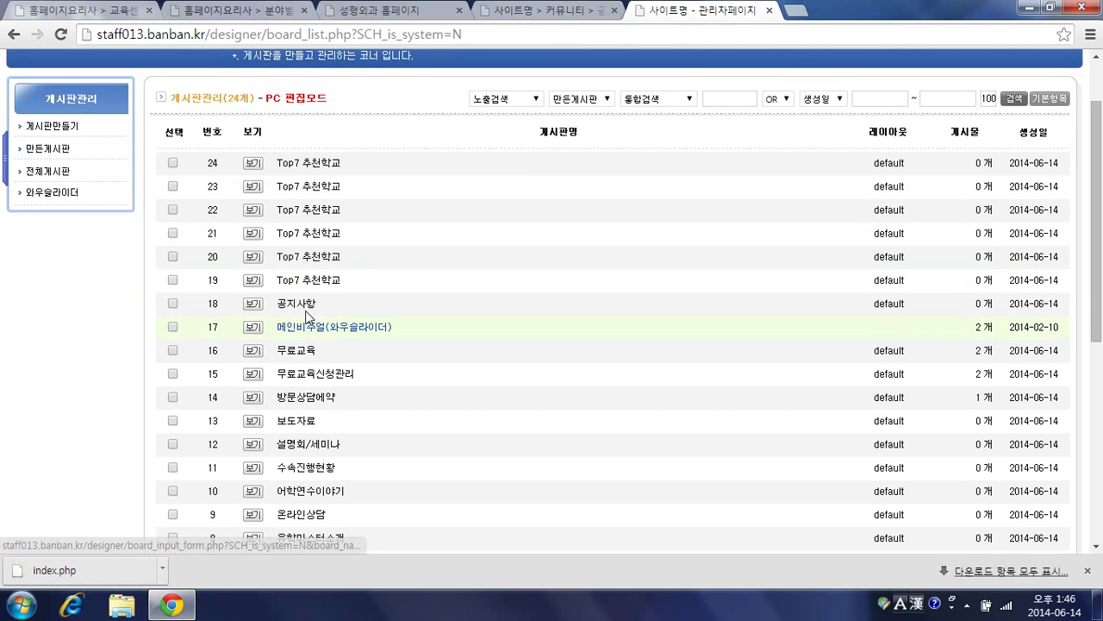
pyautogui.click(302, 306)
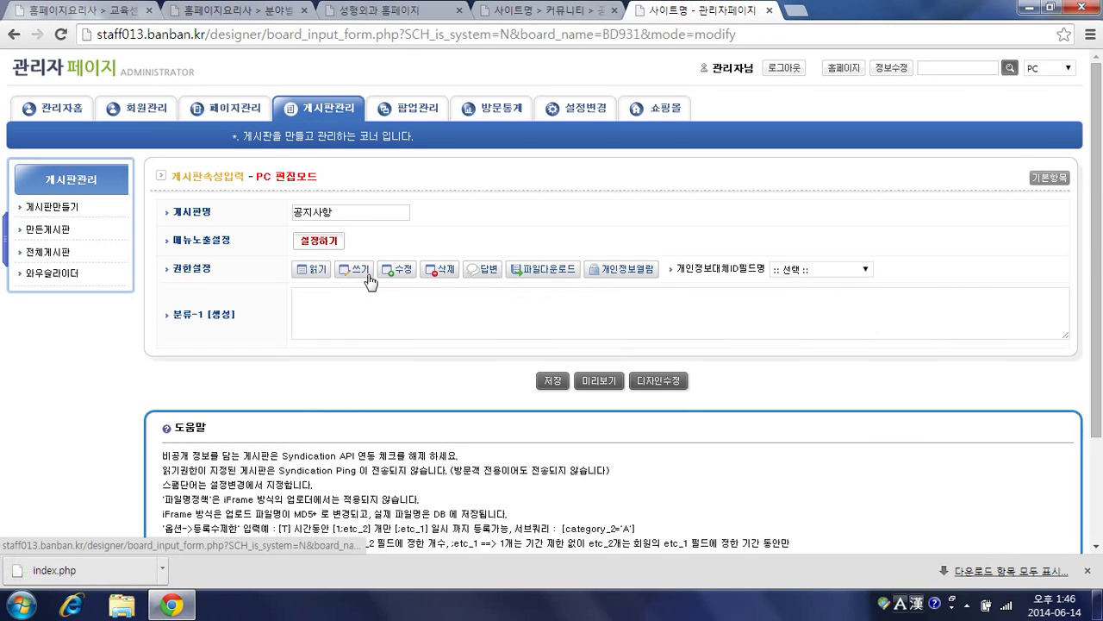
pyautogui.scroll(-2, 369, 280)
pyautogui.click(222, 313)
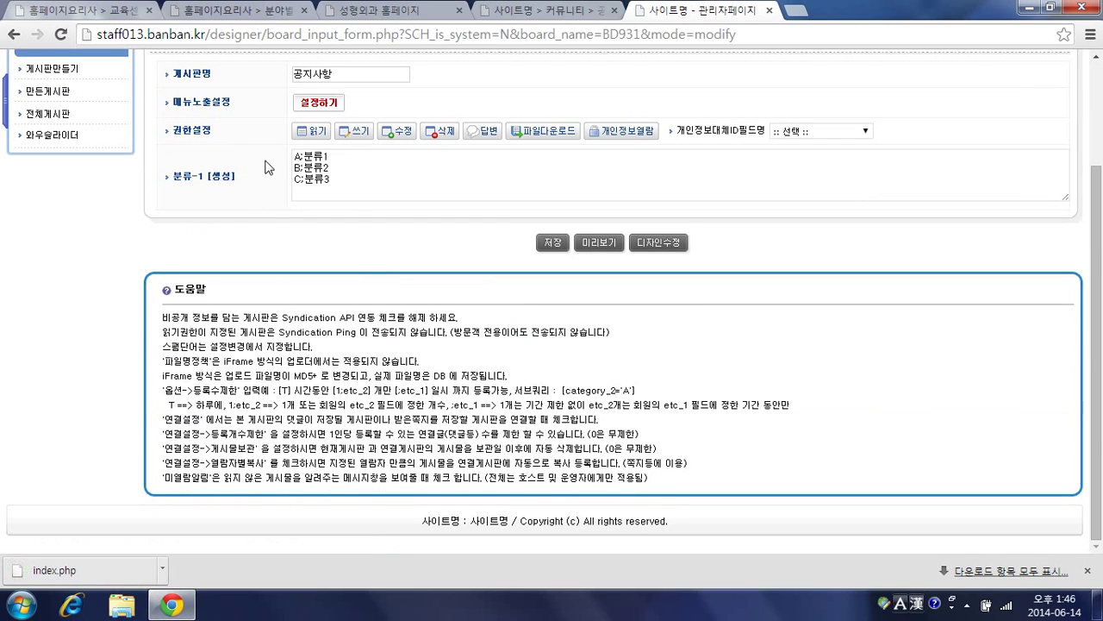
# Step: Save the categories, reload the 공지사항 write form without restoring drafts, and open 페이지편집
pyautogui.click(551, 242)
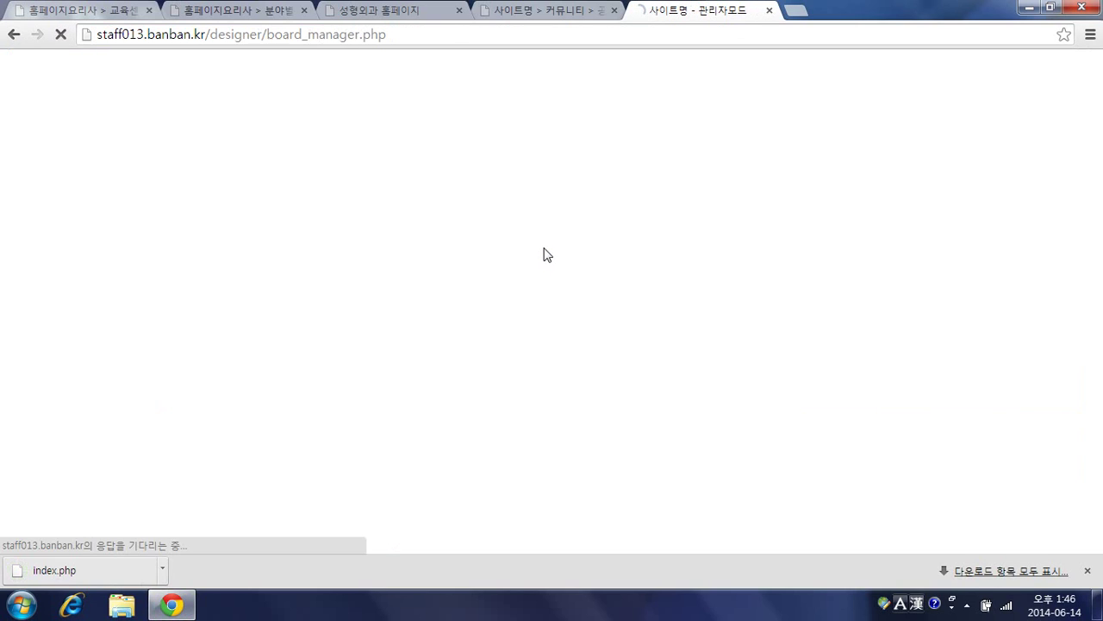
pyautogui.click(547, 12)
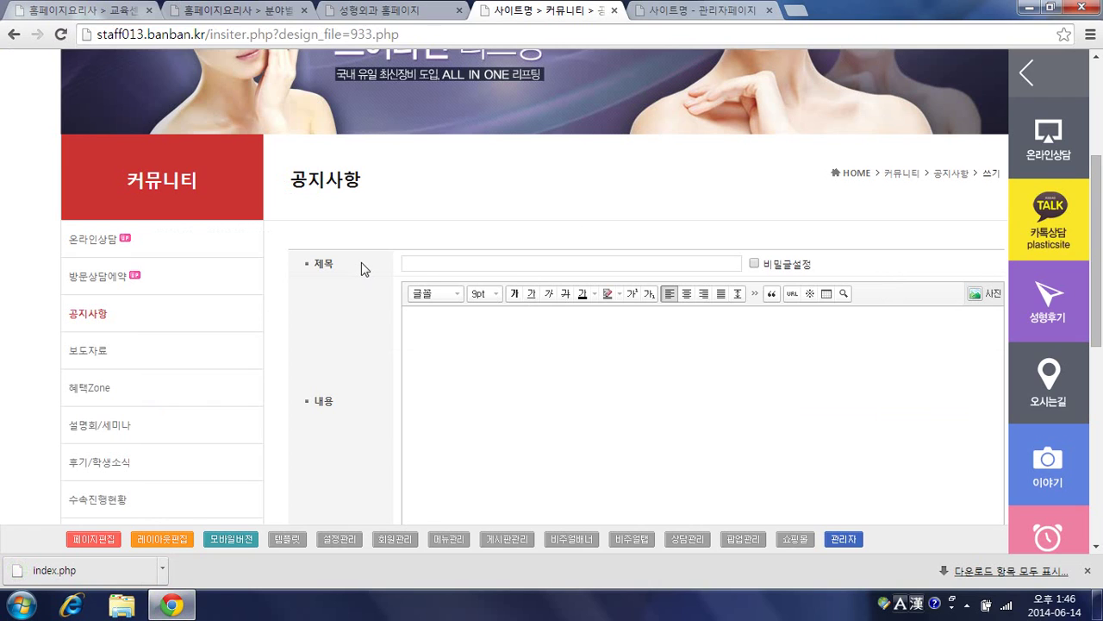
pyautogui.press('F5')
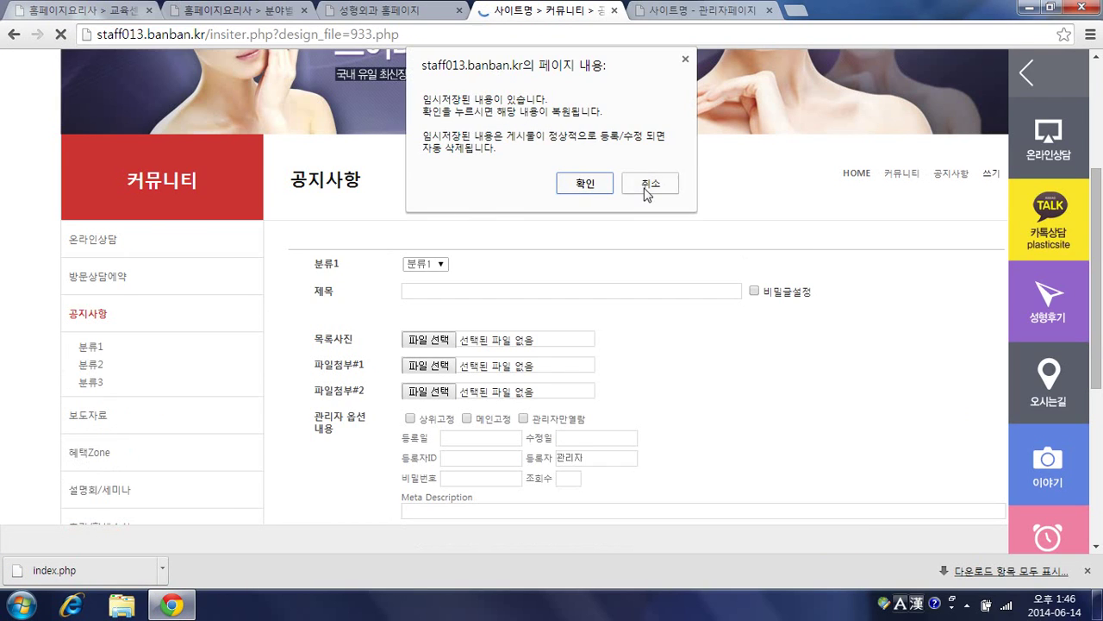
pyautogui.click(644, 186)
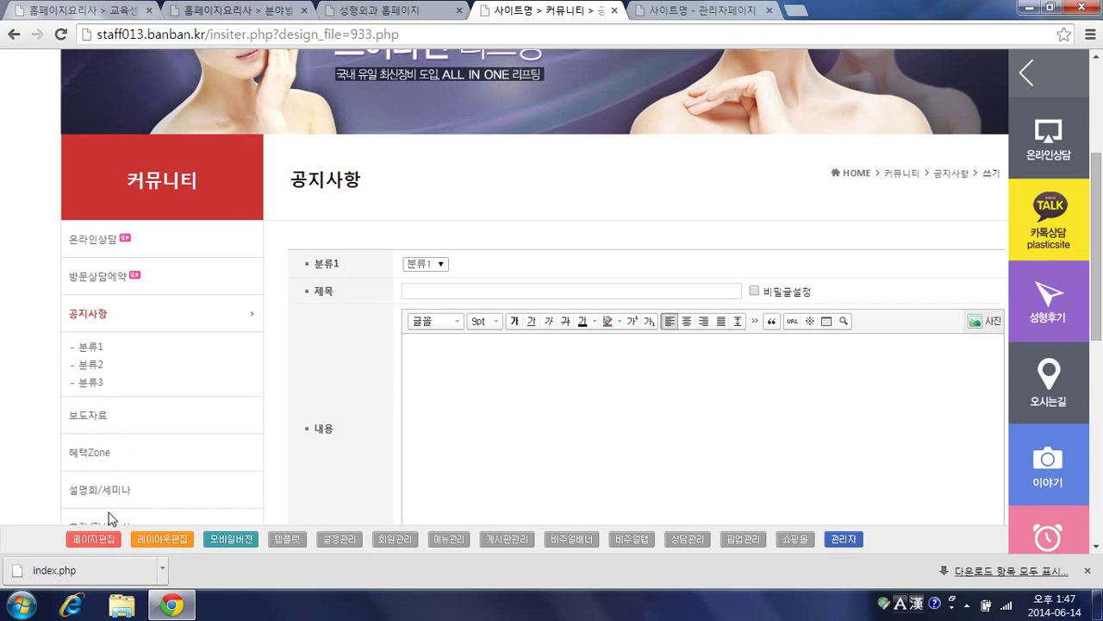
pyautogui.click(95, 540)
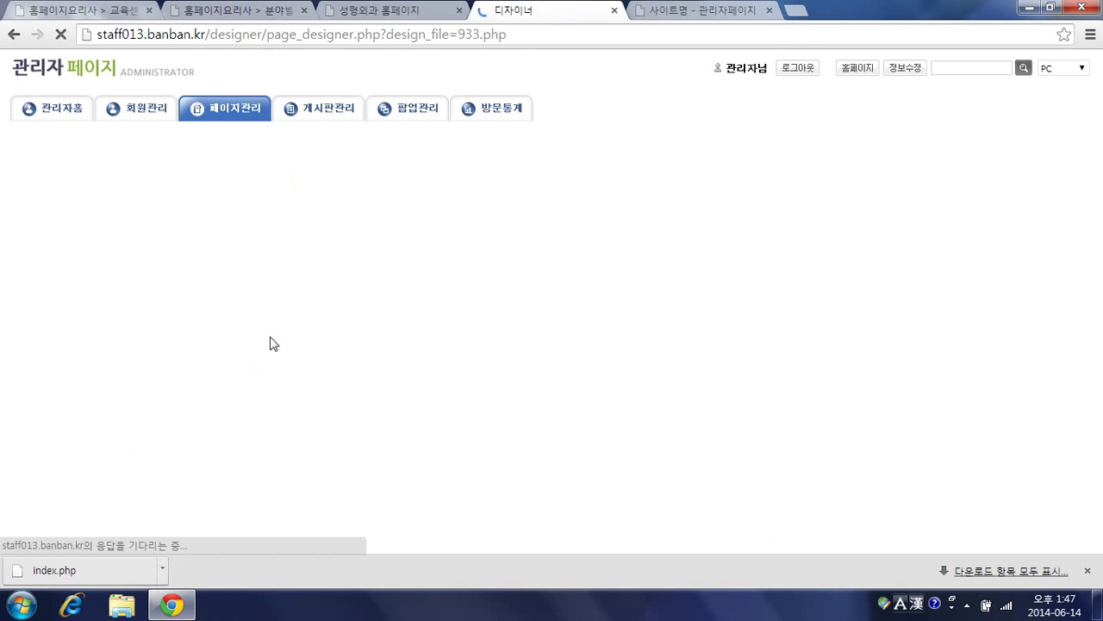
# Step: Open bd_wf.imp.php in the designer and the DIV settings of 분류선택상자_1-1
pyautogui.click(188, 173)
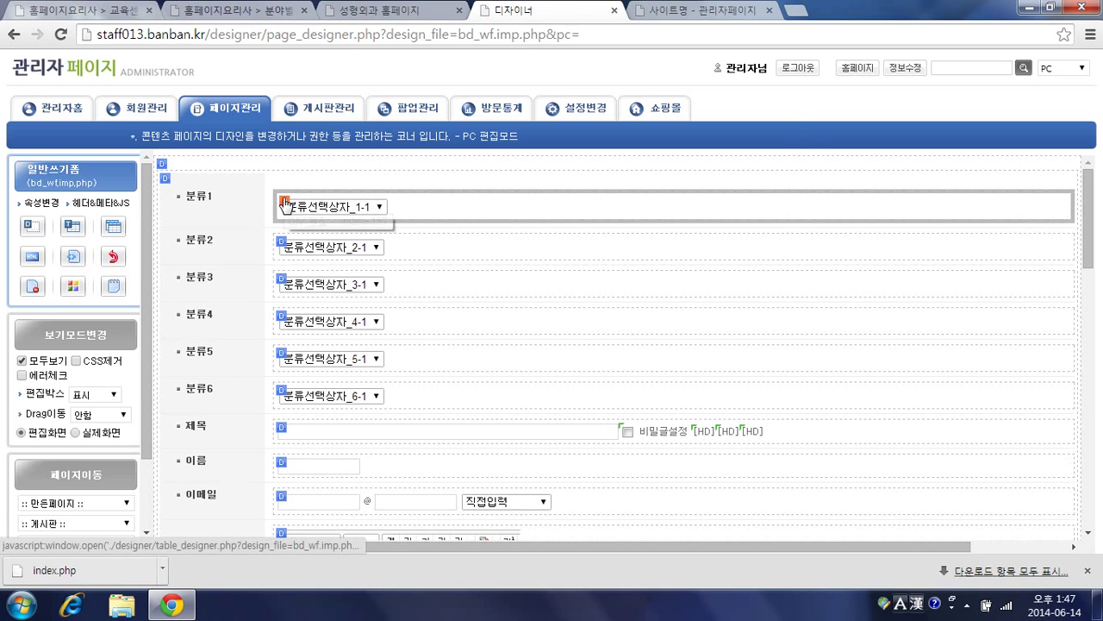
pyautogui.click(284, 205)
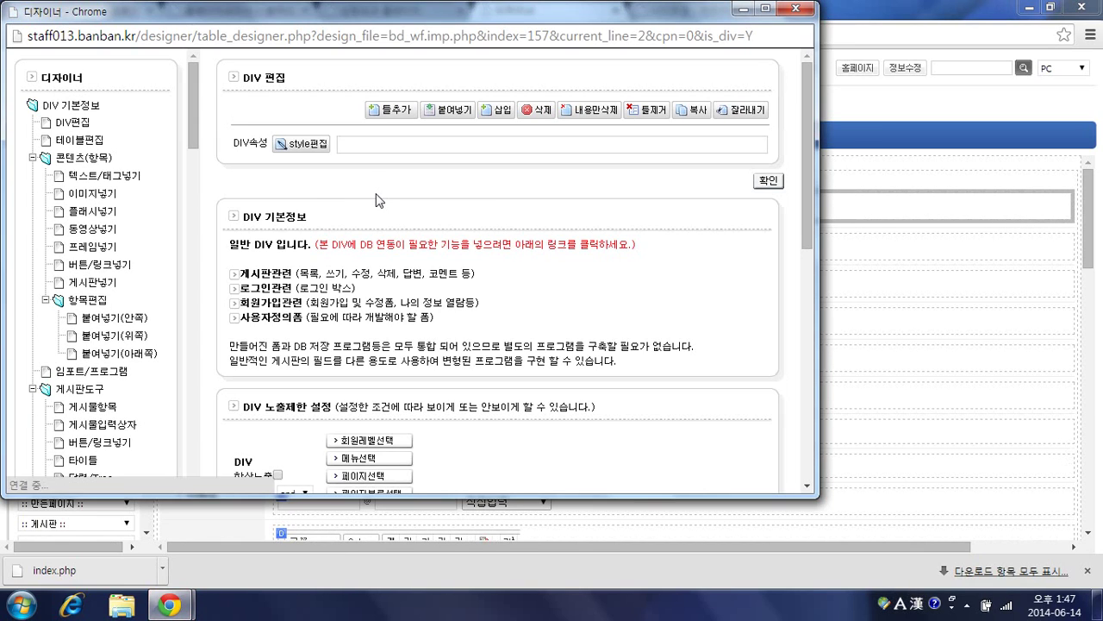
pyautogui.scroll(-2, 357, 182)
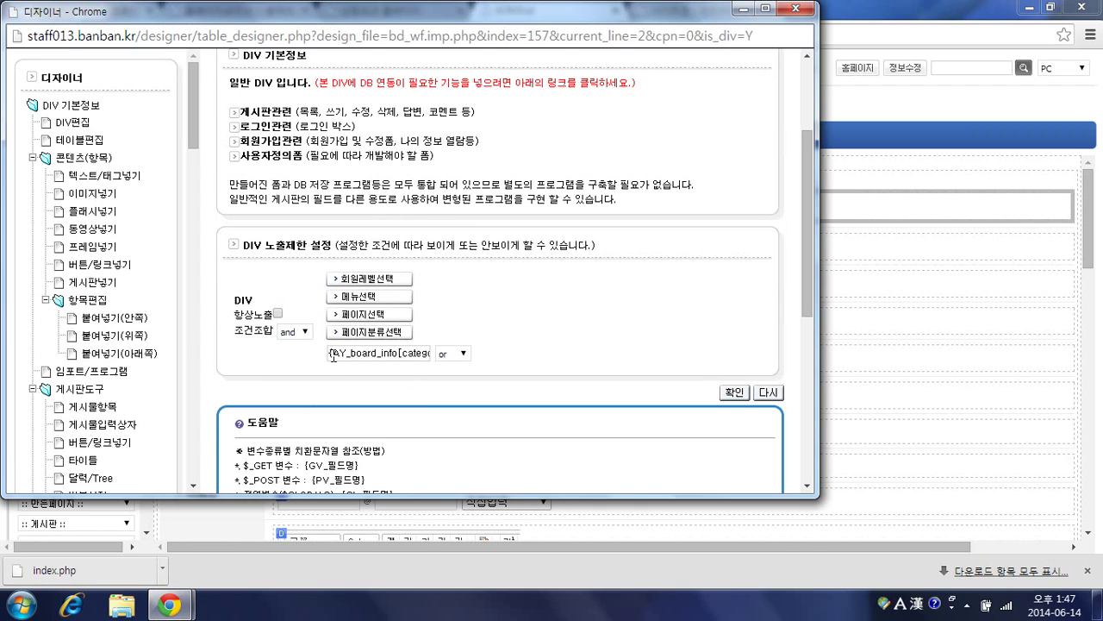
# Step: Inspect the {AY_board_info[categ… display condition text, then close the designer window
pyautogui.moveTo(330, 356); pyautogui.dragTo(433, 351)
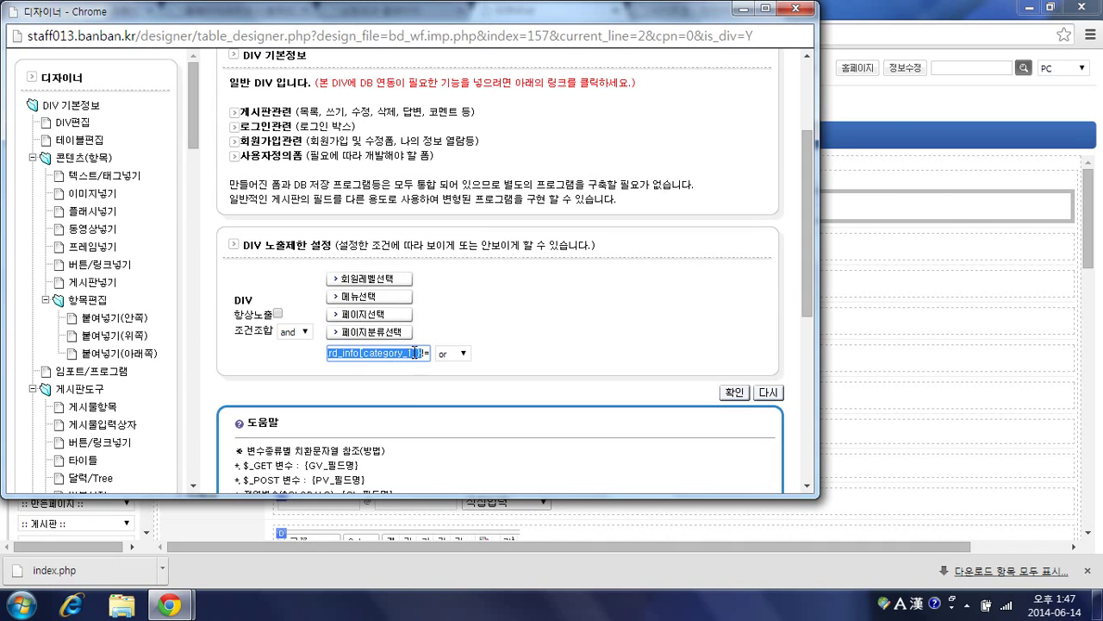
pyautogui.click(655, 207)
pyautogui.hotkey('shift', 'Left')
pyautogui.press('End')
pyautogui.press('Home')
pyautogui.click(791, 12)
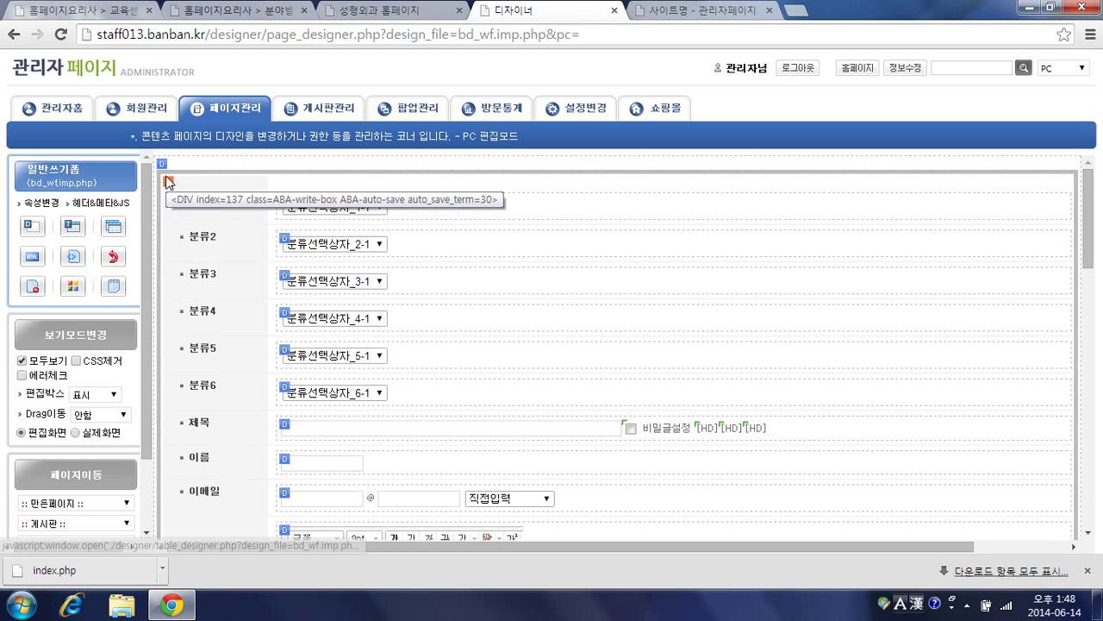
# Step: Copy the display-condition text from the 분류1 box's settings and close the designer
pyautogui.click(284, 199)
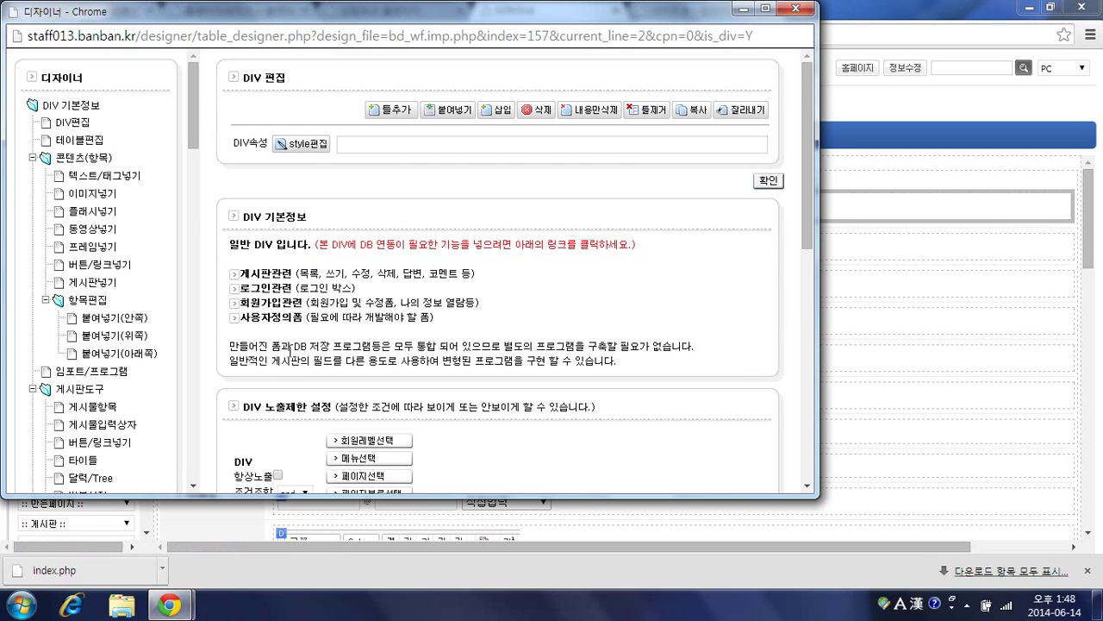
pyautogui.scroll(-2, 293, 355)
pyautogui.tripleClick(352, 355)
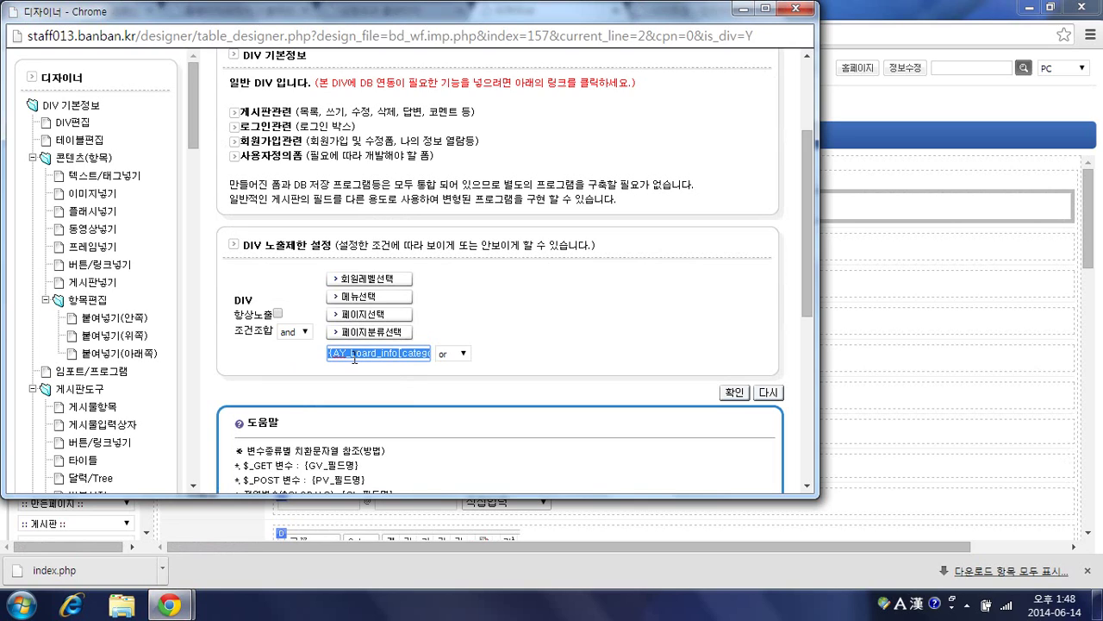
pyautogui.rightClick(354, 356)
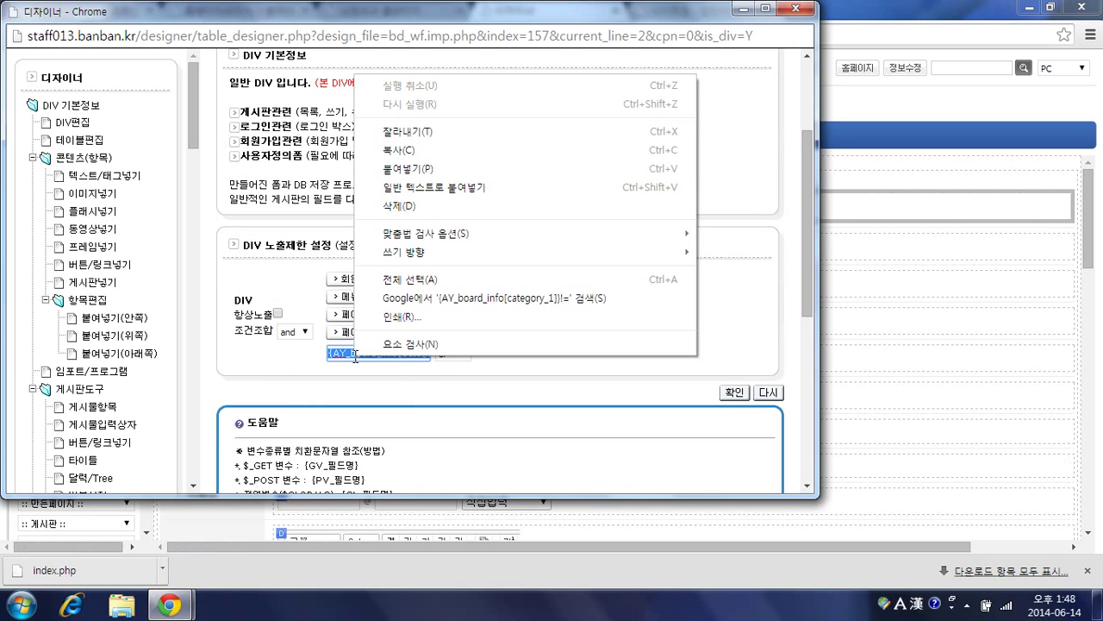
pyautogui.click(407, 150)
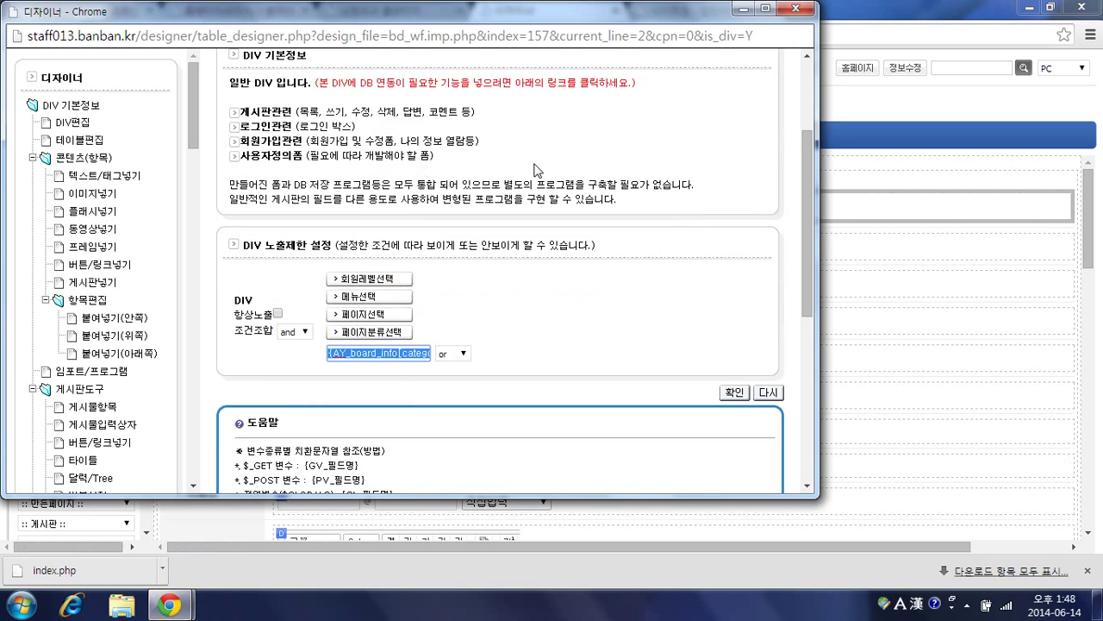
pyautogui.click(803, 8)
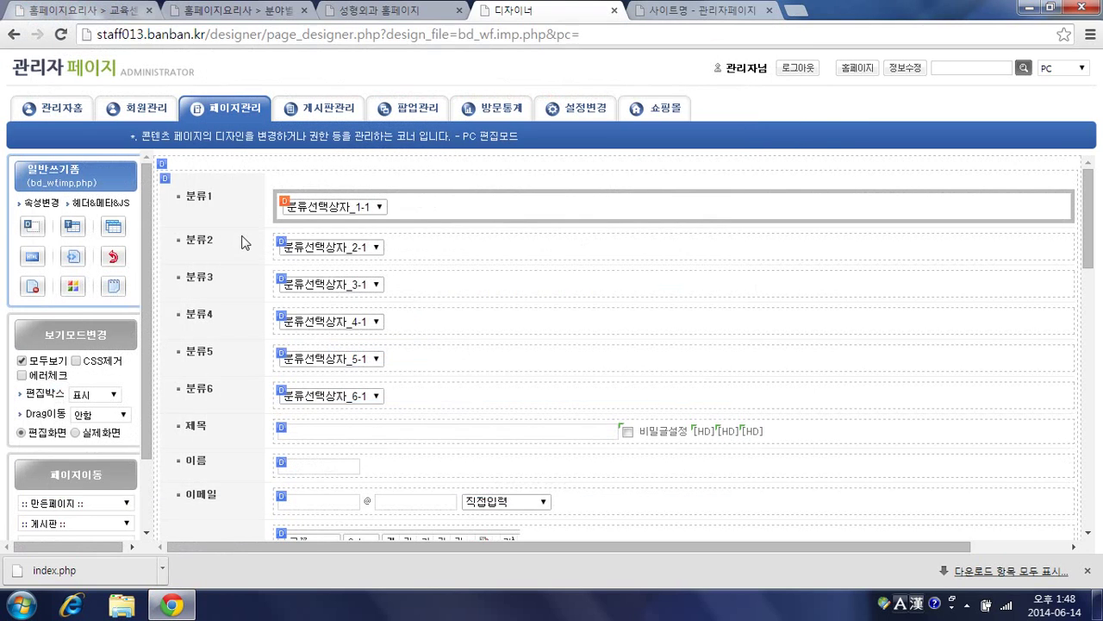
# Step: Insert {AY_board_info[category_1]} as the 분류1 box's text, without the trailing !=, and apply it
pyautogui.click(284, 203)
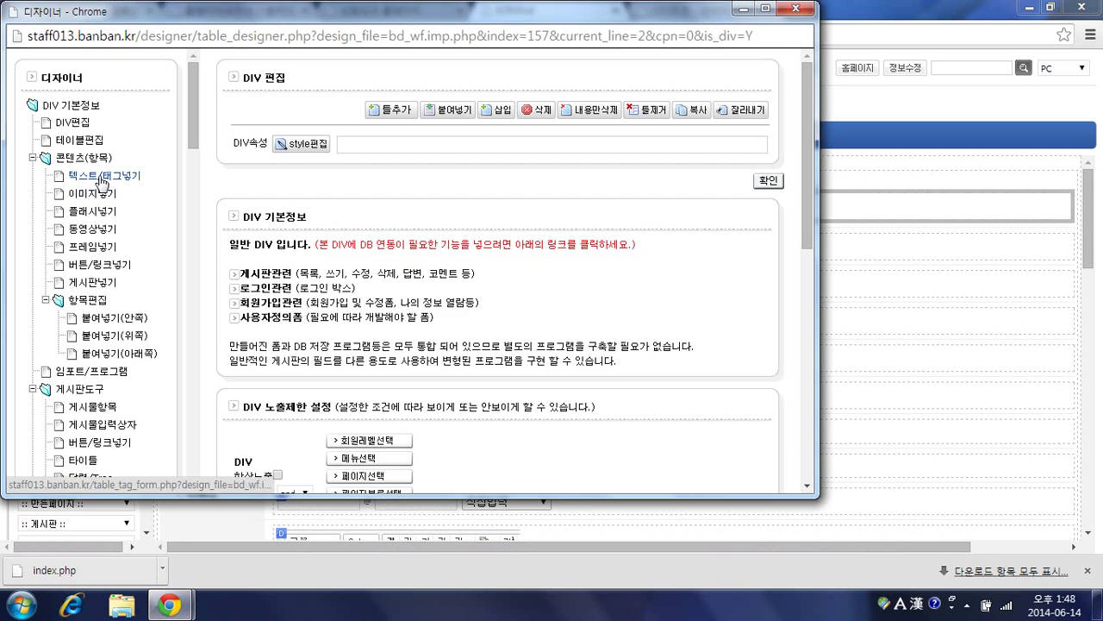
pyautogui.click(97, 176)
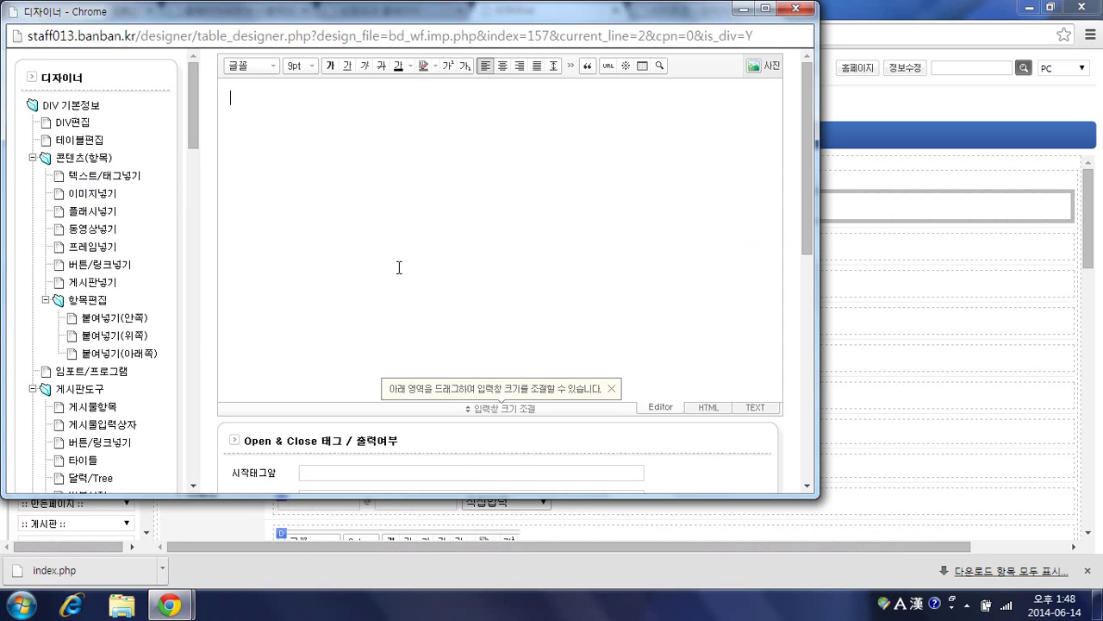
pyautogui.hotkey('ctrl', 'v')
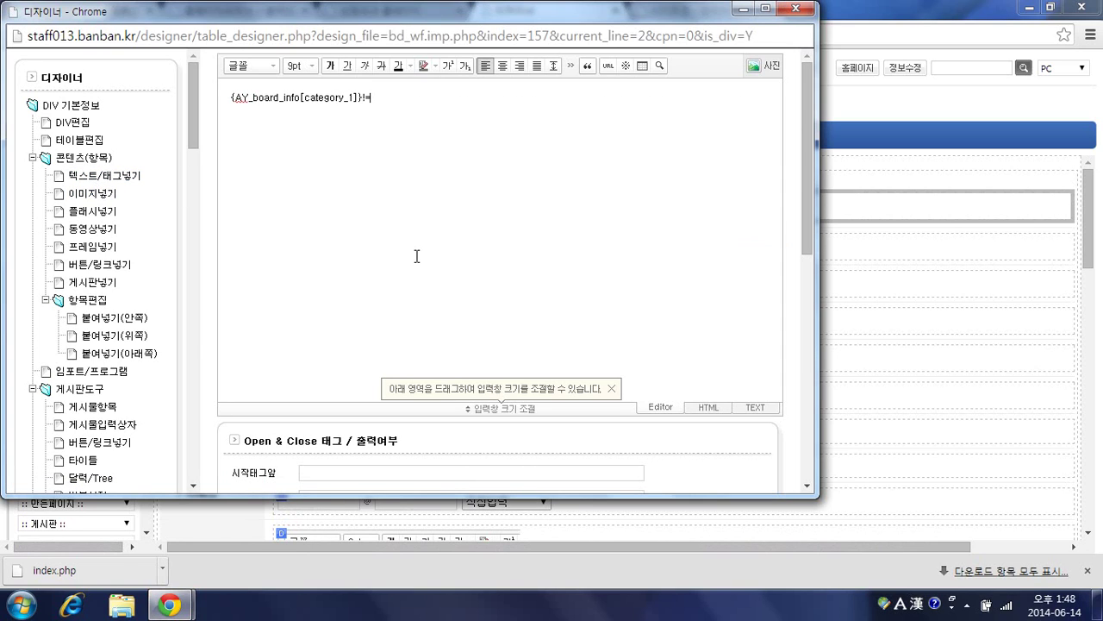
pyautogui.press('BackSpace')
pyautogui.press('BackSpace')
pyautogui.scroll(-2, 448, 245)
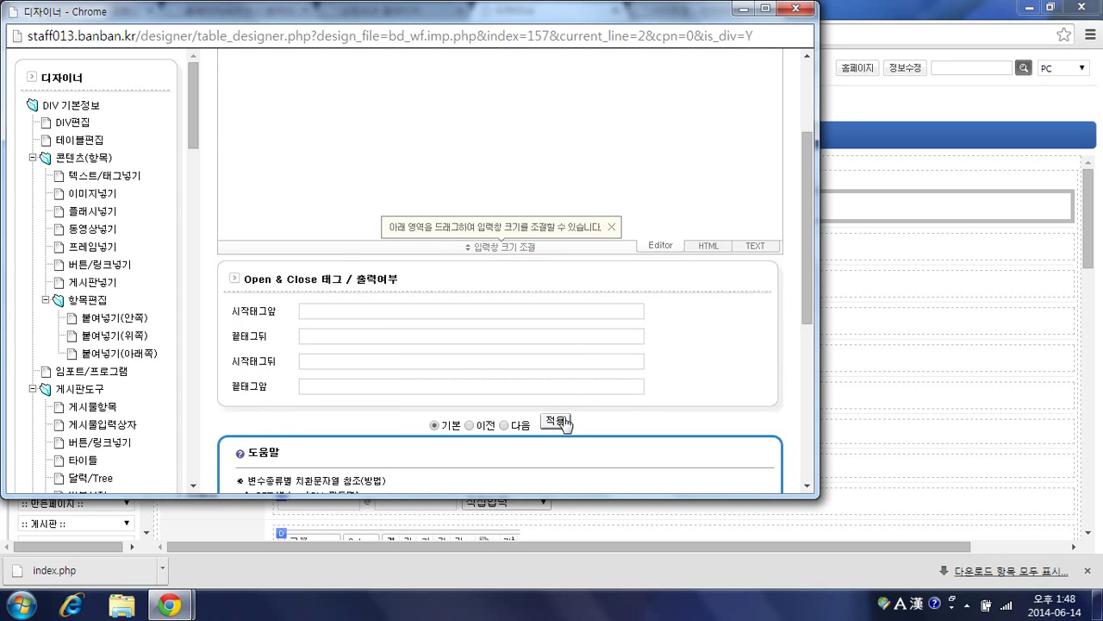
pyautogui.click(557, 422)
pyautogui.hotkey('ctrl', '3')
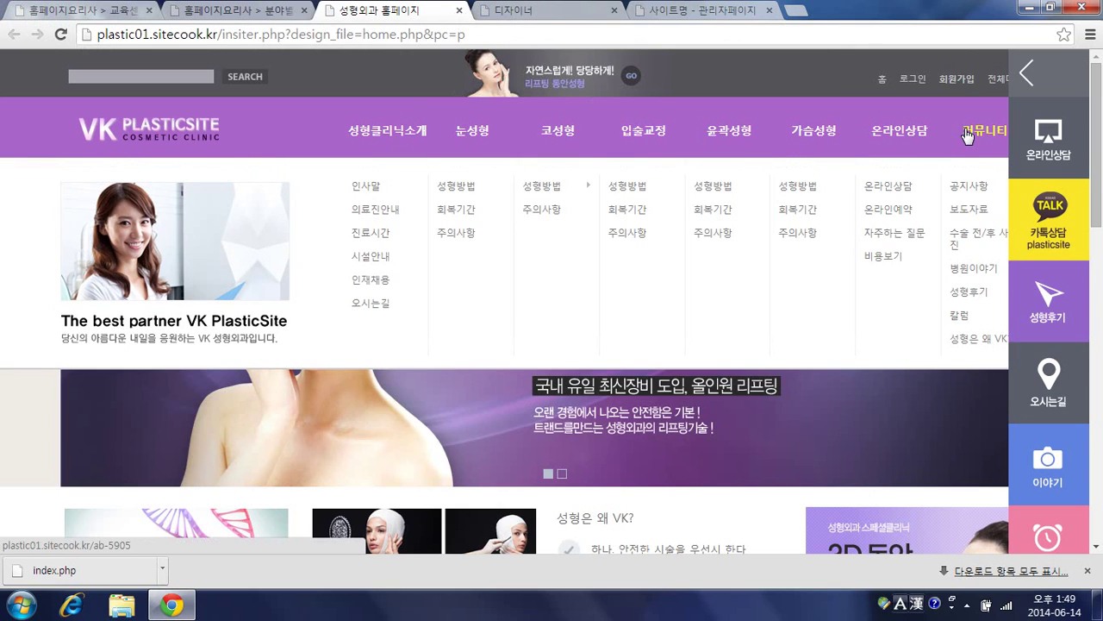
# Step: View the demo site's 공지사항 notice board, then close the demo page
pyautogui.click(967, 136)
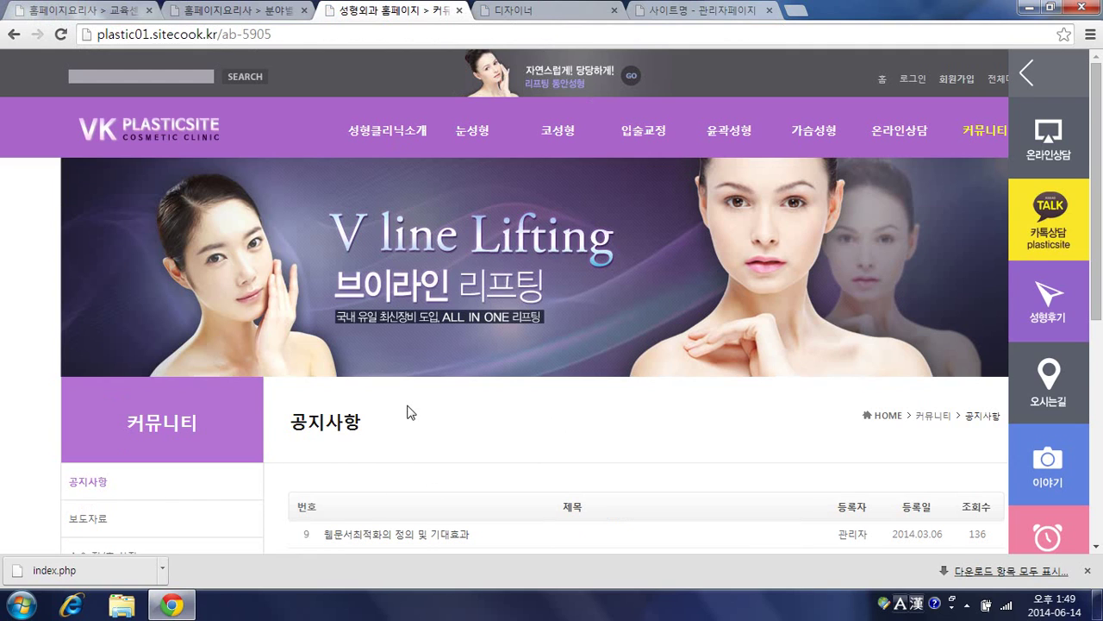
pyautogui.scroll(-1, 410, 412)
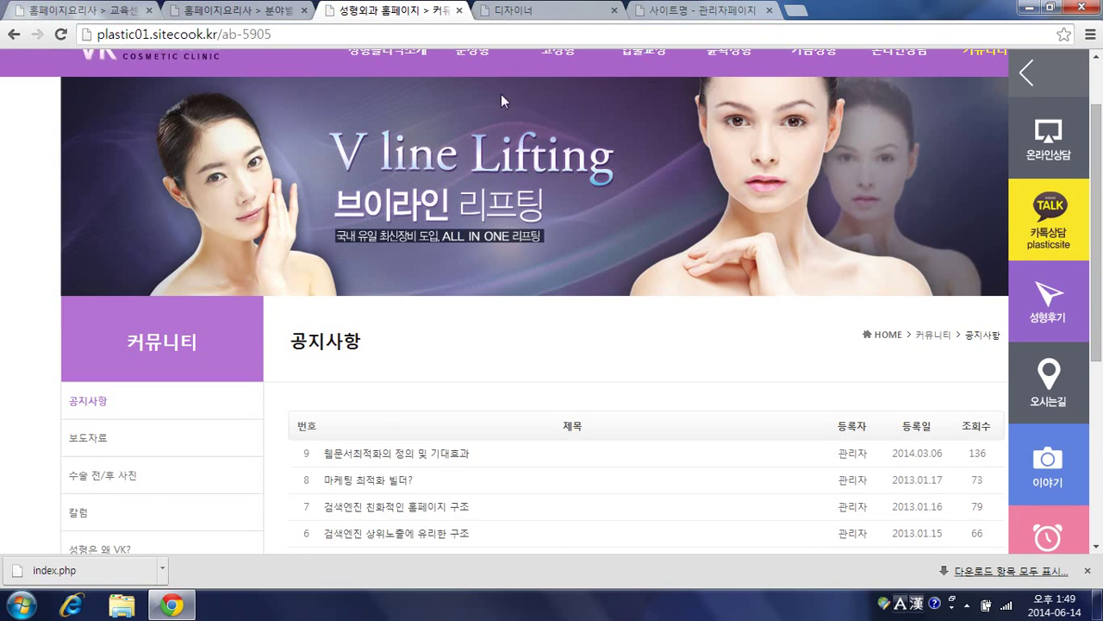
pyautogui.hotkey('ctrl', 'w')
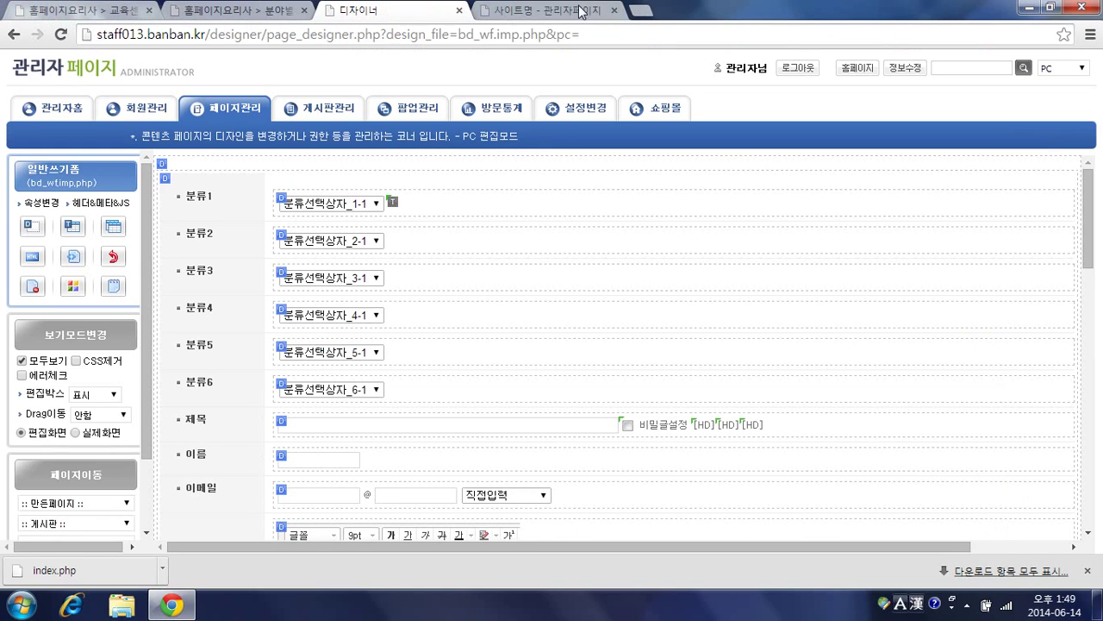
# Step: Check the designer write form and admin board list, then open the staff013.banban.kr homepage
pyautogui.click(526, 17)
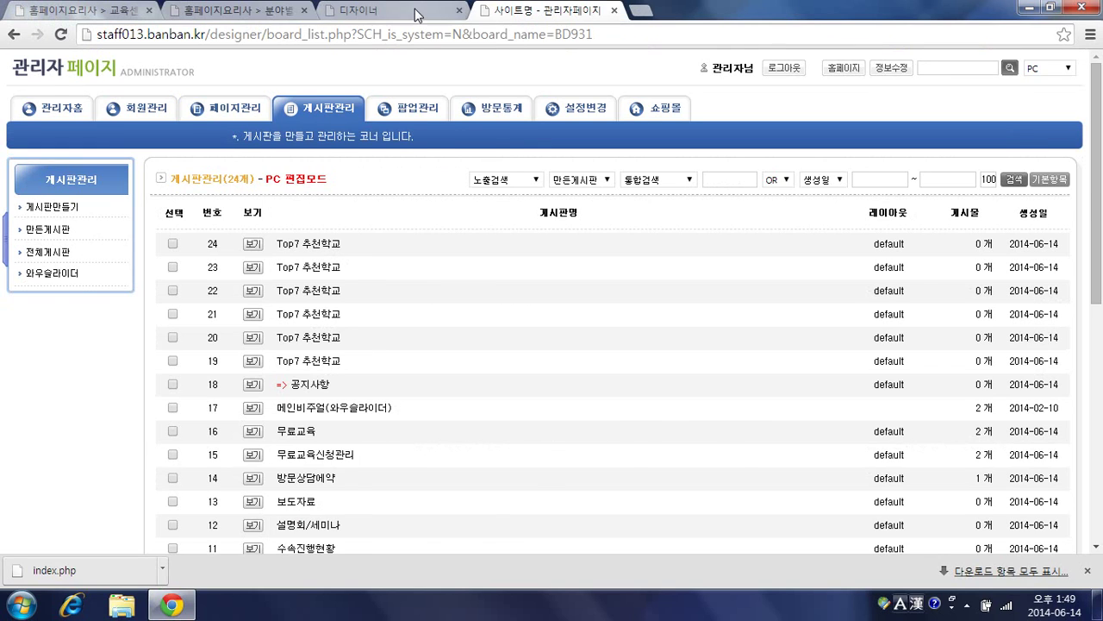
pyautogui.click(417, 12)
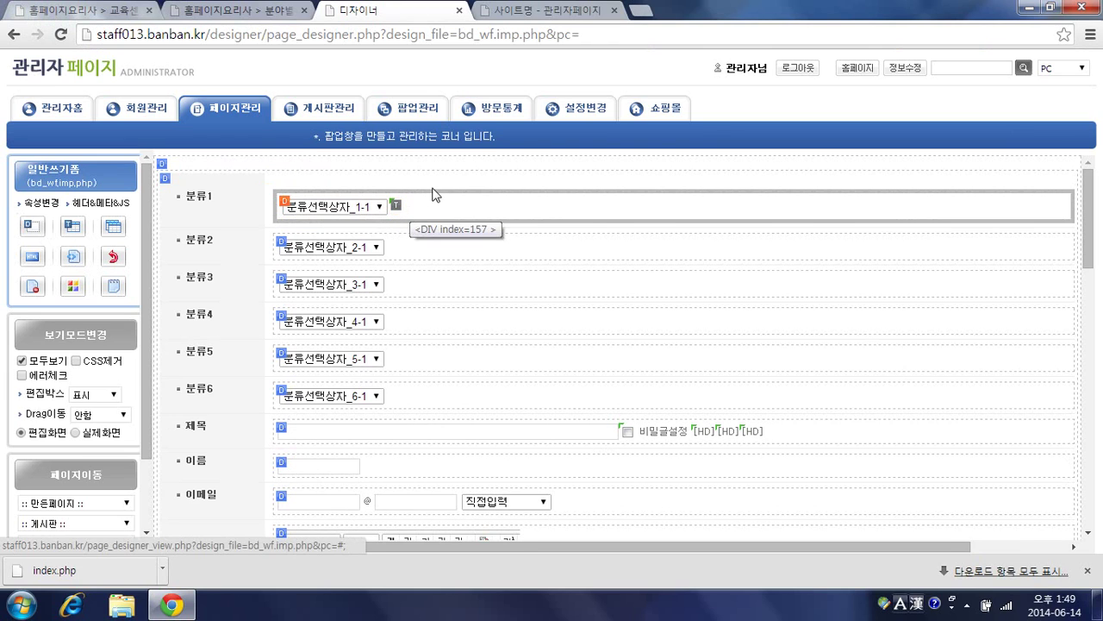
pyautogui.click(543, 12)
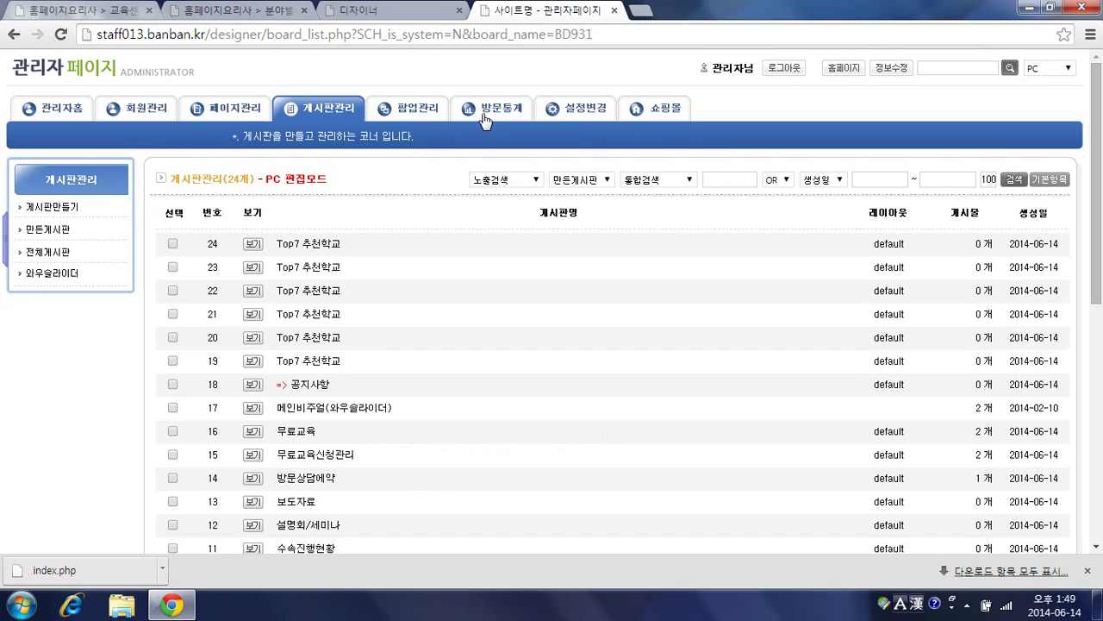
pyautogui.click(159, 76)
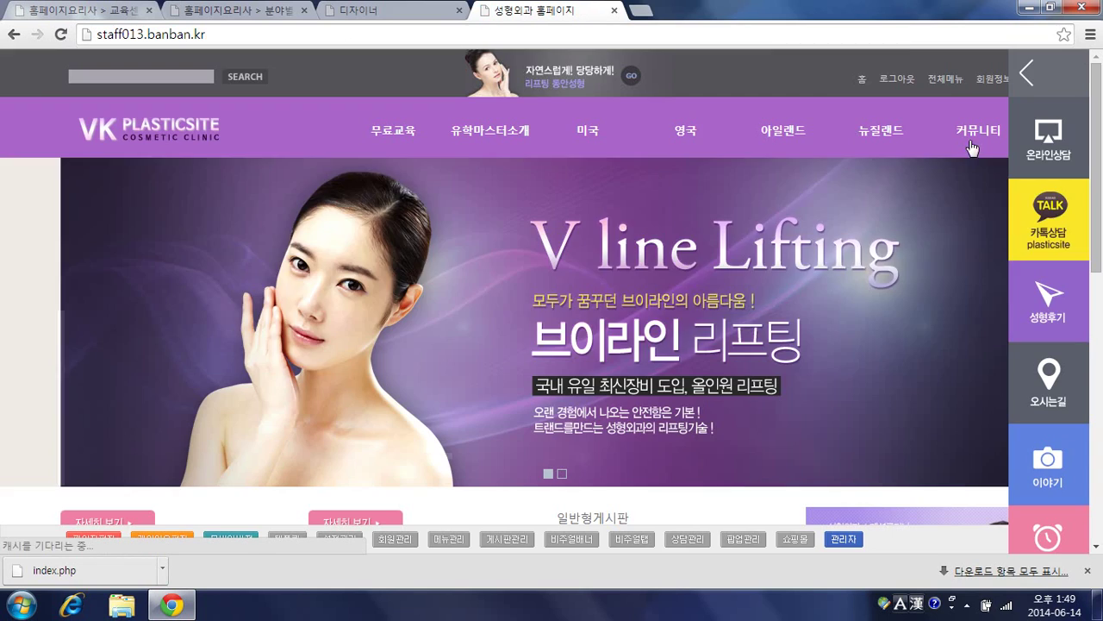
# Step: Go to 커뮤니티 > 공지사항 and open its 글쓰기 form, reviewing the 분류1 field
pyautogui.moveTo(985, 142)
pyautogui.click(966, 231)
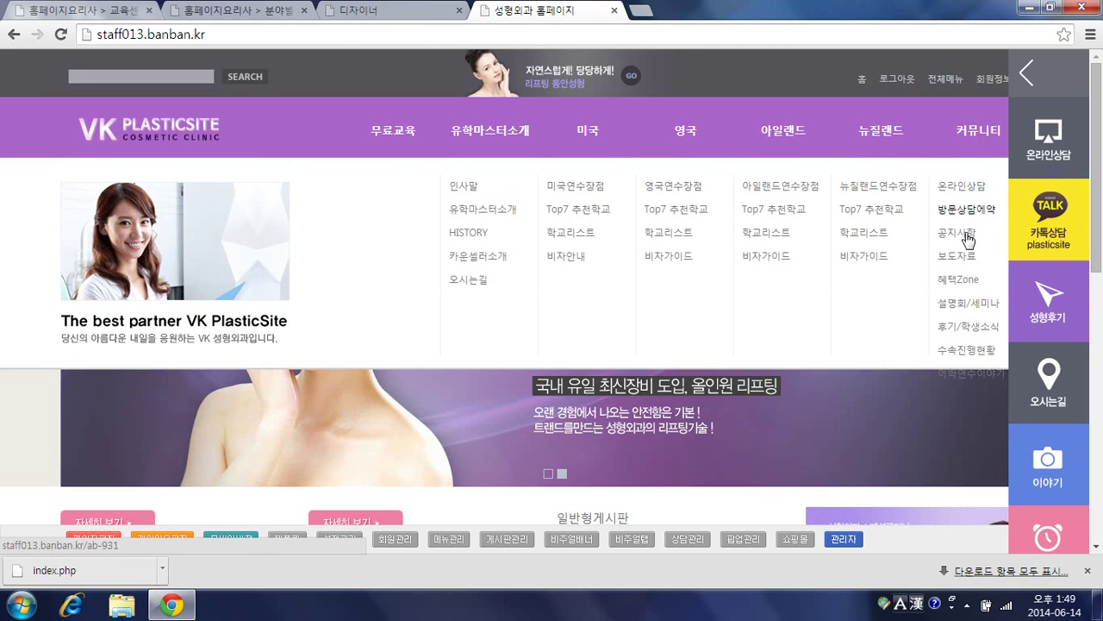
pyautogui.scroll(-1, 884, 348)
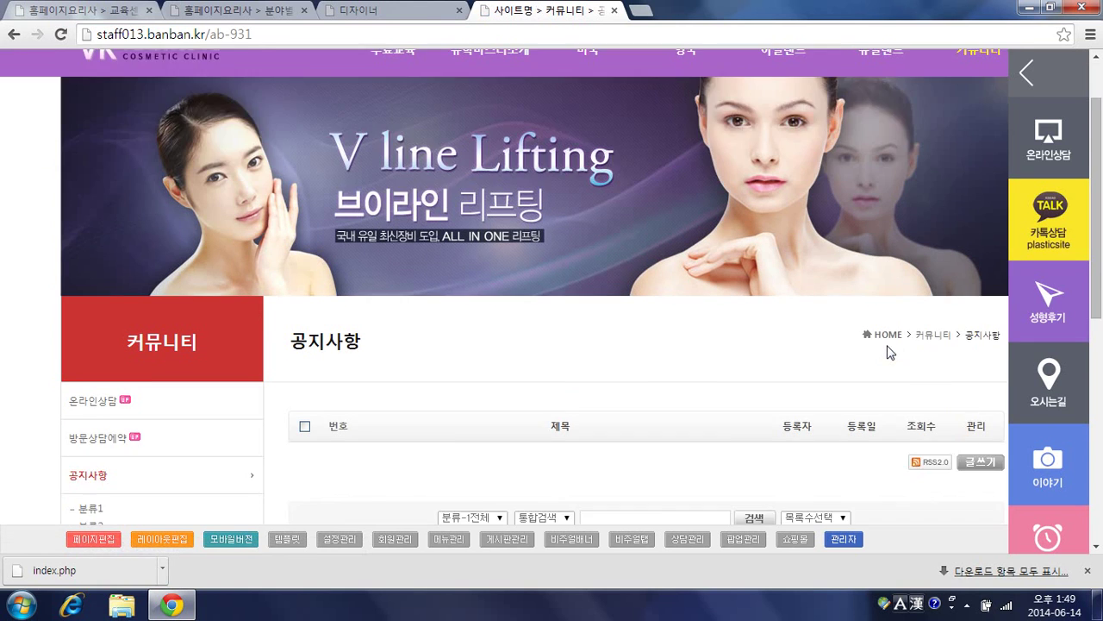
pyautogui.click(979, 381)
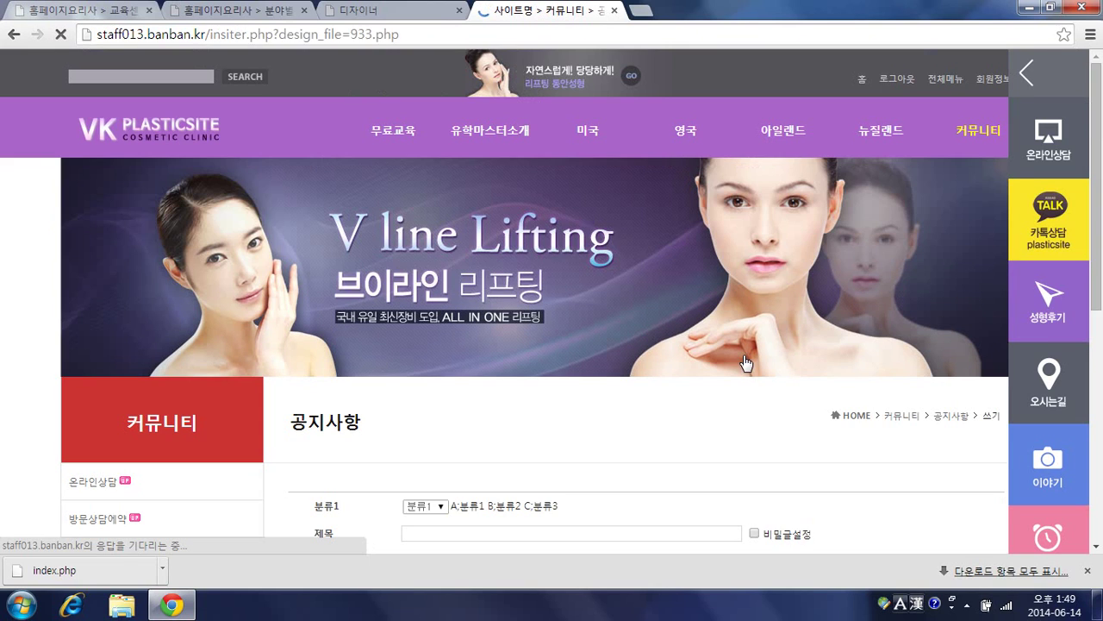
pyautogui.scroll(-1, 576, 337)
pyautogui.scroll(-2, 576, 339)
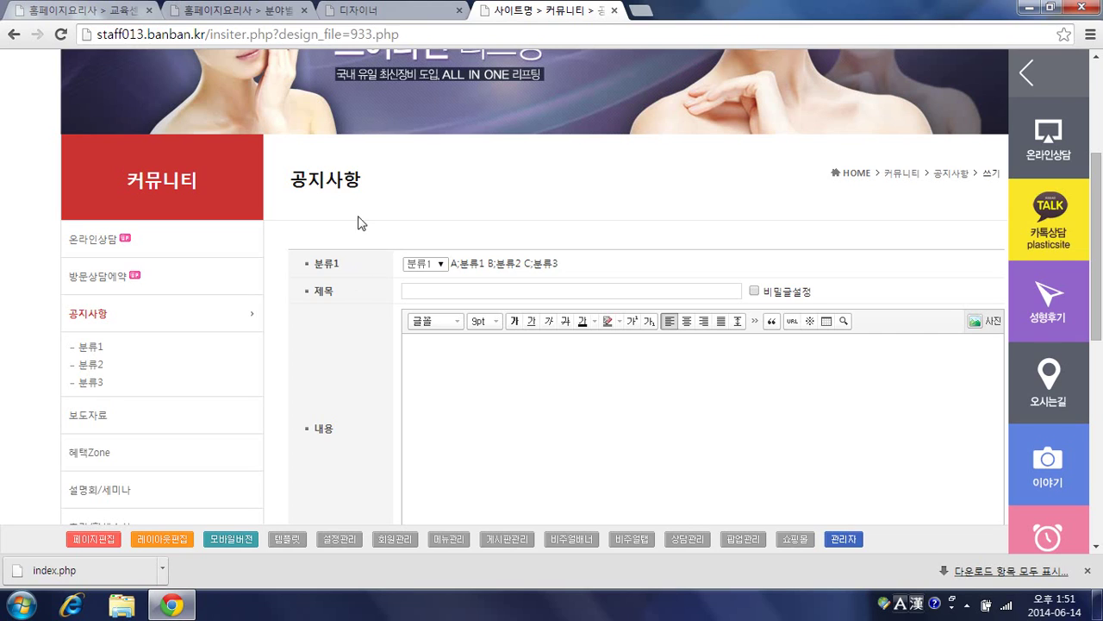
pyautogui.scroll(3, 362, 220)
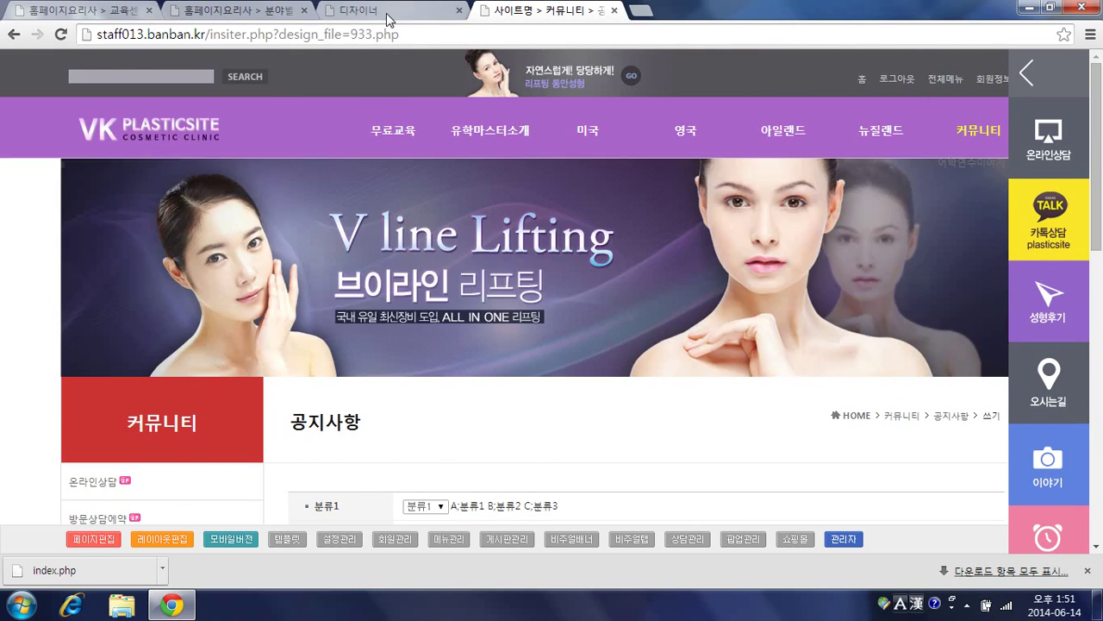
# Step: Close the page designer and open the 전문가주말교육 course listing on the sitecook reference site
pyautogui.click(386, 14)
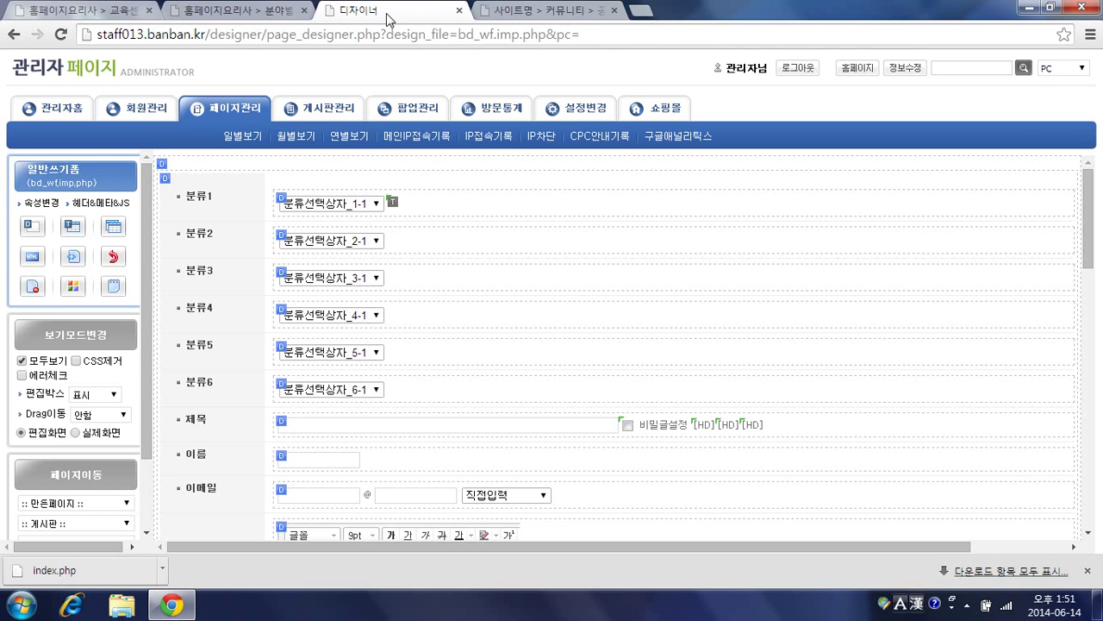
pyautogui.click(460, 10)
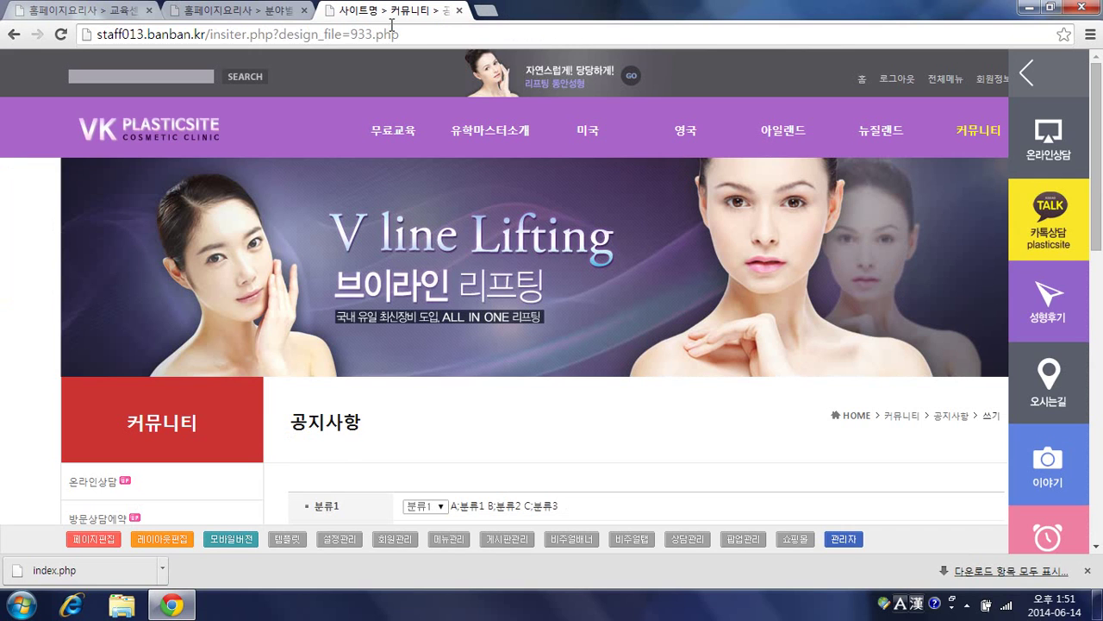
pyautogui.click(256, 16)
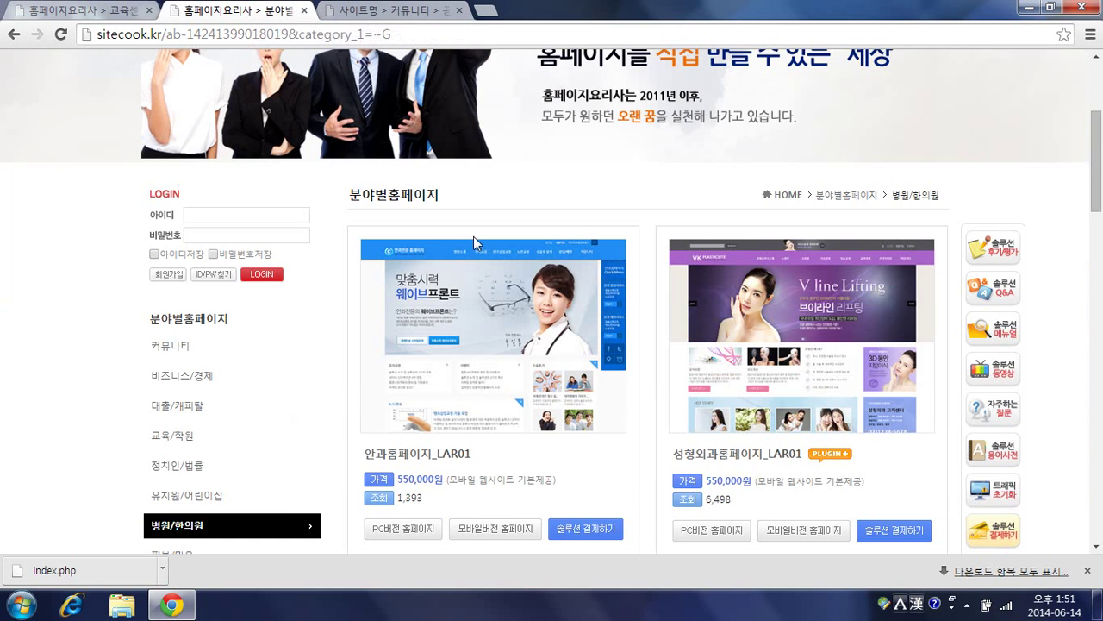
pyautogui.scroll(3, 452, 225)
pyautogui.moveTo(429, 166)
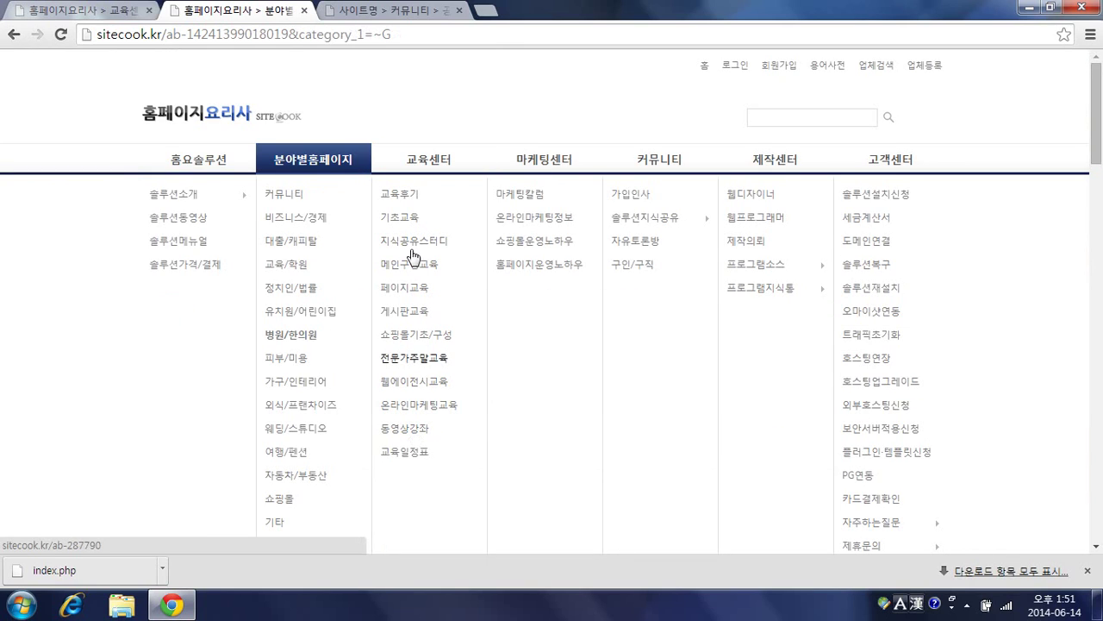
pyautogui.click(412, 358)
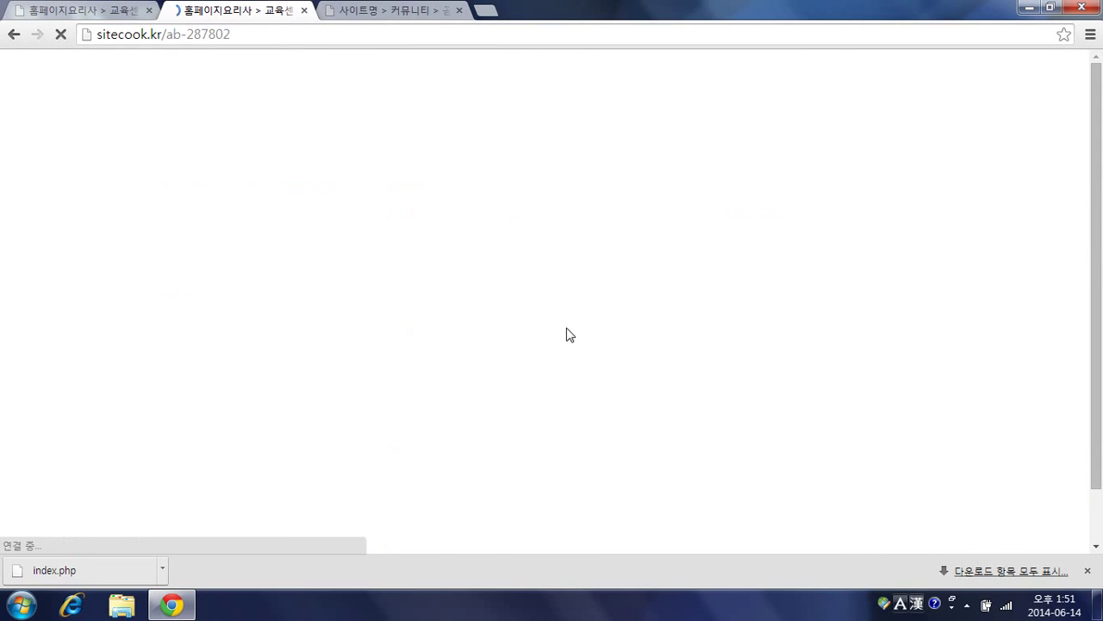
# Step: Read through the 2014년 06월 14일 course details, then return to the VK Plastic site tab
pyautogui.scroll(-5, 549, 299)
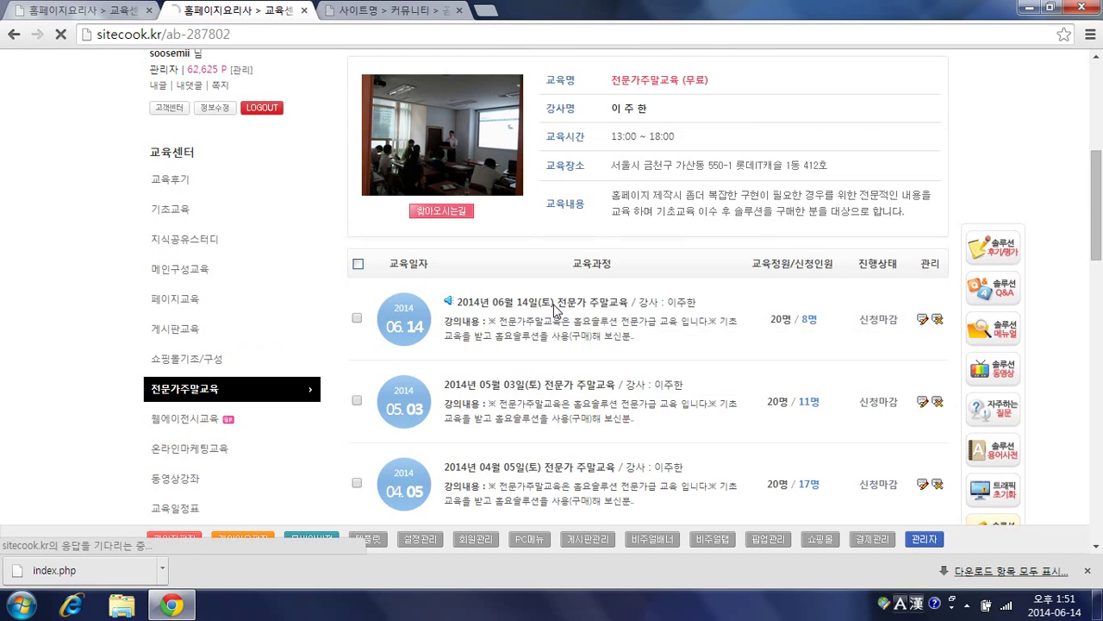
pyautogui.click(556, 309)
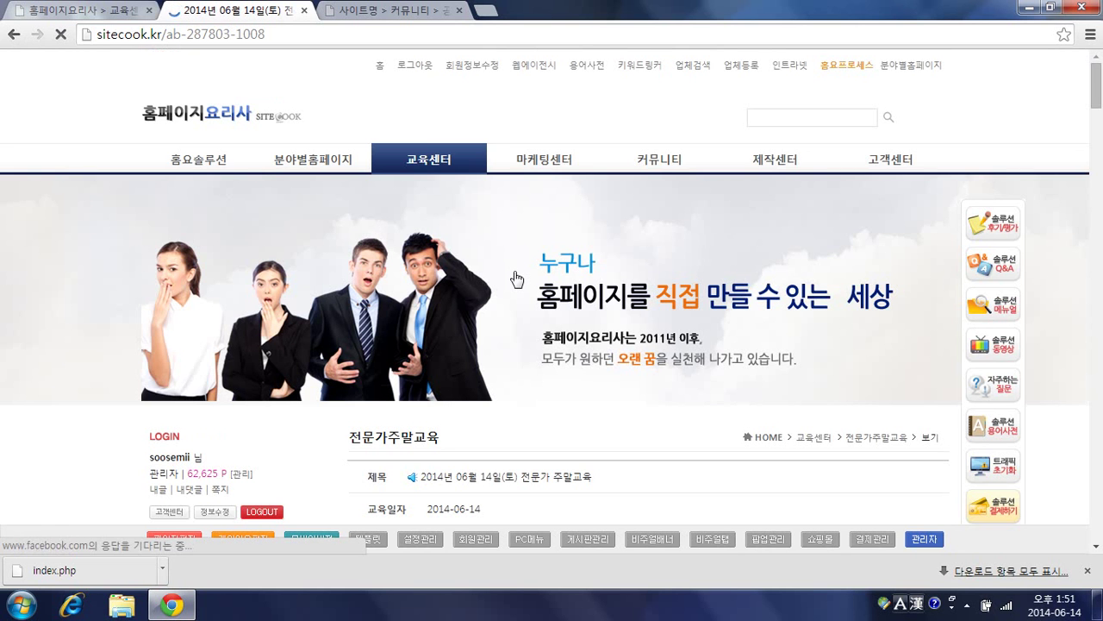
pyautogui.scroll(-8, 516, 275)
pyautogui.scroll(-6, 517, 272)
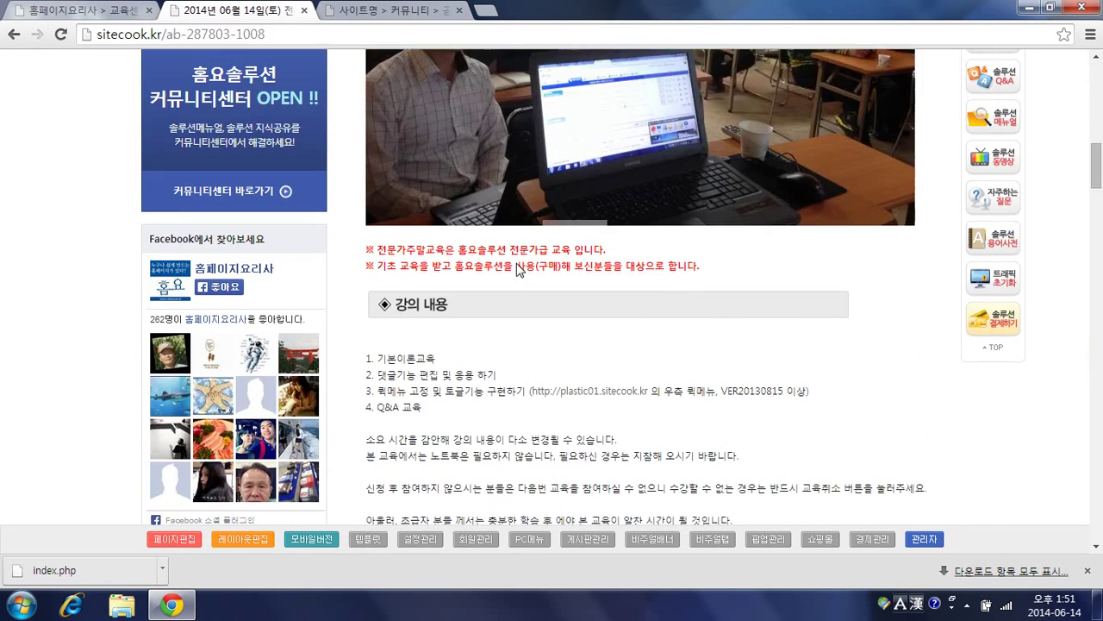
pyautogui.scroll(6, 516, 262)
pyautogui.scroll(4, 516, 262)
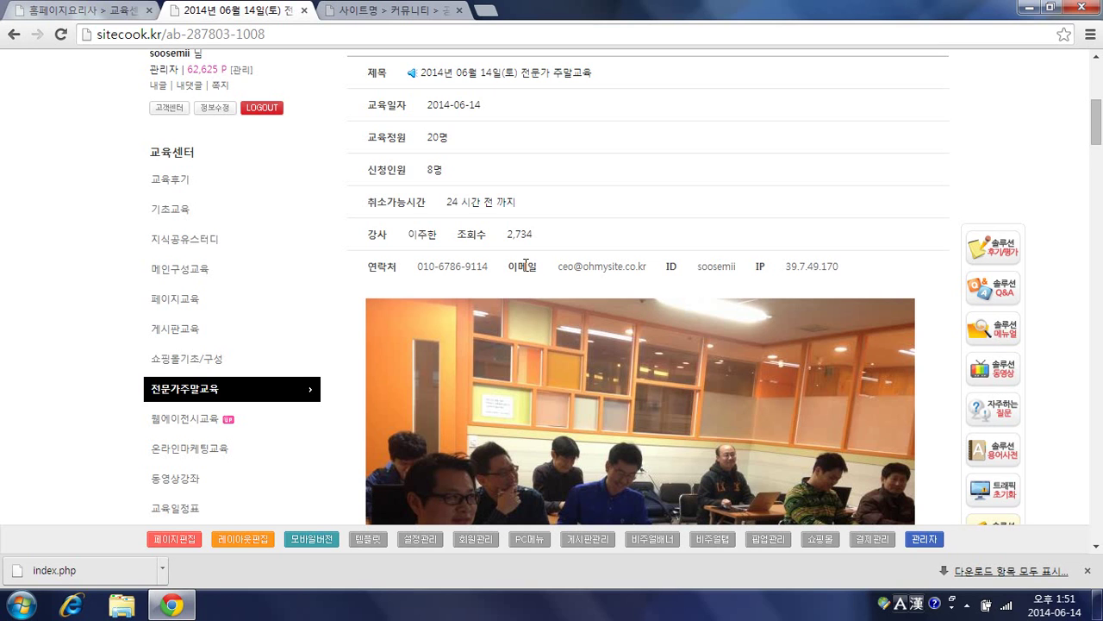
pyautogui.scroll(-8, 527, 275)
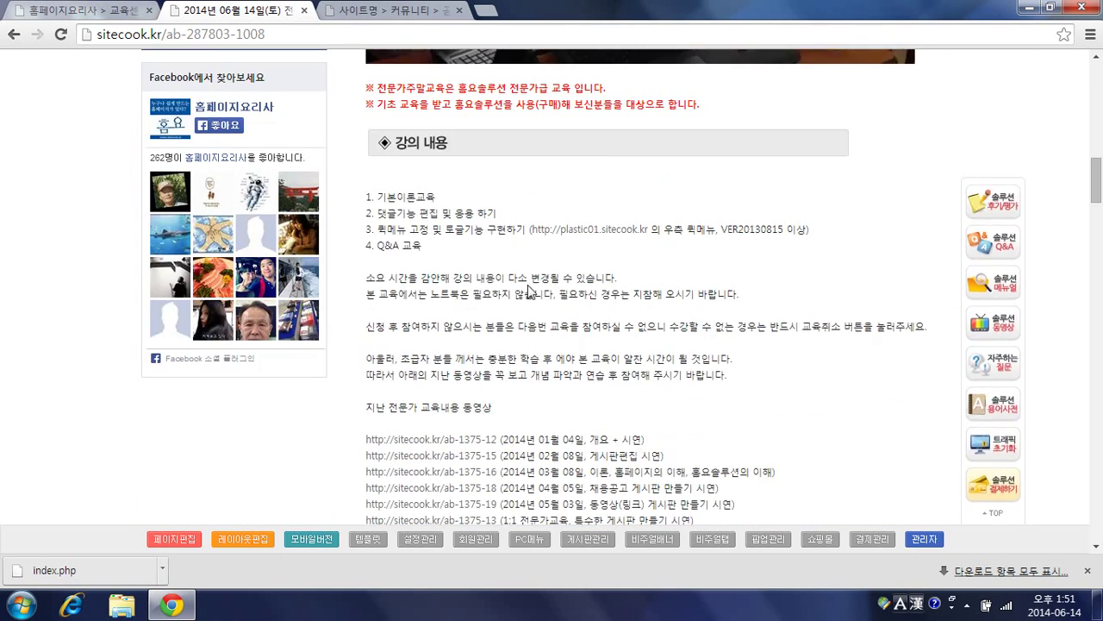
pyautogui.scroll(-6, 528, 291)
pyautogui.scroll(-1, 720, 255)
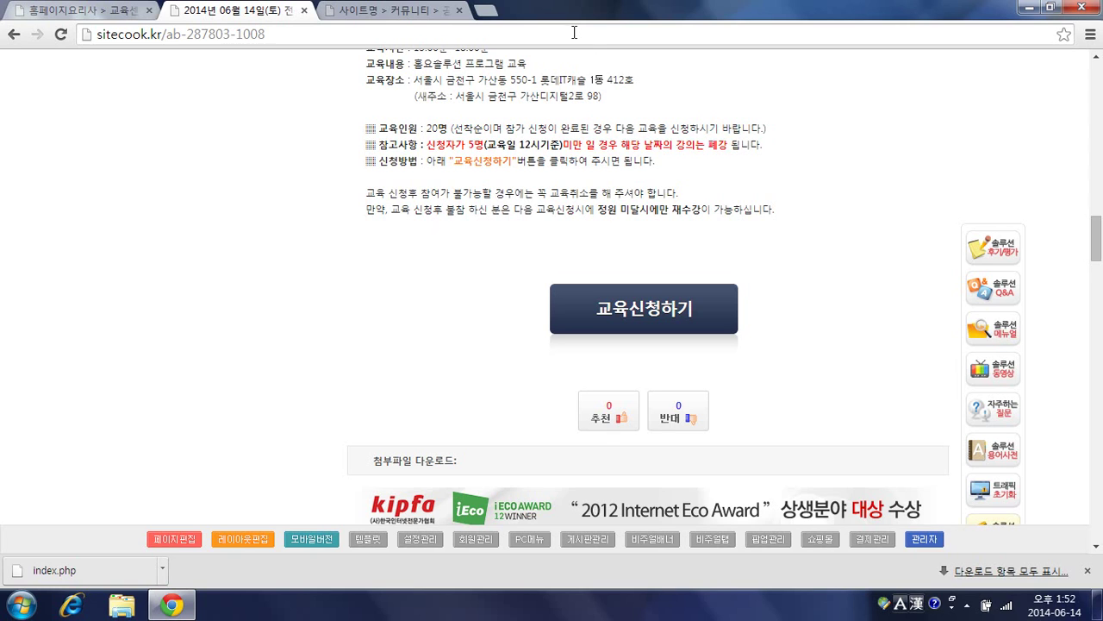
pyautogui.scroll(-2, 406, 239)
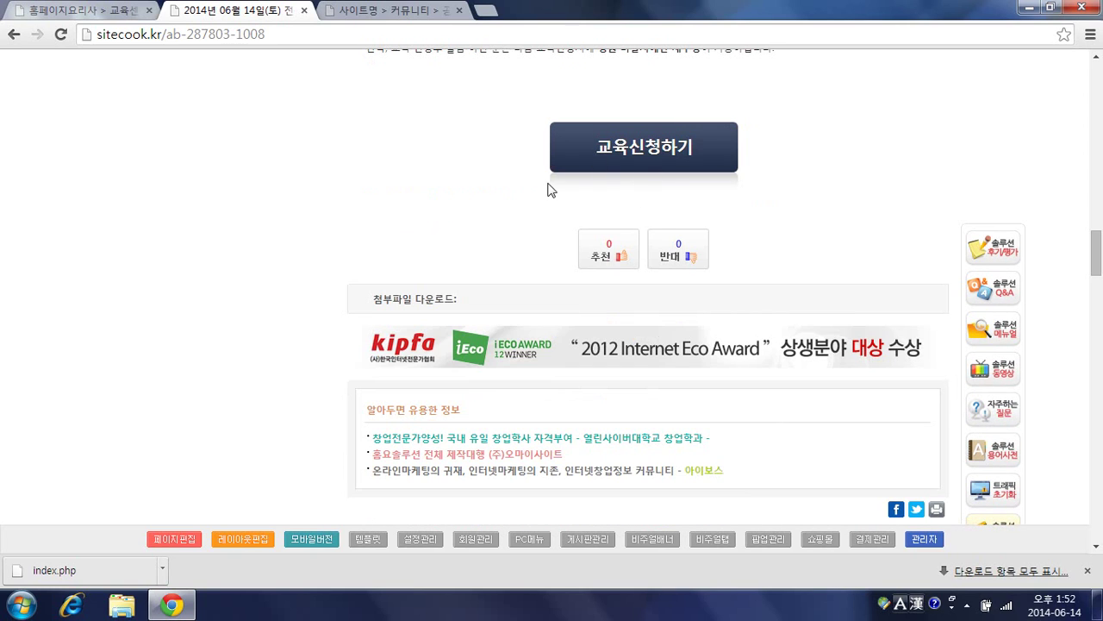
pyautogui.scroll(-1, 494, 168)
pyautogui.scroll(-5, 496, 168)
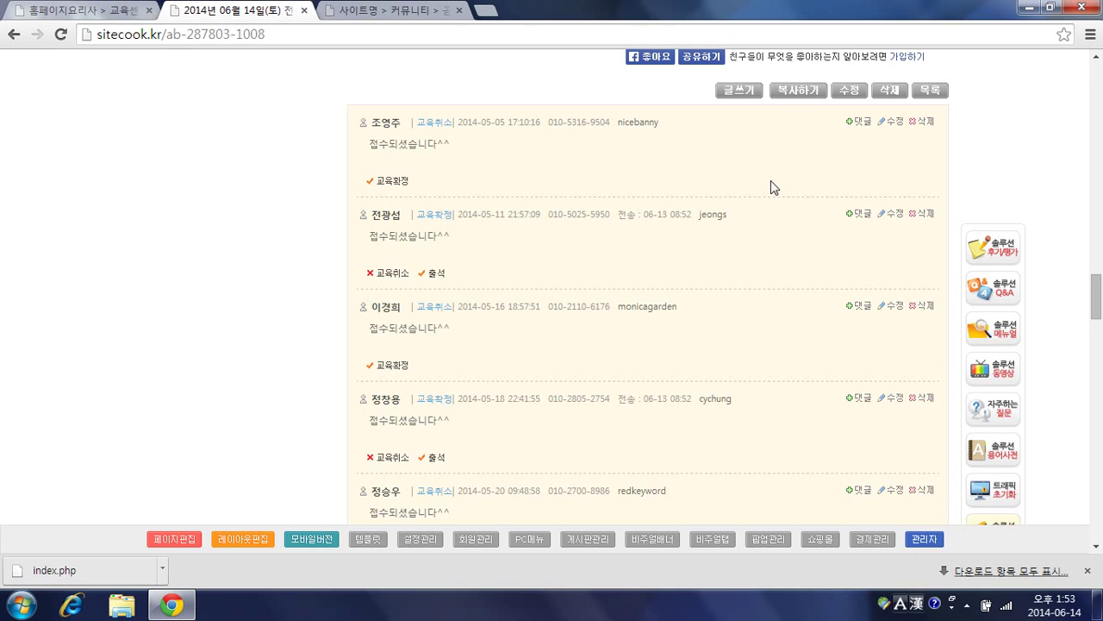
pyautogui.scroll(1, 767, 268)
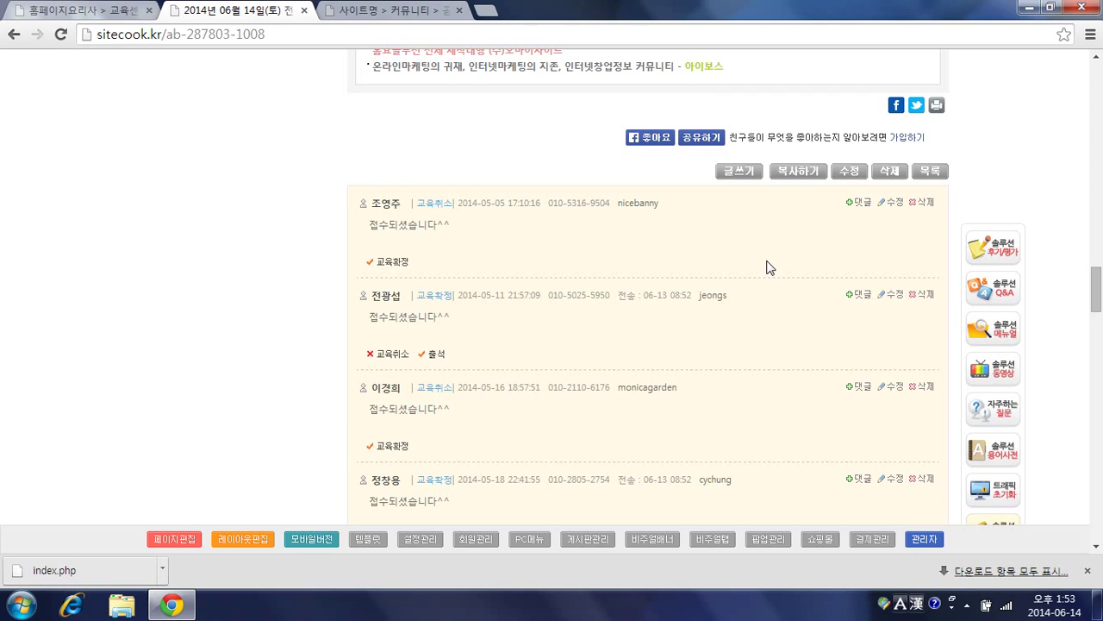
pyautogui.scroll(-2, 766, 266)
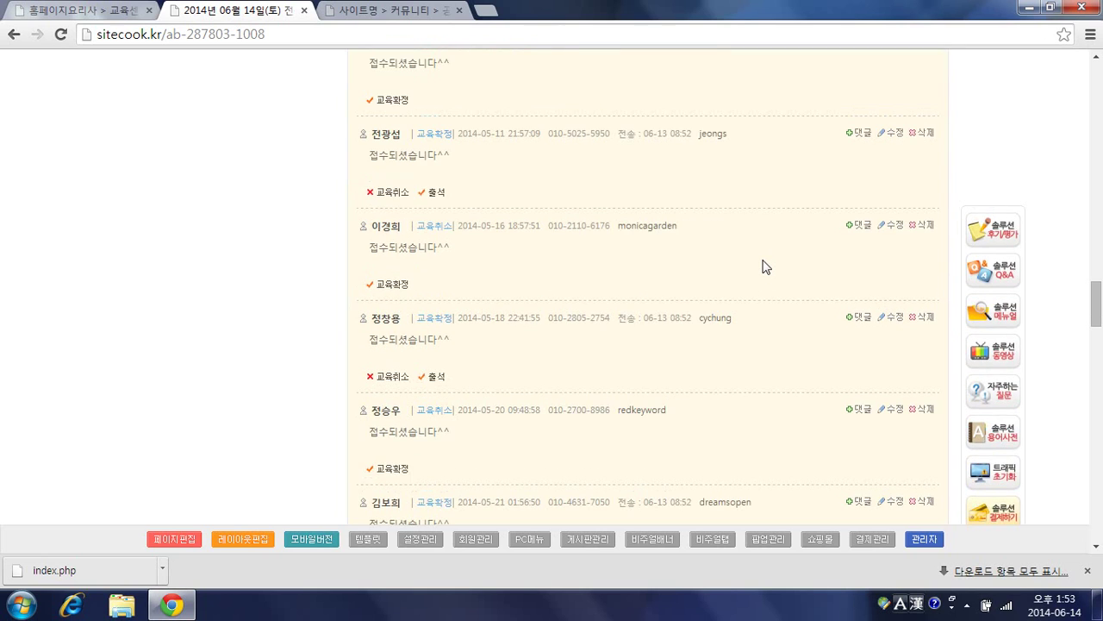
pyautogui.scroll(6, 764, 263)
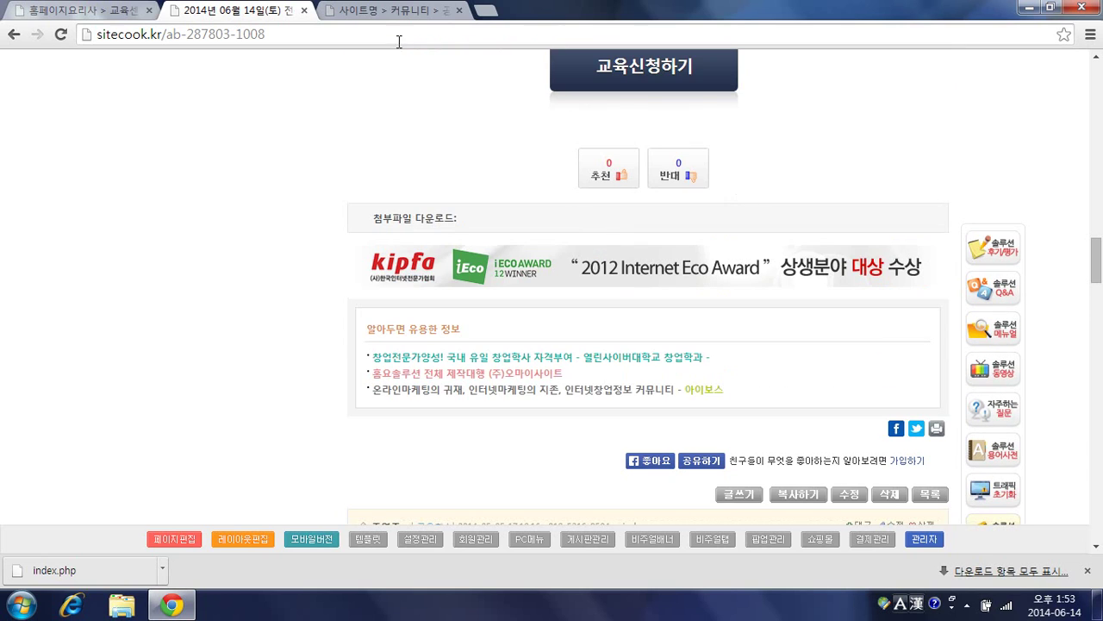
pyautogui.click(398, 12)
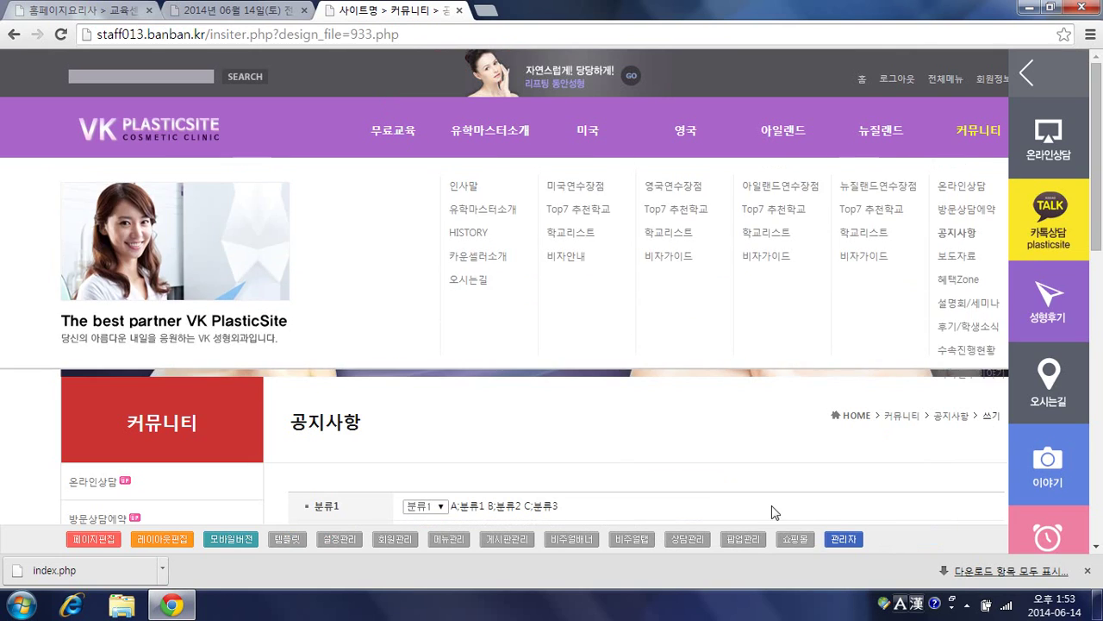
# Step: In 게시판관리, set board 16 무료교육 to 노출제거 with 선택변경 and confirm
pyautogui.click(841, 539)
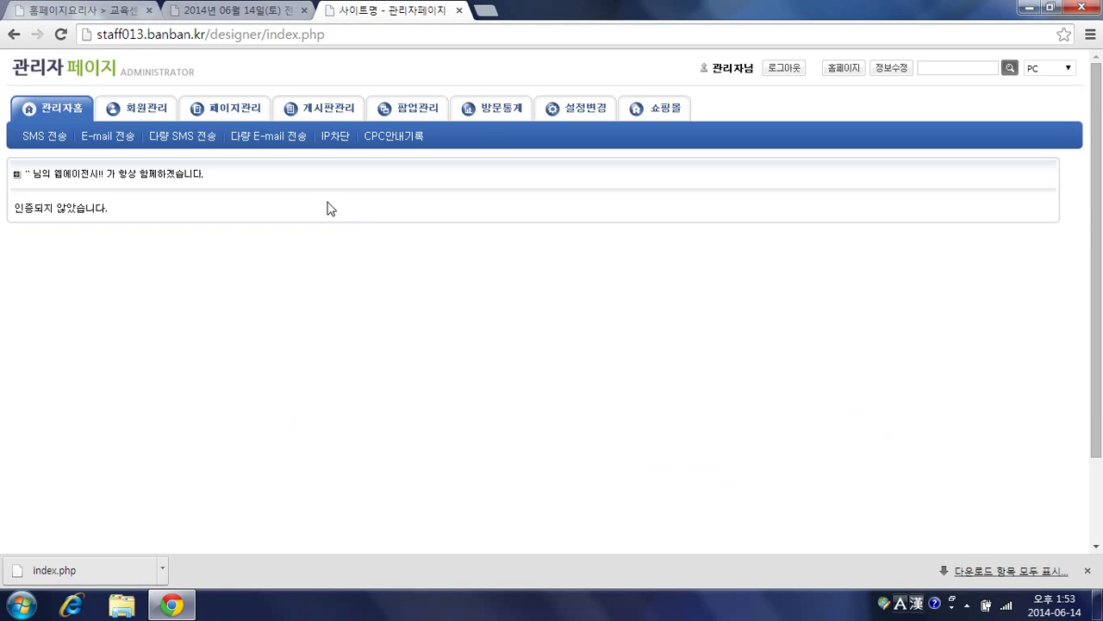
pyautogui.click(309, 109)
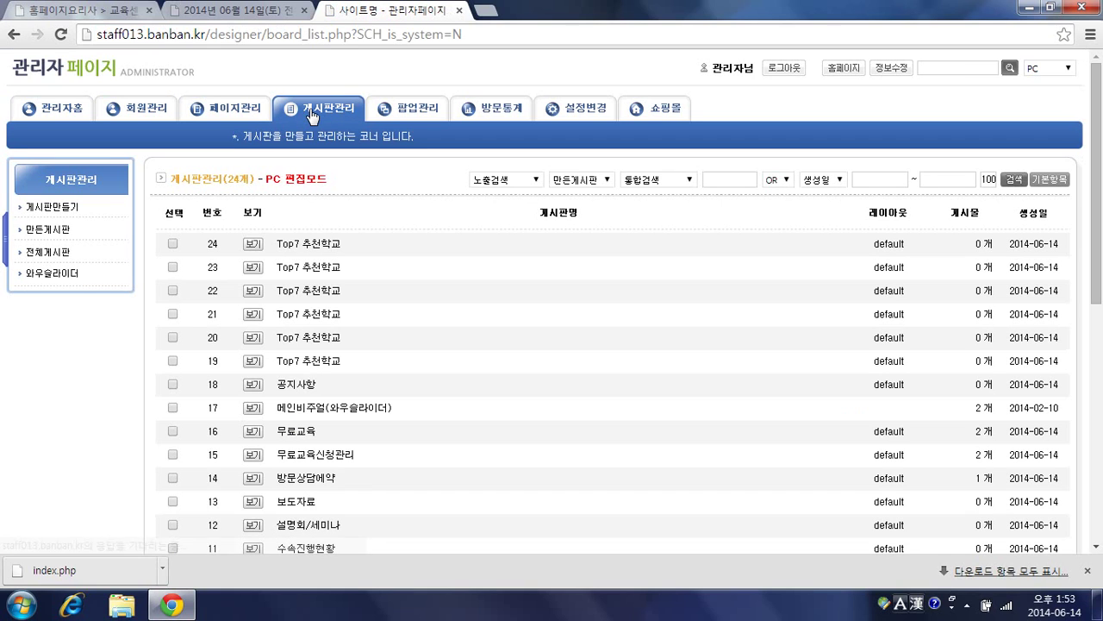
pyautogui.scroll(-1, 308, 313)
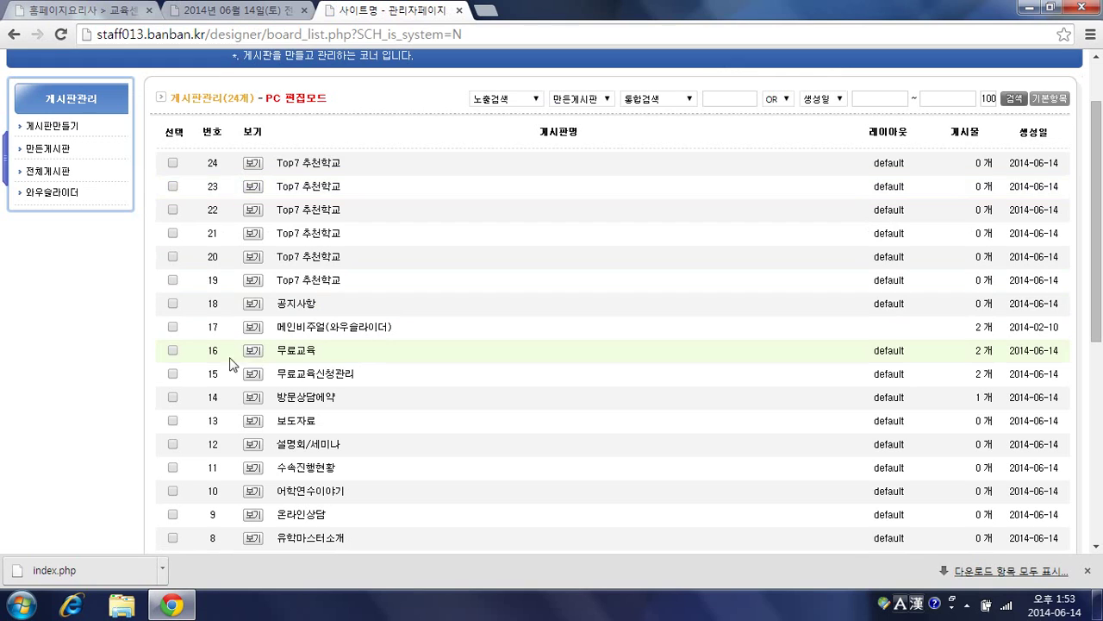
pyautogui.click(172, 350)
pyautogui.scroll(-5, 455, 357)
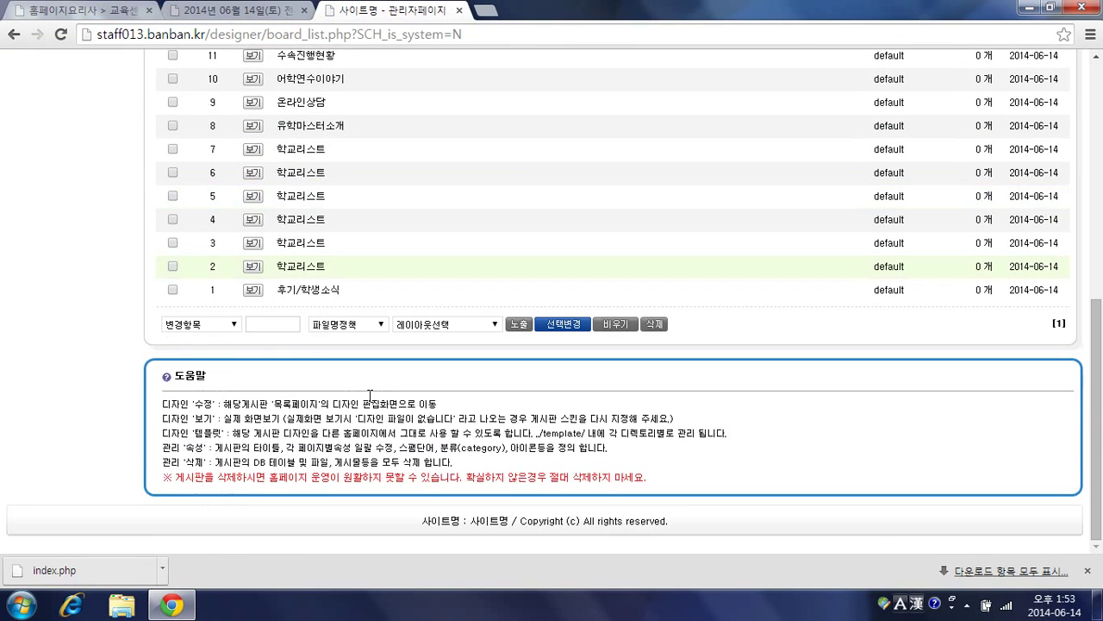
pyautogui.click(199, 324)
pyautogui.click(195, 357)
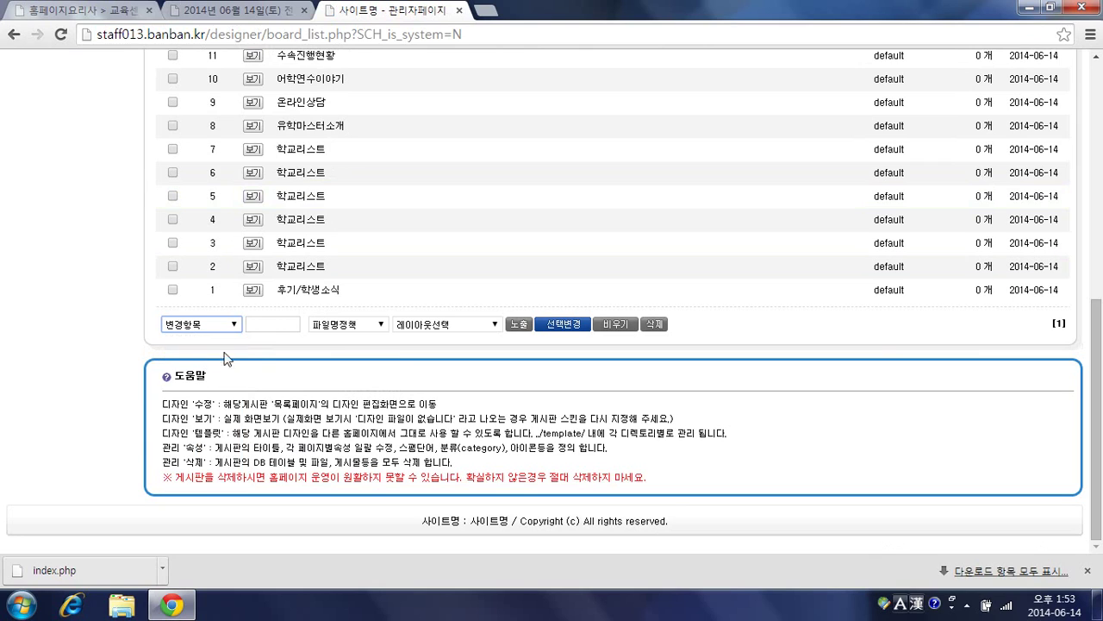
pyautogui.click(545, 327)
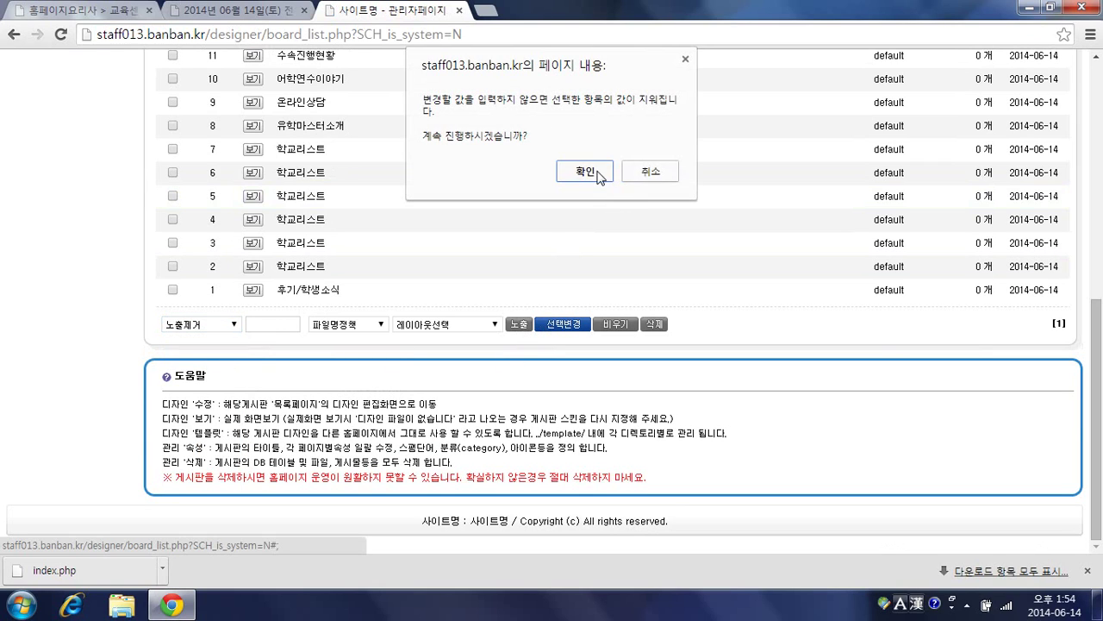
pyautogui.click(586, 171)
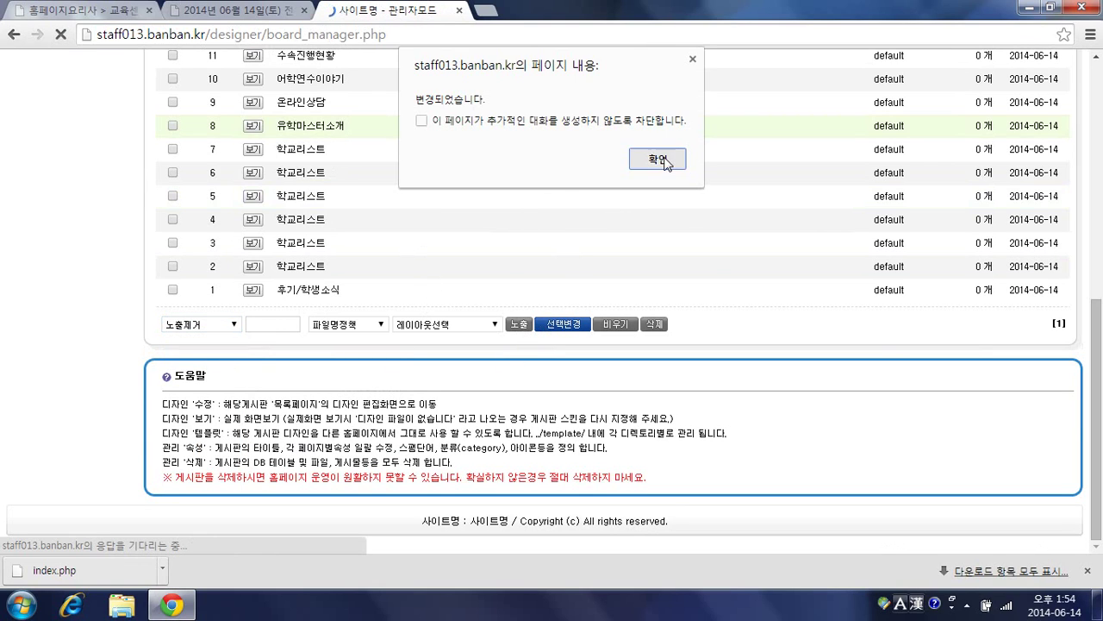
pyautogui.click(660, 160)
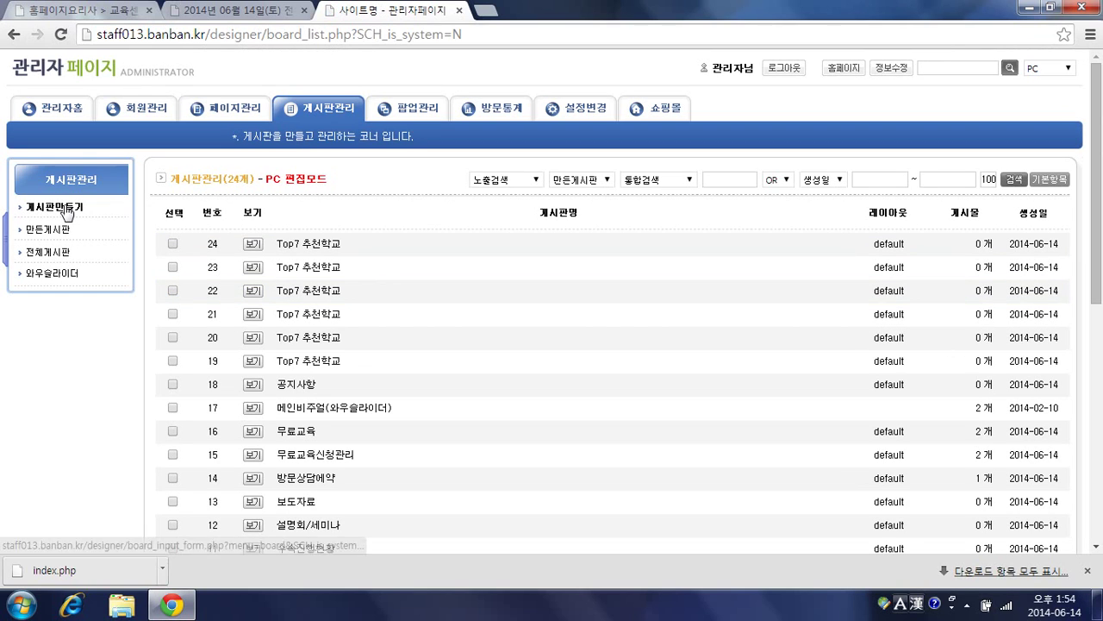
# Step: Start a new board named 무료강좌
pyautogui.click(68, 210)
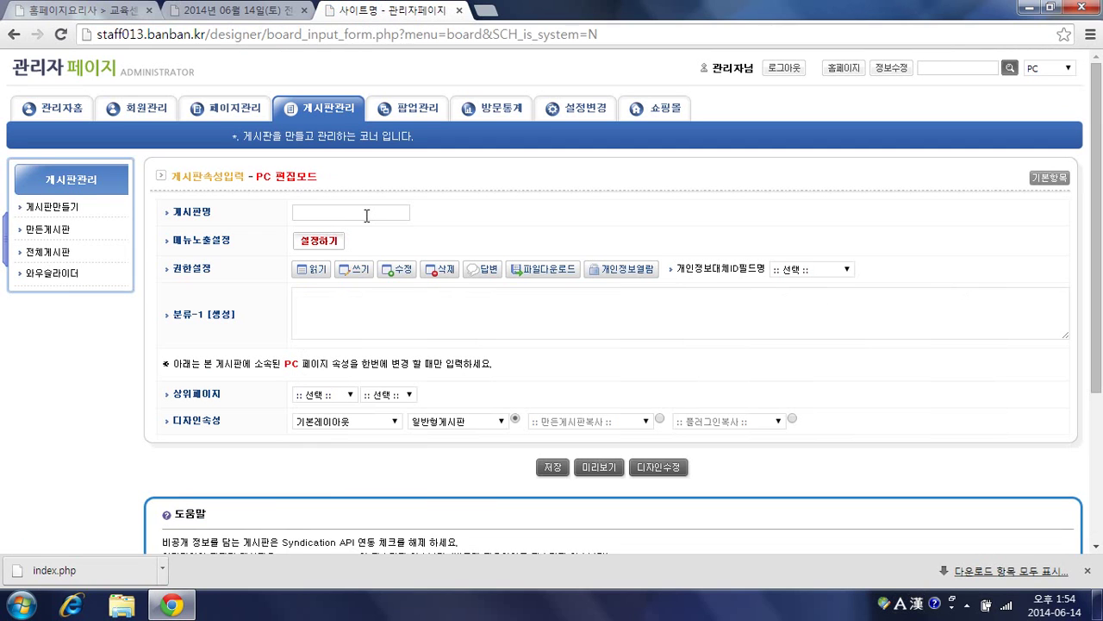
pyautogui.click(367, 213)
pyautogui.write('ㅅ')
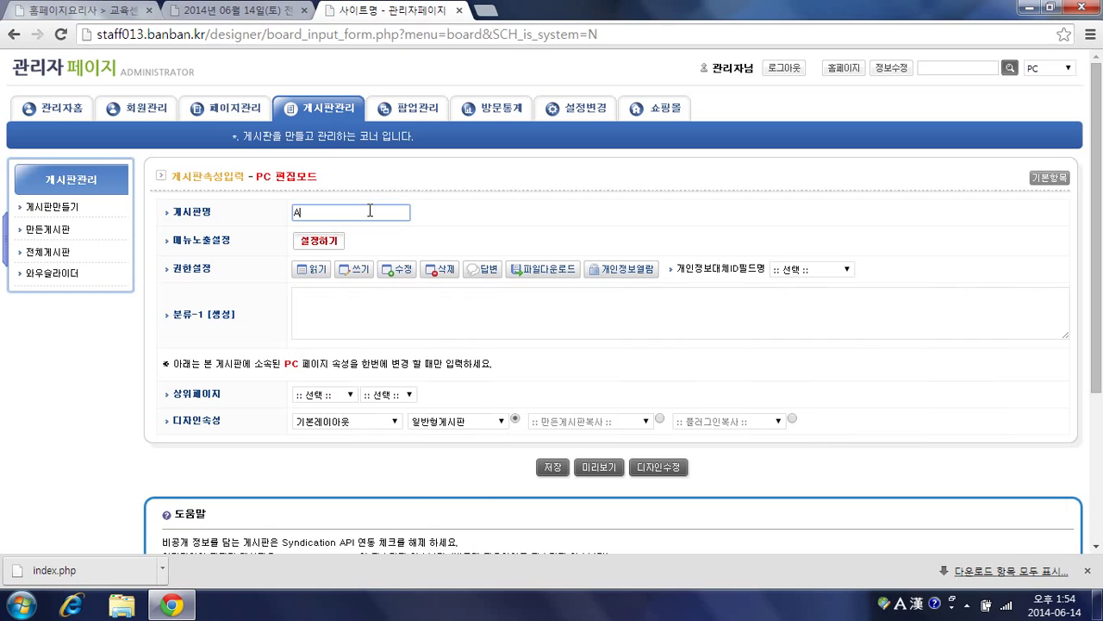
pyautogui.press('BackSpace')
pyautogui.write('무료강좌')
# Step: Show 무료강좌 in all menu locations (전체선택), save the board, and return to the homepage
pyautogui.click(323, 245)
pyautogui.click(459, 272)
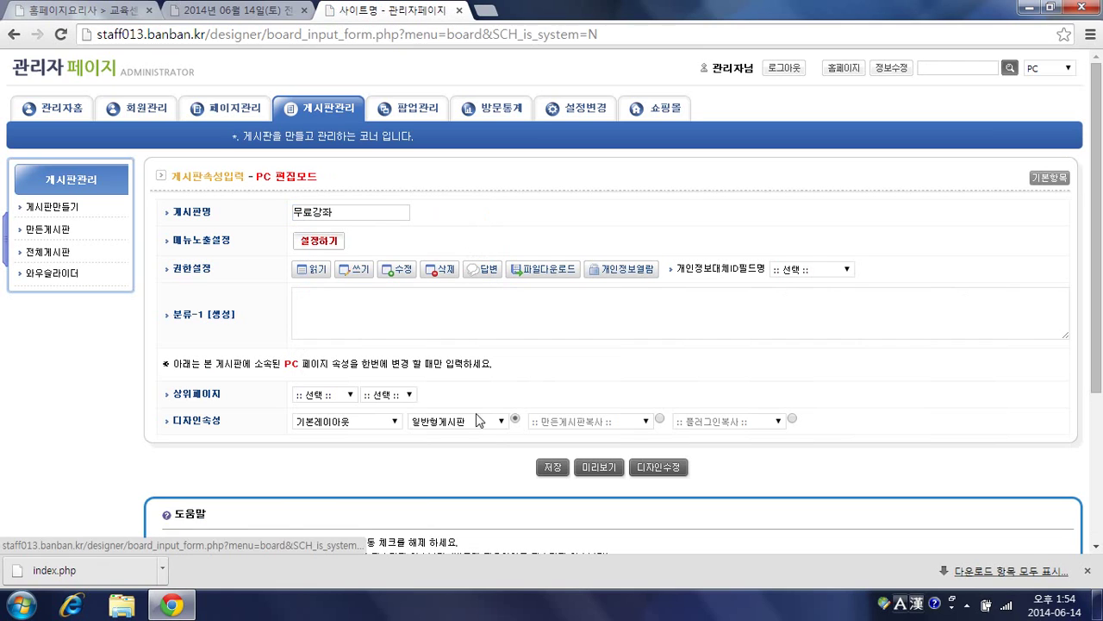
pyautogui.click(326, 245)
pyautogui.click(396, 262)
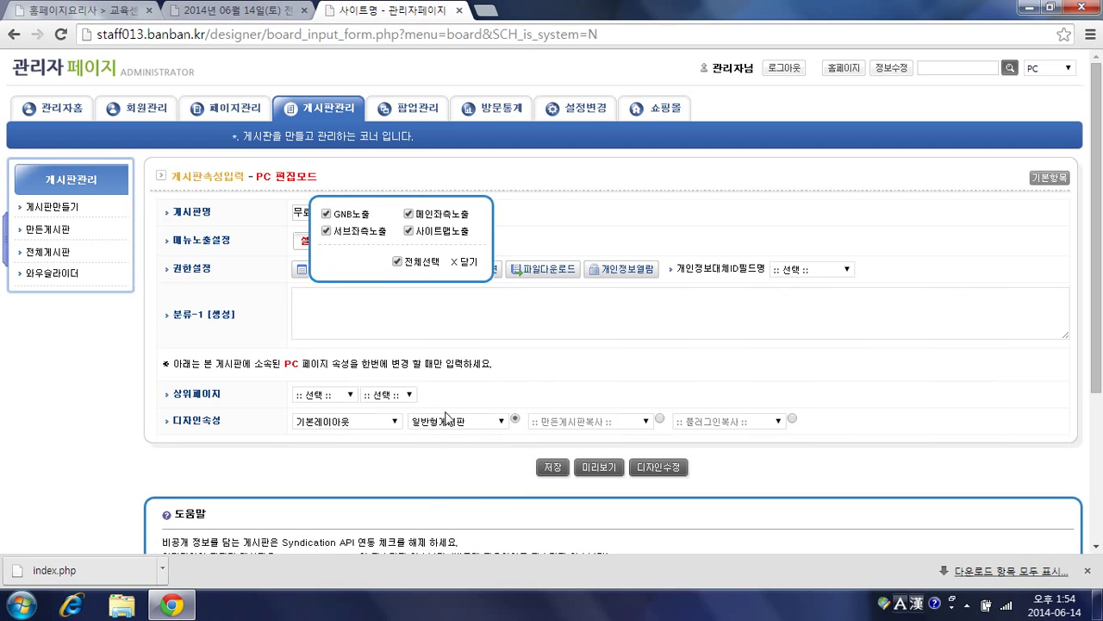
pyautogui.click(552, 468)
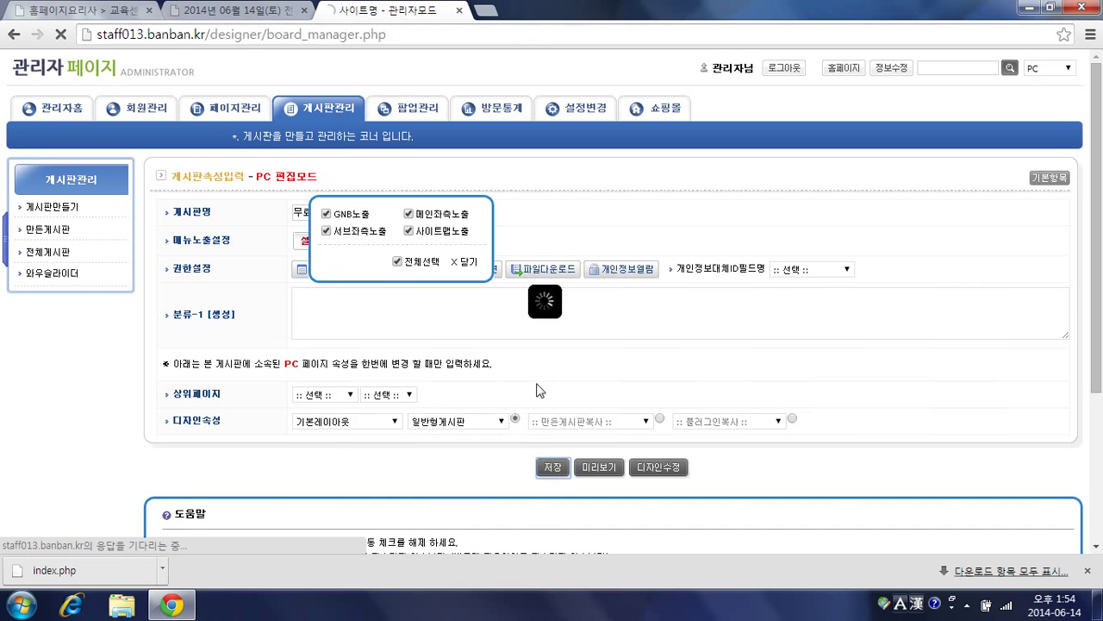
pyautogui.scroll(-1, 434, 345)
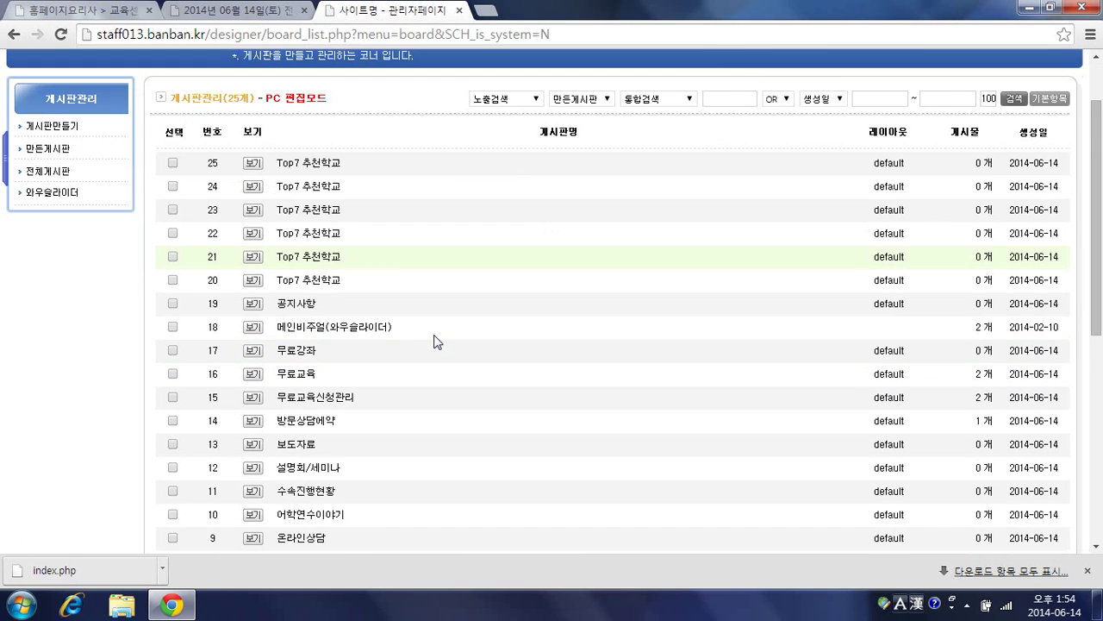
pyautogui.scroll(1, 398, 296)
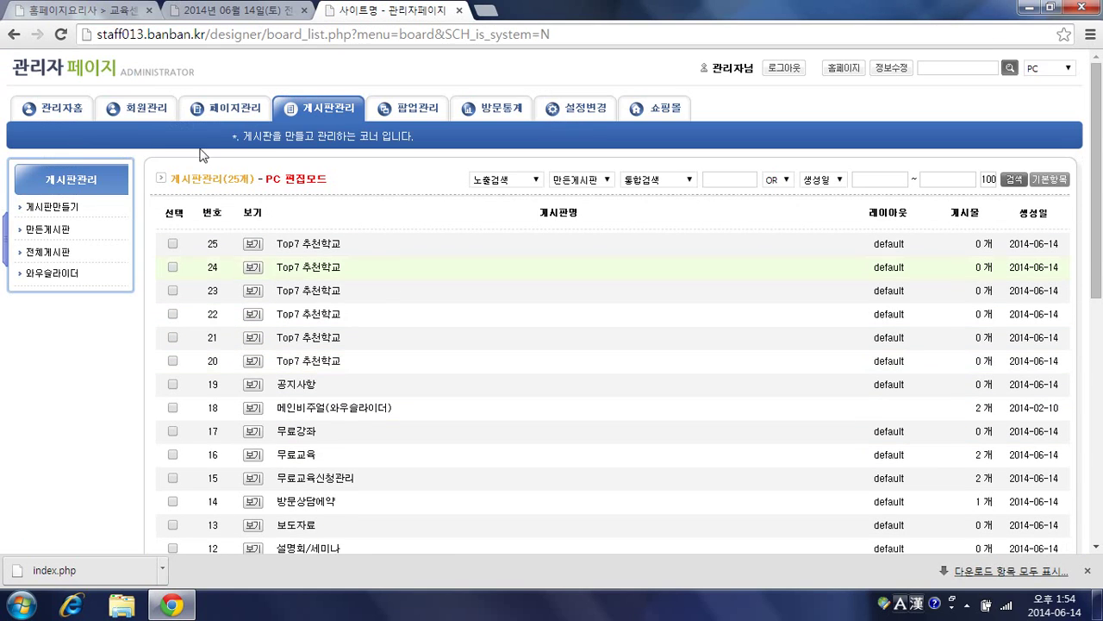
pyautogui.click(142, 74)
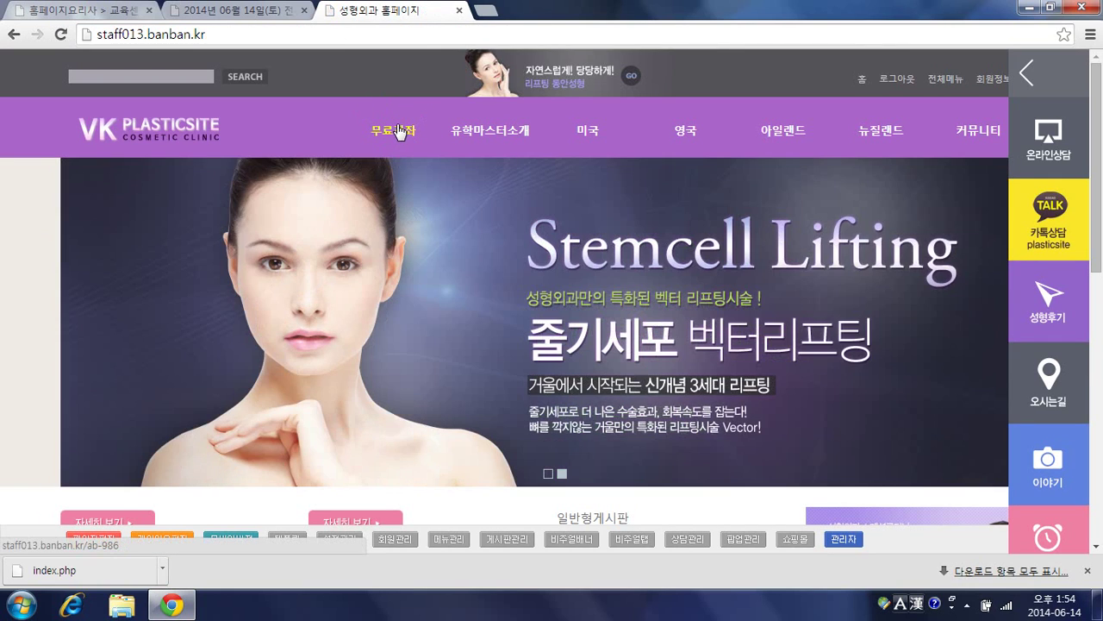
# Step: Open the 무료강좌 board's write form, declining the temporarily saved draft
pyautogui.click(397, 129)
pyautogui.moveTo(396, 129)
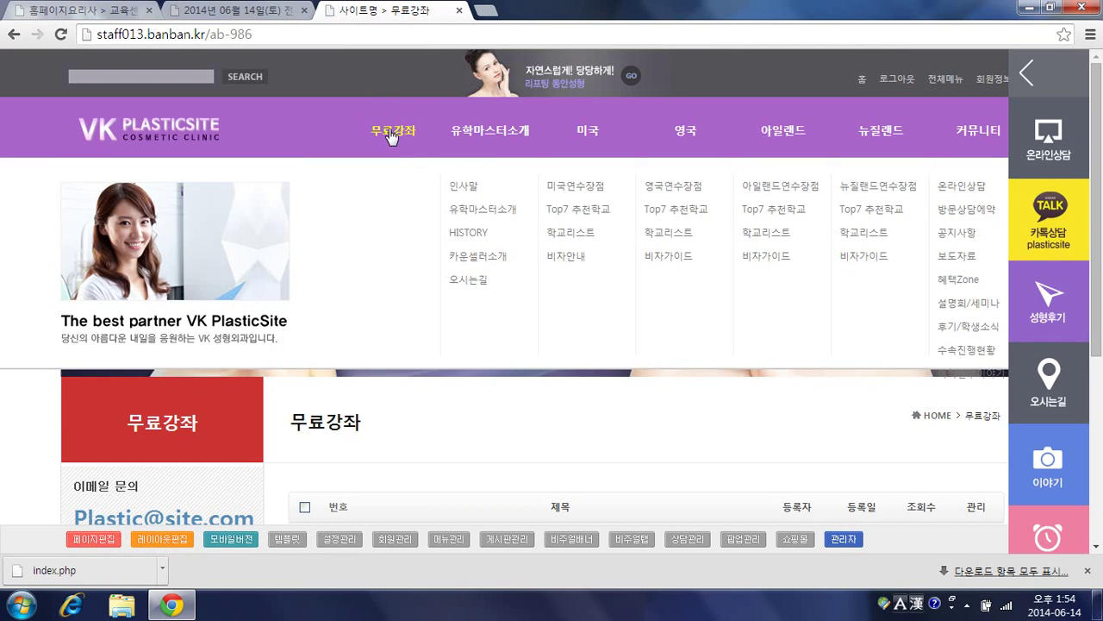
pyautogui.scroll(-2, 462, 259)
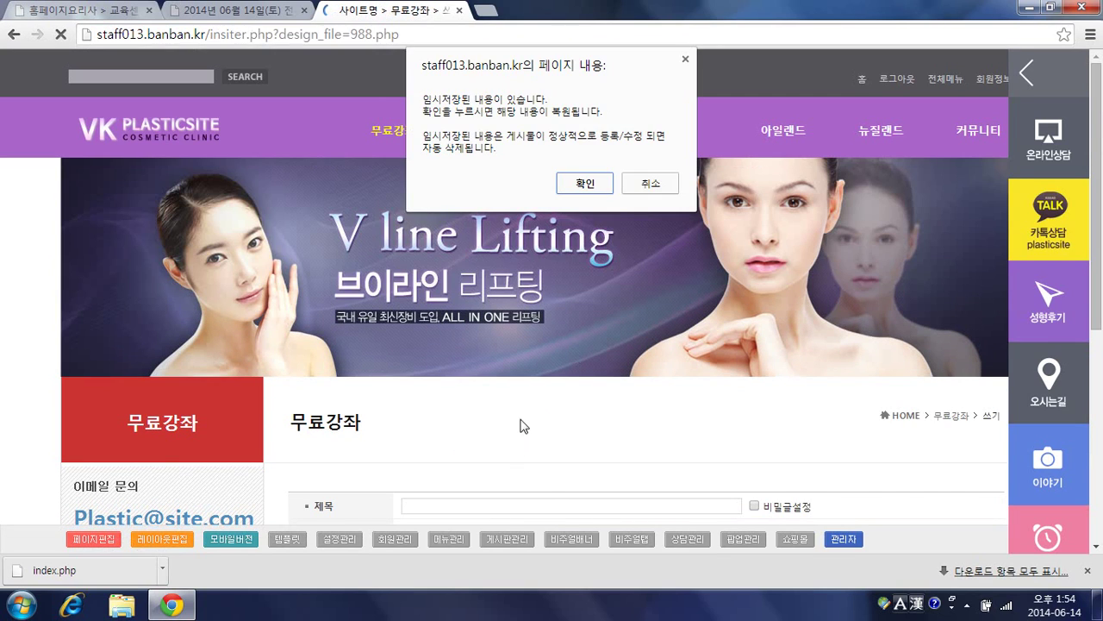
pyautogui.click(646, 186)
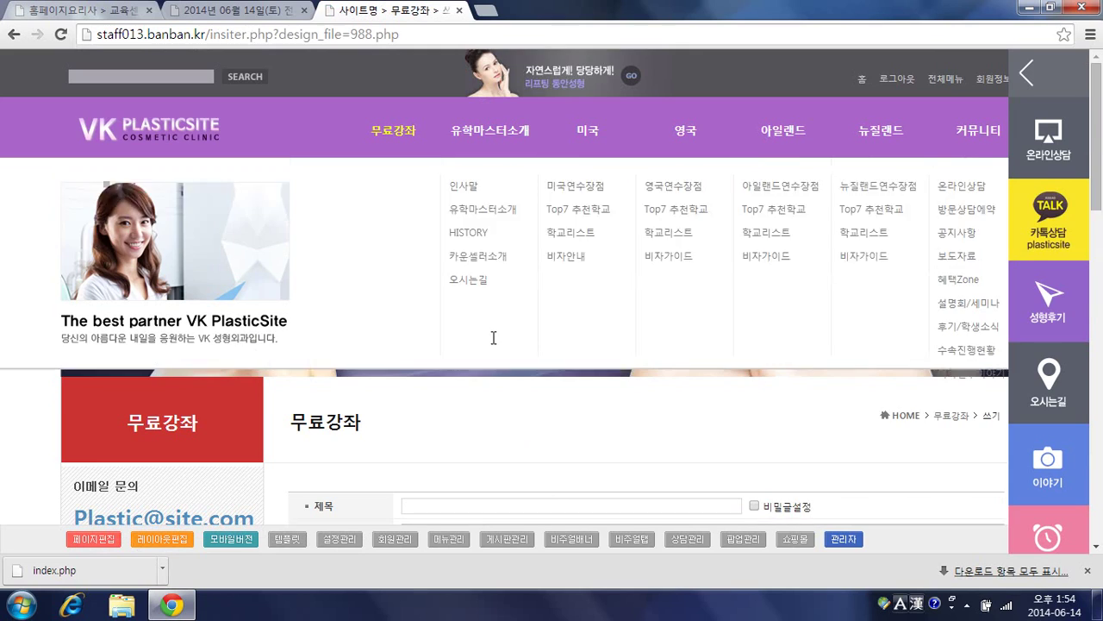
pyautogui.scroll(-2, 490, 348)
# Step: Post titled '무료강좌 입니다. (2014-06-13)' with body '많이 참여해 주세요.' and submit
pyautogui.click(505, 343)
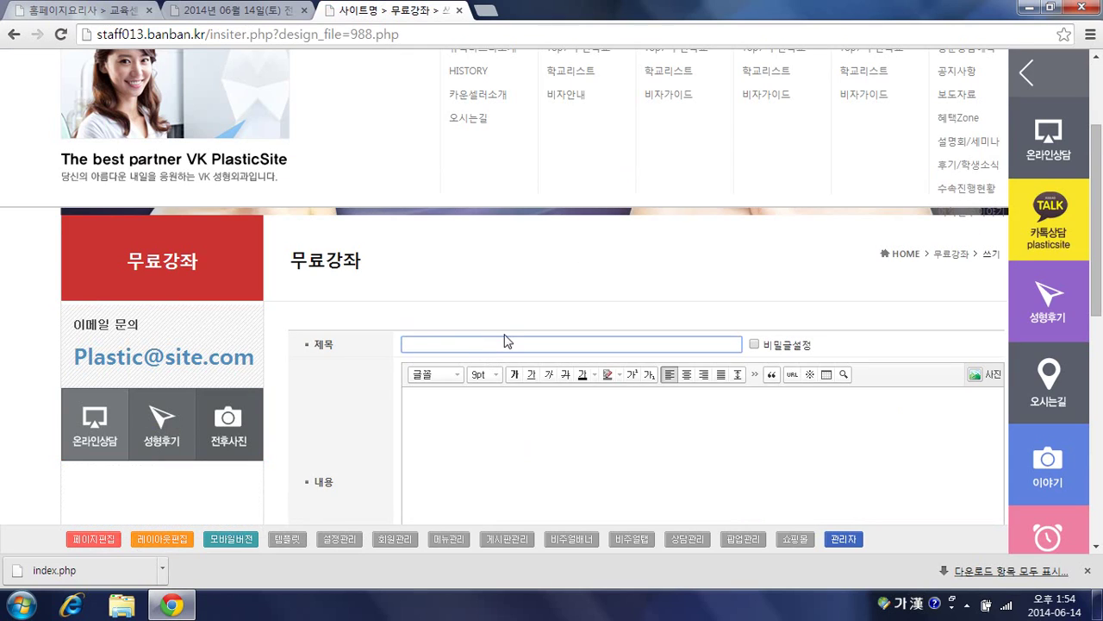
pyautogui.write('ㅁ')
pyautogui.write('무료강좌')
pyautogui.write(' 입니다.')
pyautogui.write(' (2014')
pyautogui.write('-06-13)')
pyautogui.click(481, 434)
pyautogui.write('많이')
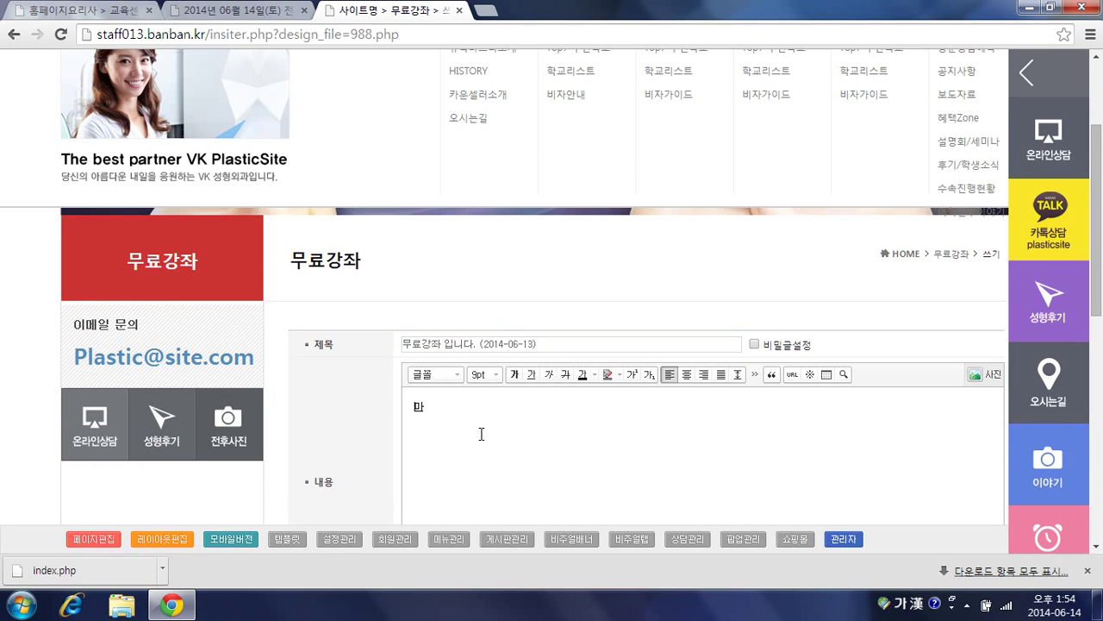
pyautogui.write(' 참여해 주세요.')
pyautogui.scroll(-8, 483, 422)
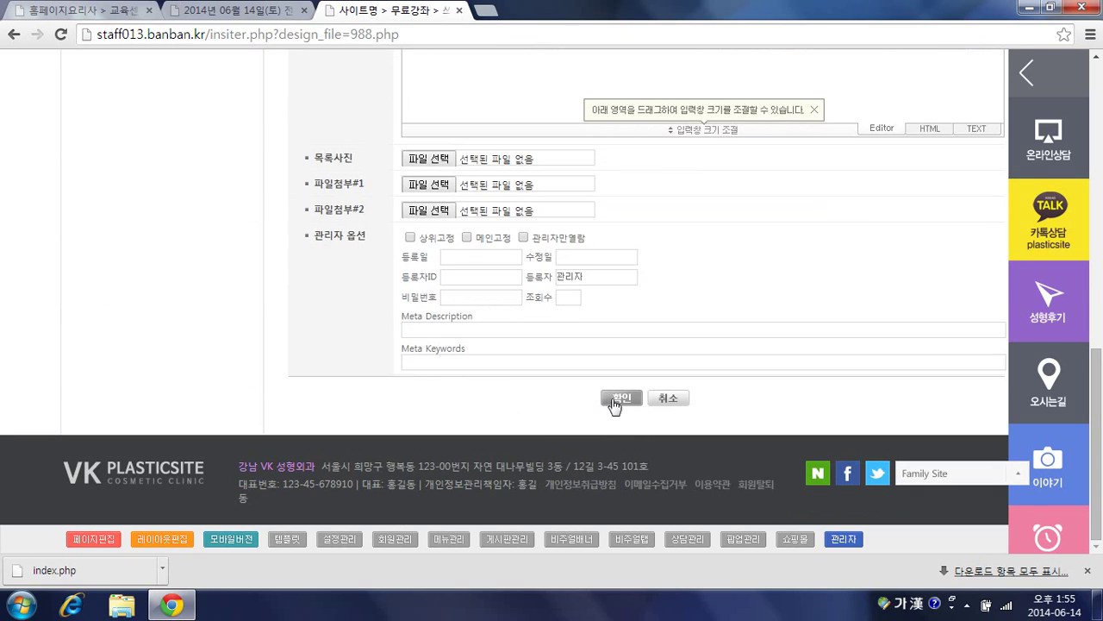
pyautogui.click(612, 399)
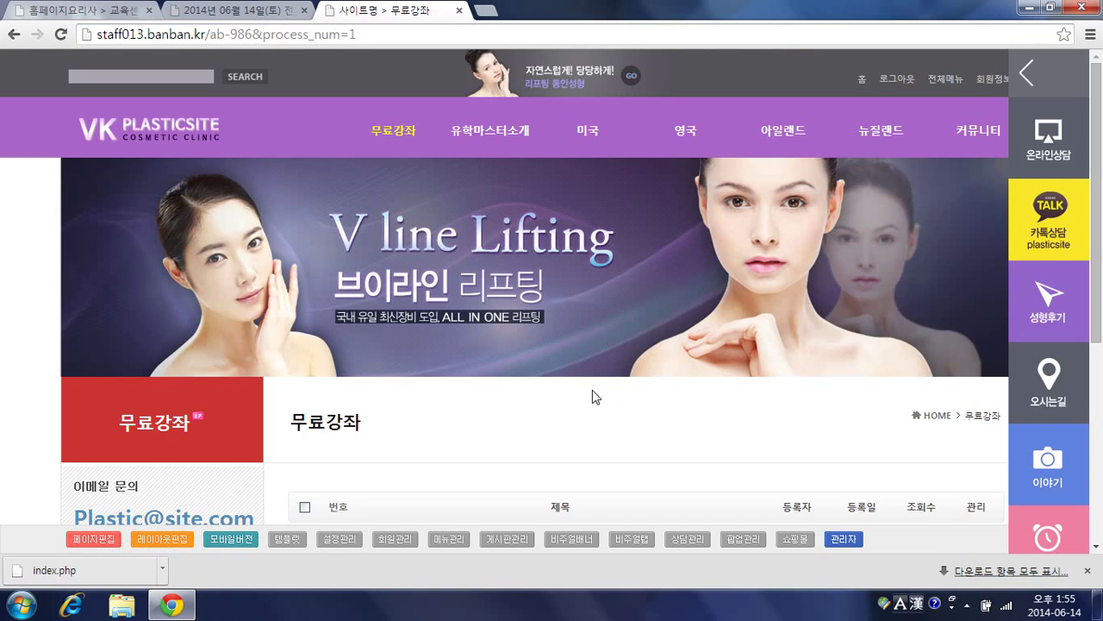
# Step: Open the post '무료강좌 입니다. (2014-06-13)' from the board list and read it
pyautogui.scroll(-2, 440, 380)
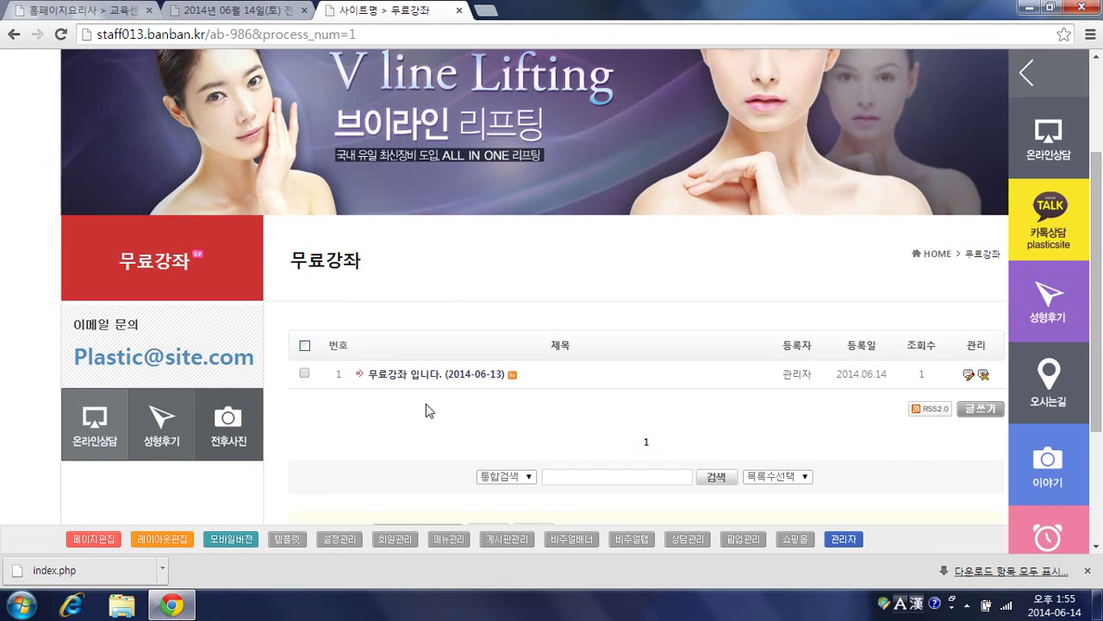
pyautogui.click(432, 377)
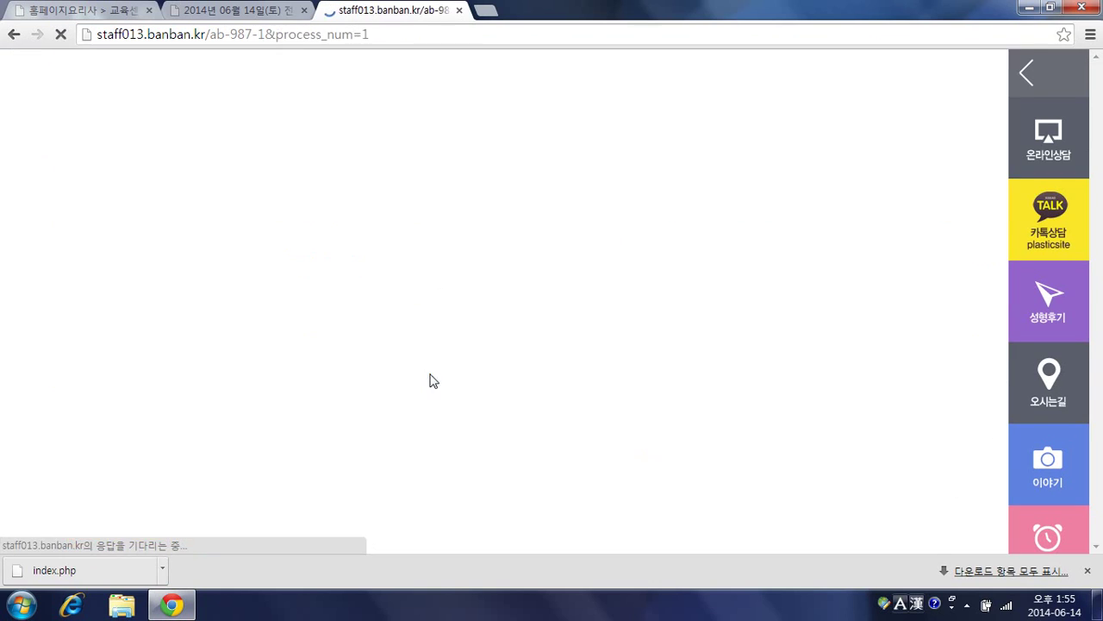
pyautogui.scroll(-5, 646, 314)
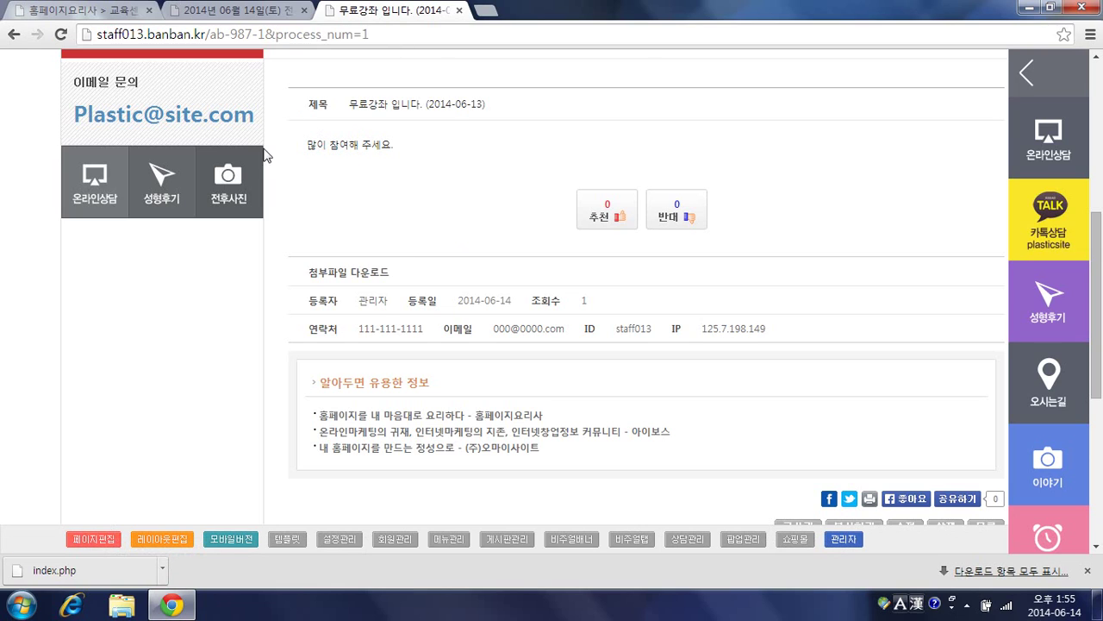
# Step: Open the page designer for the 무료강좌 post page 987.php via 페이지편집
pyautogui.click(93, 540)
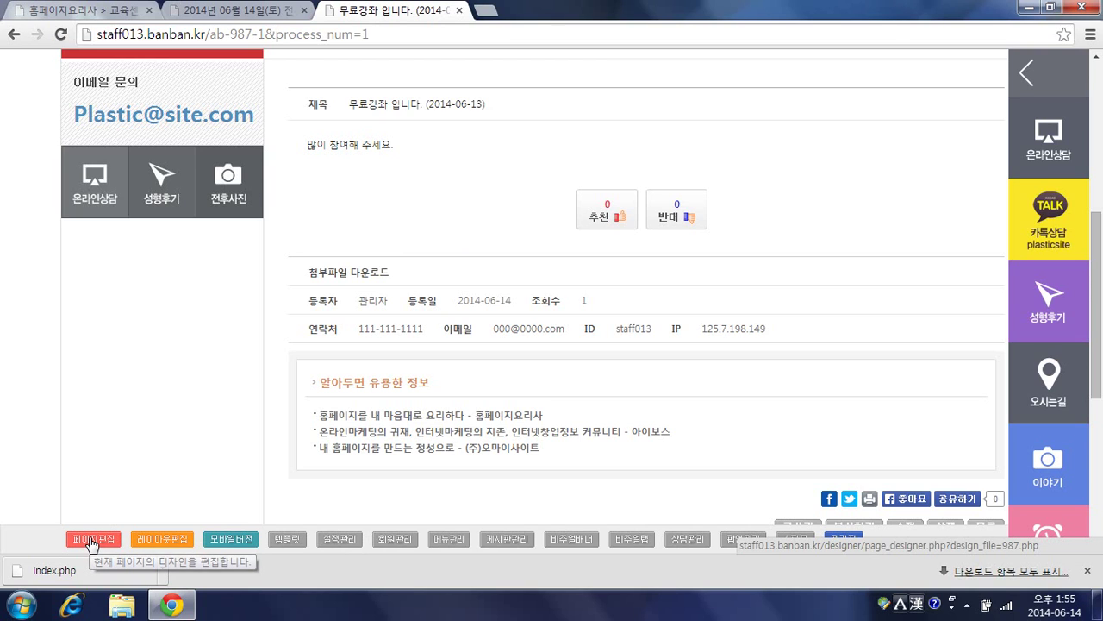
pyautogui.click(517, 12)
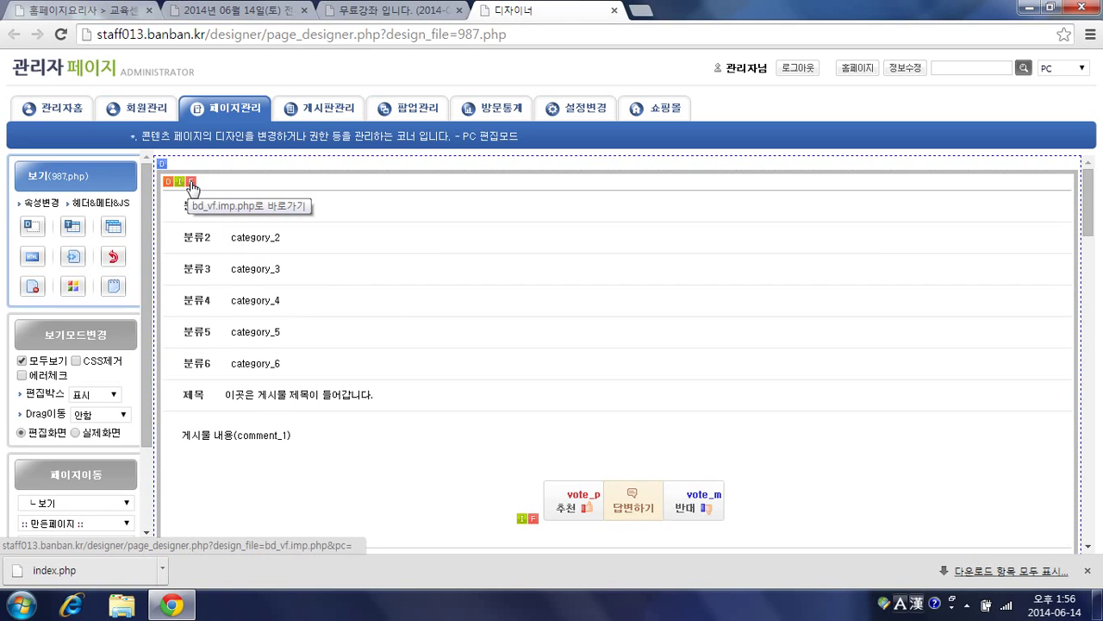
# Step: Look at bd_vf.imp.php's design, return to 987.php, and open the section's import popup
pyautogui.click(191, 184)
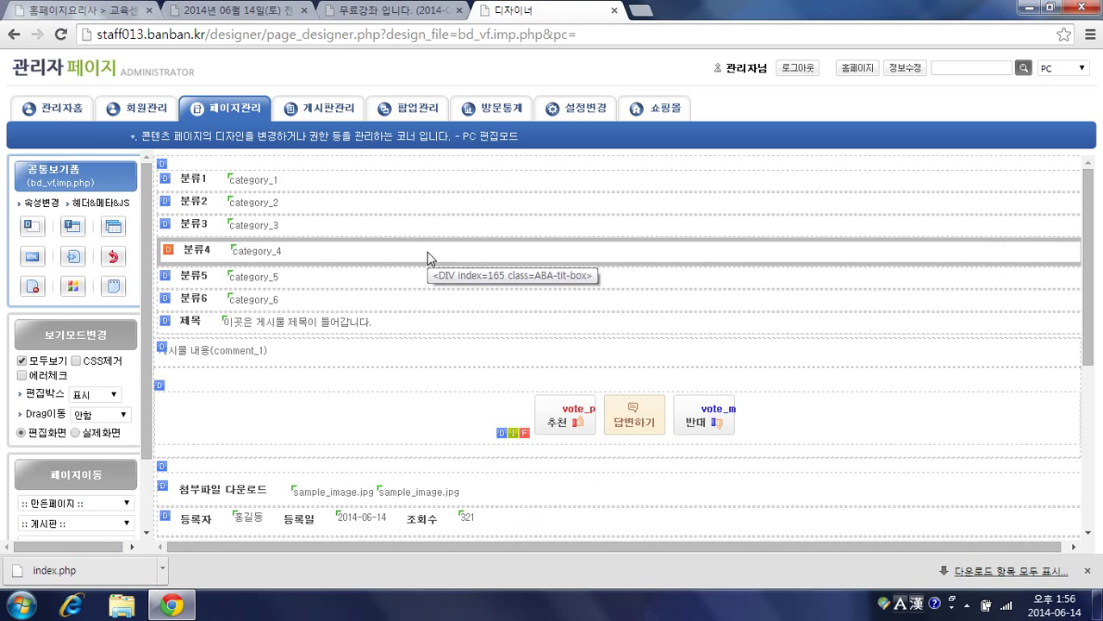
pyautogui.hotkey('alt', 'Left')
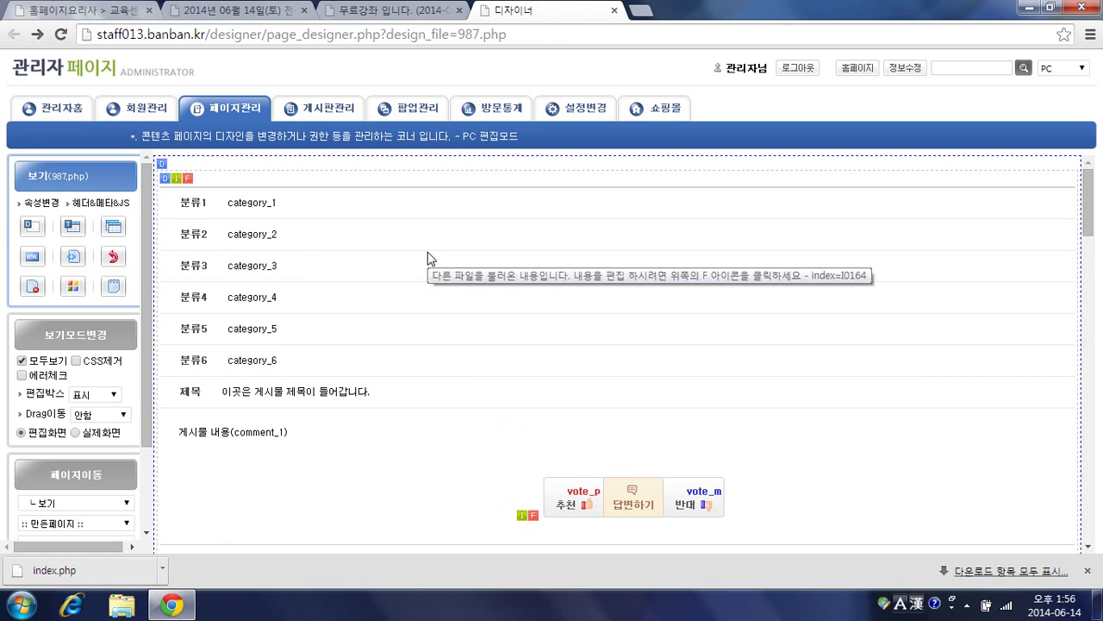
pyautogui.click(180, 187)
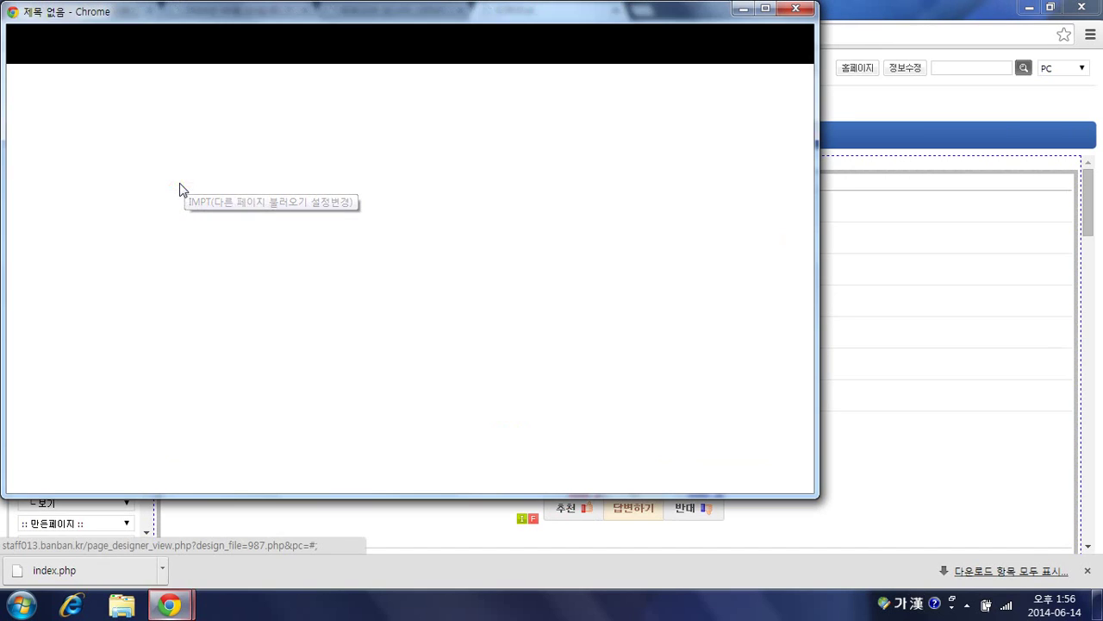
# Step: Release the bd_vf.imp.php import by choosing 임포트해제 and confirming
pyautogui.click(733, 106)
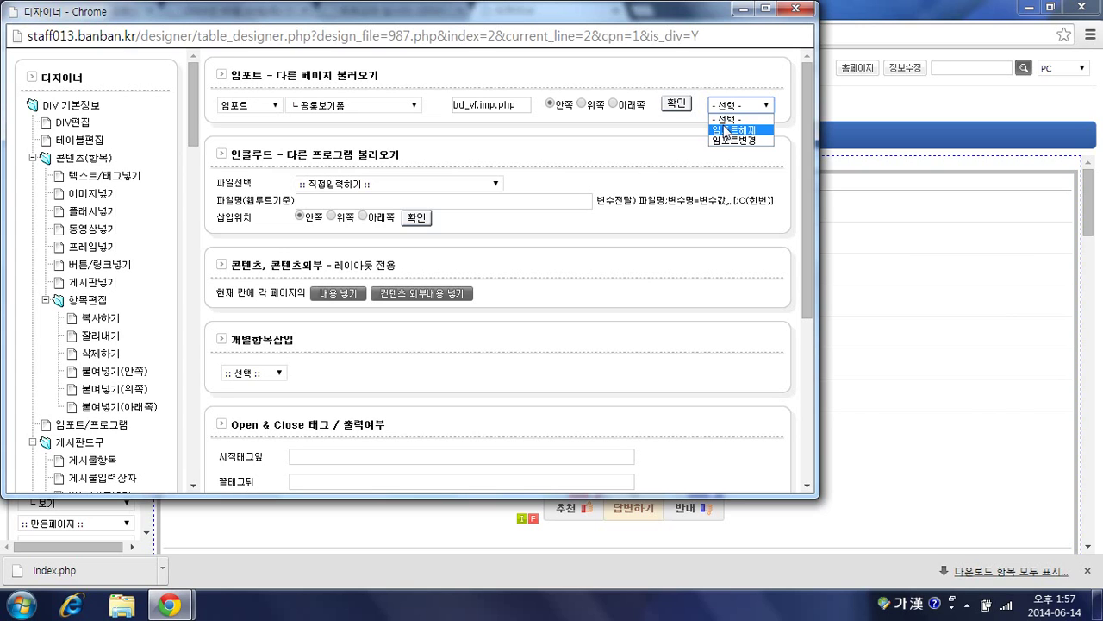
pyautogui.click(726, 130)
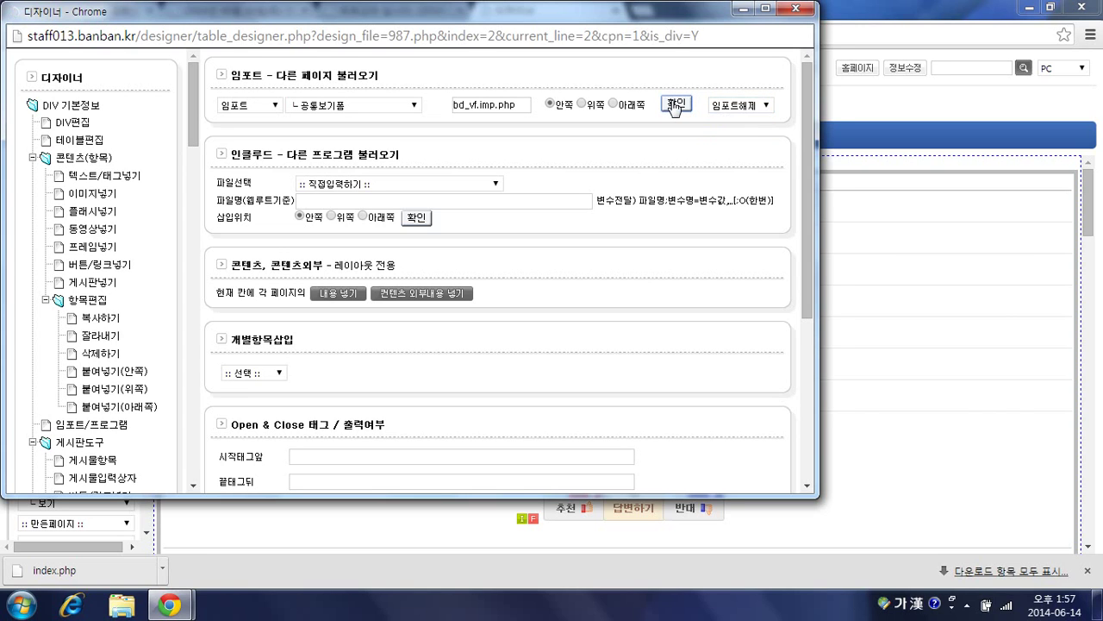
pyautogui.click(674, 105)
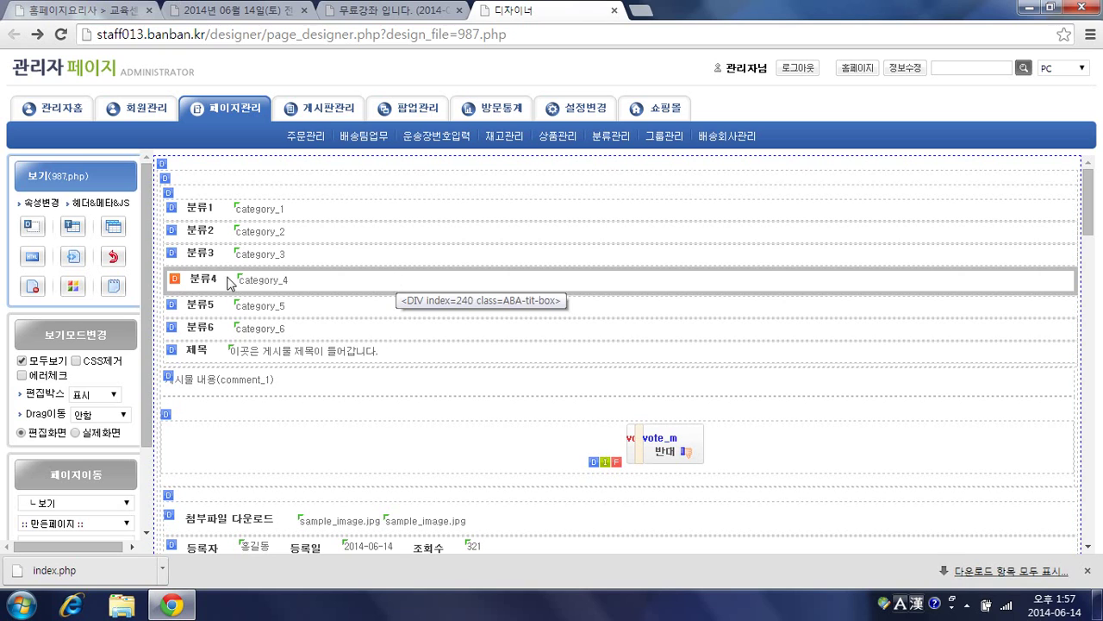
# Step: Paste a copy of the comment_1 post-content row below the original row
pyautogui.click(259, 210)
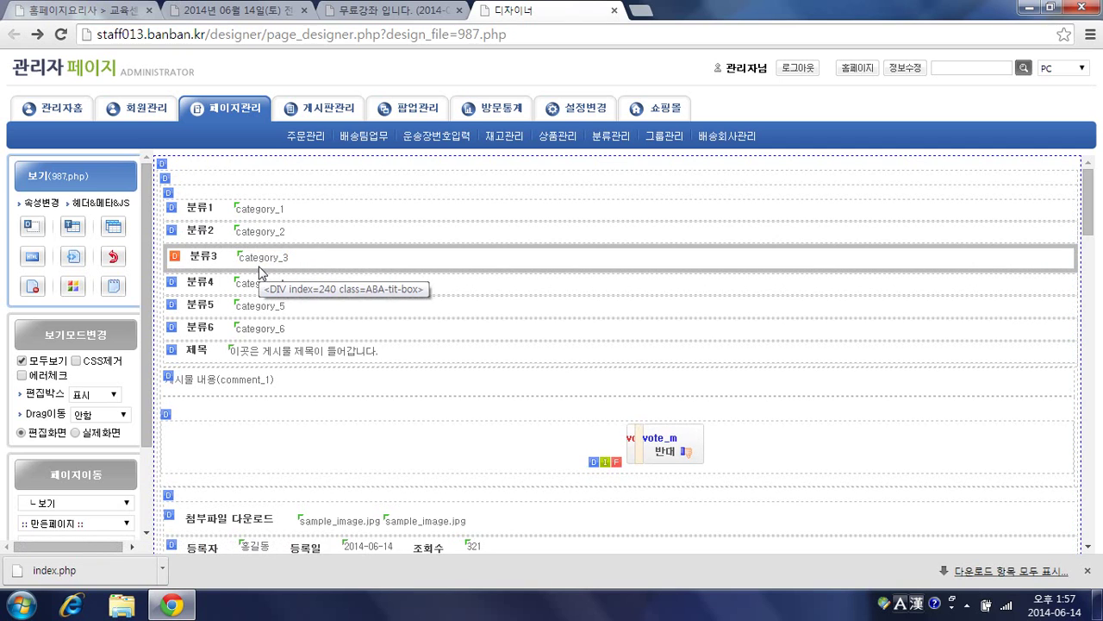
pyautogui.scroll(-1, 313, 374)
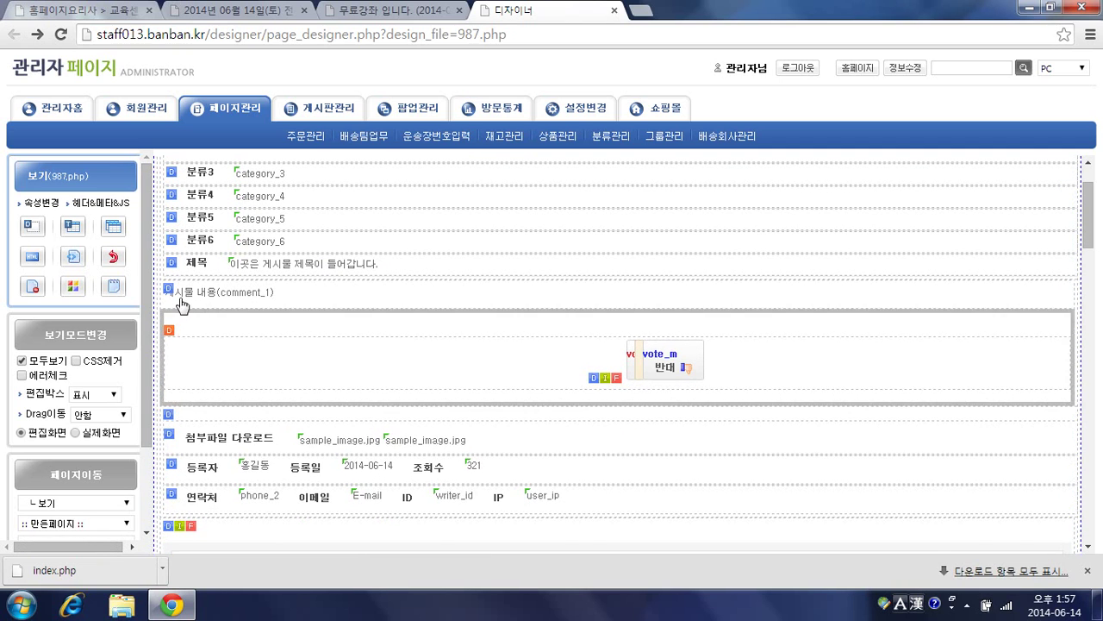
pyautogui.click(169, 292)
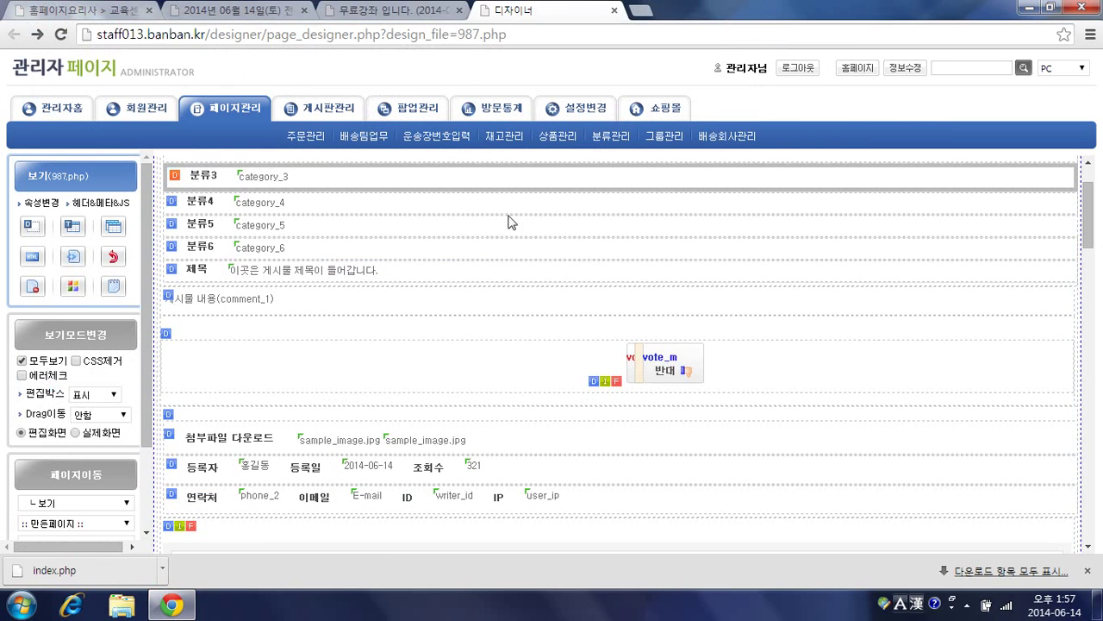
pyautogui.click(172, 294)
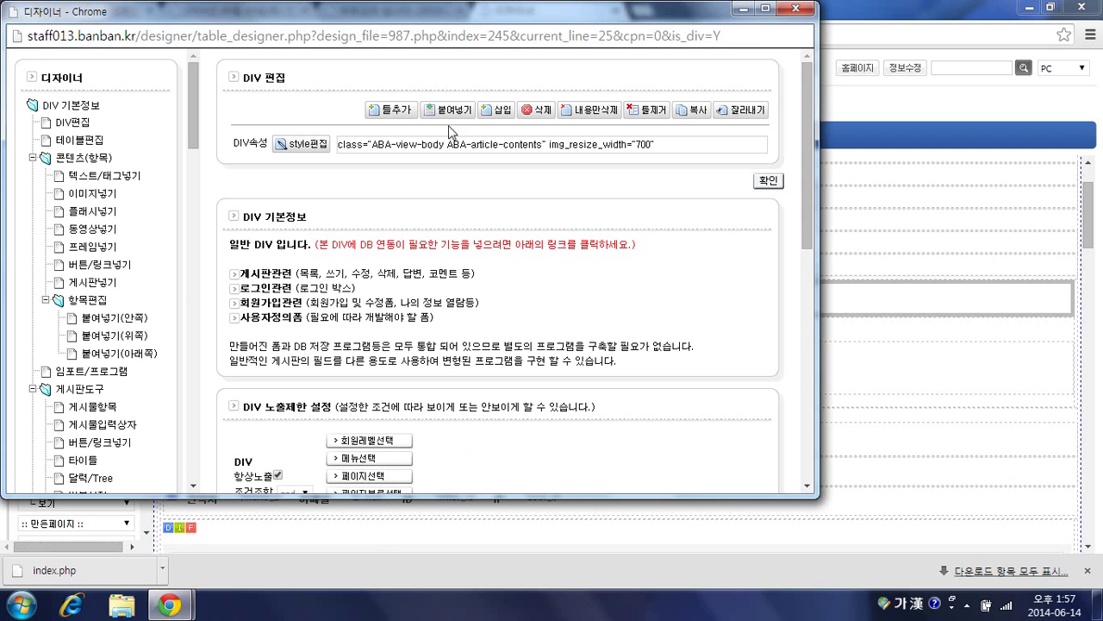
pyautogui.click(452, 110)
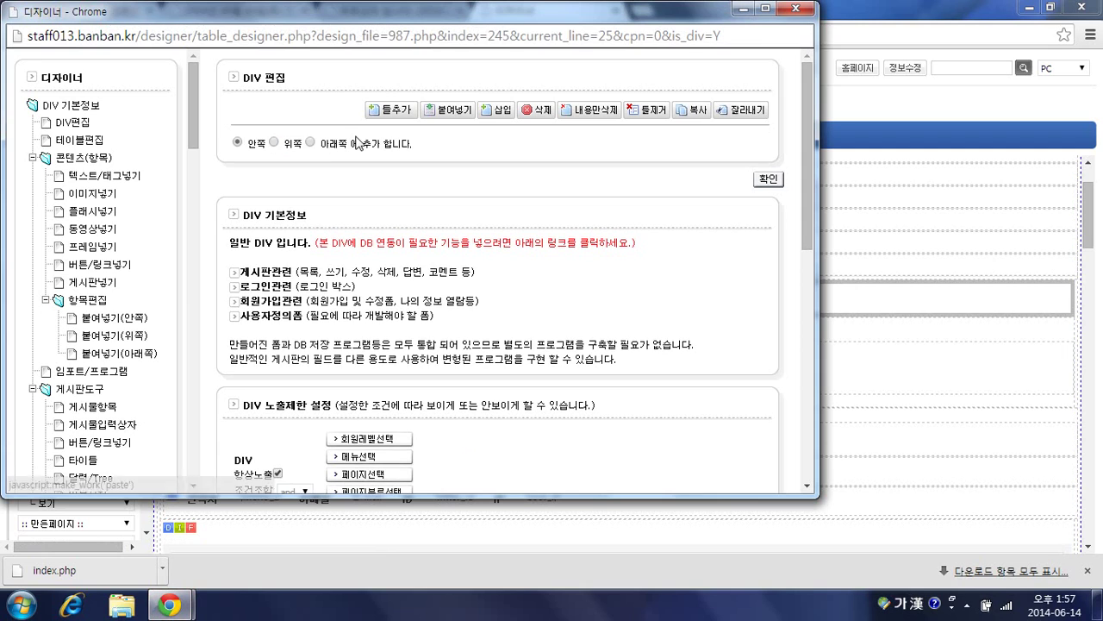
pyautogui.click(766, 180)
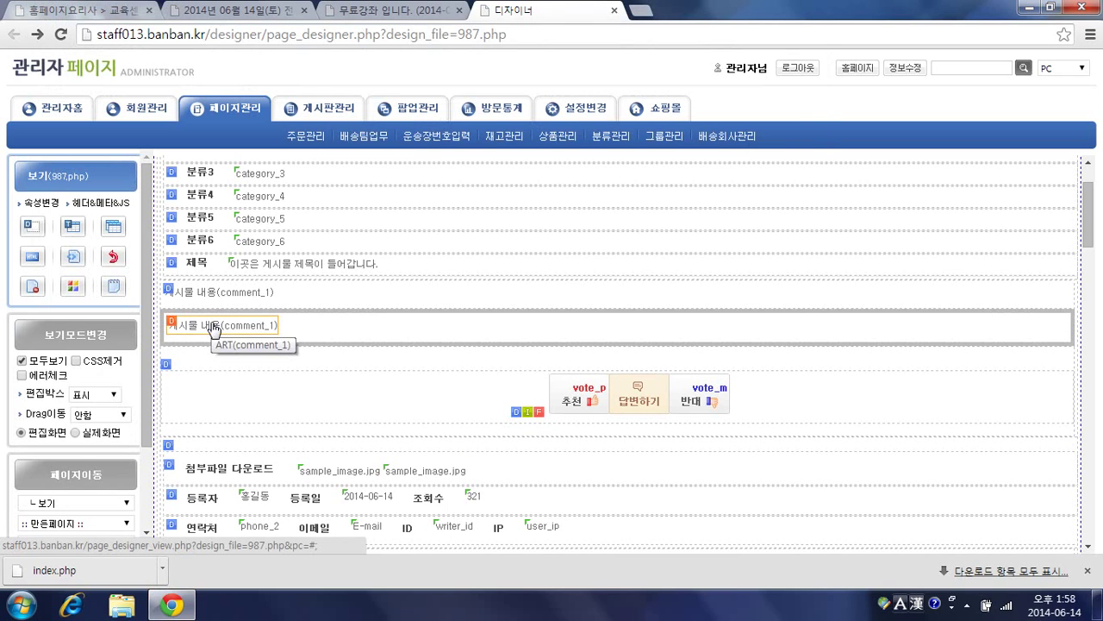
# Step: Make the copied row a 저장&확인 text button labelled 강좌신청하기
pyautogui.doubleClick(214, 328)
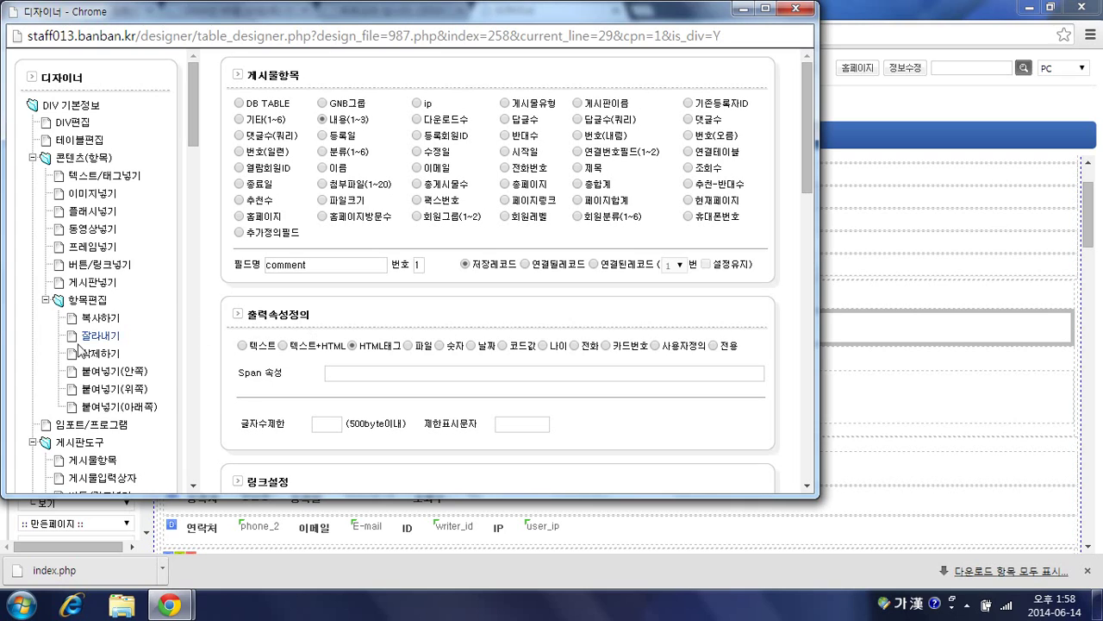
pyautogui.scroll(-1, 78, 348)
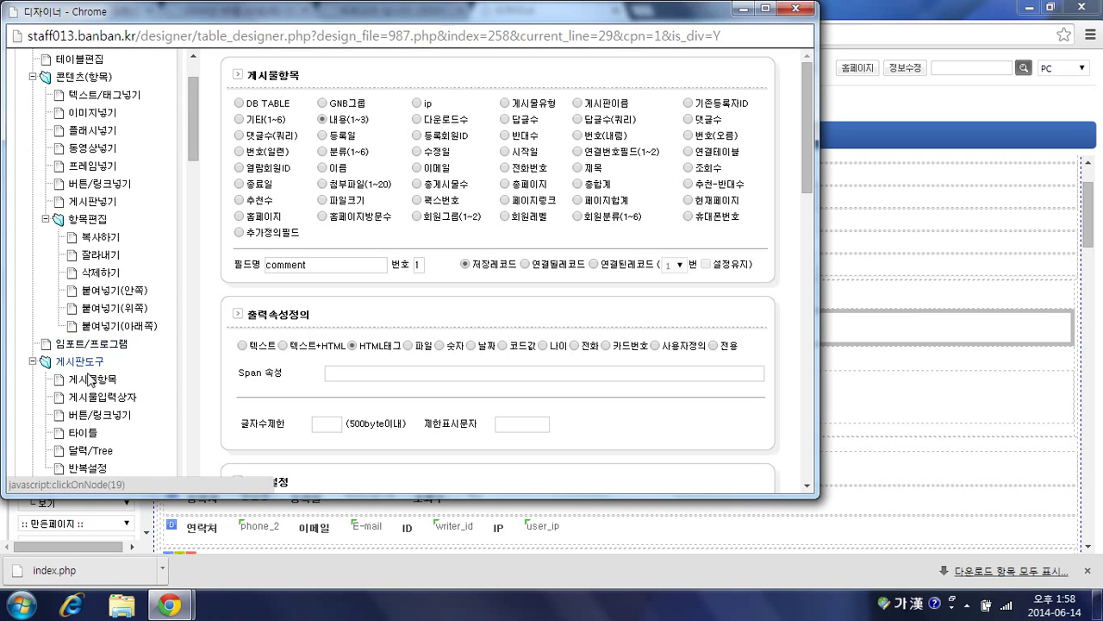
pyautogui.click(90, 420)
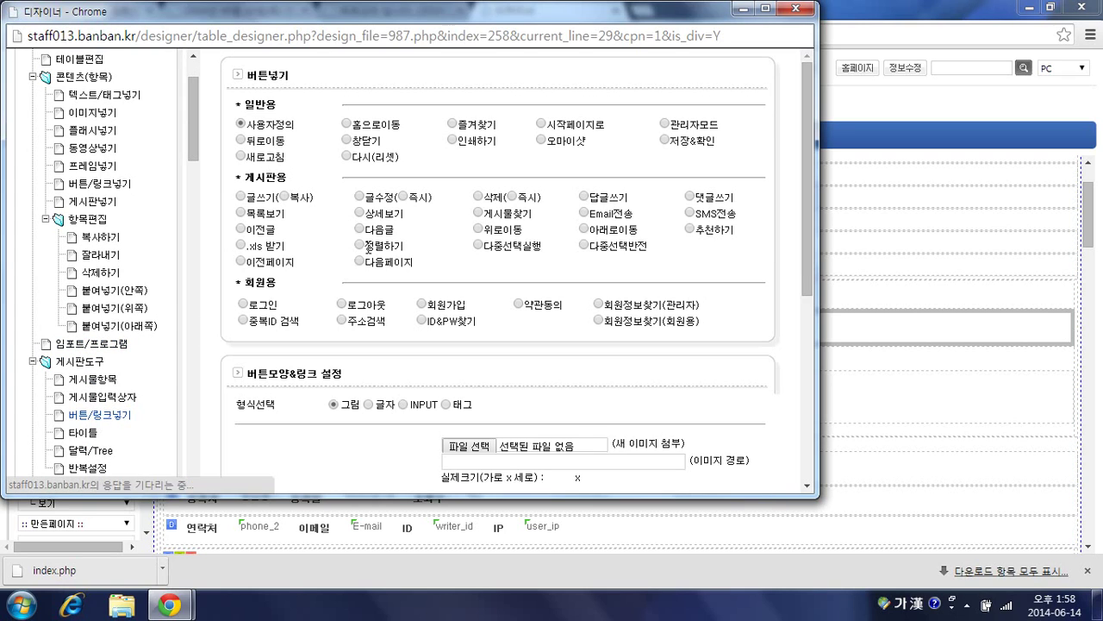
pyautogui.click(666, 140)
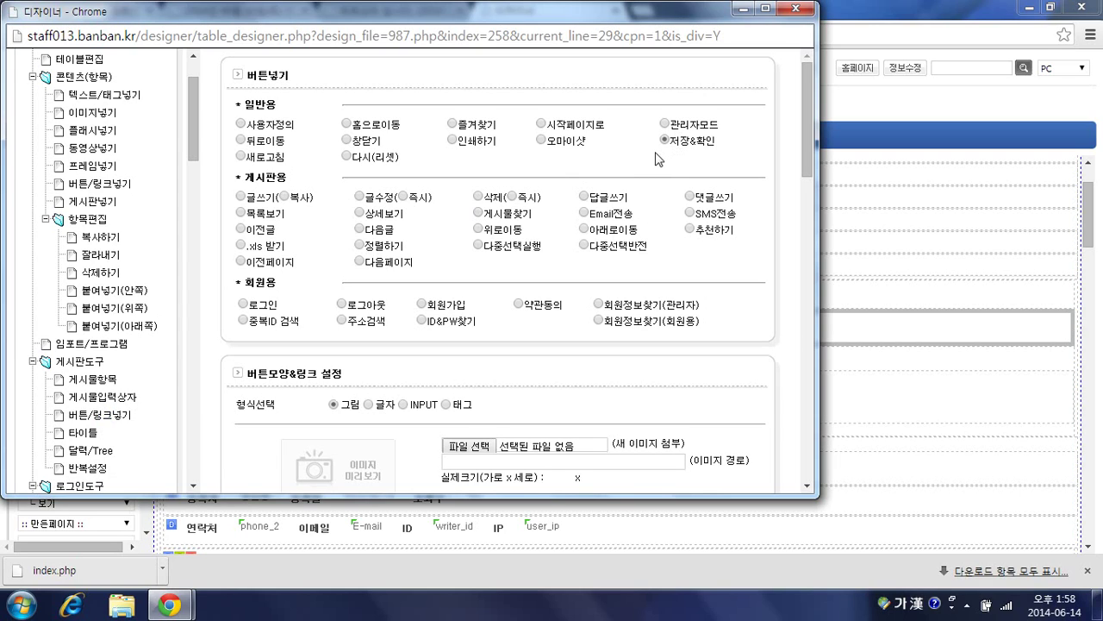
pyautogui.scroll(-1, 514, 189)
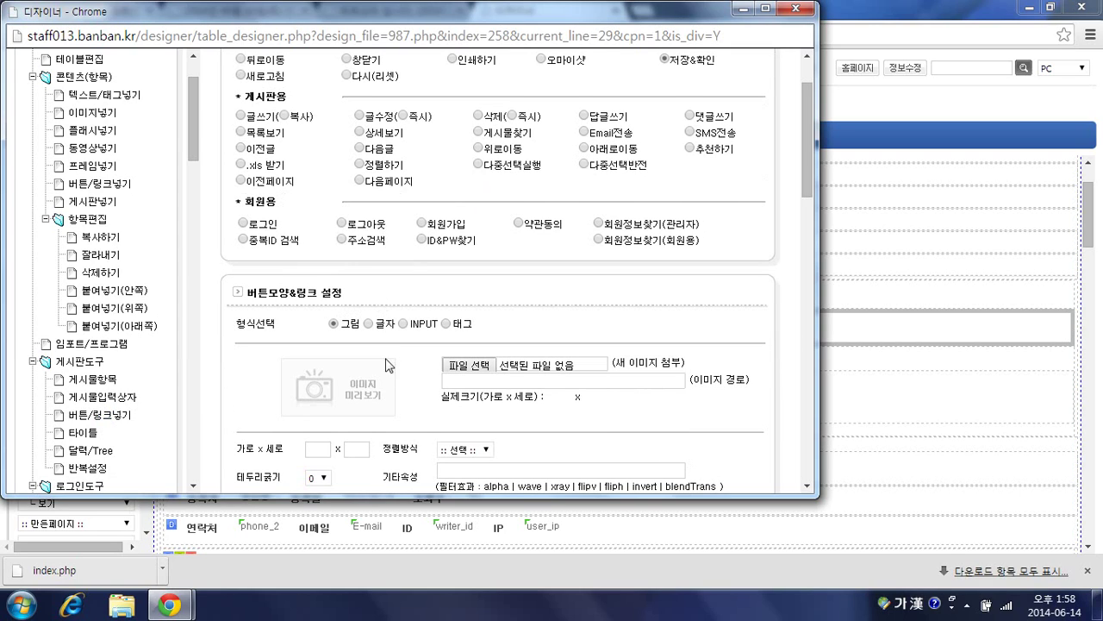
pyautogui.click(368, 324)
pyautogui.click(312, 364)
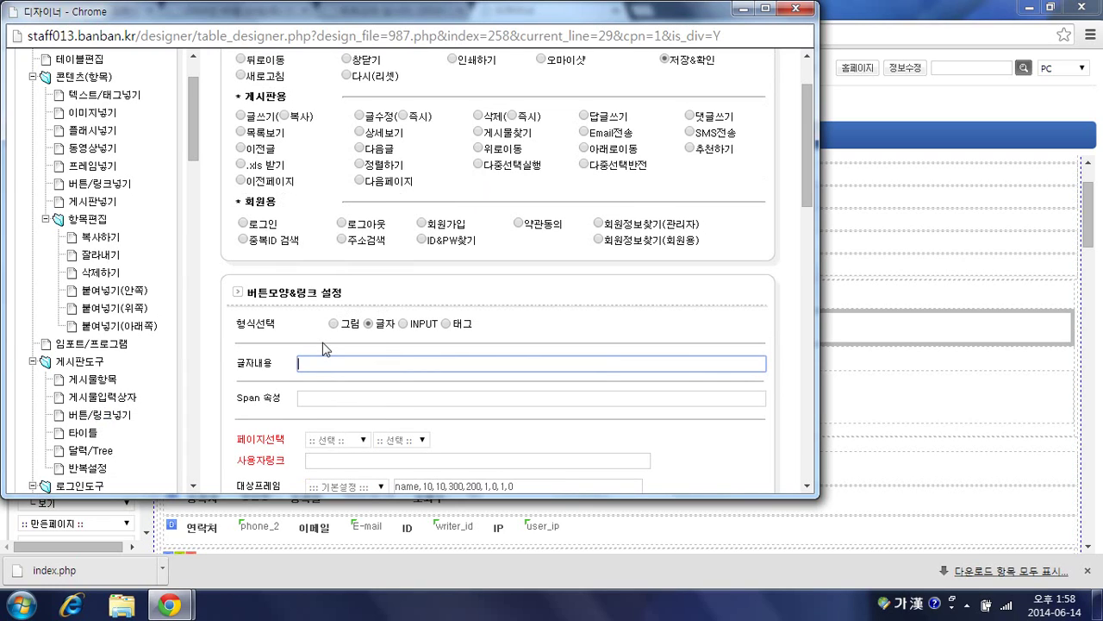
pyautogui.write('신청하기')
pyautogui.press('Home')
pyautogui.write('강좌')
pyautogui.scroll(-4, 475, 295)
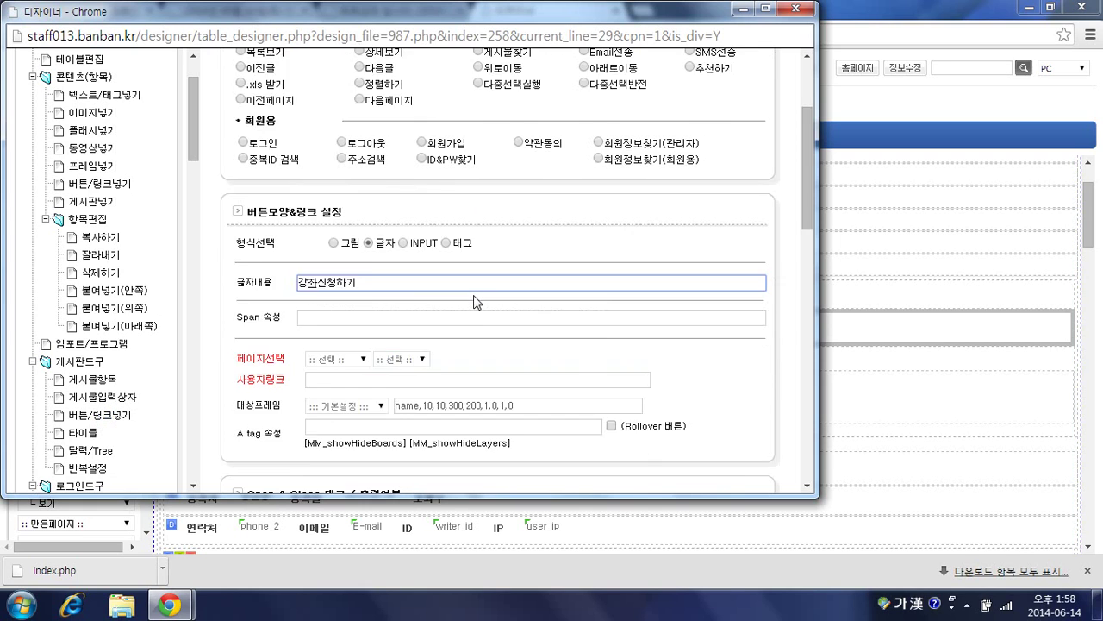
pyautogui.scroll(-1, 620, 388)
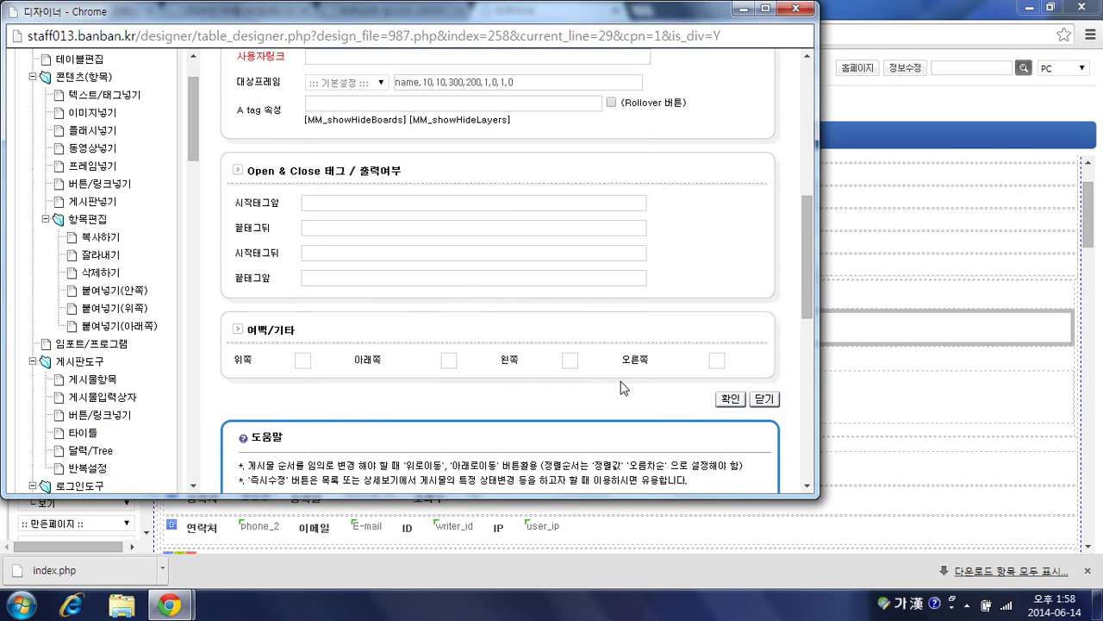
pyautogui.scroll(1, 726, 409)
pyautogui.scroll(-2, 723, 391)
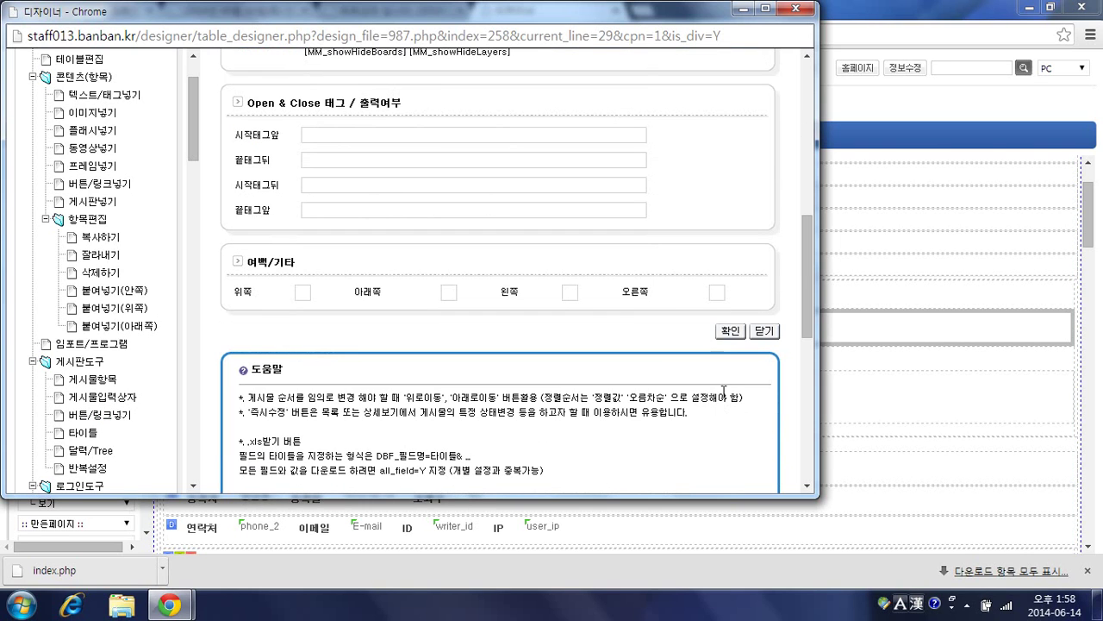
pyautogui.click(729, 332)
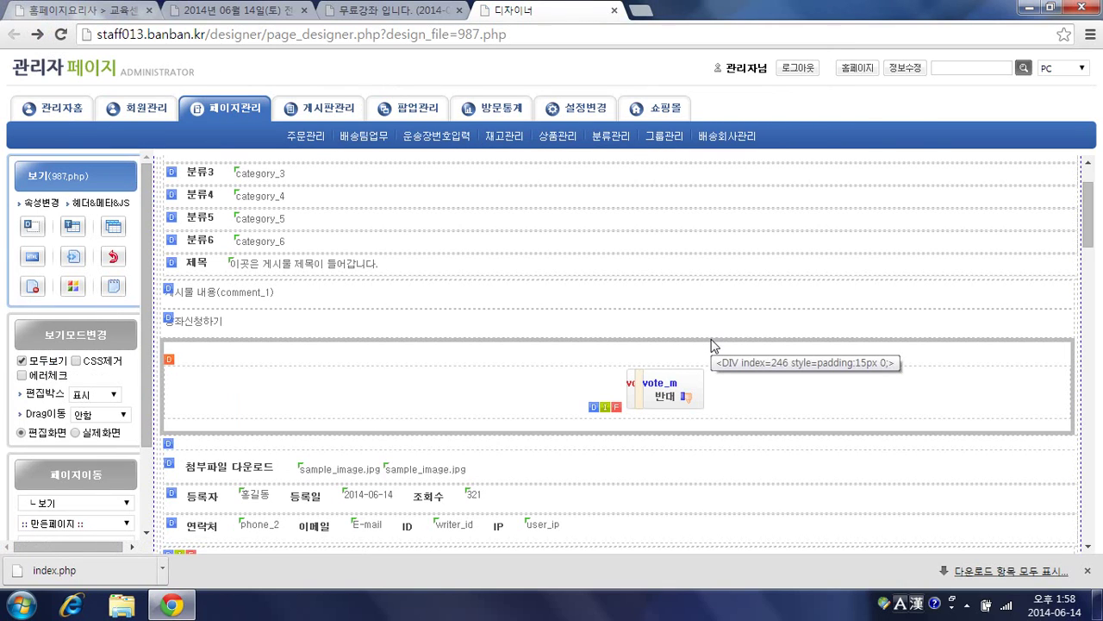
pyautogui.click(411, 12)
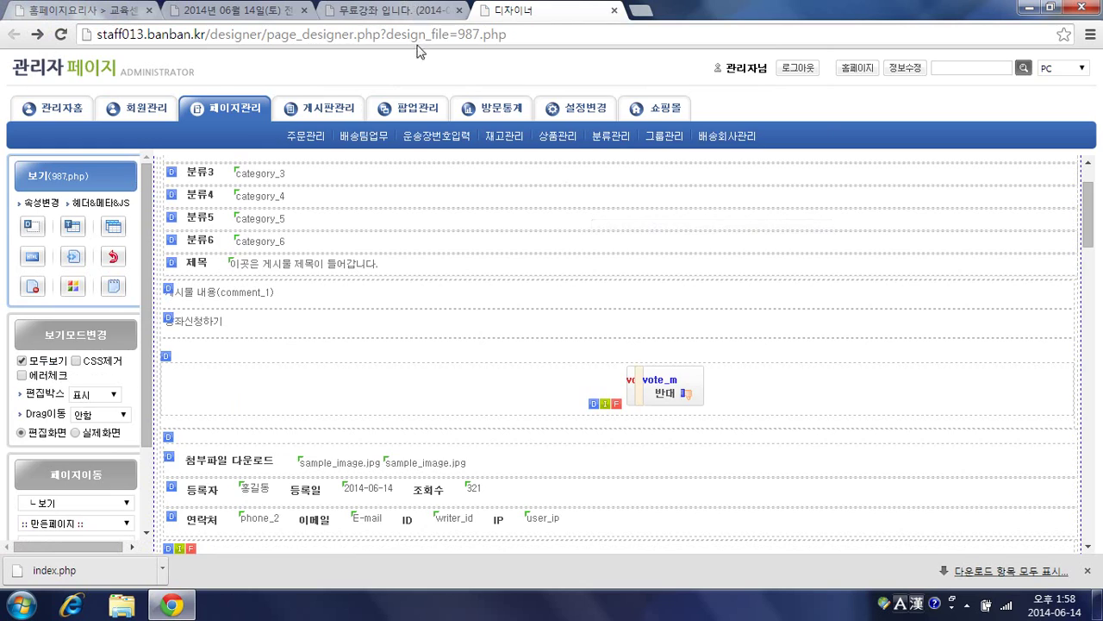
pyautogui.press('F5')
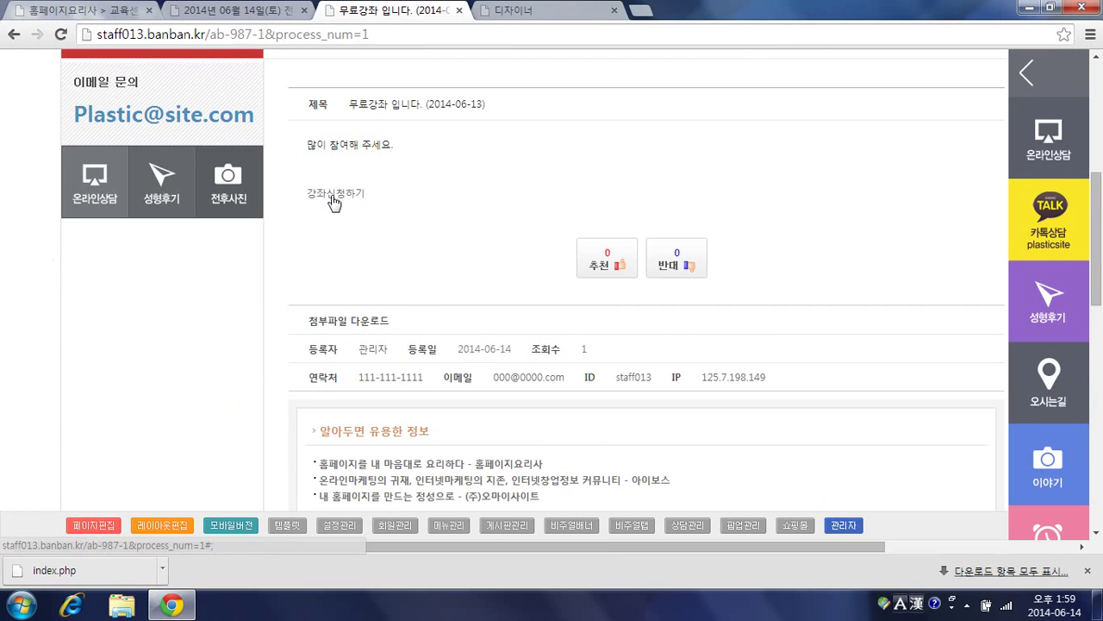
pyautogui.tripleClick(333, 202)
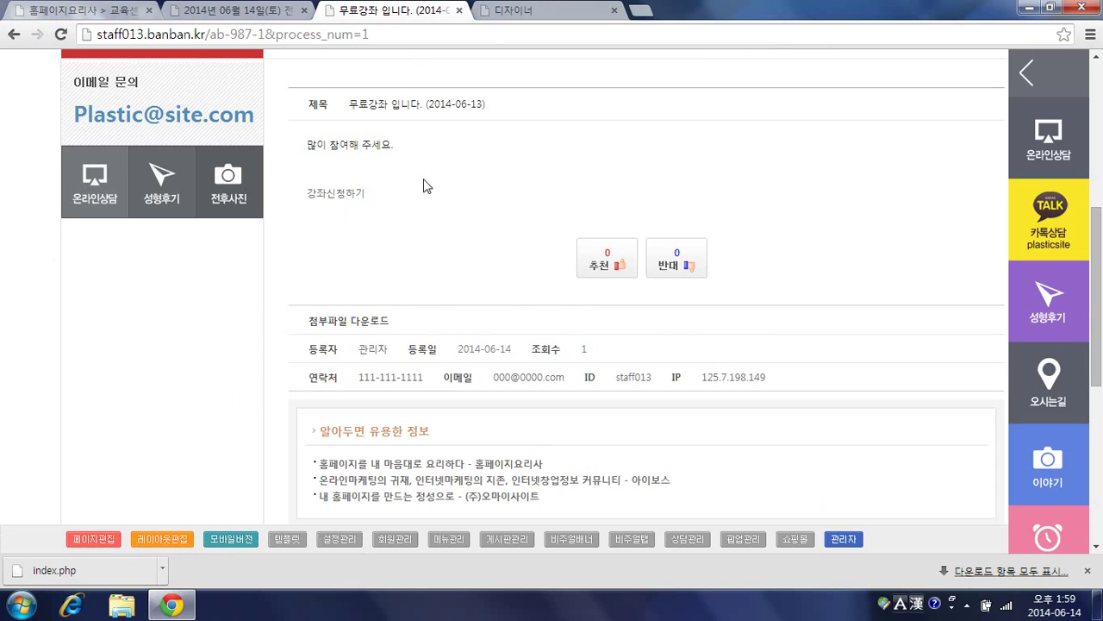
pyautogui.click(524, 13)
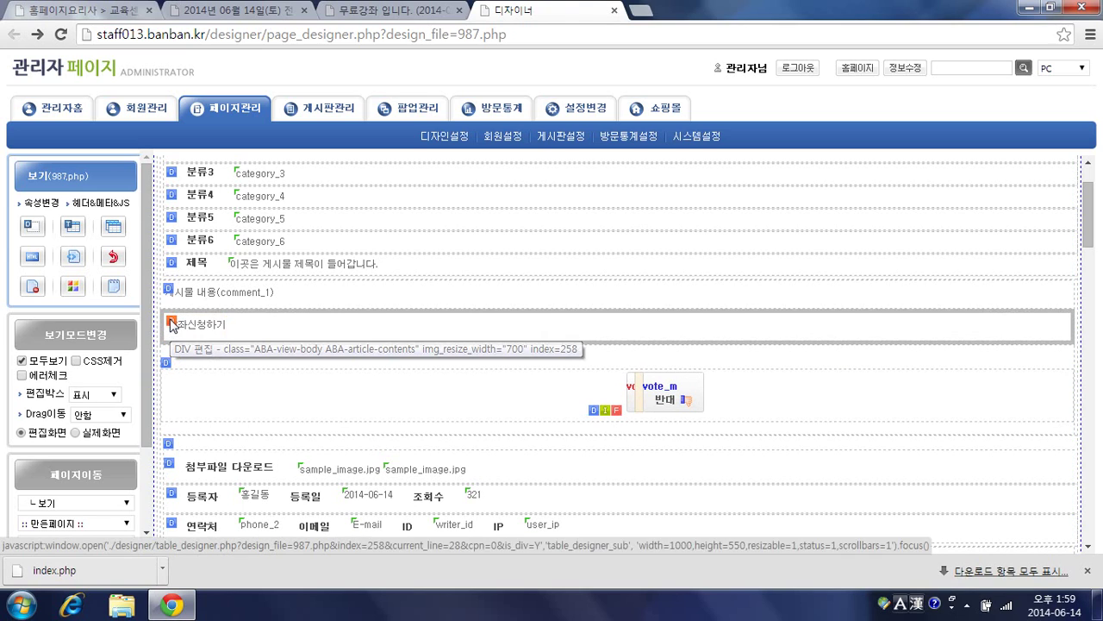
# Step: Set the 강좌신청하기 area's form type to 연결글쓰기, save, and go back to the post
pyautogui.click(172, 324)
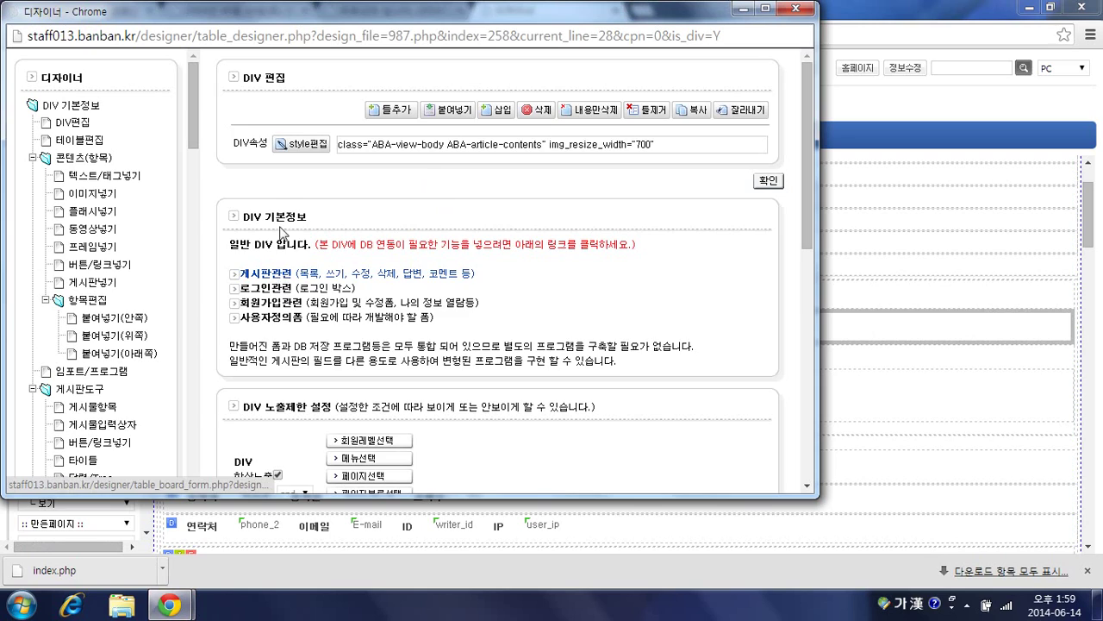
pyautogui.click(268, 273)
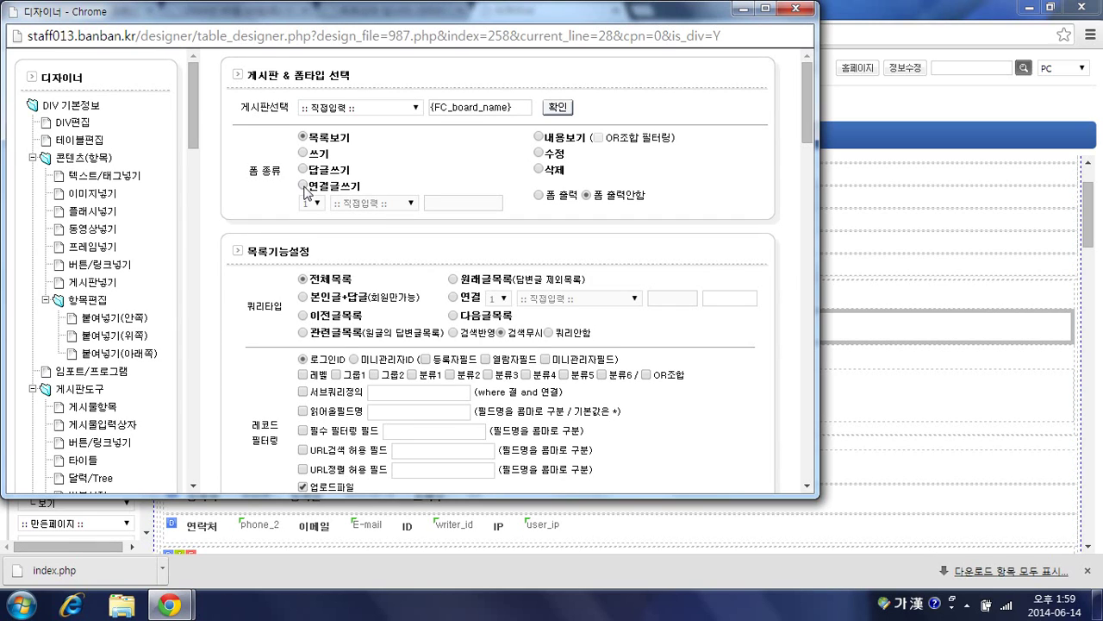
pyautogui.click(304, 187)
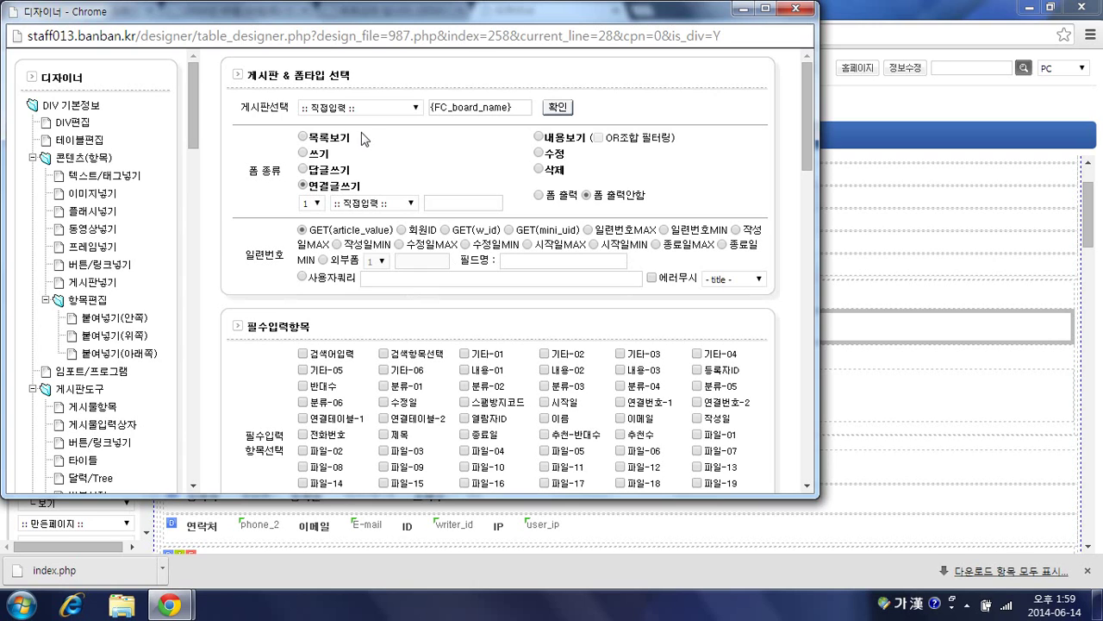
pyautogui.click(557, 107)
pyautogui.click(401, 11)
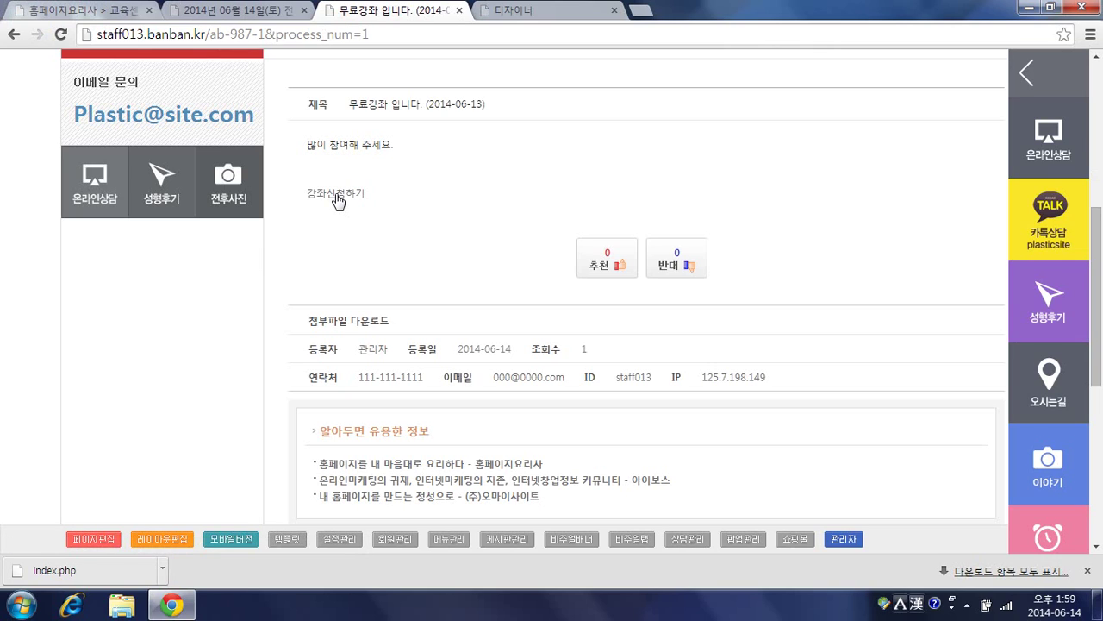
# Step: Turn on 폼 출력 for the 강좌신청하기 area's 연결글쓰기 form, then return to the post
pyautogui.click(514, 12)
pyautogui.click(170, 321)
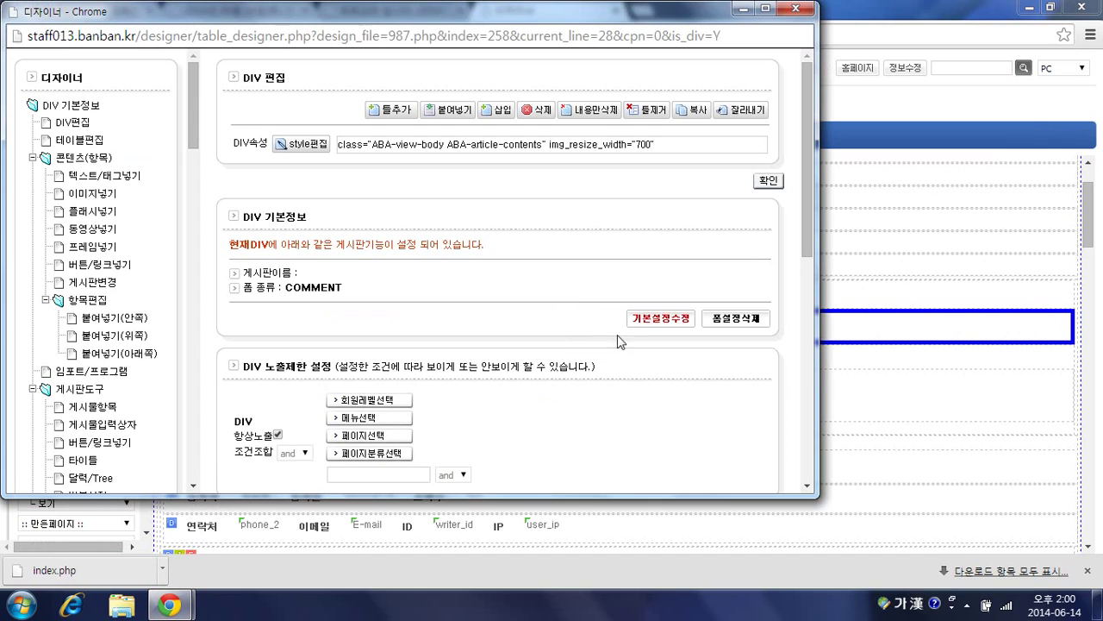
pyautogui.click(689, 316)
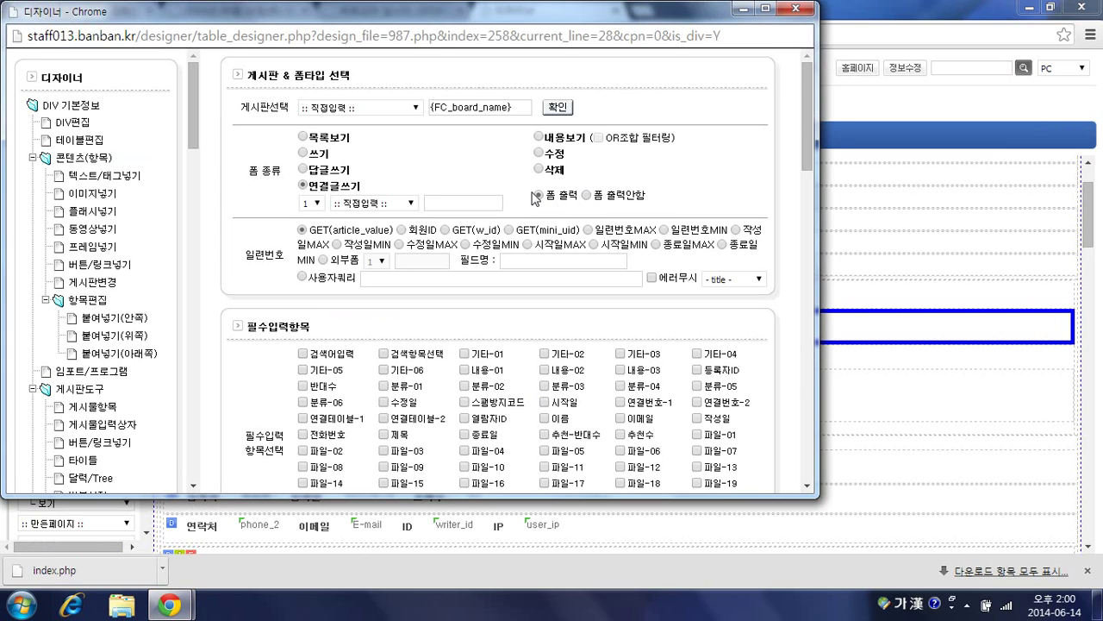
pyautogui.scroll(-4, 551, 224)
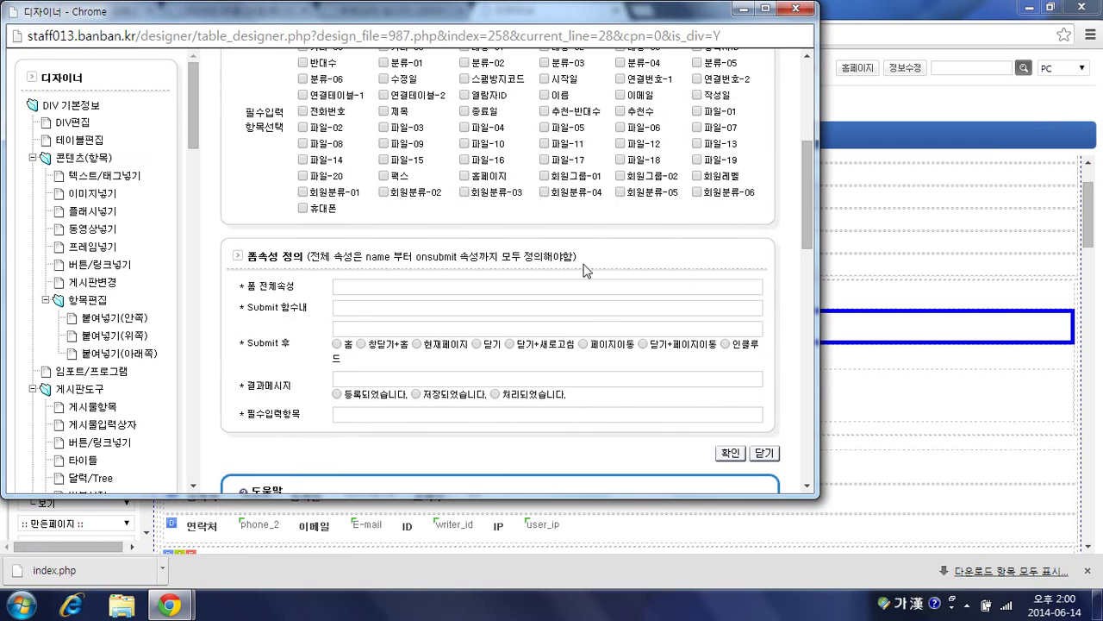
pyautogui.scroll(-1, 584, 270)
pyautogui.scroll(5, 586, 276)
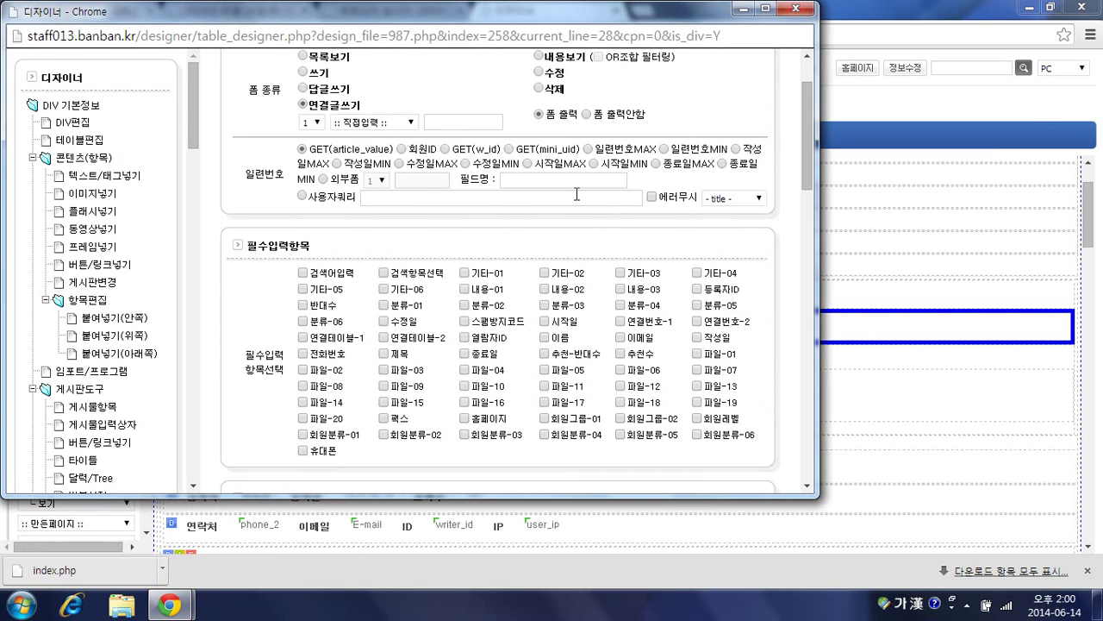
pyautogui.scroll(-3, 678, 241)
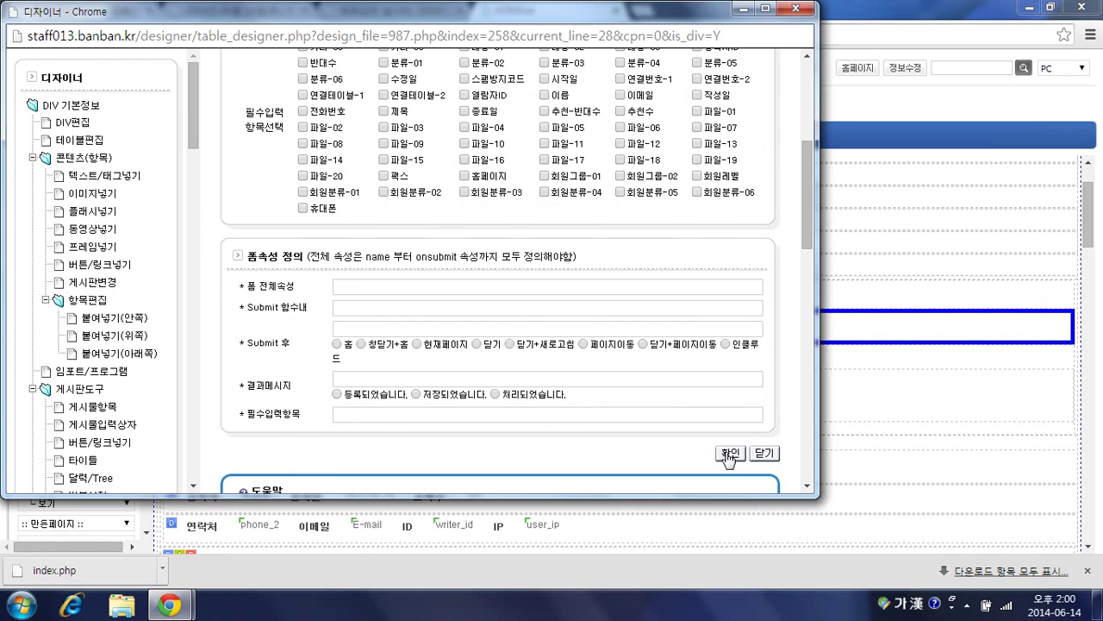
pyautogui.click(728, 454)
pyautogui.click(366, 11)
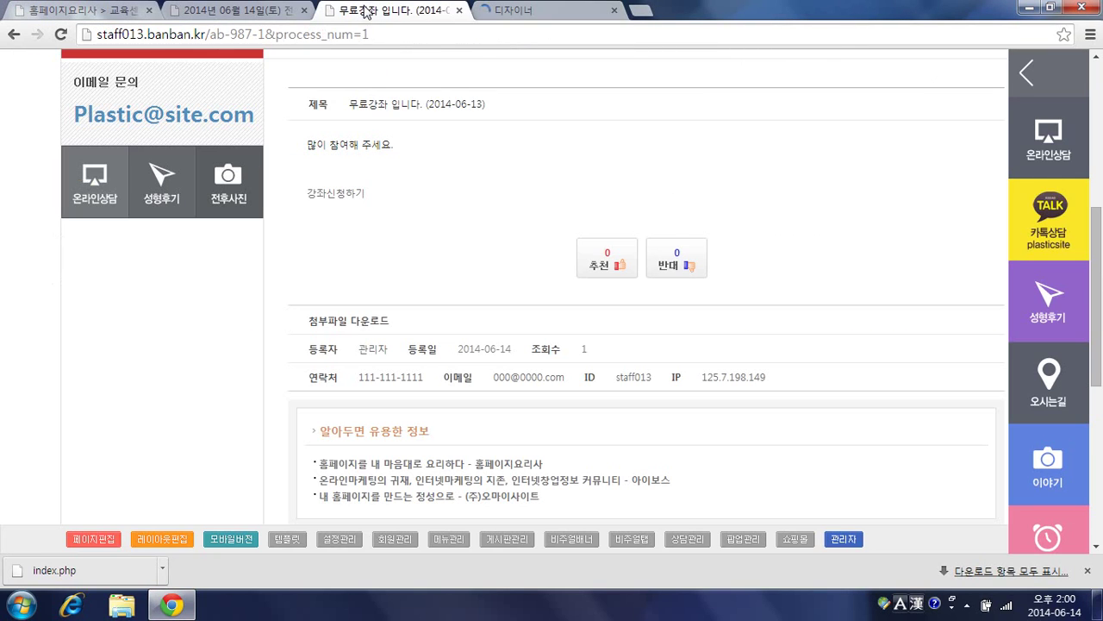
# Step: Reload the post, test the 강좌신청하기 link, and delete the resulting test comment
pyautogui.press('F5')
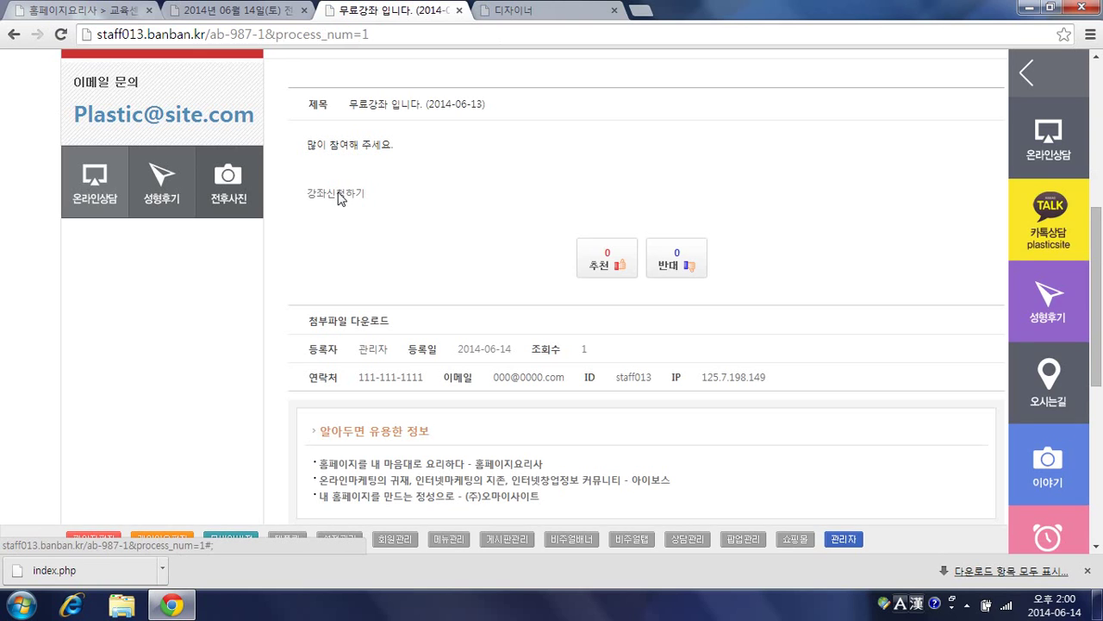
pyautogui.click(338, 200)
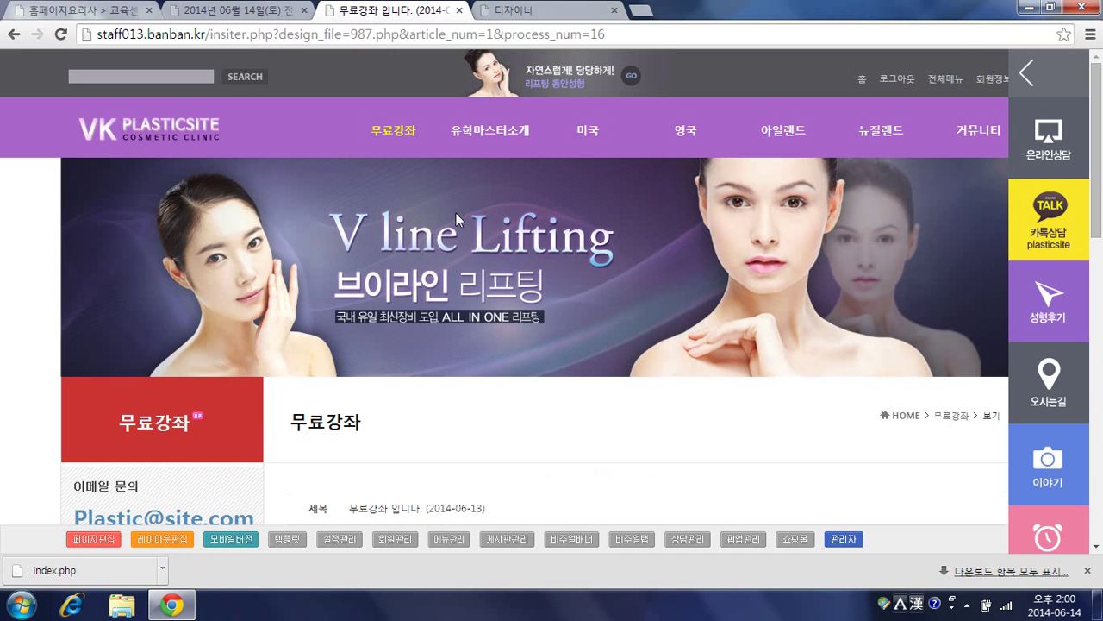
pyautogui.scroll(-5, 456, 213)
pyautogui.scroll(-5, 457, 219)
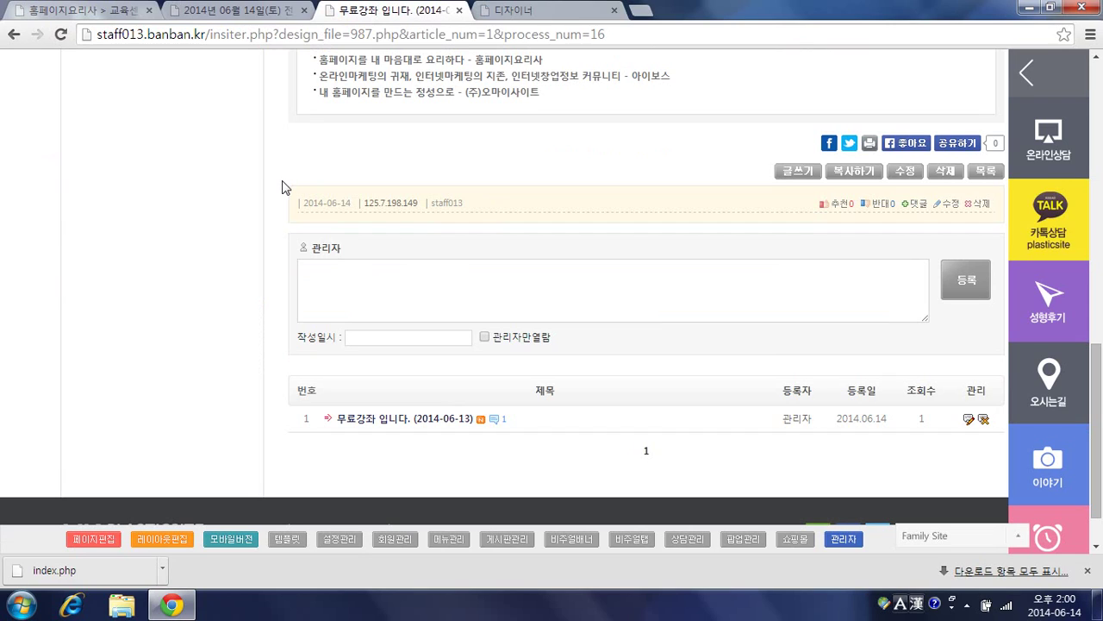
pyautogui.click(979, 207)
pyautogui.click(589, 138)
# Step: Open the DIV editor for the 강좌신청하기 area in the designer
pyautogui.scroll(5, 502, 233)
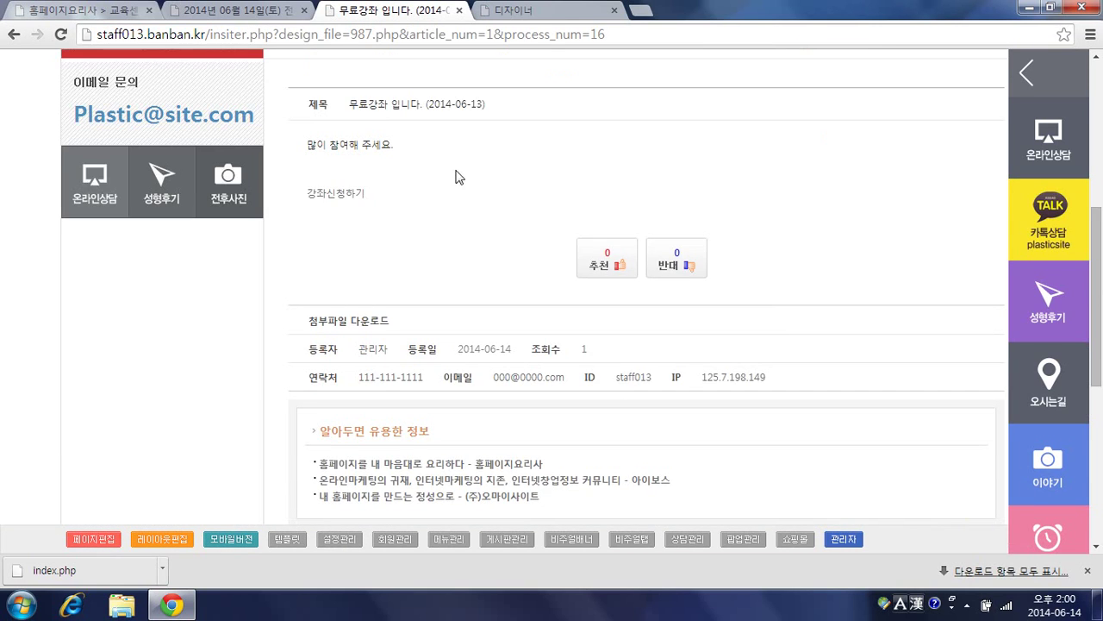
pyautogui.click(556, 11)
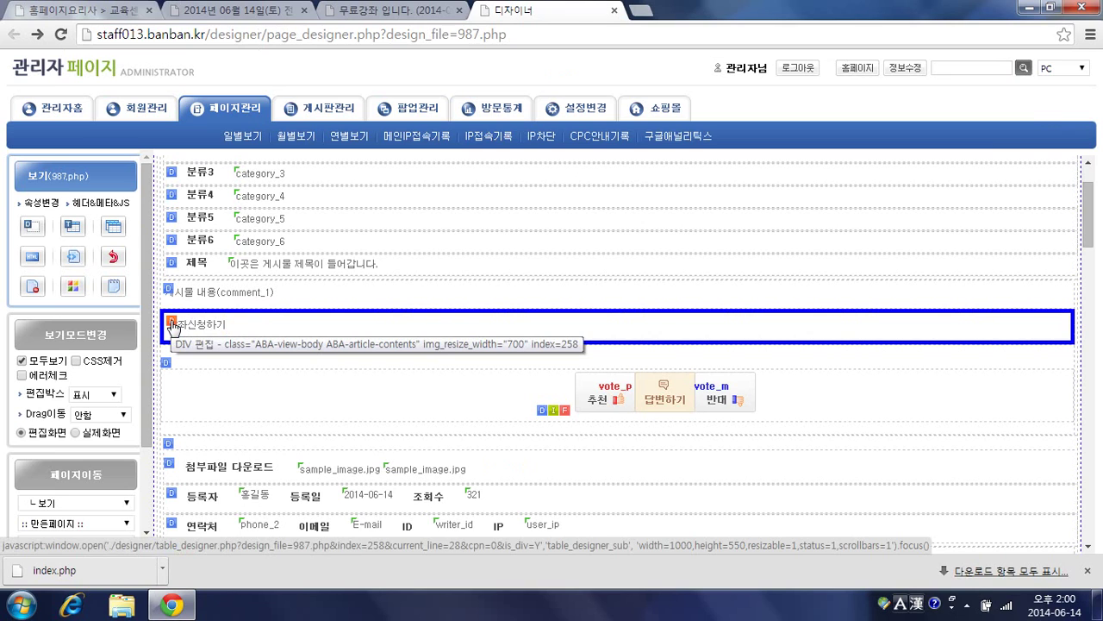
pyautogui.click(171, 325)
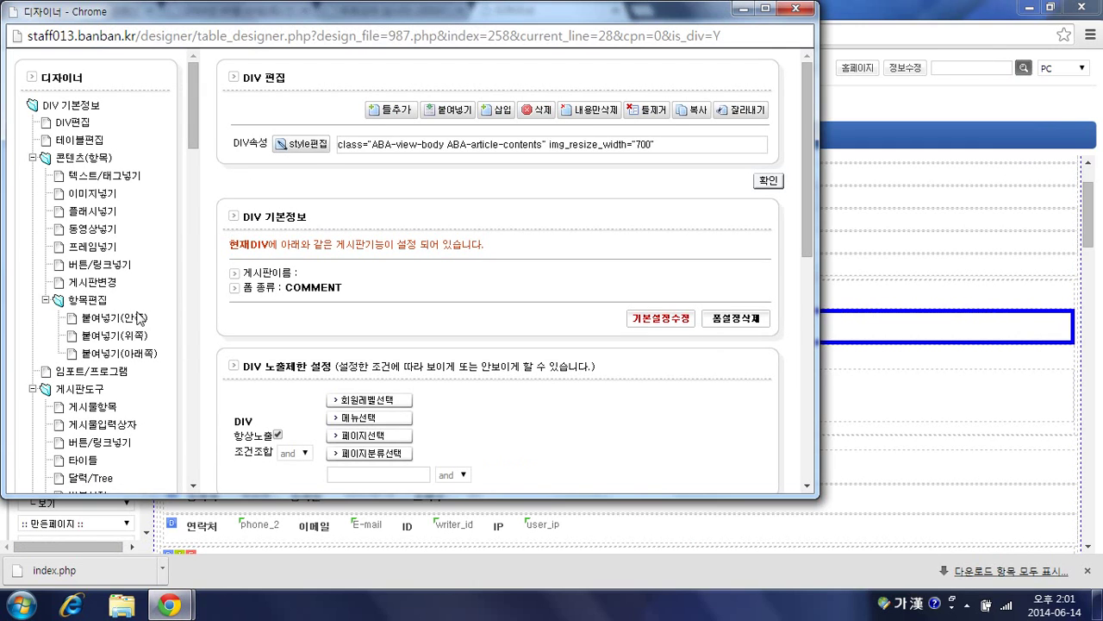
# Step: Add a 내용(1~3) input box using comment field 1, save, and return to the post
pyautogui.scroll(-1, 89, 398)
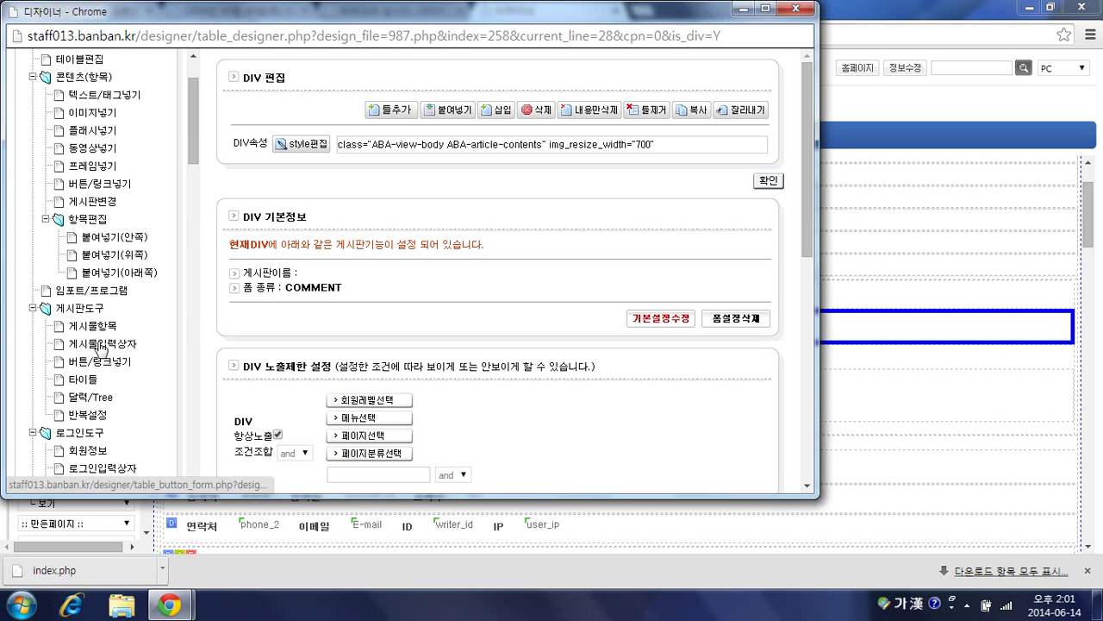
pyautogui.click(189, 323)
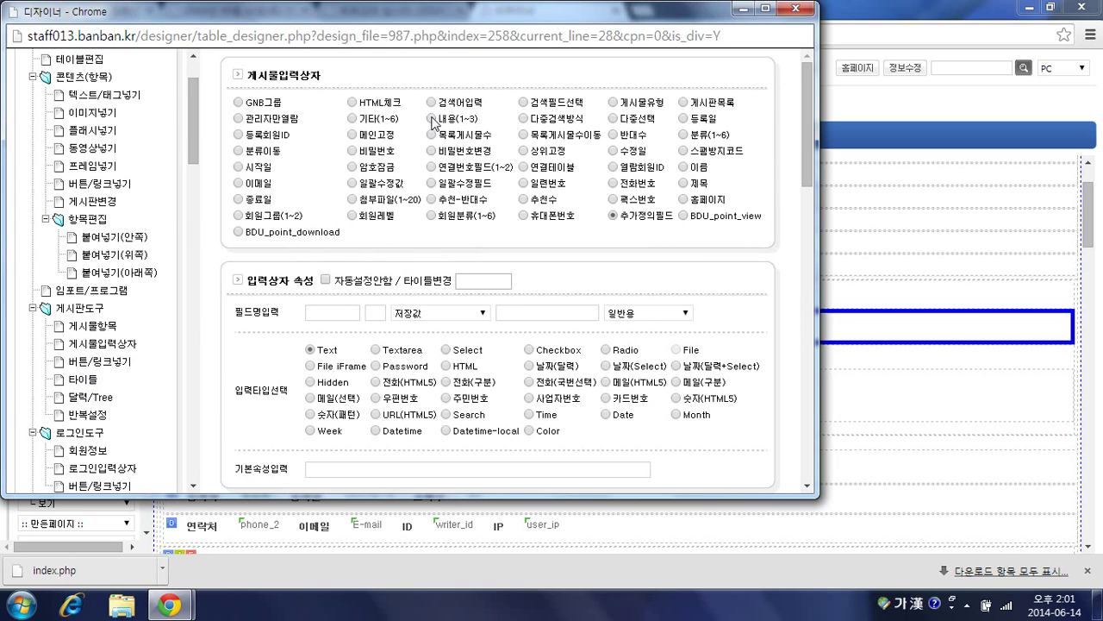
pyautogui.click(430, 118)
pyautogui.click(374, 313)
pyautogui.write('1')
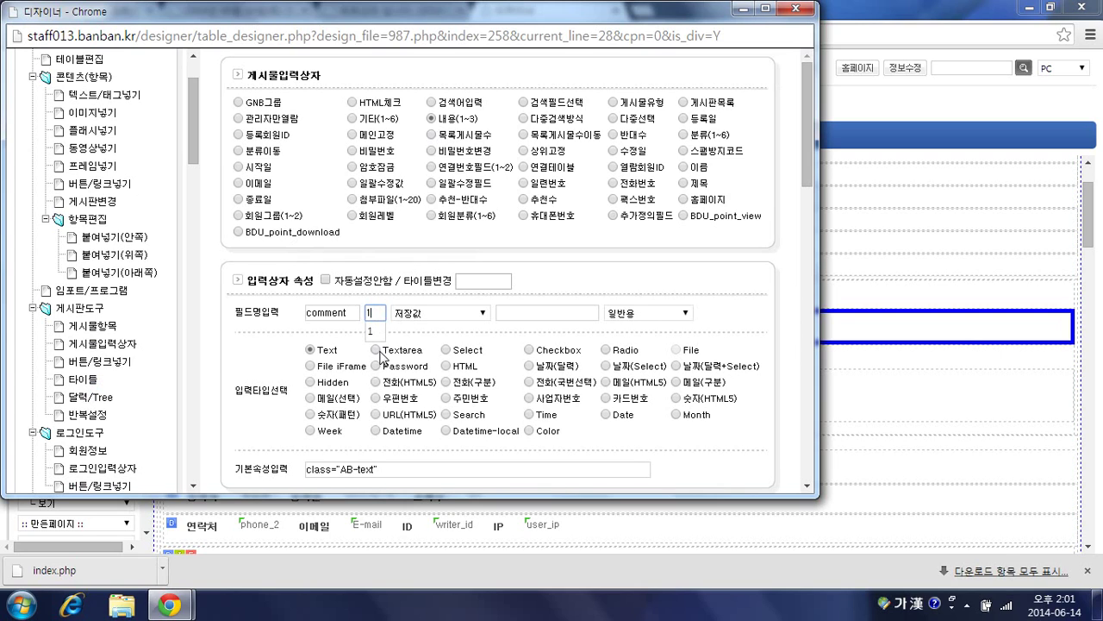
pyautogui.scroll(-1, 278, 353)
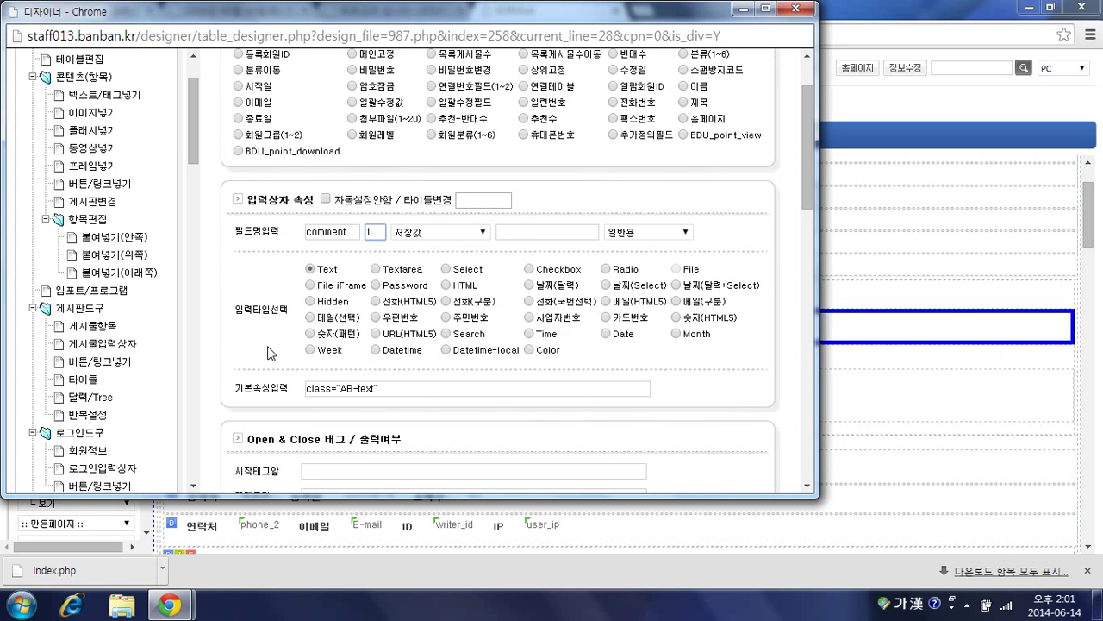
pyautogui.scroll(-3, 642, 355)
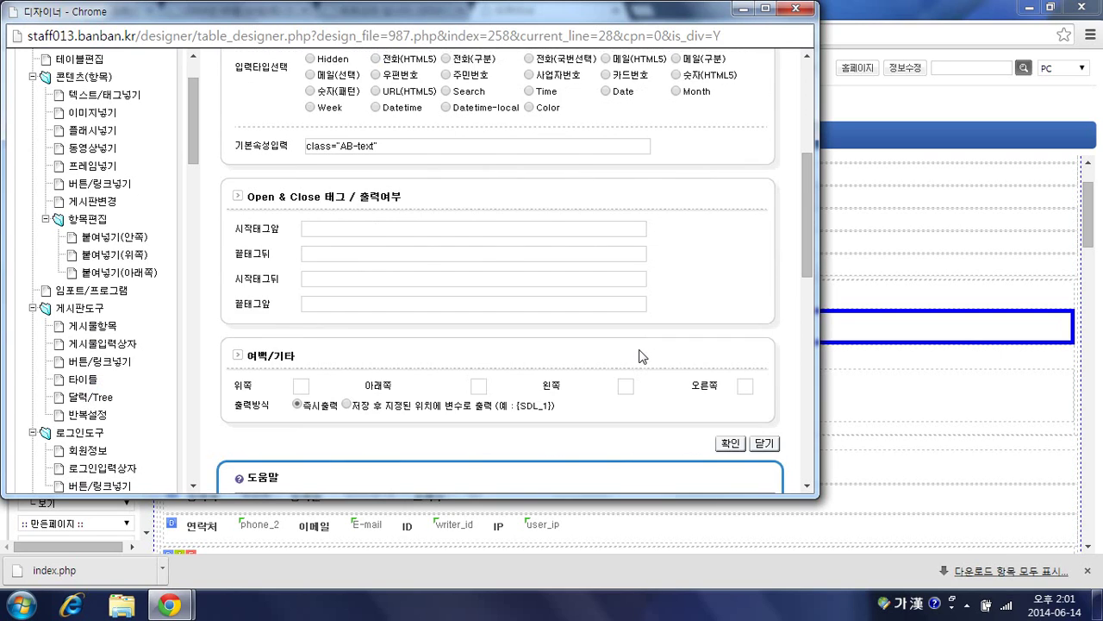
pyautogui.scroll(2, 699, 362)
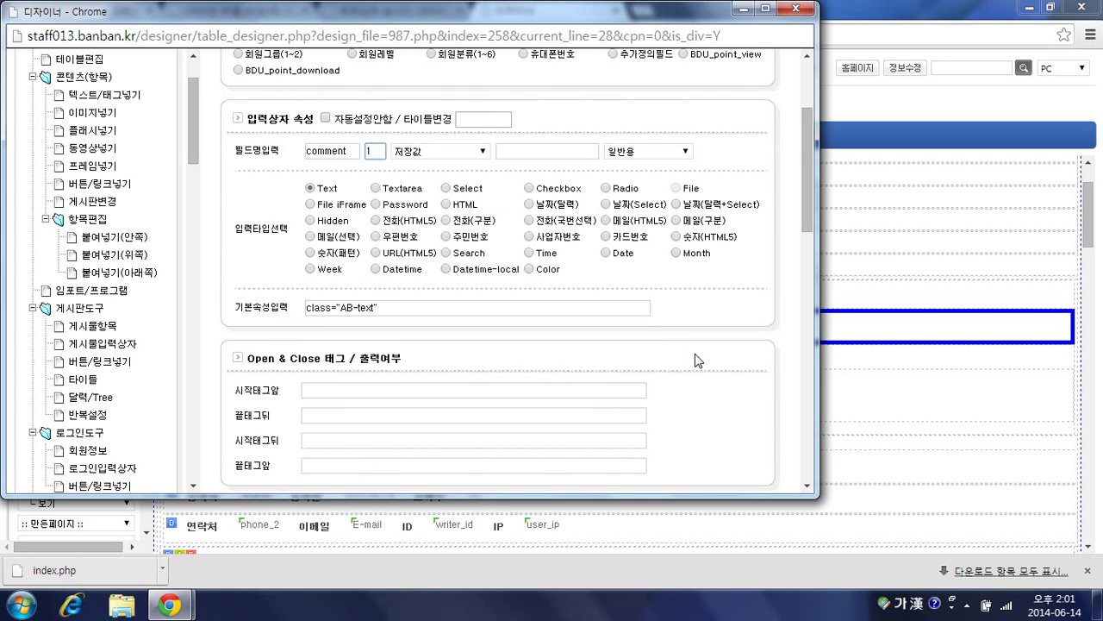
pyautogui.scroll(-3, 698, 360)
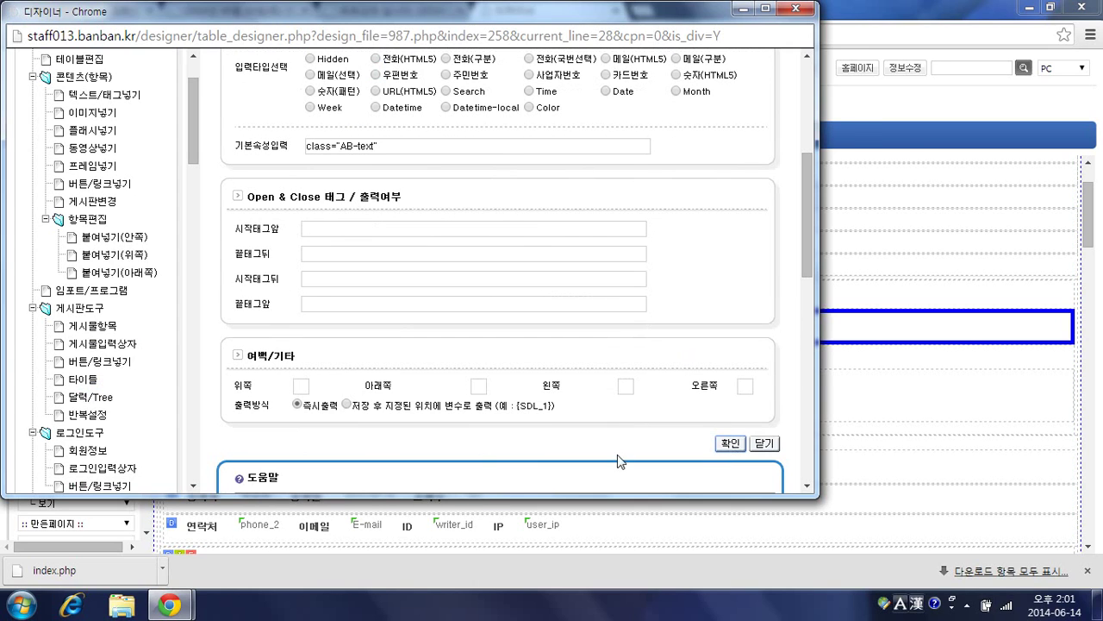
pyautogui.click(729, 447)
pyautogui.click(392, 12)
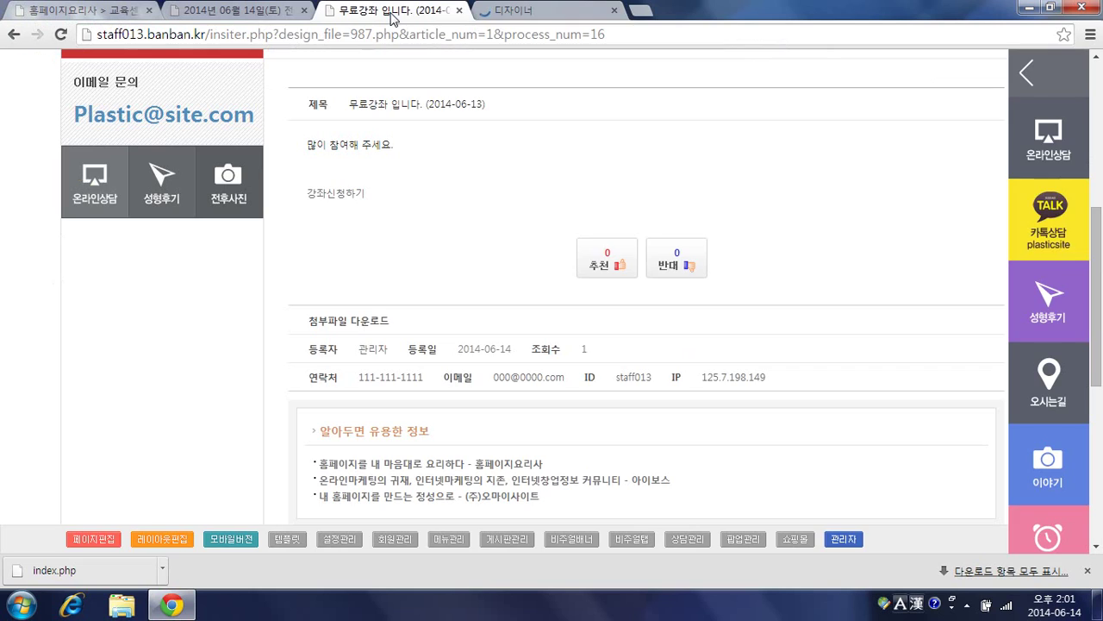
# Step: Reload the post to try the new input box, then open its settings in the designer
pyautogui.press('F5')
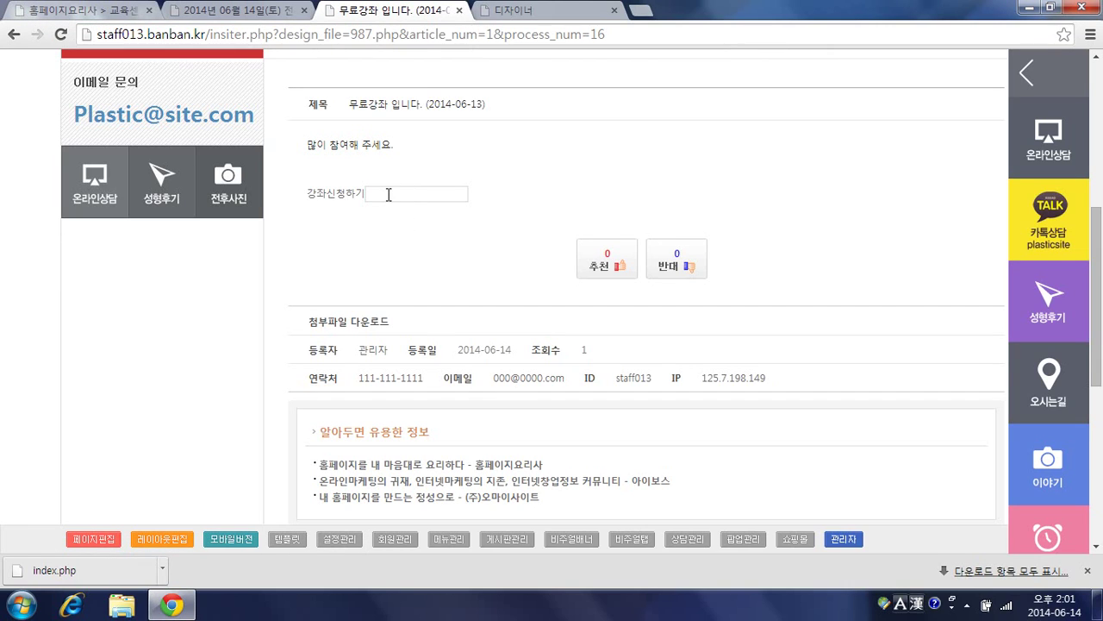
pyautogui.click(396, 199)
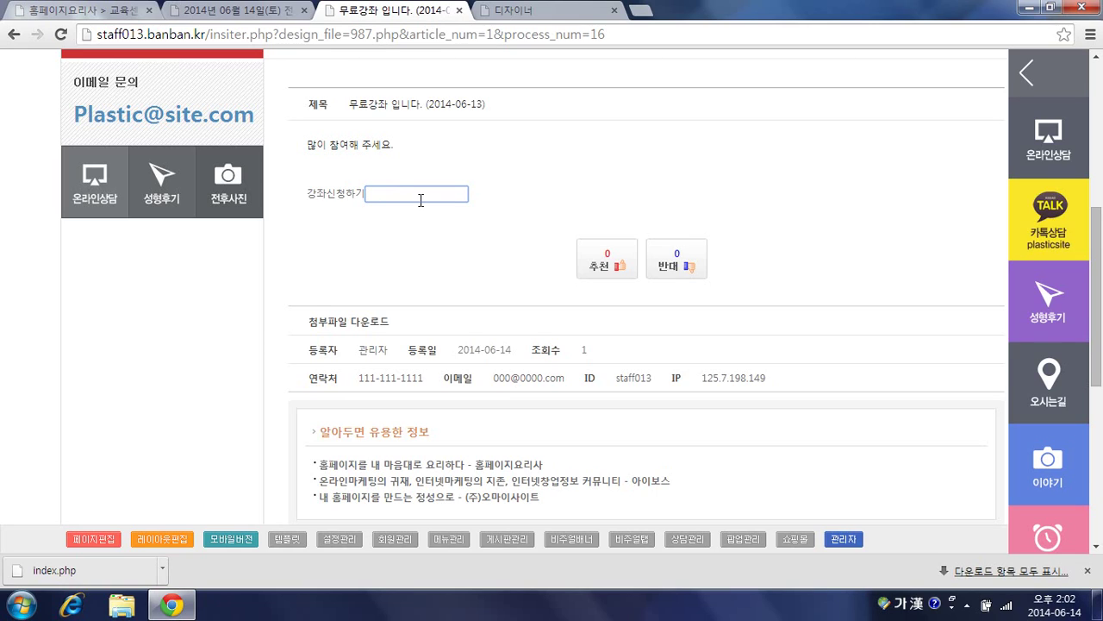
pyautogui.click(520, 10)
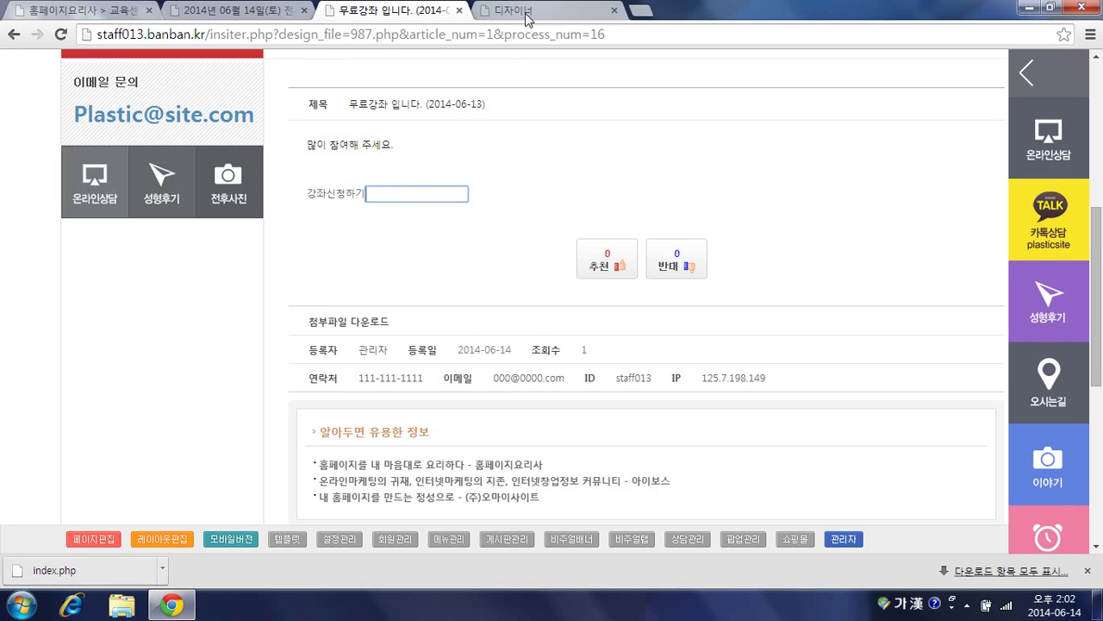
pyautogui.click(246, 322)
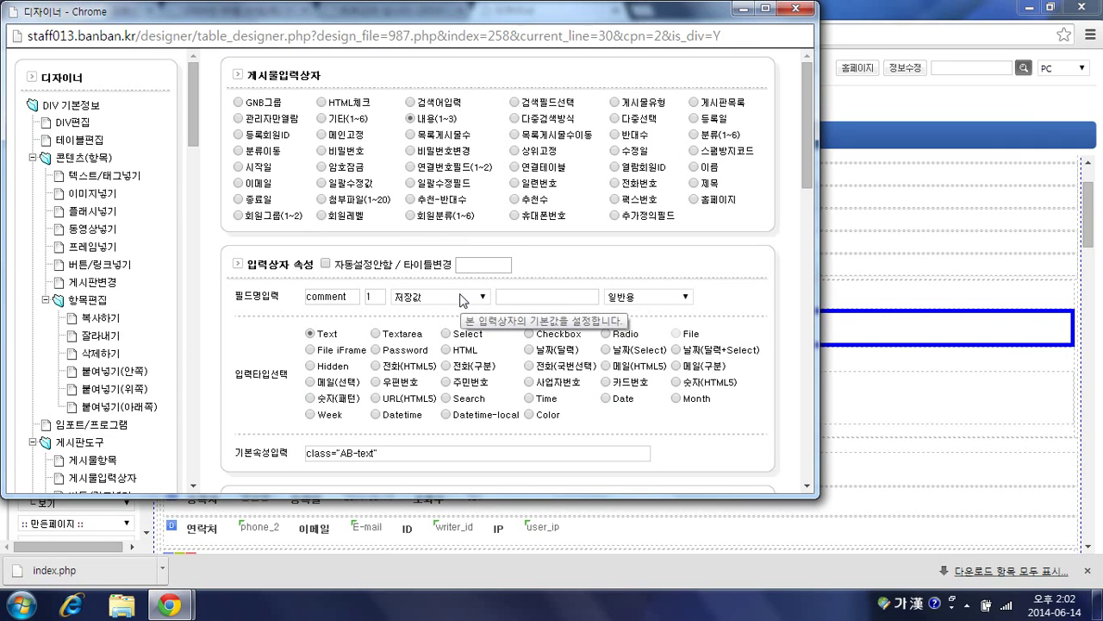
# Step: Set the comment input's default to 저장값->사용자값 with the value '접수되셨습니다.' and save
pyautogui.click(459, 299)
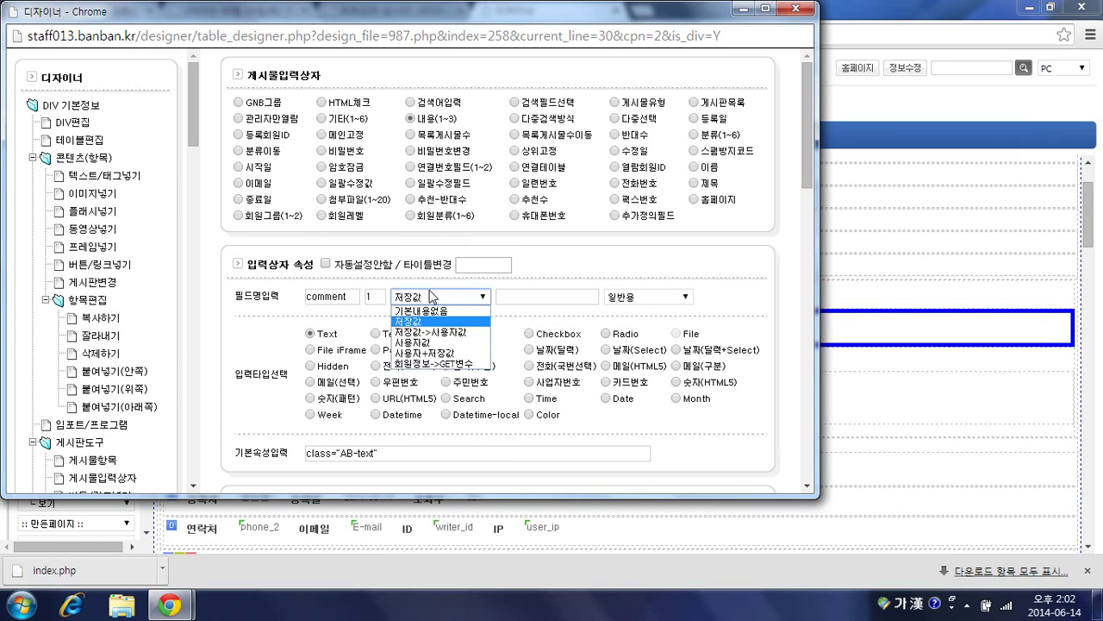
pyautogui.click(420, 335)
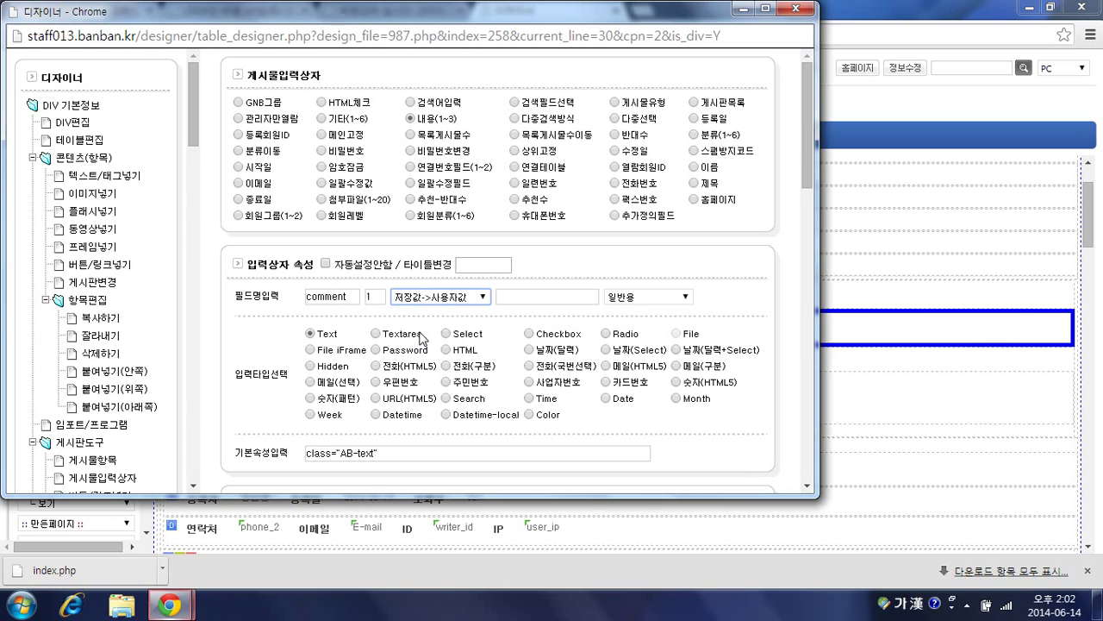
pyautogui.click(530, 300)
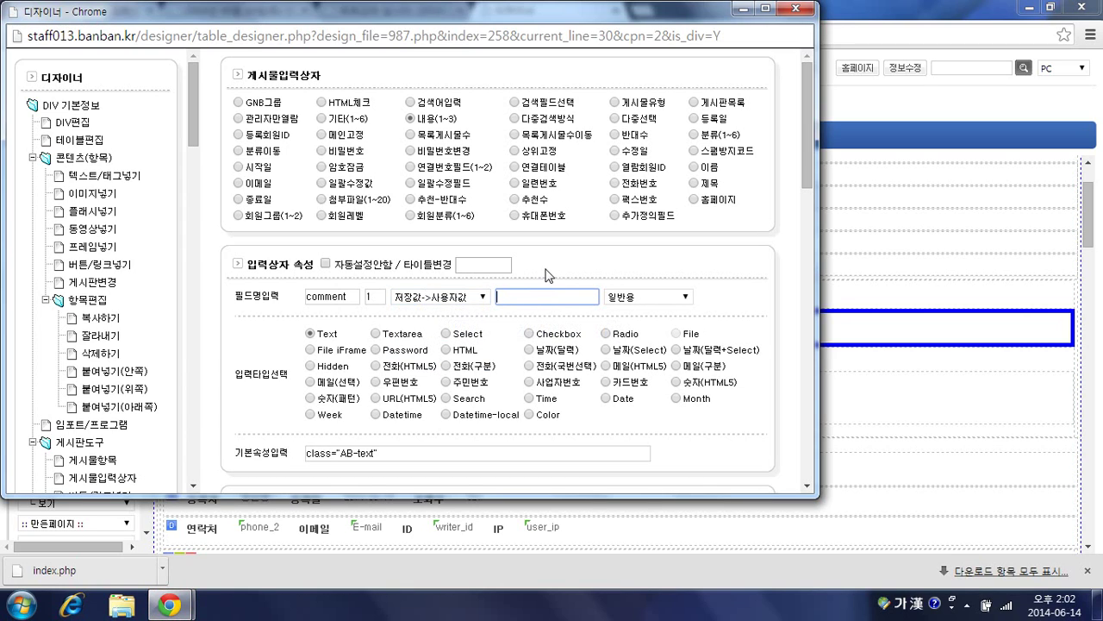
pyautogui.write('접수되셨습니다.')
pyautogui.scroll(-5, 549, 269)
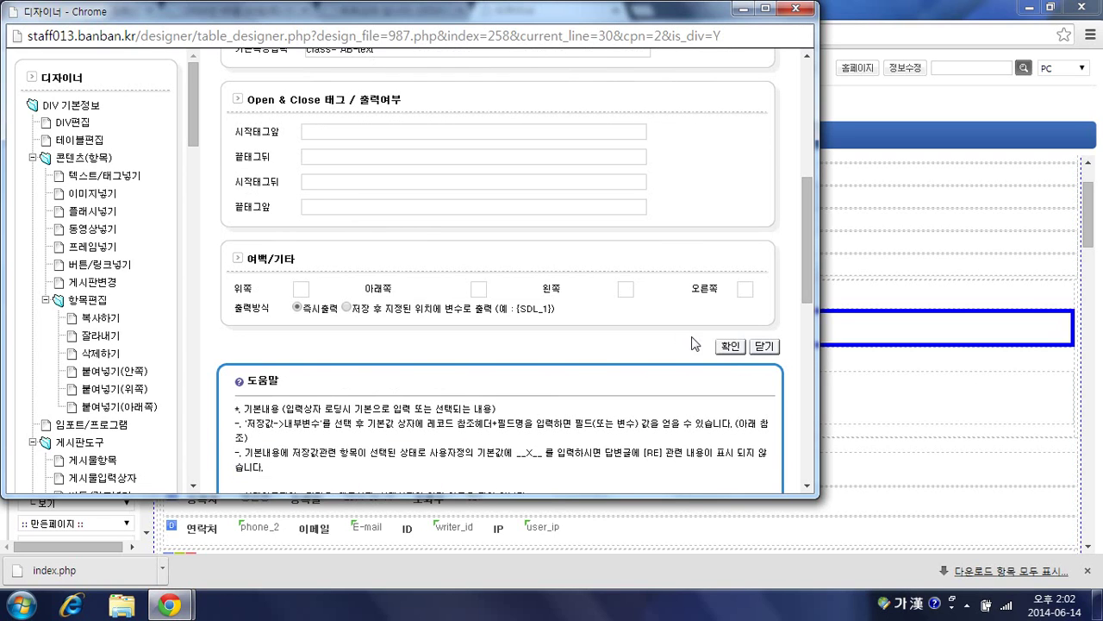
pyautogui.click(724, 348)
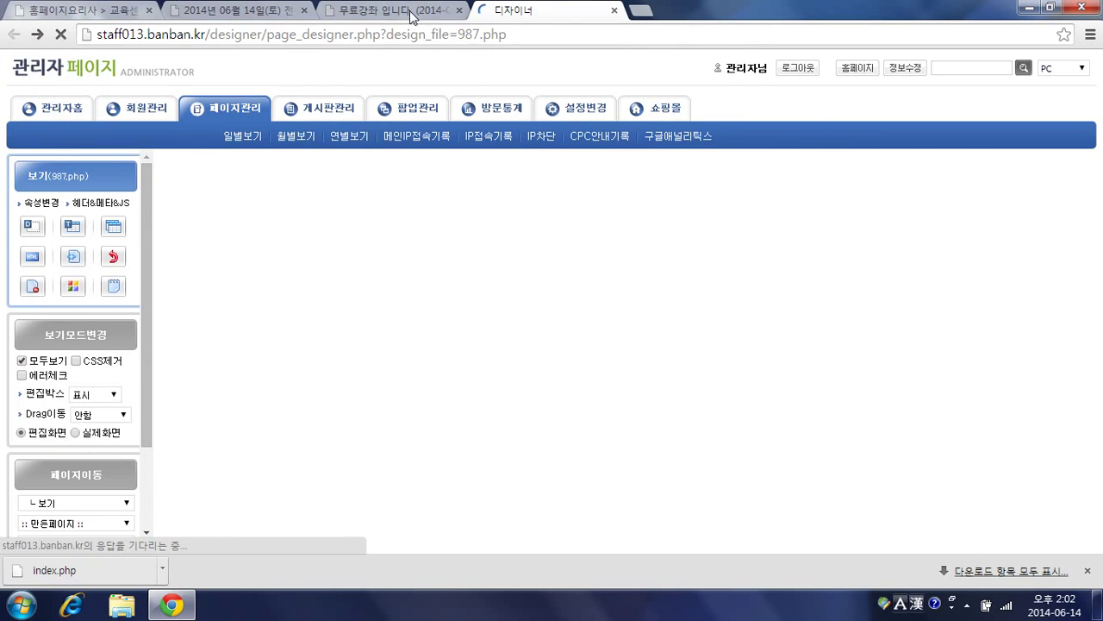
# Step: Test 강좌신청하기 on the 무료강좌 post, check the new 접수되셨습니다. comment, then return to the designer
pyautogui.click(412, 18)
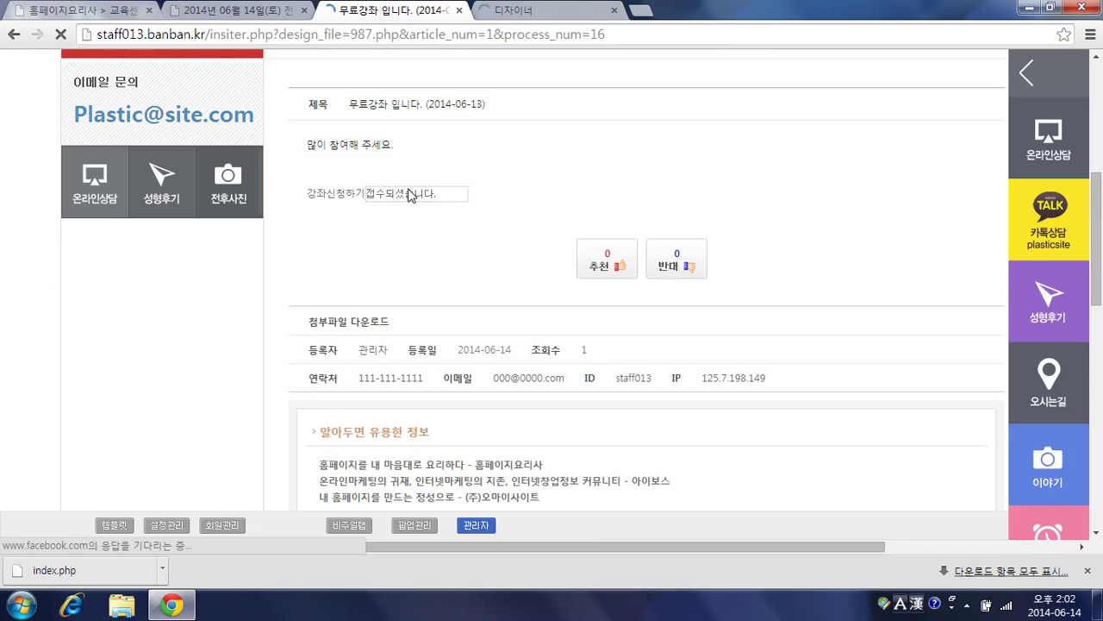
pyautogui.scroll(-1, 436, 240)
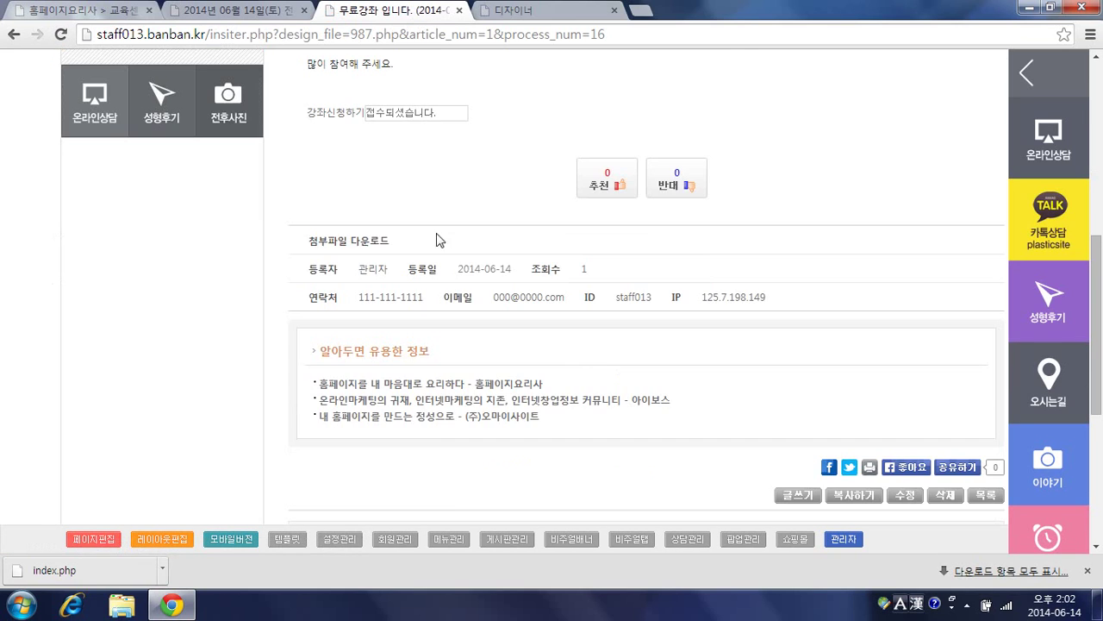
pyautogui.scroll(1, 345, 189)
pyautogui.click(344, 244)
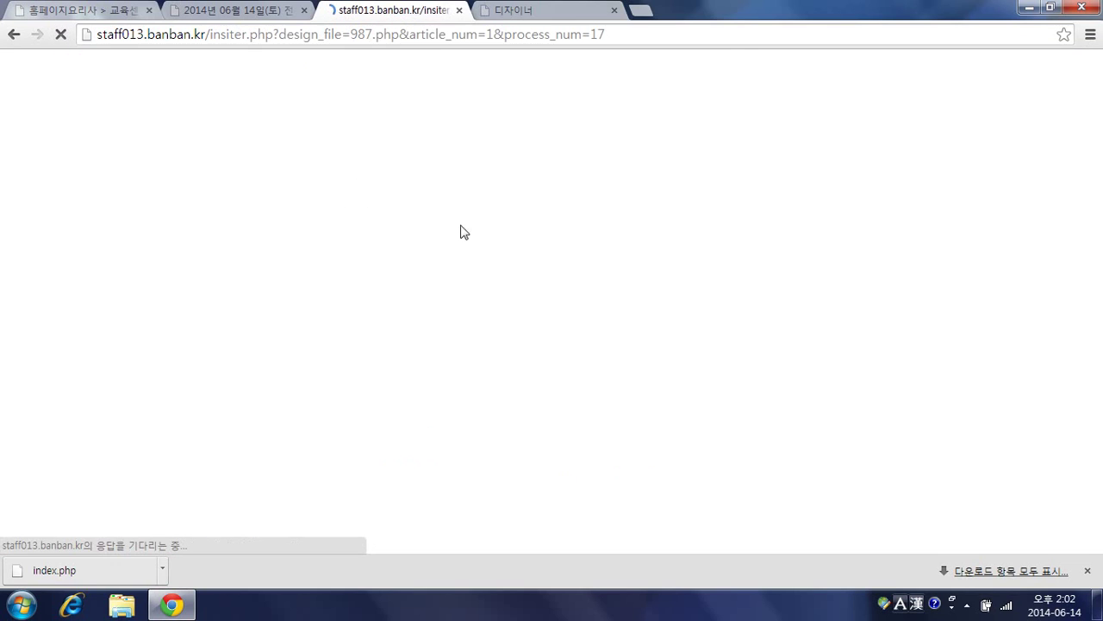
pyautogui.scroll(-10, 480, 241)
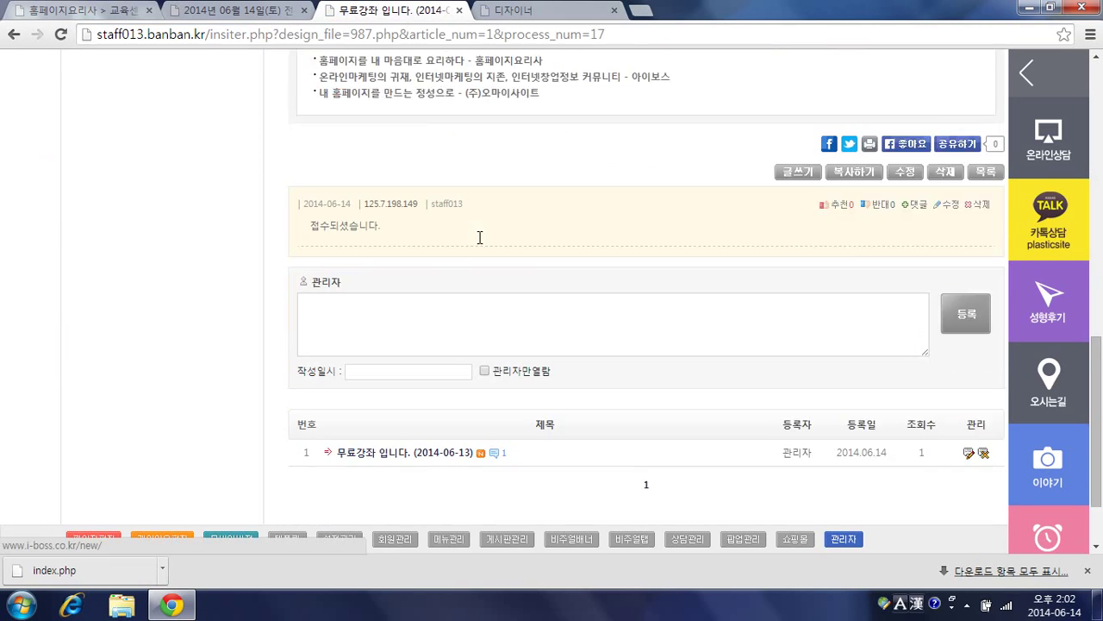
pyautogui.scroll(-1, 480, 237)
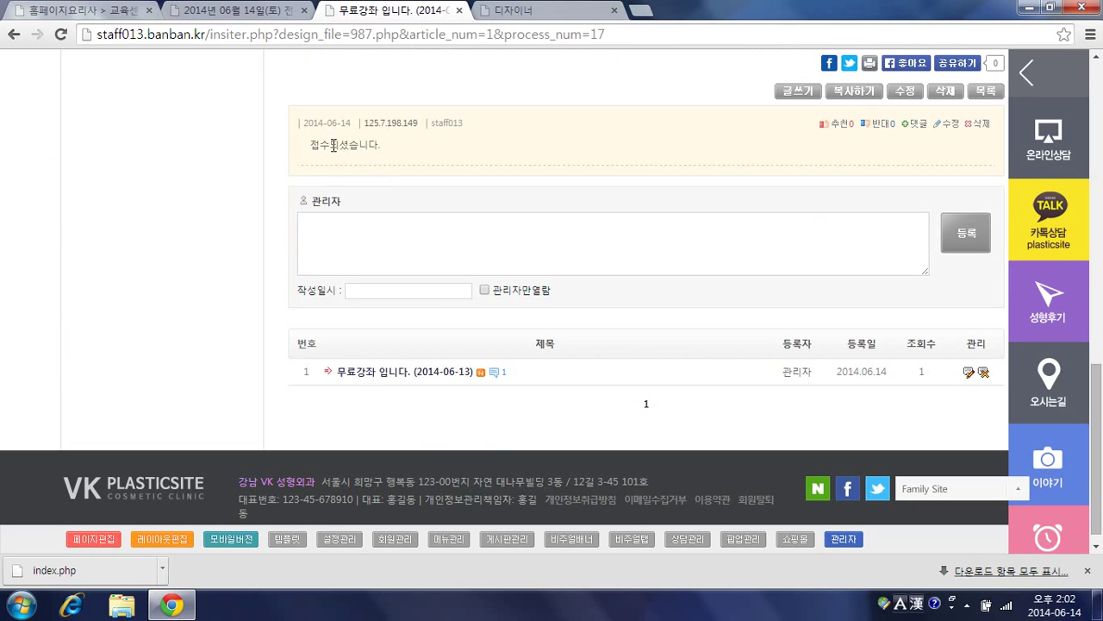
pyautogui.scroll(8, 480, 190)
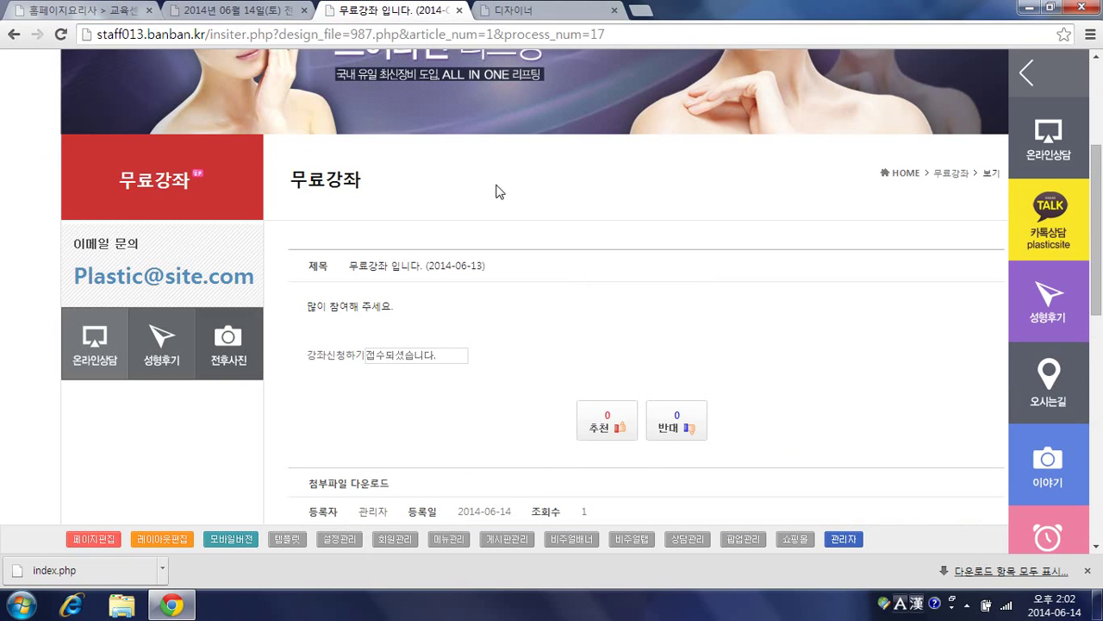
pyautogui.click(583, 9)
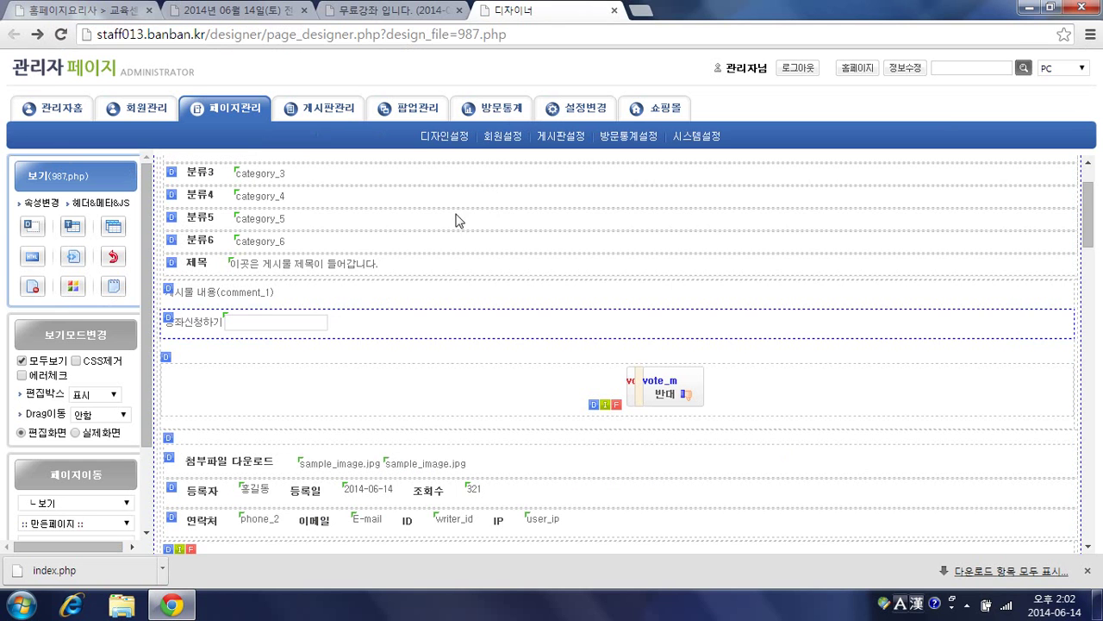
# Step: Change the 강좌신청하기 comment input's type to Hidden and save the settings
pyautogui.click(246, 330)
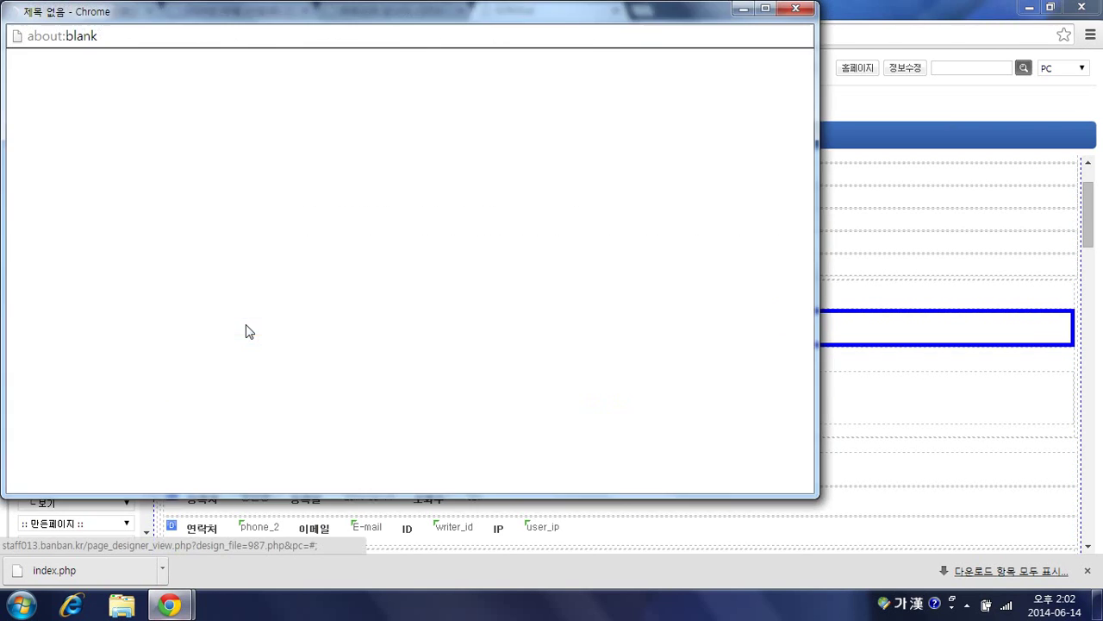
pyautogui.scroll(-2, 345, 267)
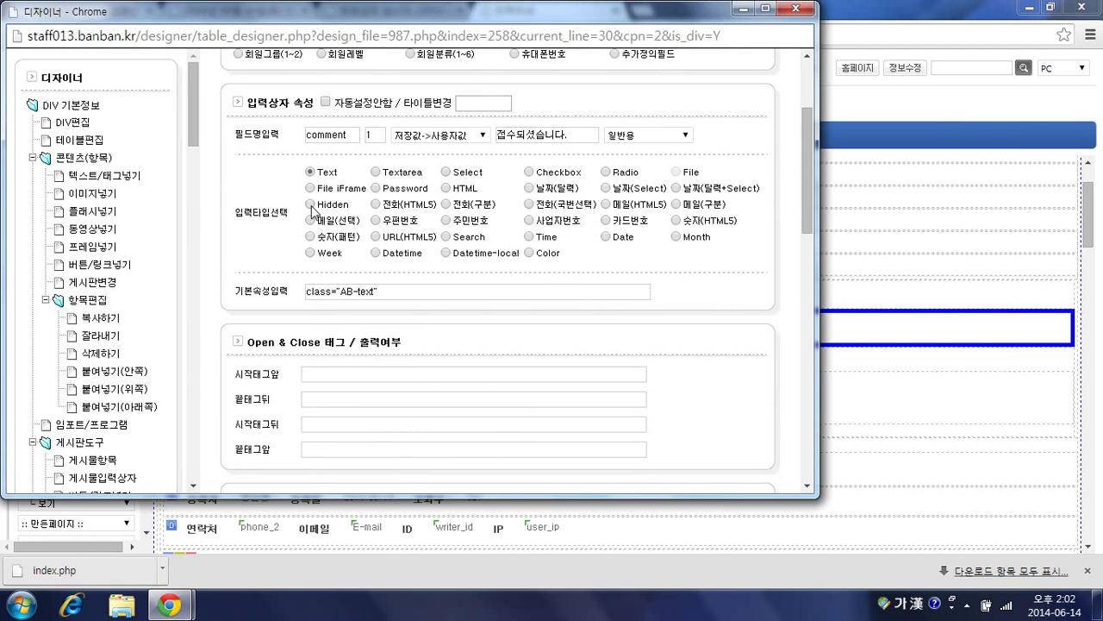
pyautogui.click(312, 205)
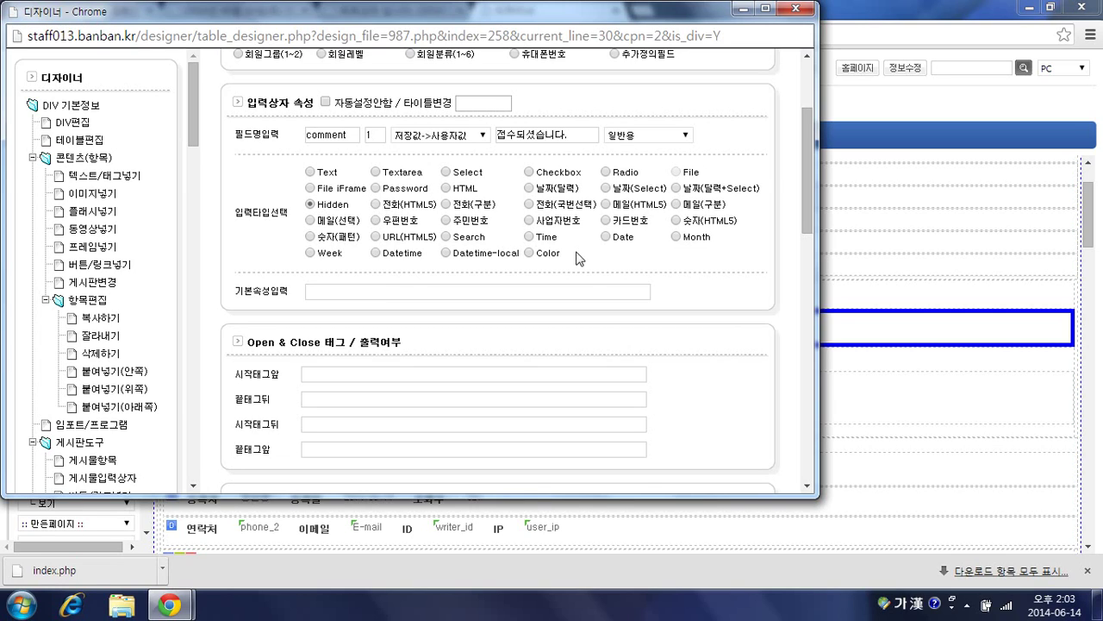
pyautogui.scroll(-4, 517, 307)
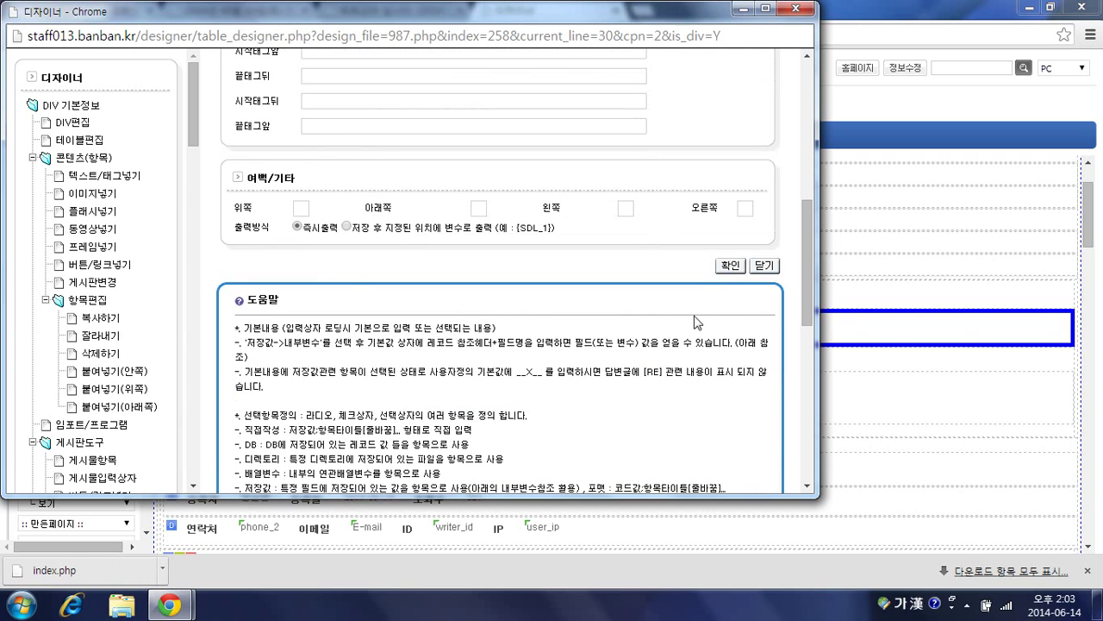
pyautogui.click(729, 266)
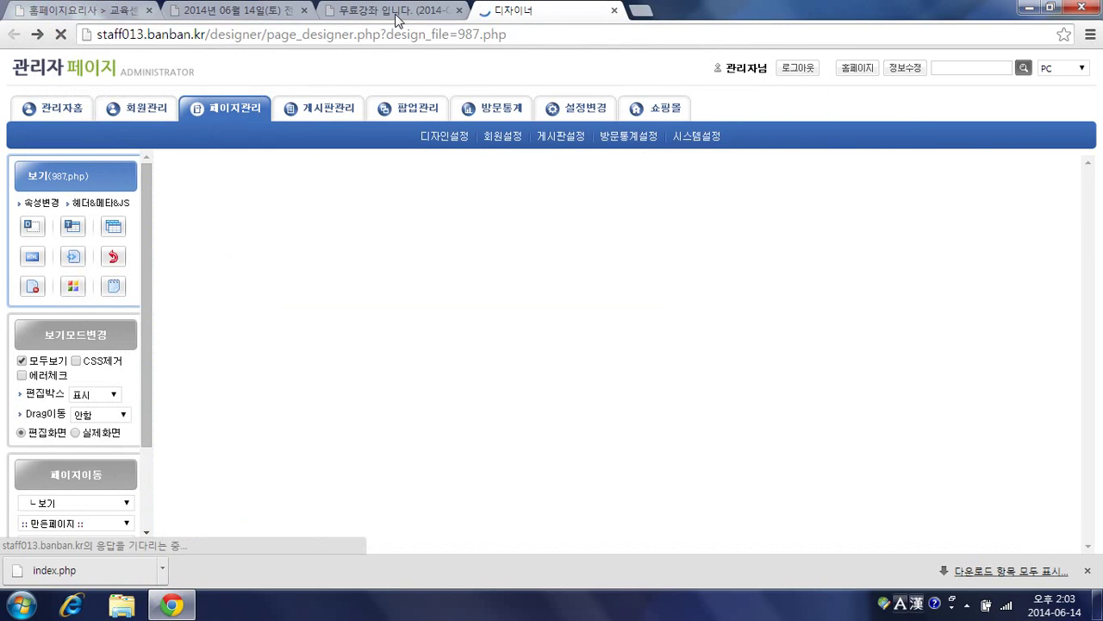
# Step: Refresh the 무료강좌 post, apply again, review the second 접수되셨습니다. comment, then return to the designer
pyautogui.click(398, 11)
pyautogui.press('F5')
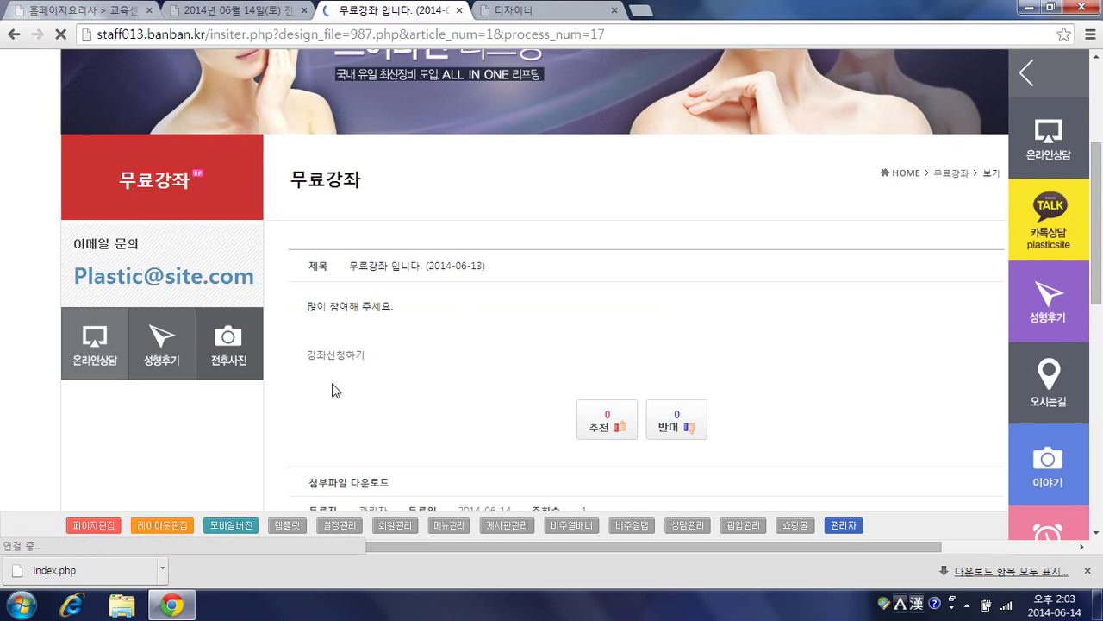
pyautogui.click(336, 355)
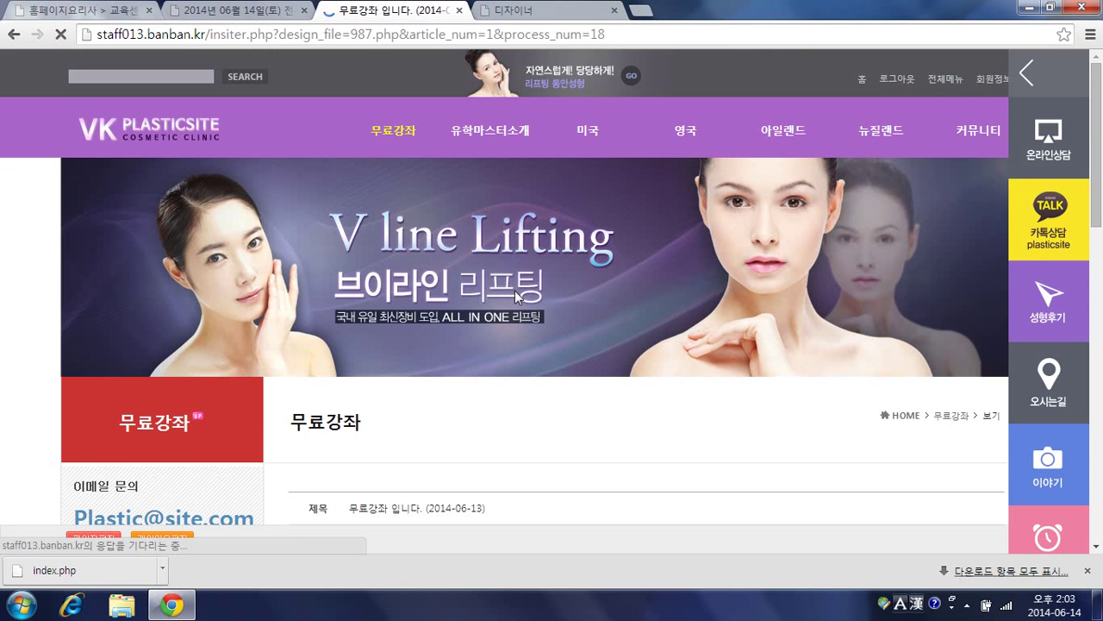
pyautogui.scroll(-9, 514, 293)
pyautogui.scroll(-1, 514, 308)
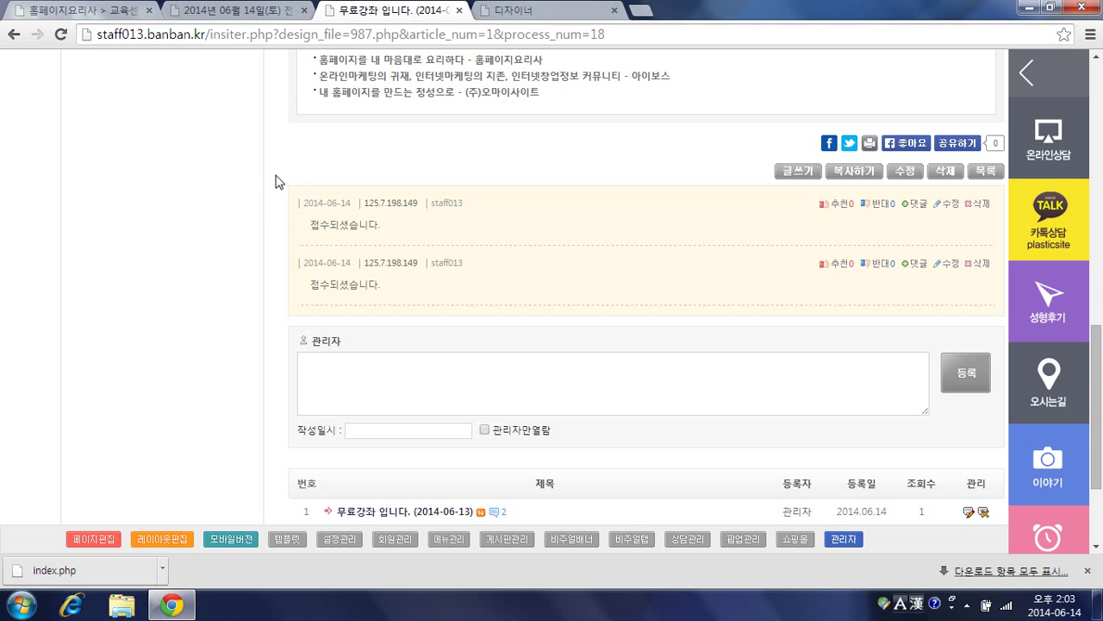
pyautogui.scroll(1, 315, 188)
pyautogui.scroll(4, 315, 188)
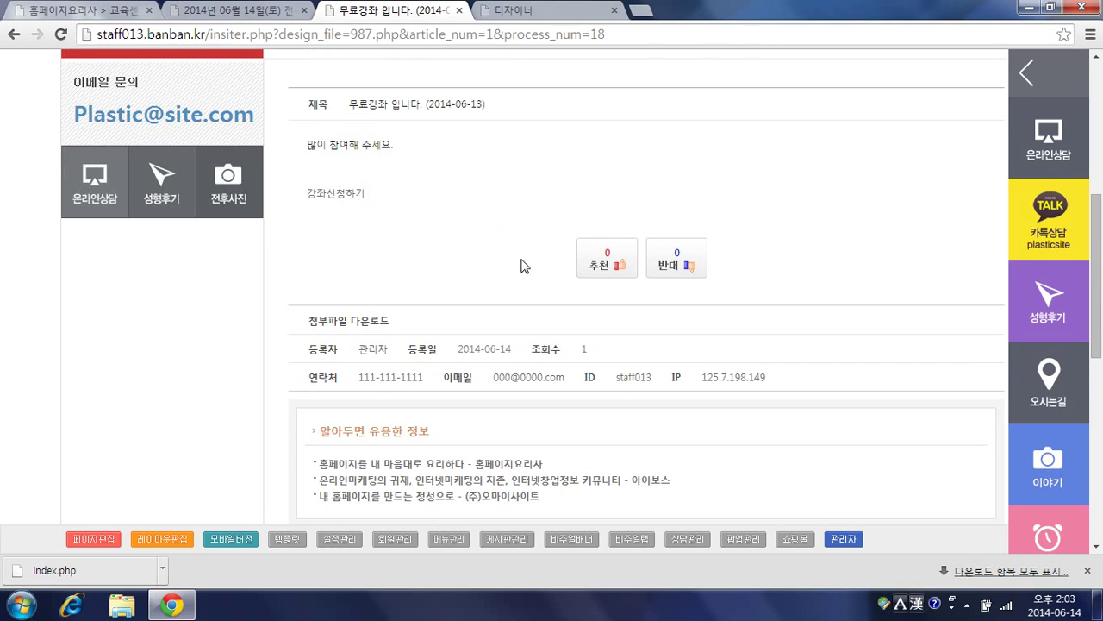
pyautogui.click(518, 12)
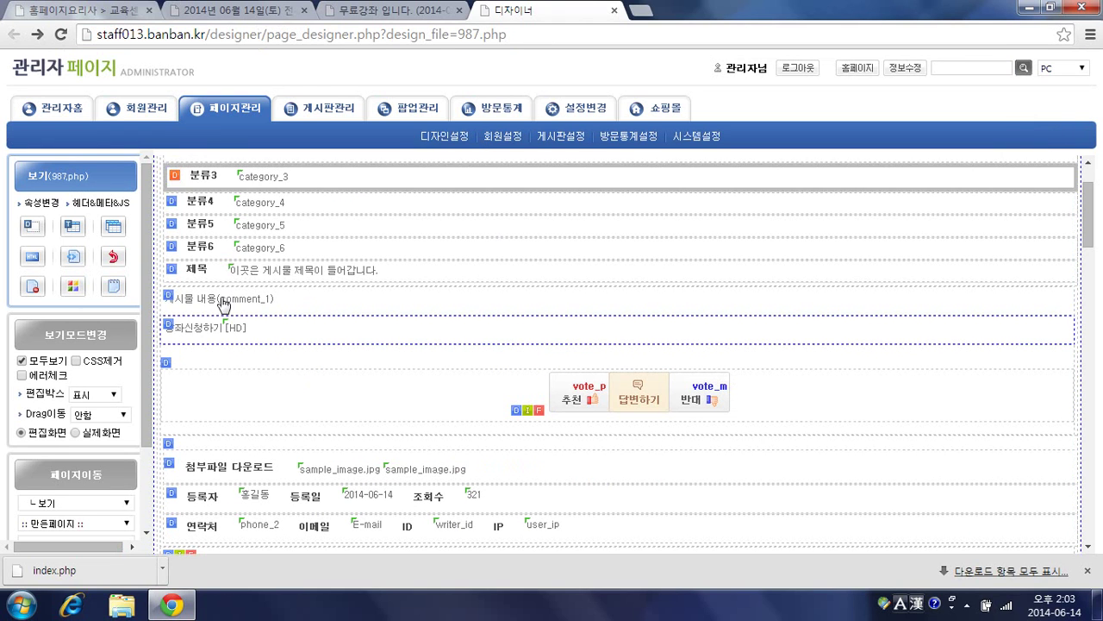
# Step: Add an author-name field to the comment form's input settings and make it hidden
pyautogui.click(171, 325)
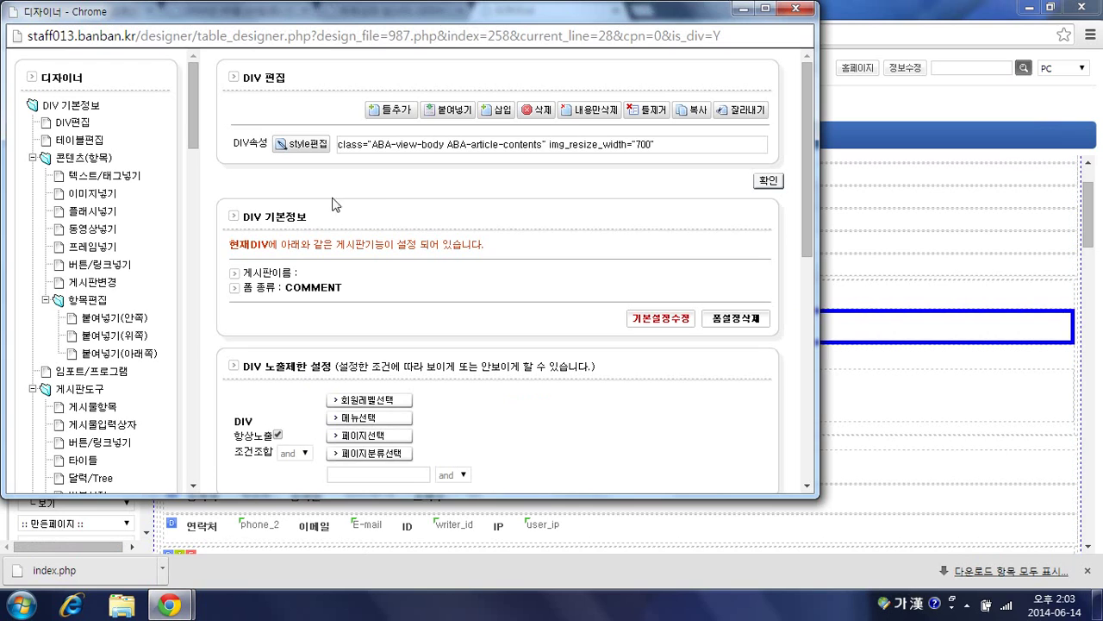
pyautogui.scroll(-1, 138, 250)
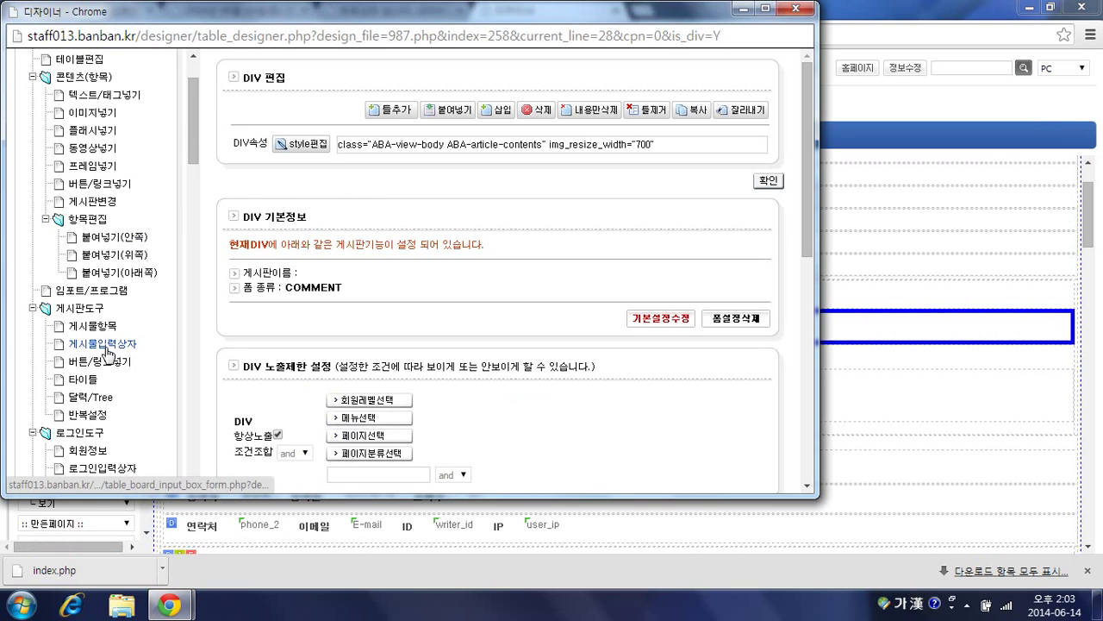
pyautogui.click(108, 346)
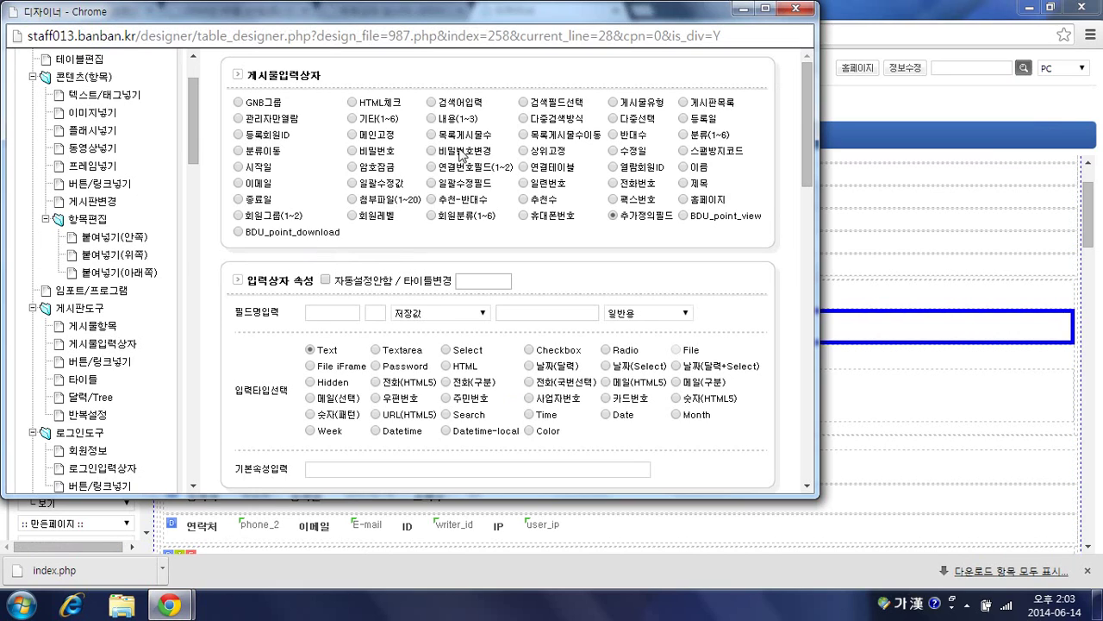
pyautogui.click(685, 169)
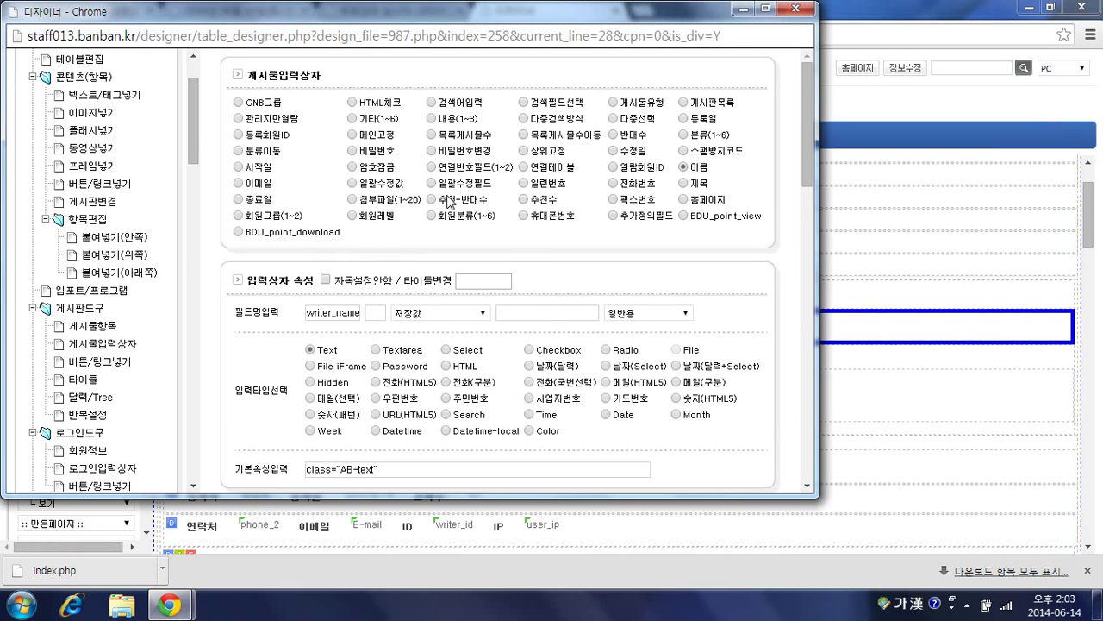
pyautogui.scroll(-1, 447, 201)
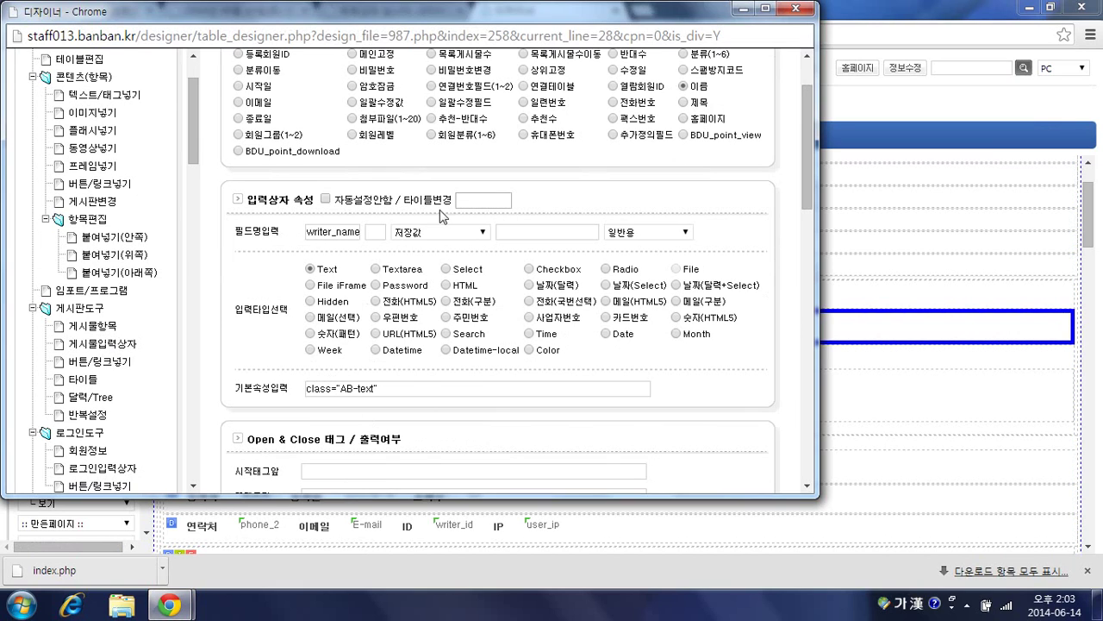
pyautogui.click(310, 302)
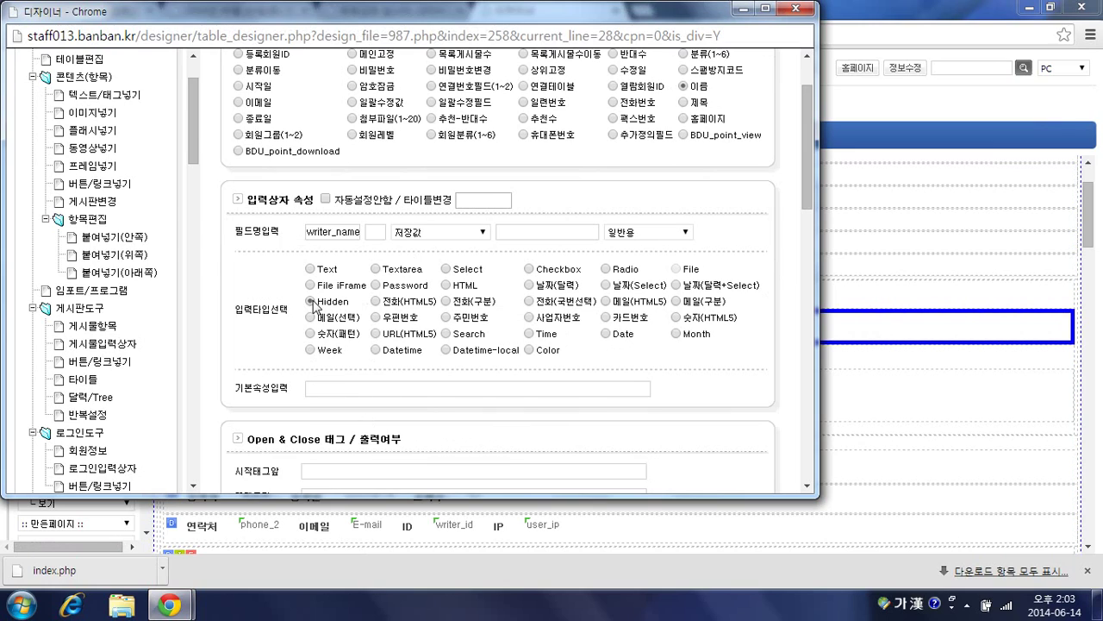
# Step: Give the hidden name field the custom default value {MV_mb_name} and confirm the settings
pyautogui.click(441, 232)
pyautogui.click(444, 268)
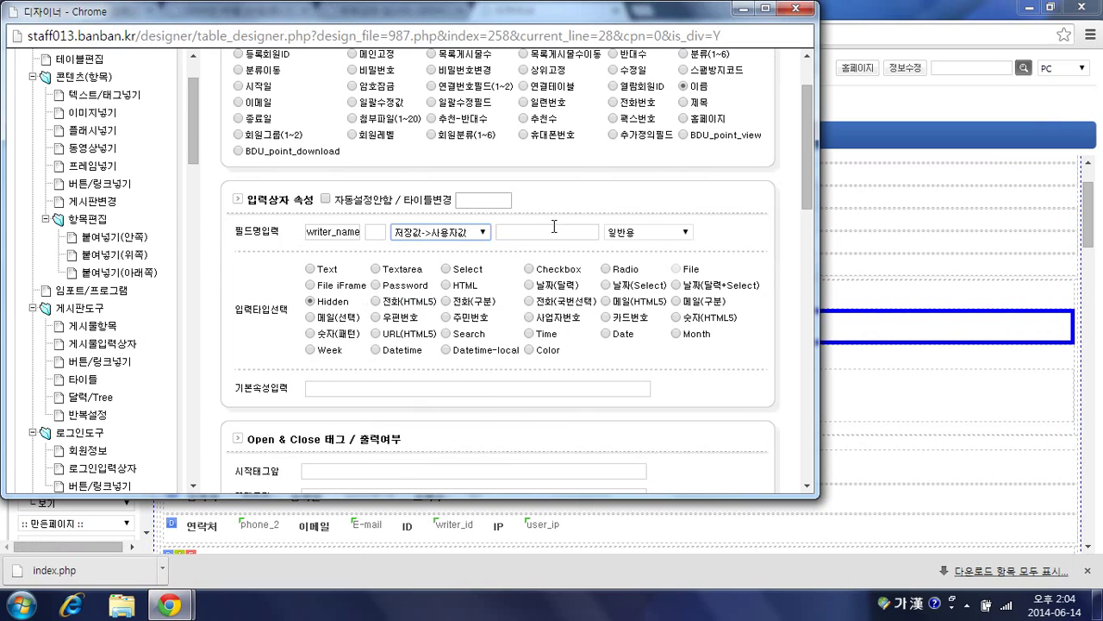
pyautogui.click(555, 231)
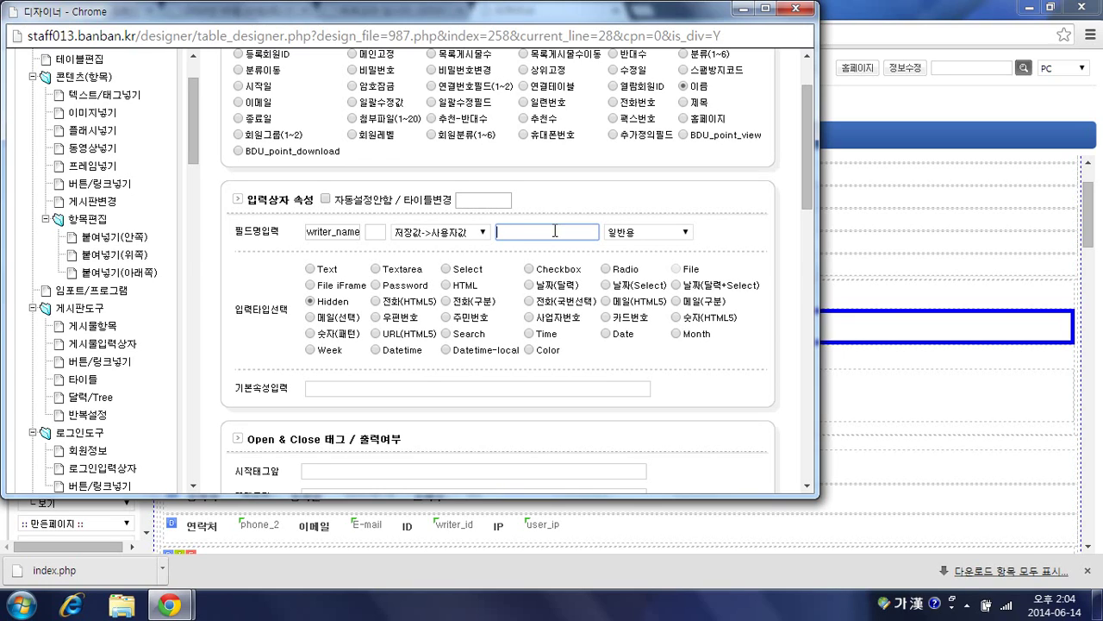
pyautogui.write('{}')
pyautogui.press('Hangul')
pyautogui.write('MV_mb_name')
pyautogui.scroll(-1, 550, 286)
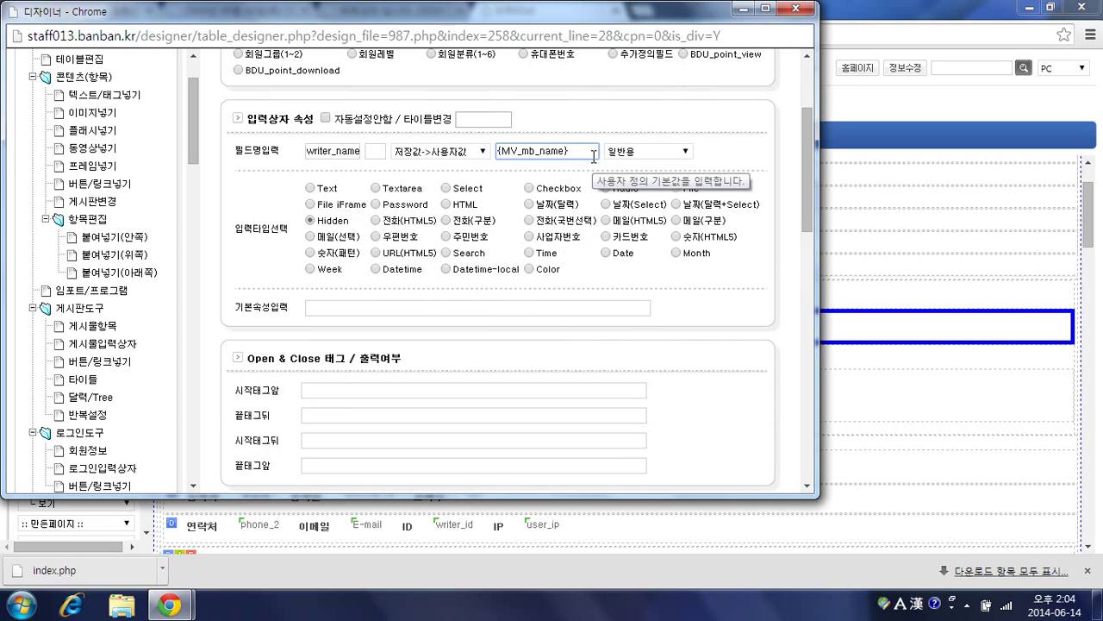
pyautogui.scroll(-5, 603, 168)
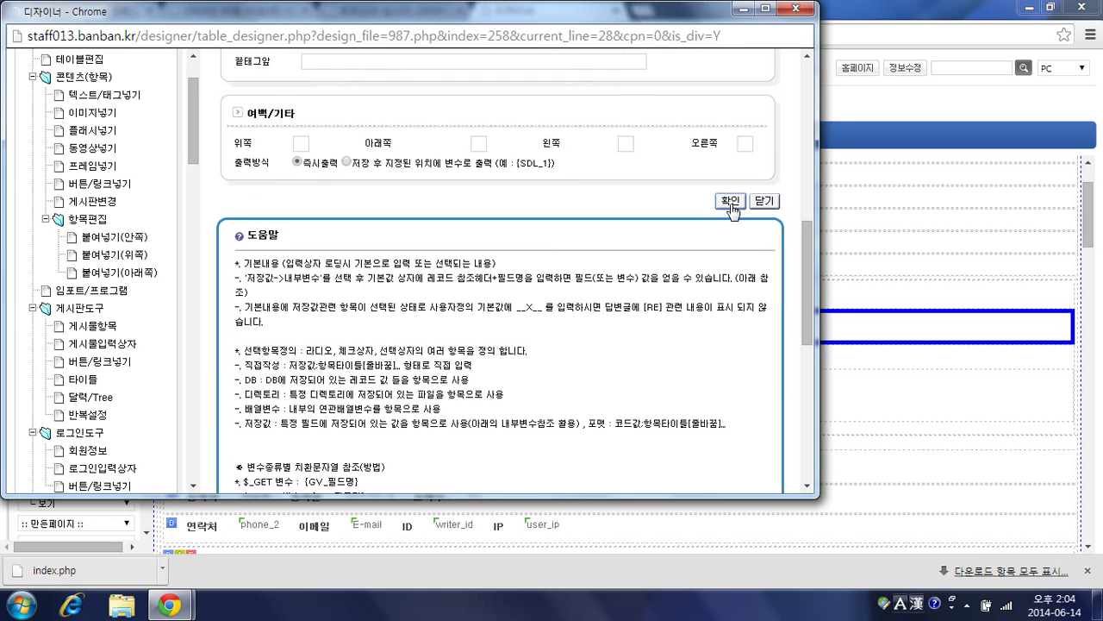
pyautogui.click(729, 201)
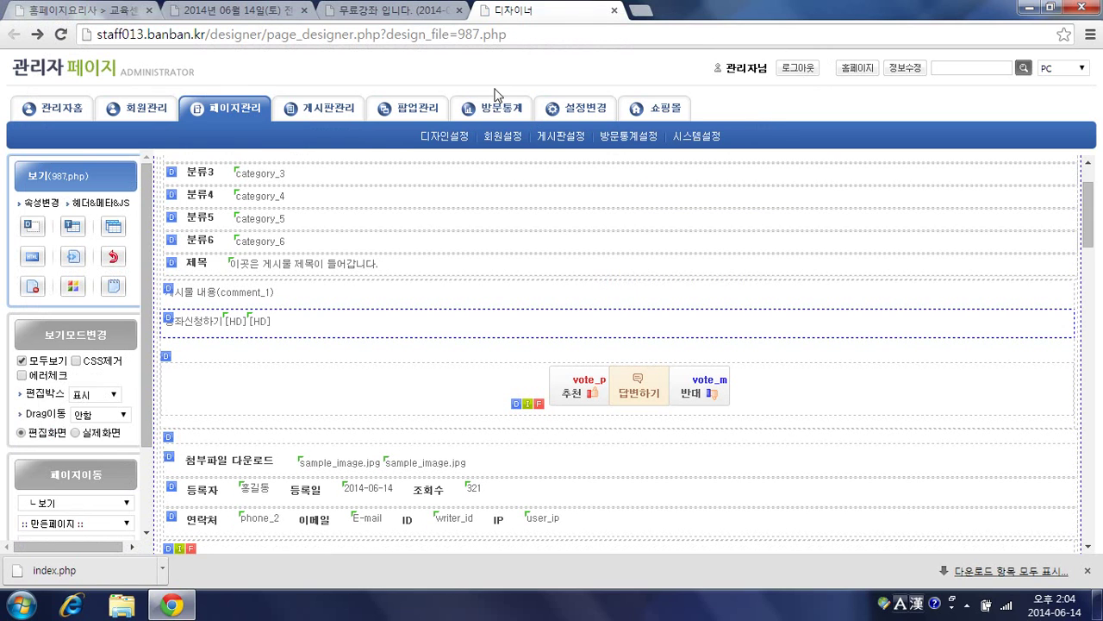
# Step: Reload the 무료강좌 article and apply via 강좌신청하기, checking the new comment credited to 관리자
pyautogui.click(390, 10)
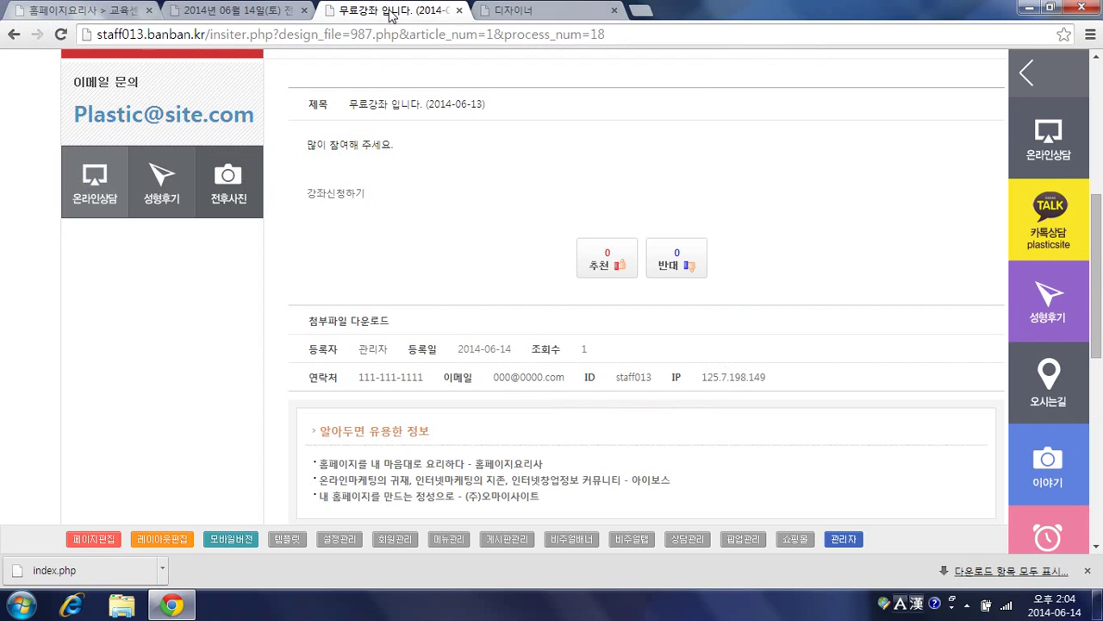
pyautogui.press('F5')
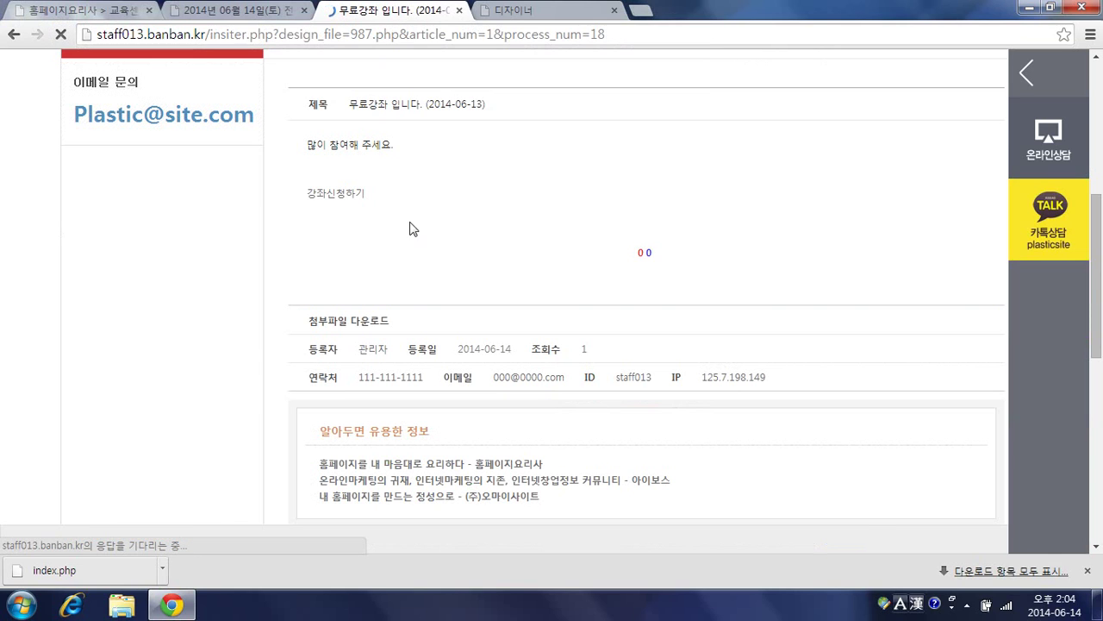
pyautogui.scroll(-7, 376, 260)
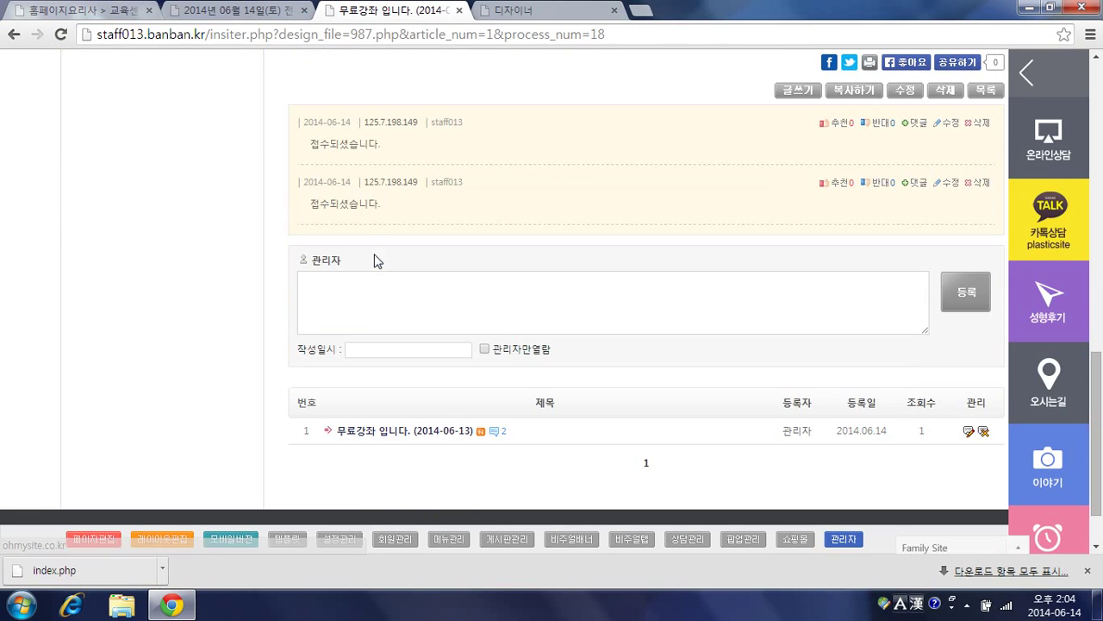
pyautogui.scroll(5, 360, 198)
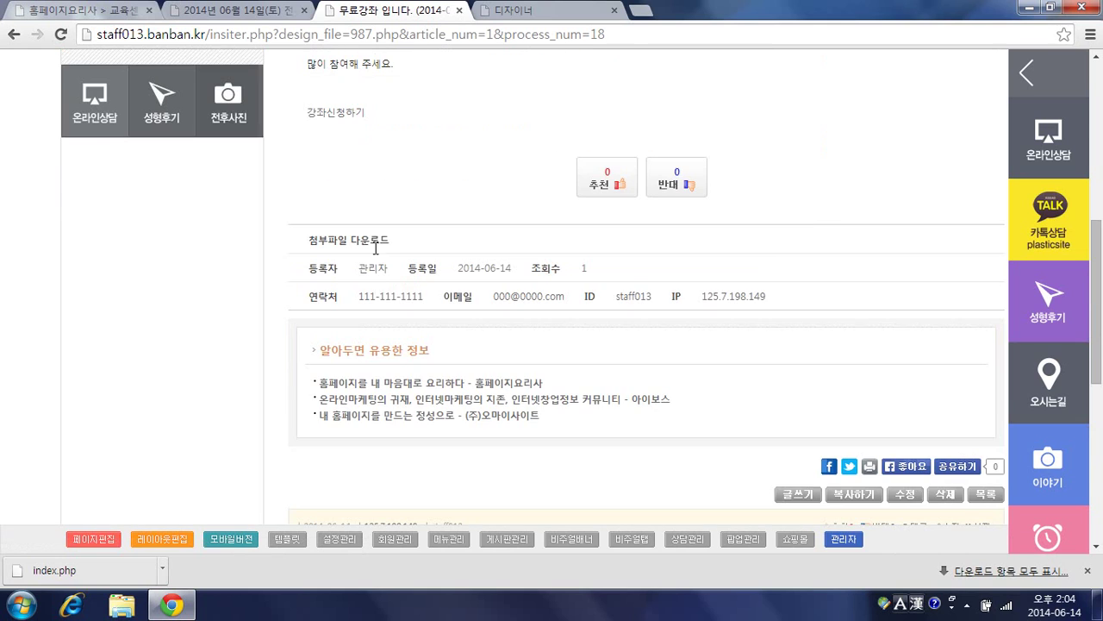
pyautogui.click(342, 127)
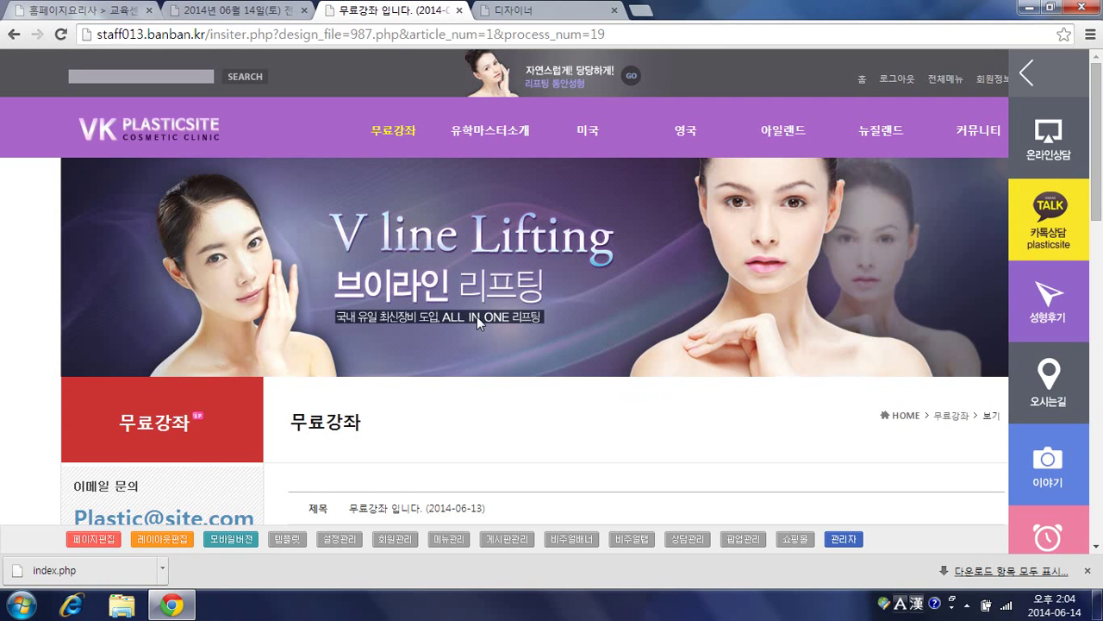
pyautogui.scroll(-6, 476, 316)
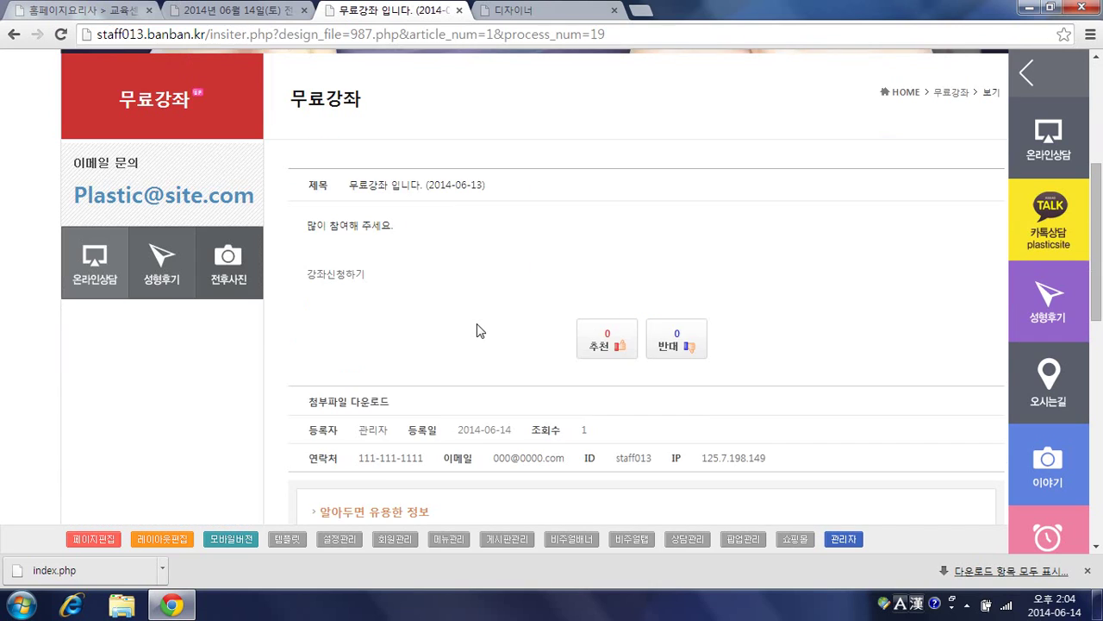
pyautogui.scroll(-4, 480, 334)
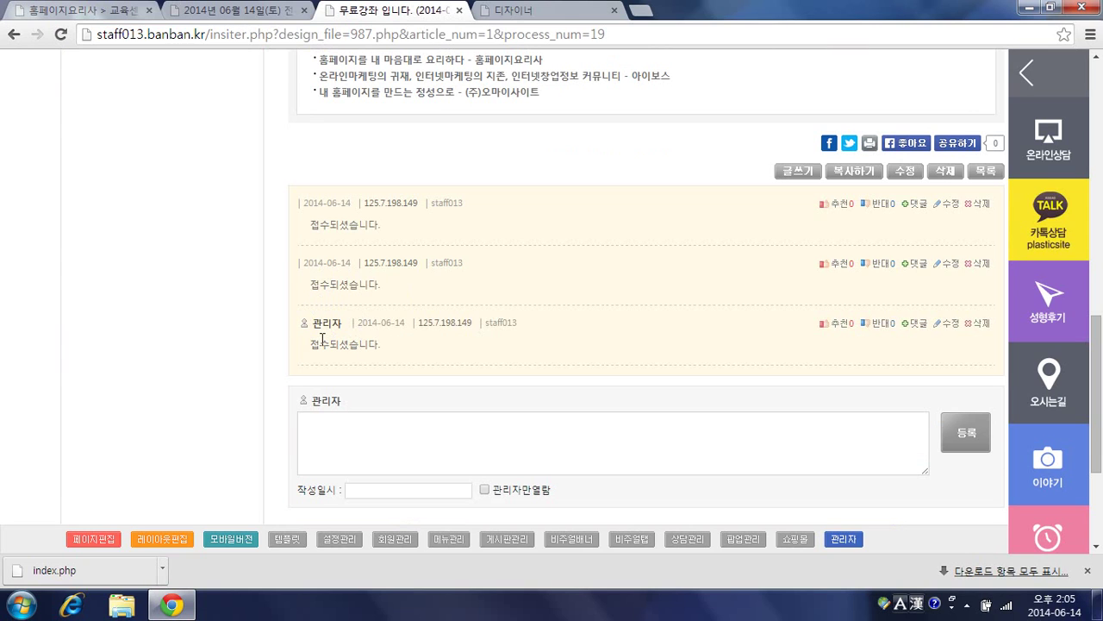
pyautogui.scroll(10, 468, 323)
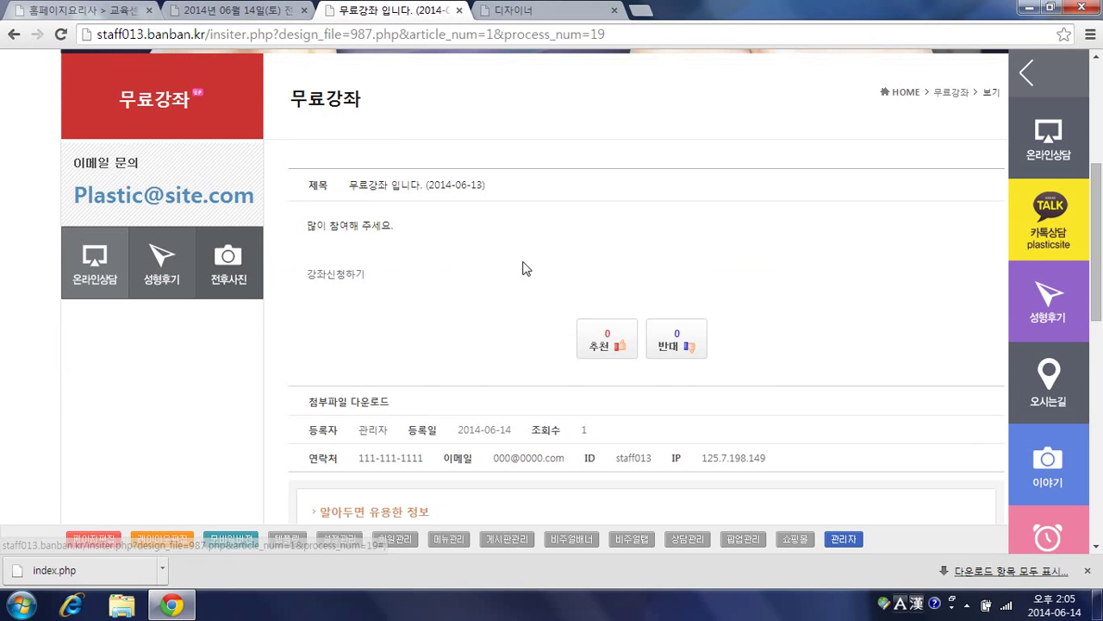
pyautogui.scroll(-3, 541, 287)
pyautogui.scroll(-2, 542, 287)
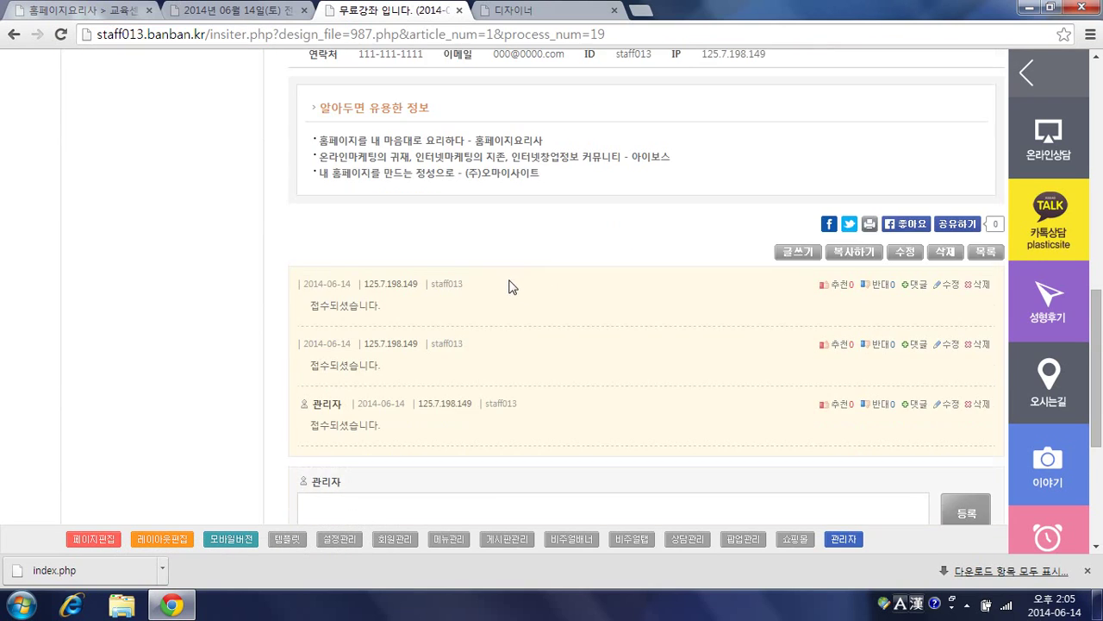
pyautogui.scroll(-1, 510, 286)
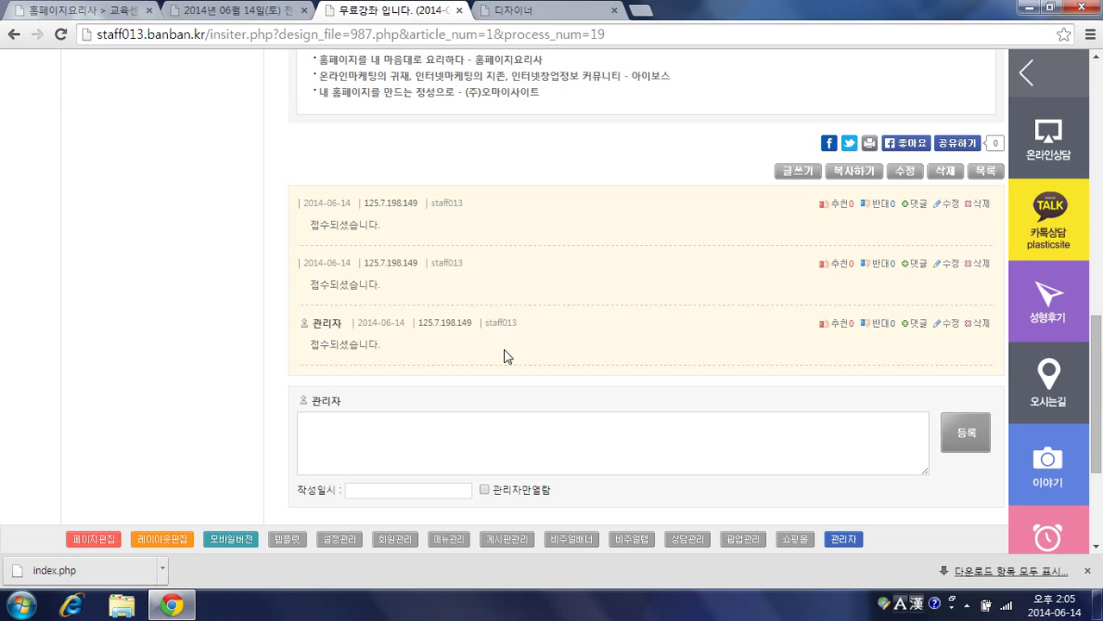
pyautogui.click(242, 13)
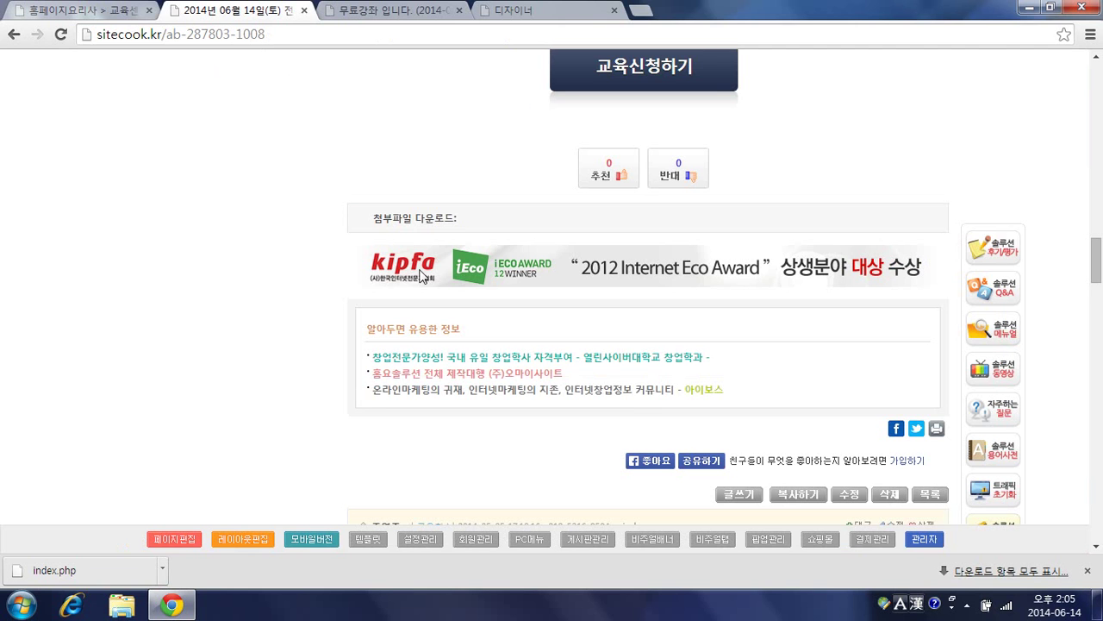
pyautogui.scroll(-5, 498, 293)
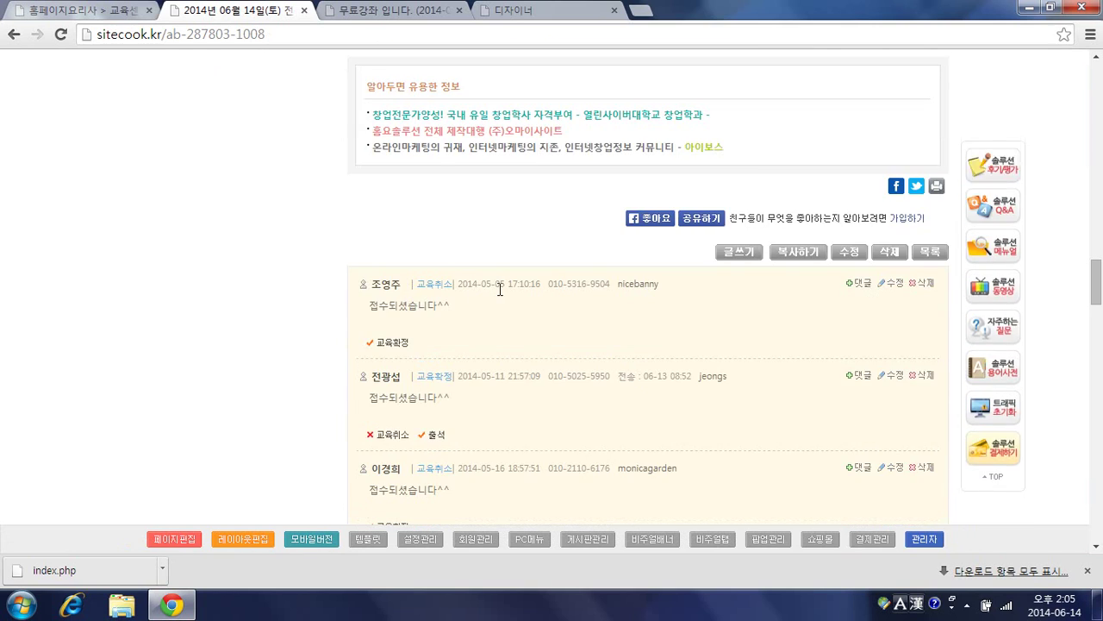
pyautogui.scroll(-2, 500, 295)
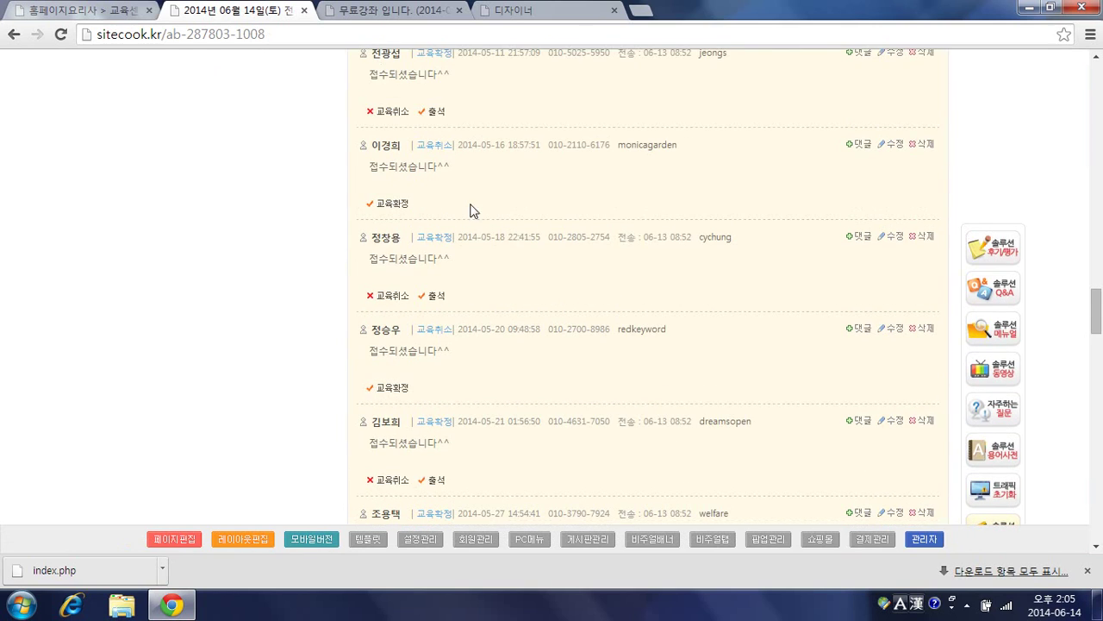
pyautogui.scroll(2, 479, 232)
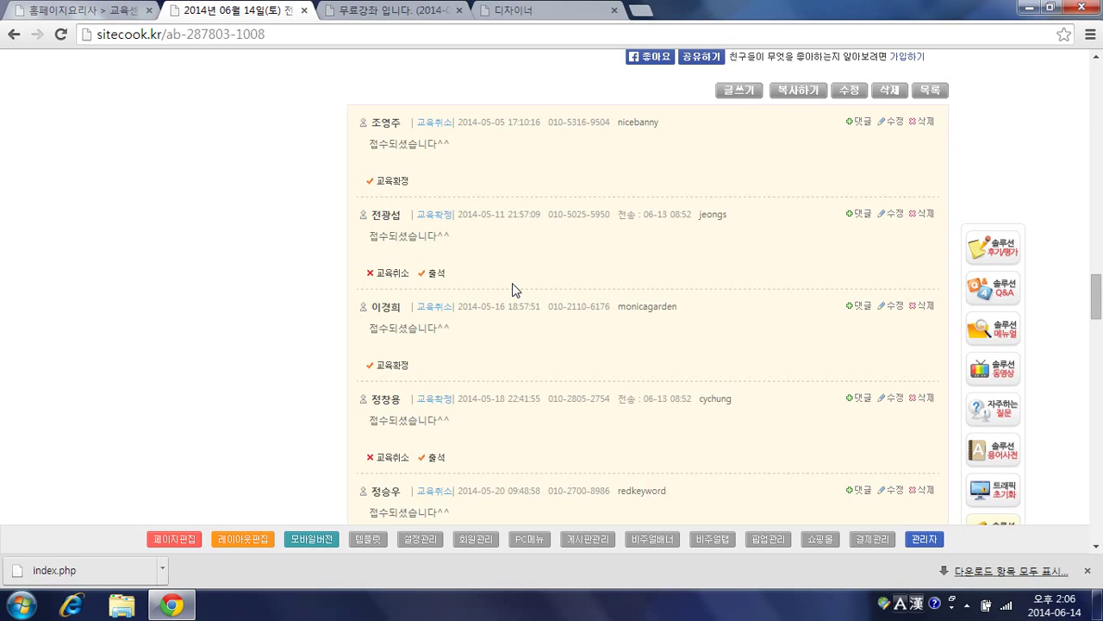
pyautogui.click(401, 12)
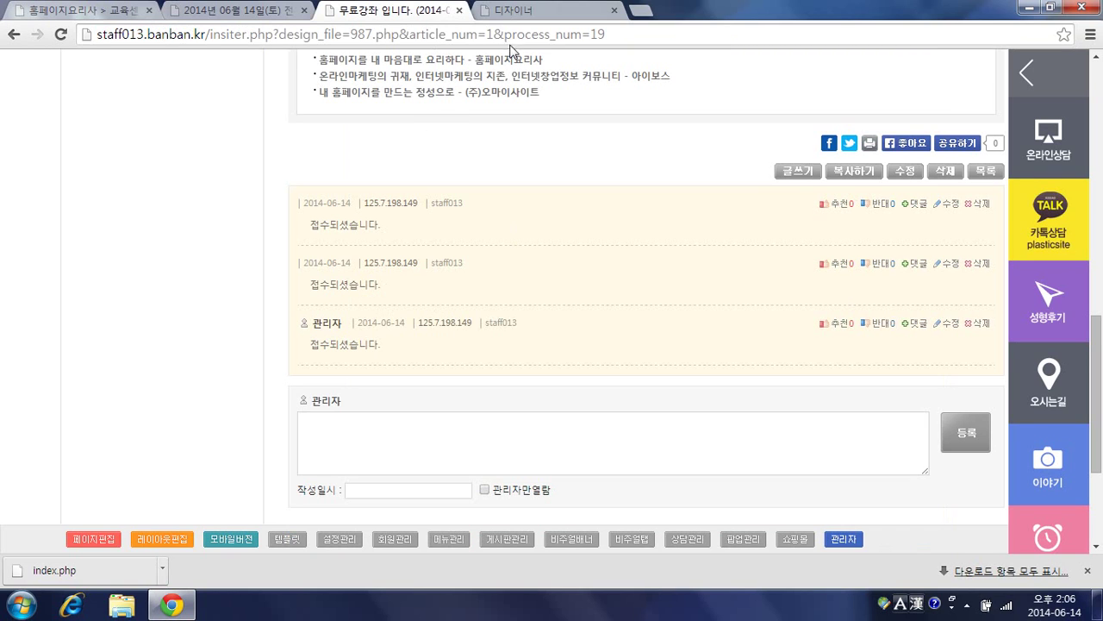
# Step: Close the designer and open the new-board form under 관리자 > 게시판관리
pyautogui.click(614, 11)
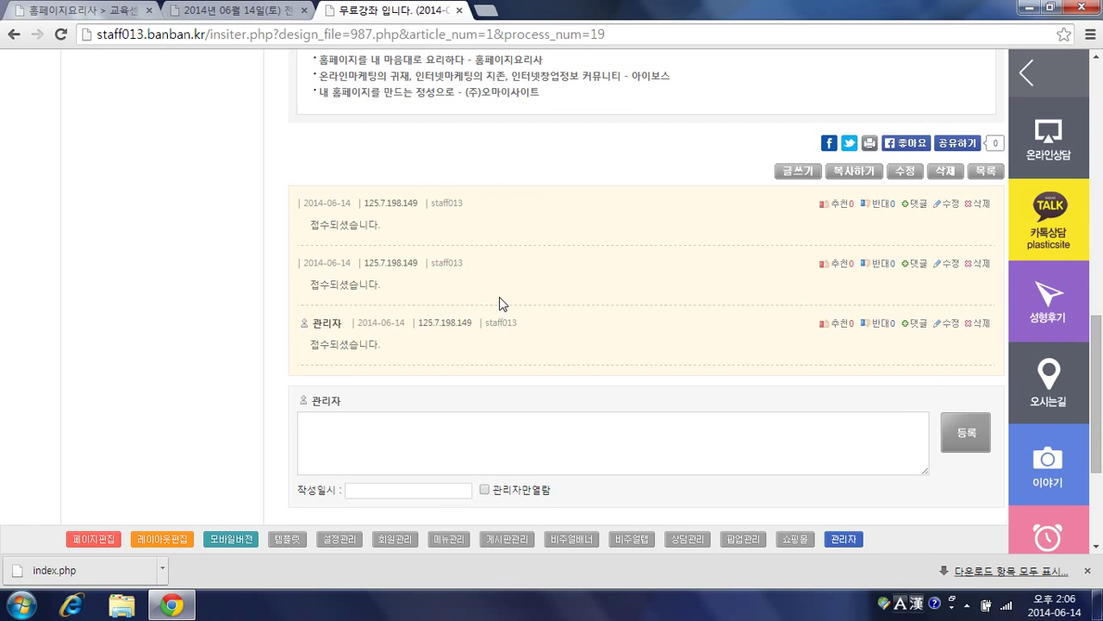
pyautogui.click(843, 539)
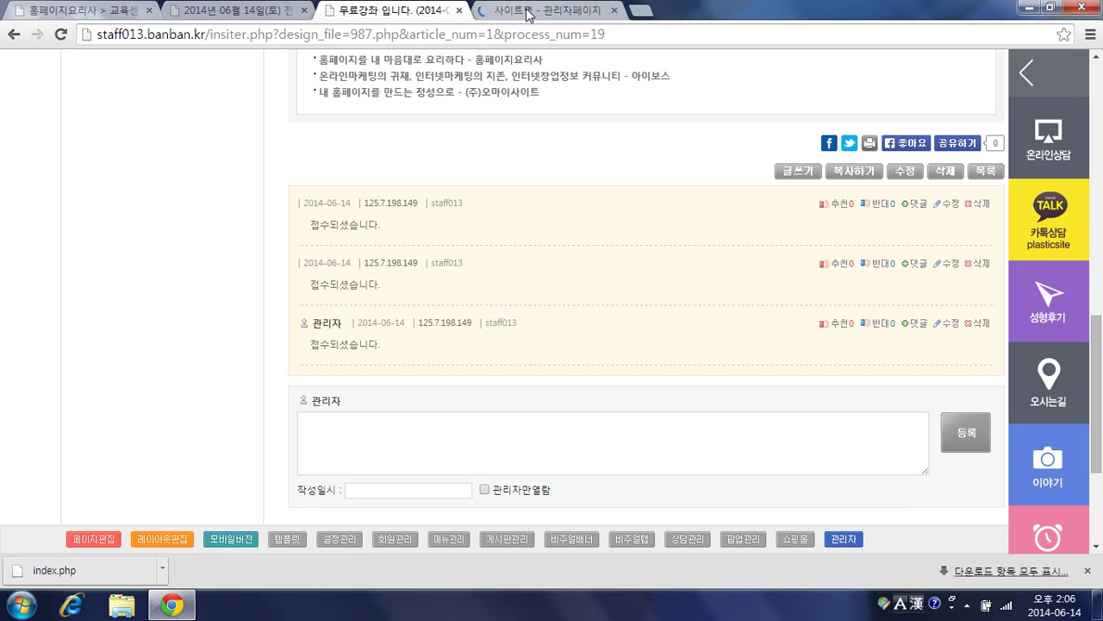
pyautogui.click(302, 112)
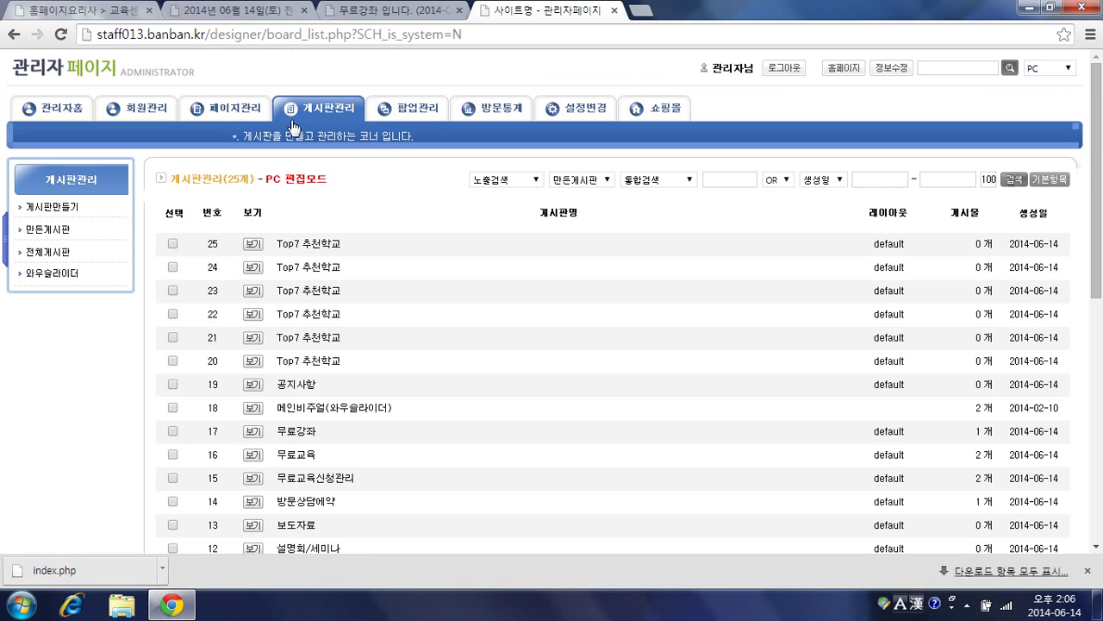
pyautogui.click(45, 211)
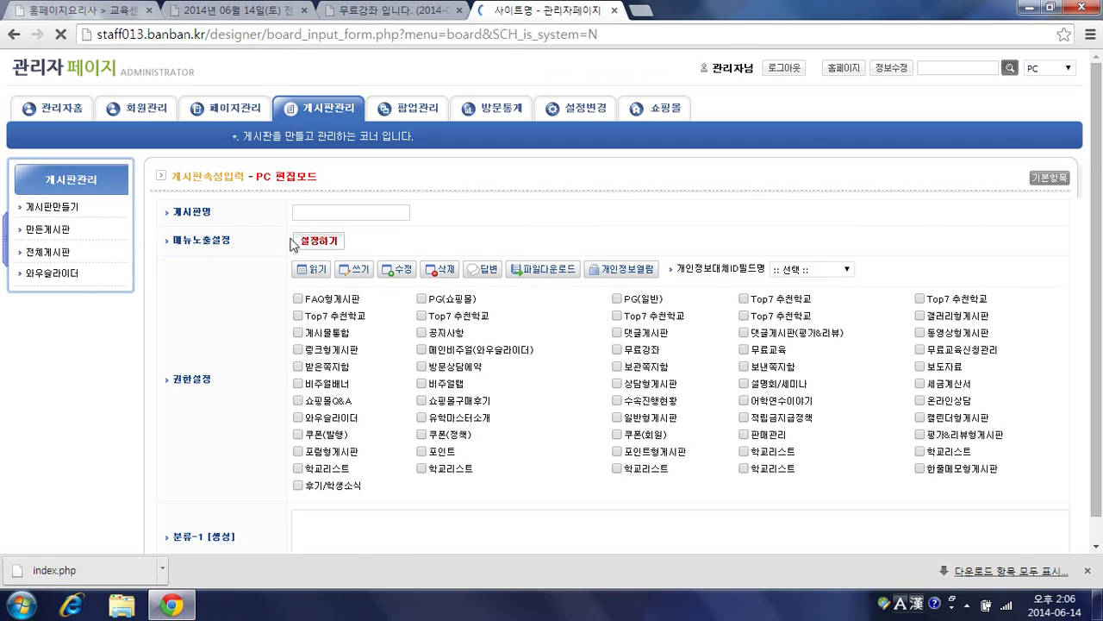
# Step: Name the board 무료강좌신청관리, copy the 댓글게시판 plugin design, and save it
pyautogui.write('rh')
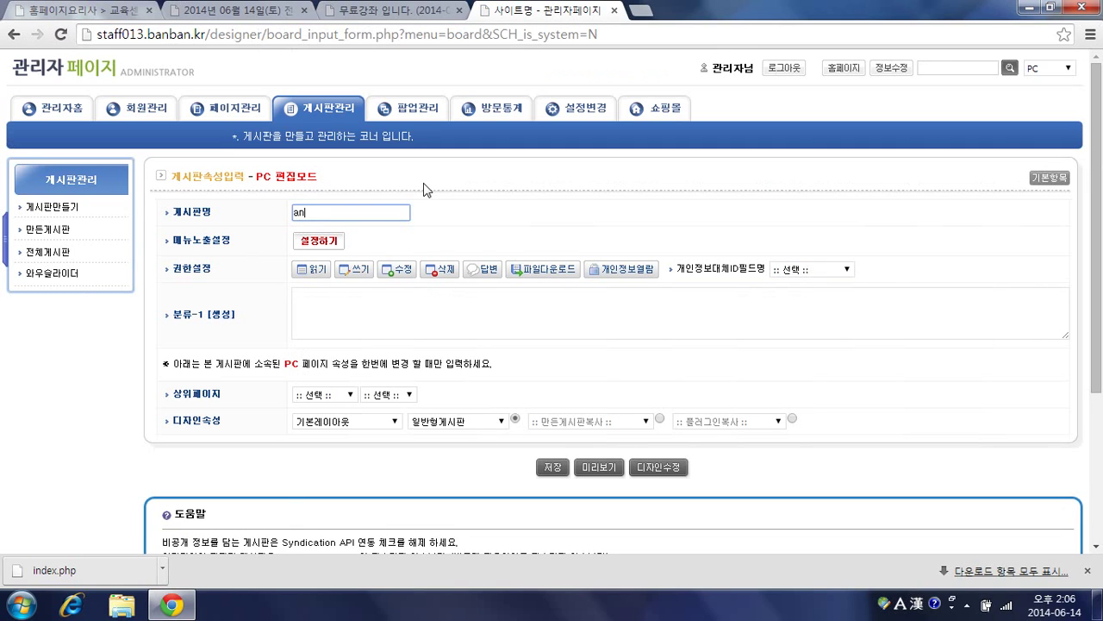
pyautogui.press('BackSpace')
pyautogui.press('BackSpace')
pyautogui.write('무료강좌신청관리')
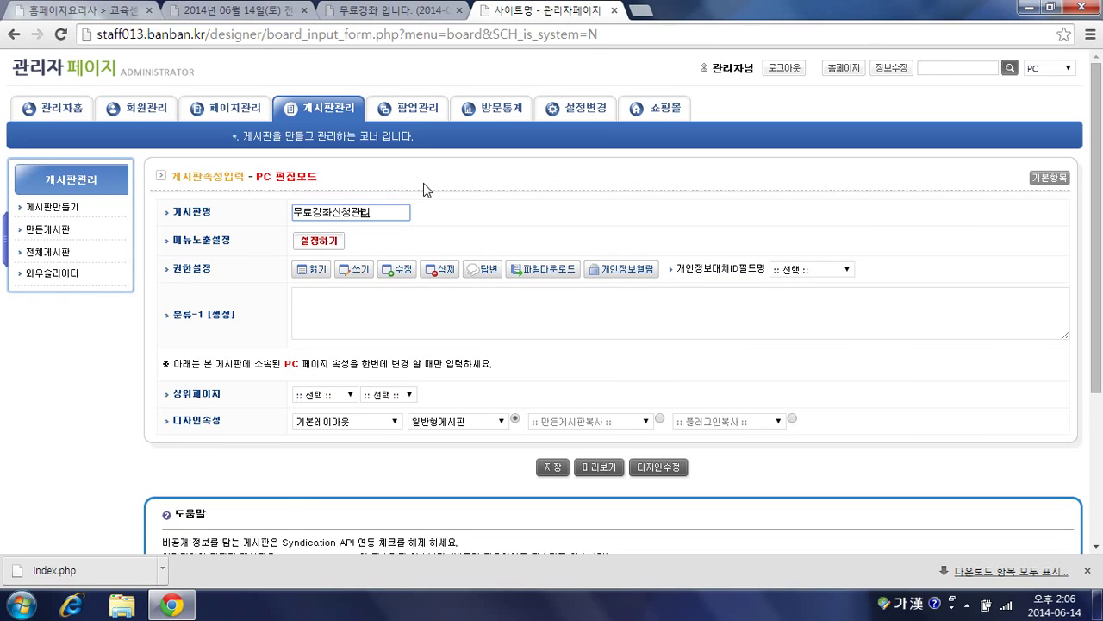
pyautogui.click(791, 419)
pyautogui.click(769, 422)
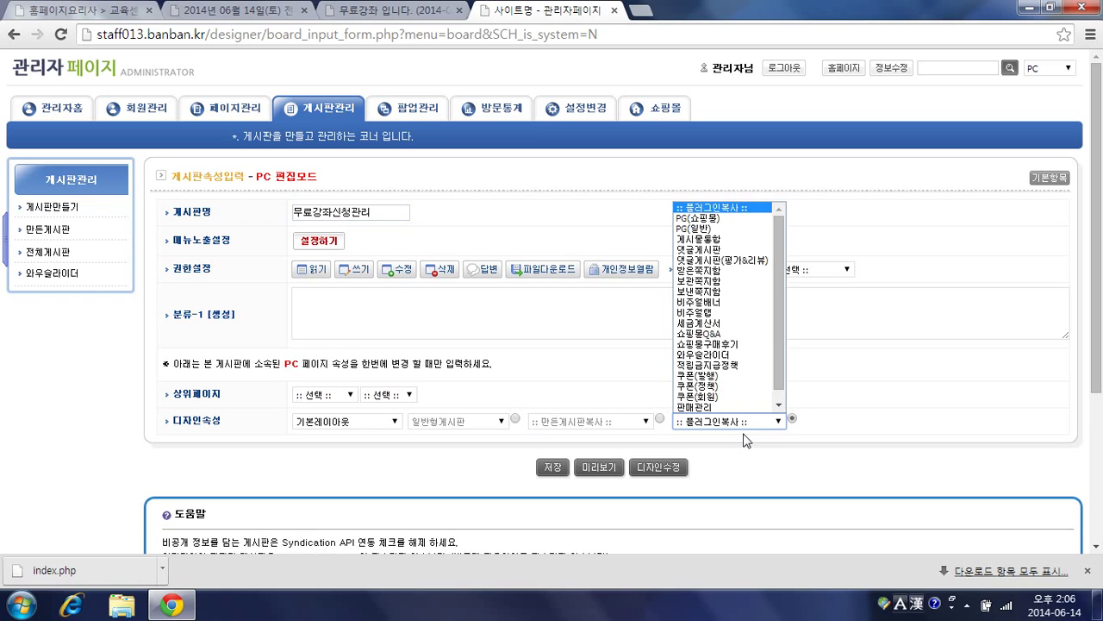
pyautogui.click(698, 250)
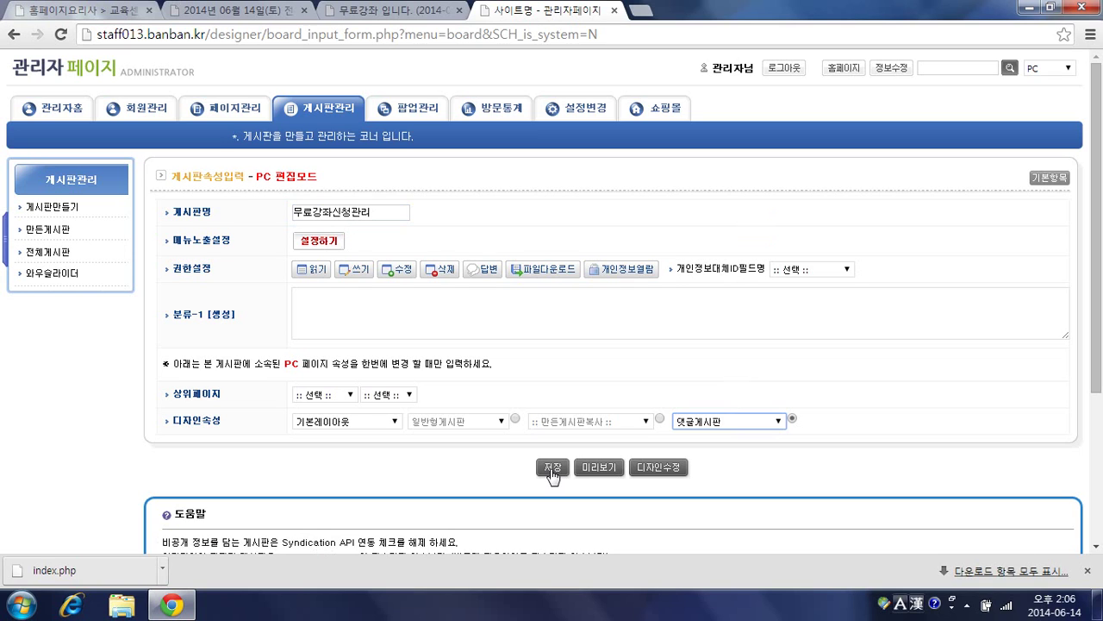
pyautogui.click(552, 468)
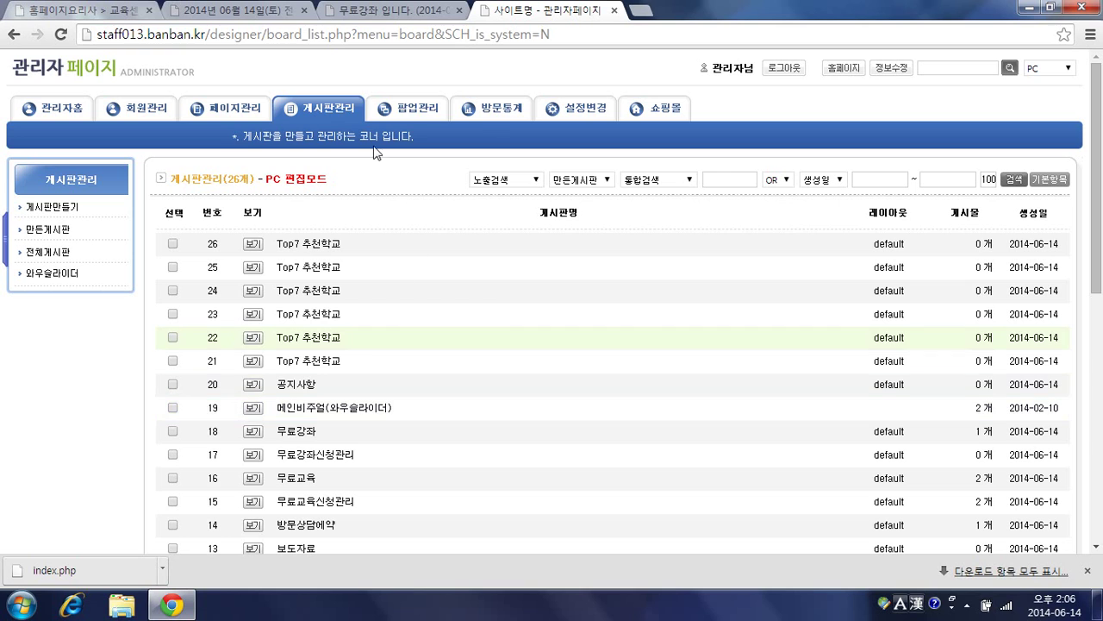
# Step: Reopen the 무료강좌 article's 987.php in the page designer and scroll to its comment-list block
pyautogui.click(381, 12)
pyautogui.scroll(10, 298, 200)
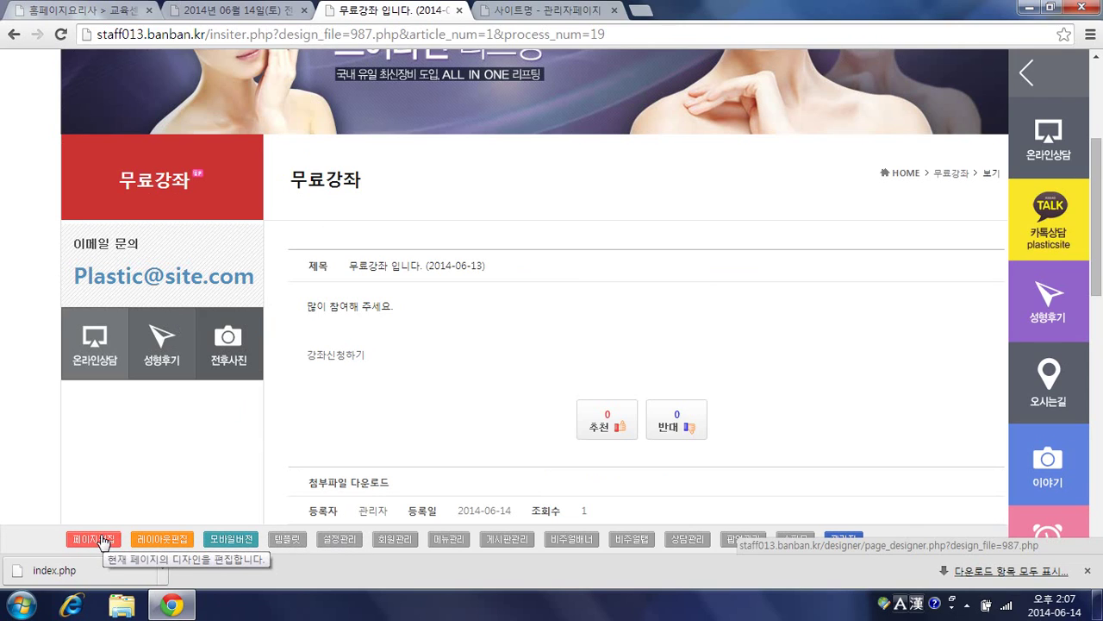
pyautogui.click(102, 542)
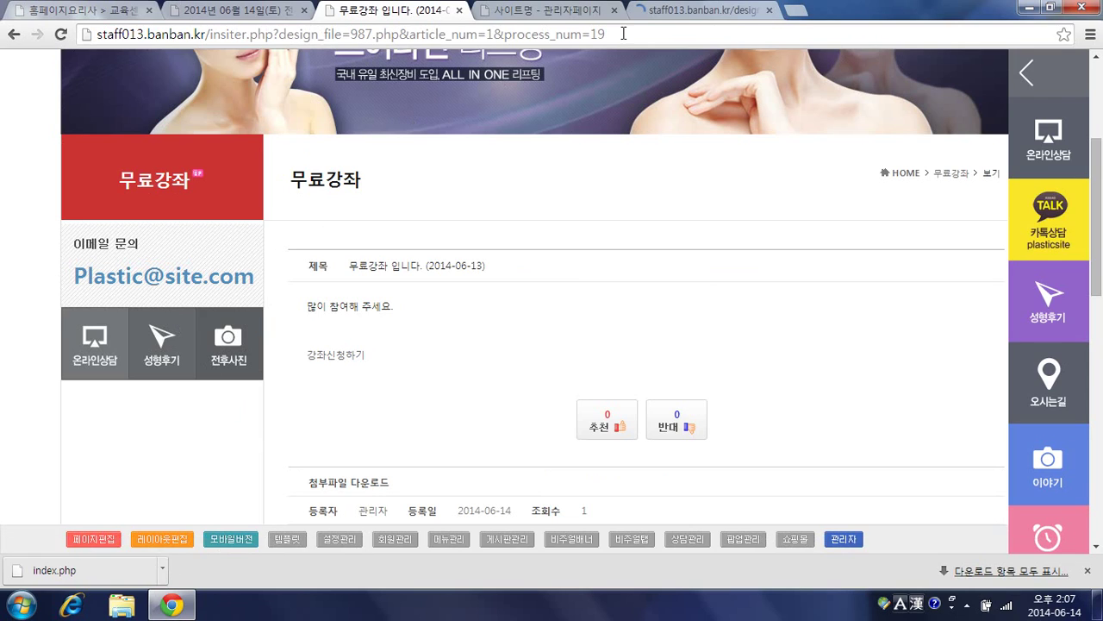
pyautogui.click(657, 13)
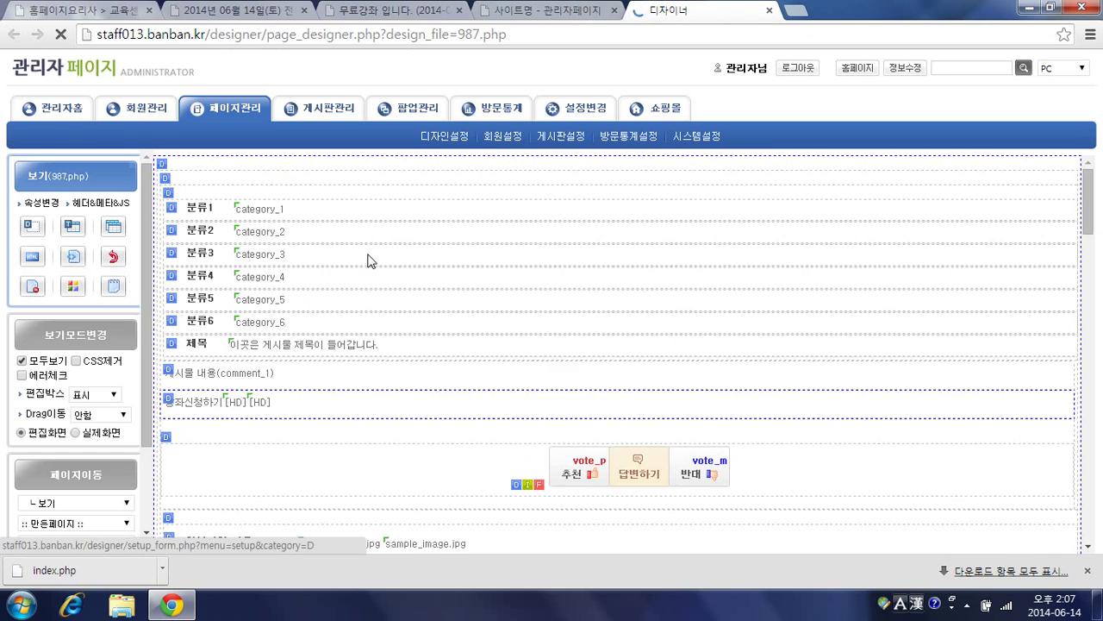
pyautogui.scroll(-10, 333, 327)
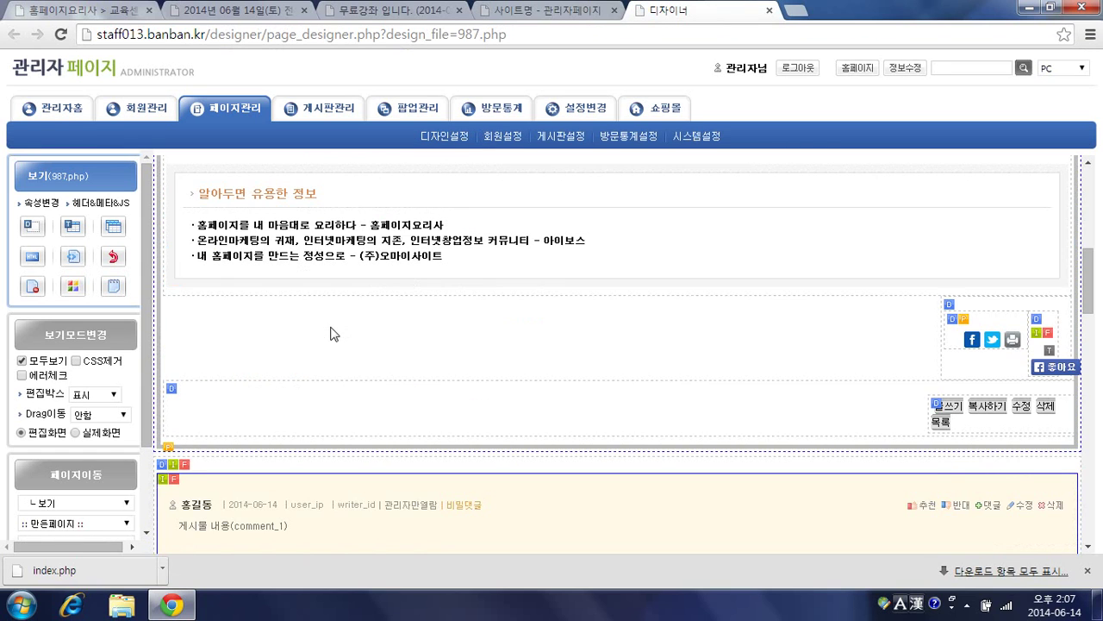
pyautogui.scroll(-5, 333, 336)
pyautogui.scroll(3, 345, 311)
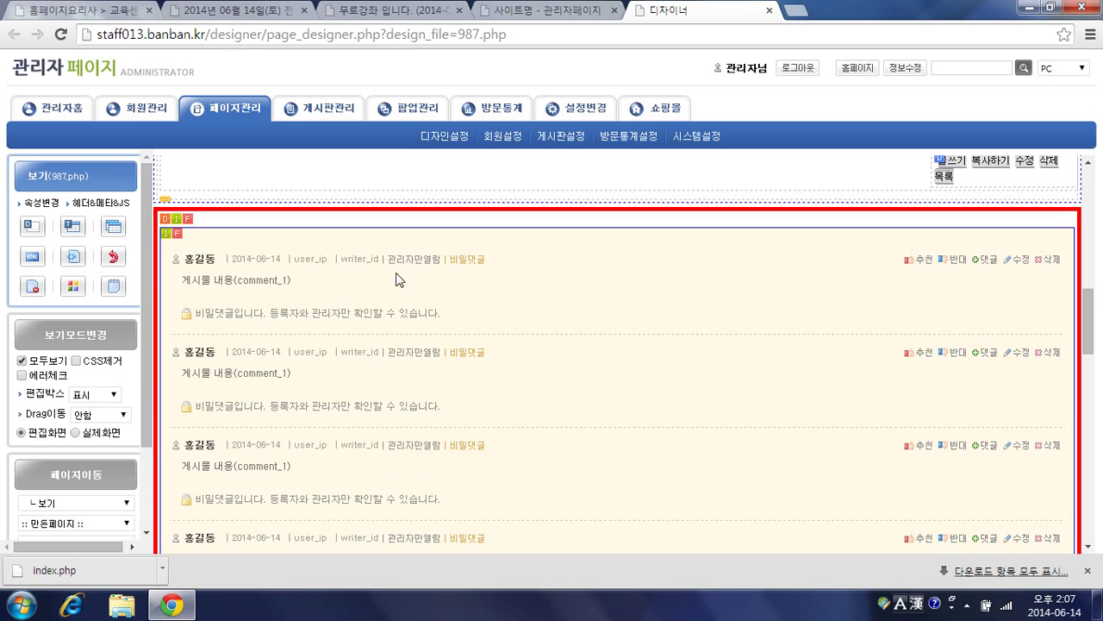
pyautogui.scroll(-5, 368, 349)
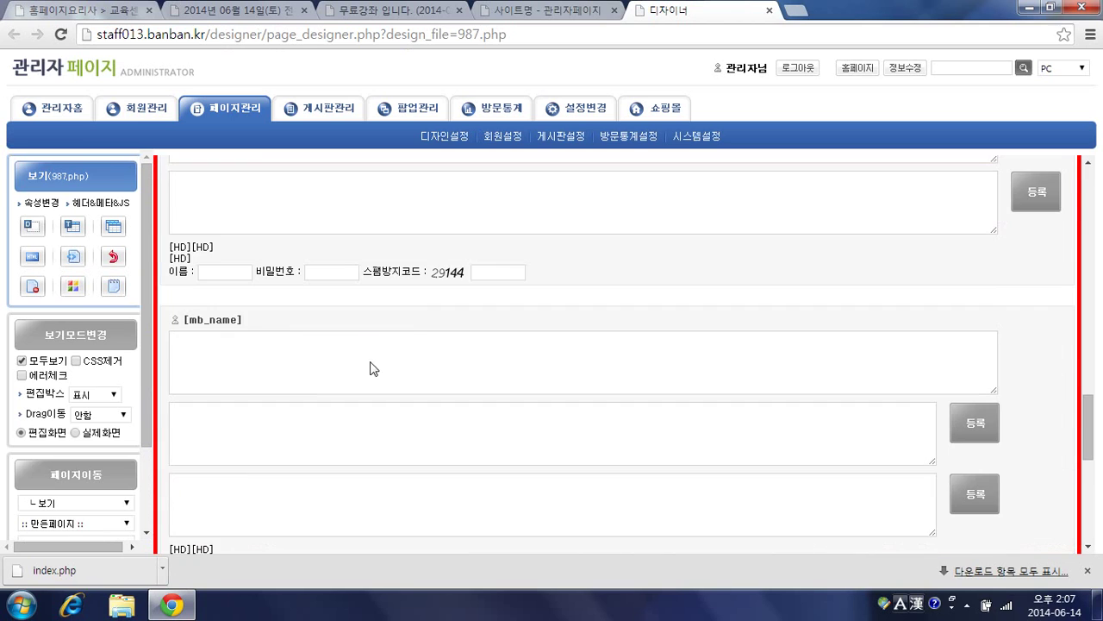
pyautogui.scroll(3, 405, 319)
pyautogui.scroll(4, 431, 385)
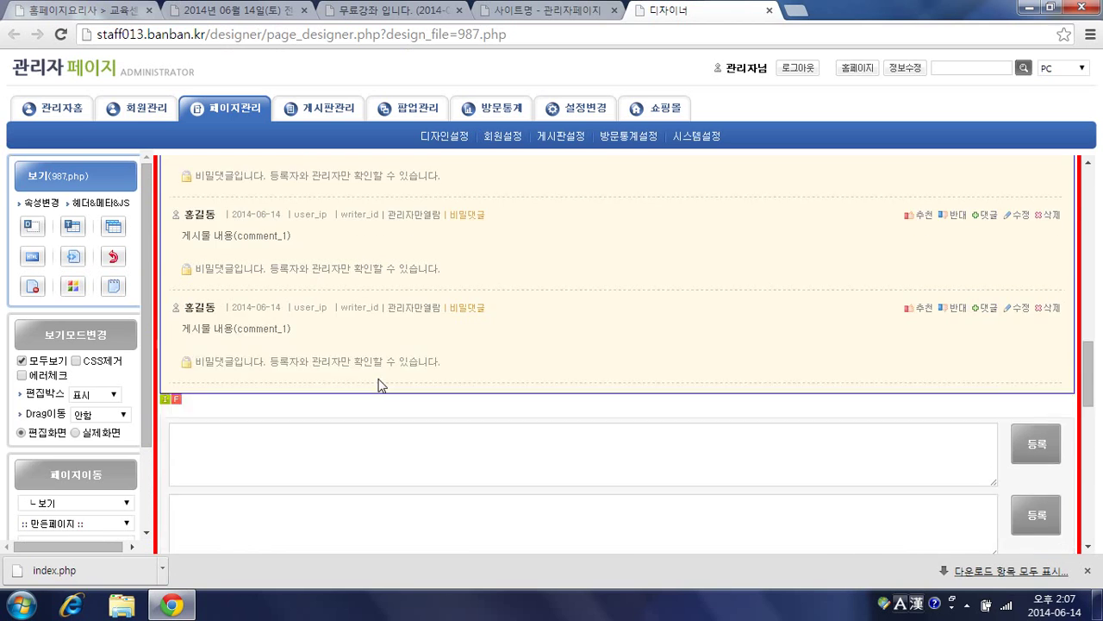
pyautogui.scroll(4, 345, 392)
pyautogui.scroll(-2, 369, 388)
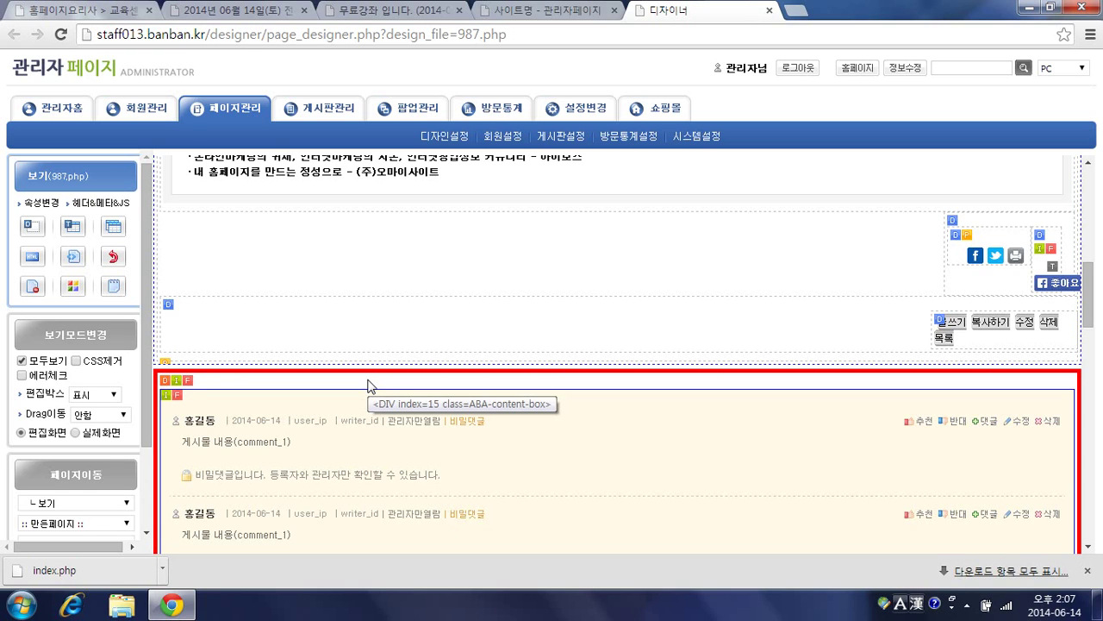
pyautogui.click(187, 382)
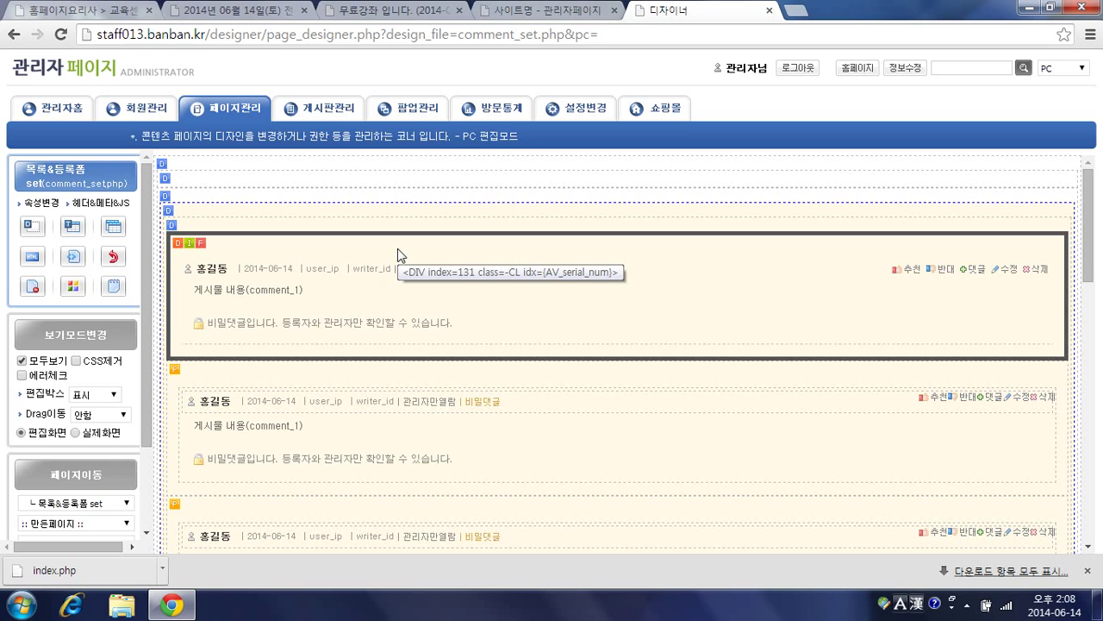
pyautogui.hotkey('alt', 'Left')
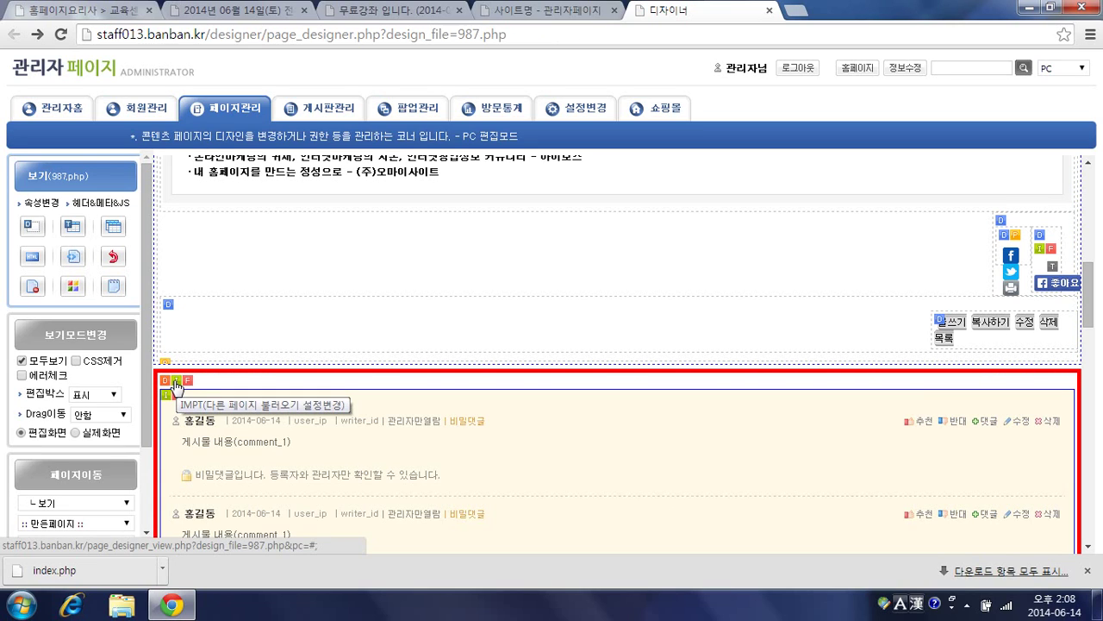
# Step: Use 임포트변경 on the comment block's import to make it a separate 996.php copy
pyautogui.click(175, 383)
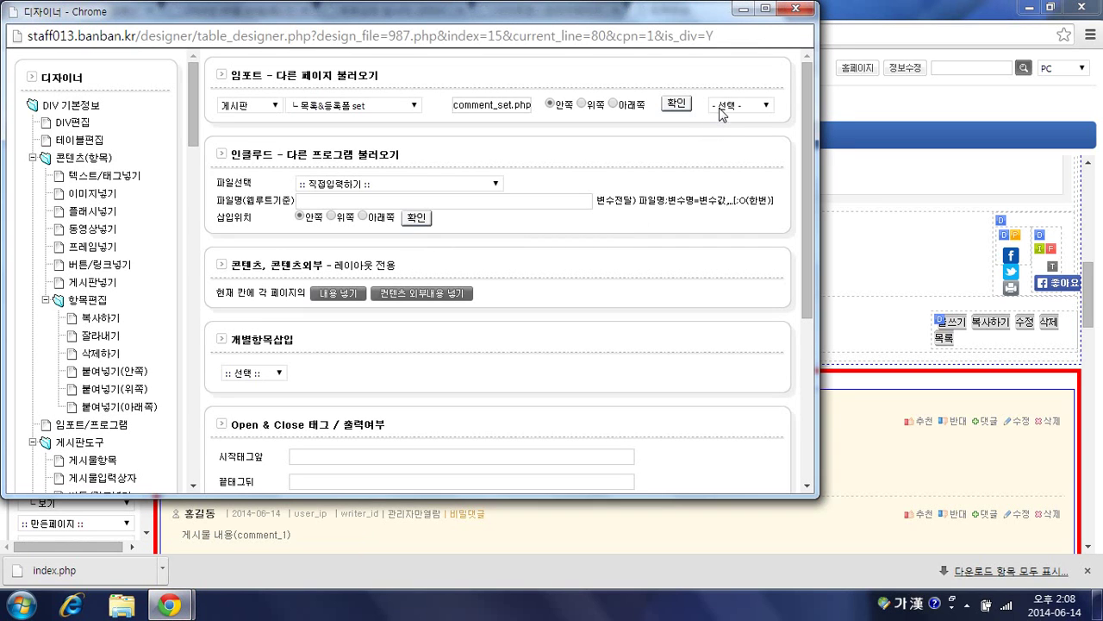
pyautogui.click(724, 107)
pyautogui.click(728, 140)
pyautogui.click(676, 104)
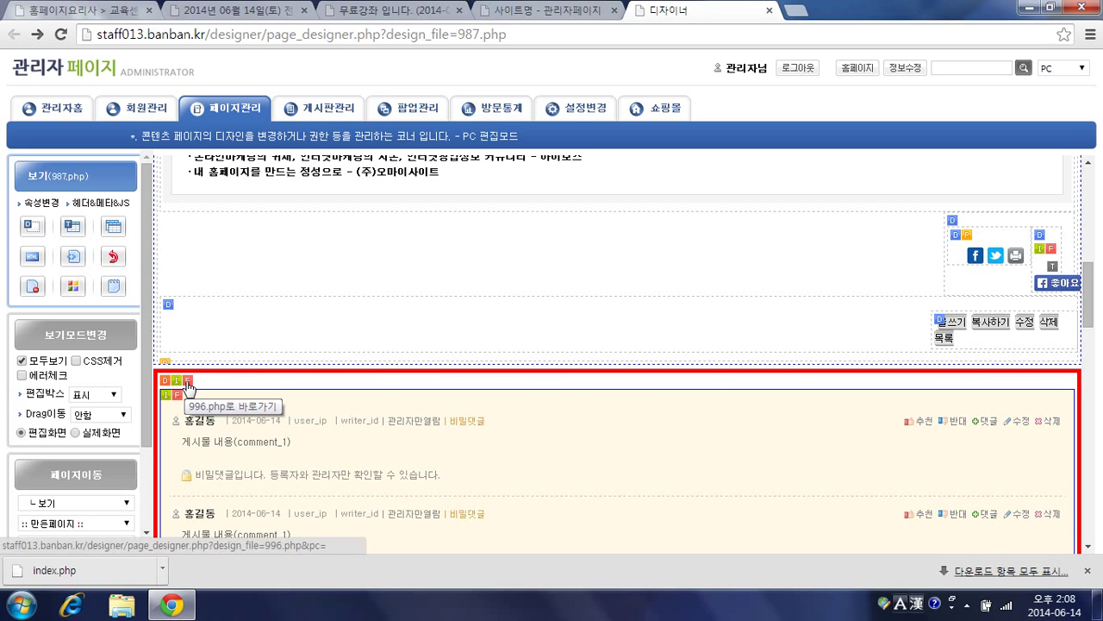
# Step: Open 996.php and set the comment list's 쿼리타입 연결 to the 무료강좌신청관리 board
pyautogui.click(188, 383)
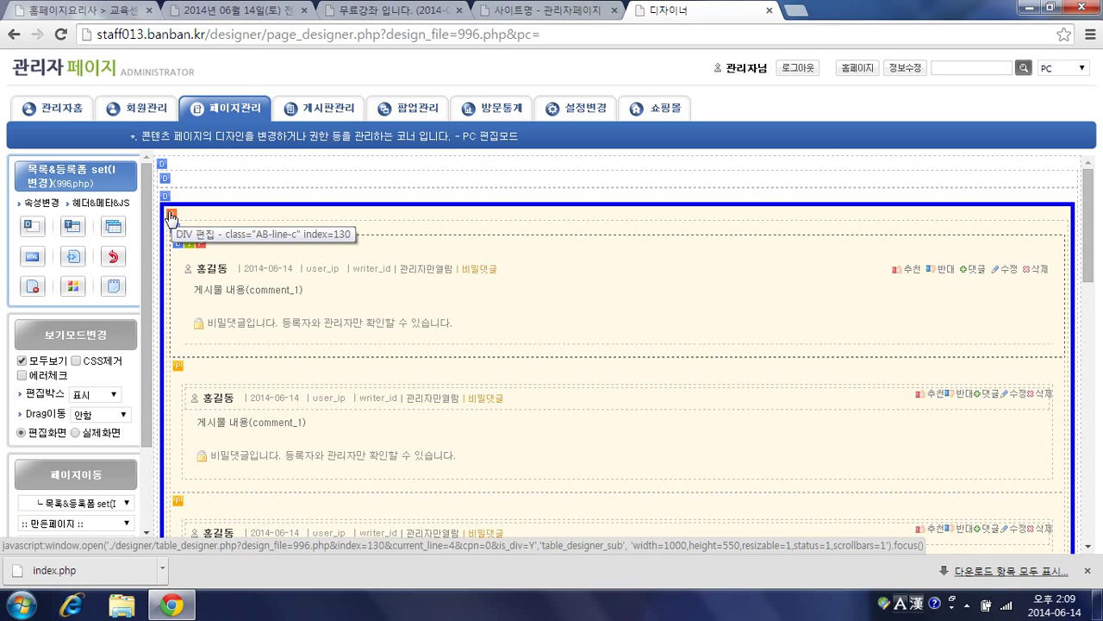
pyautogui.click(171, 217)
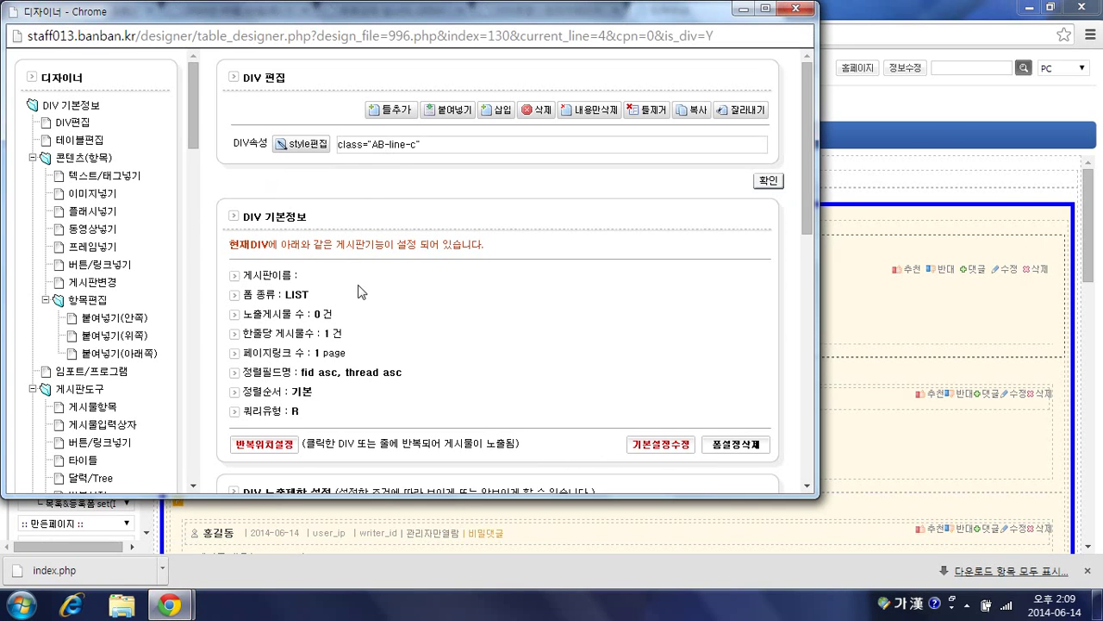
pyautogui.click(662, 445)
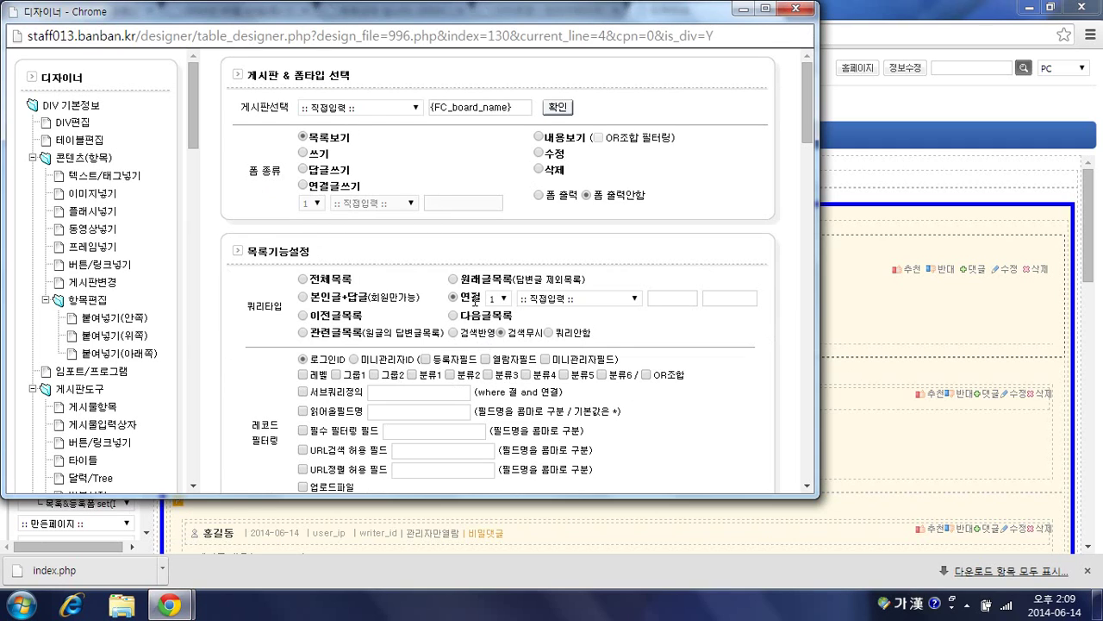
pyautogui.click(543, 299)
pyautogui.scroll(-3, 552, 371)
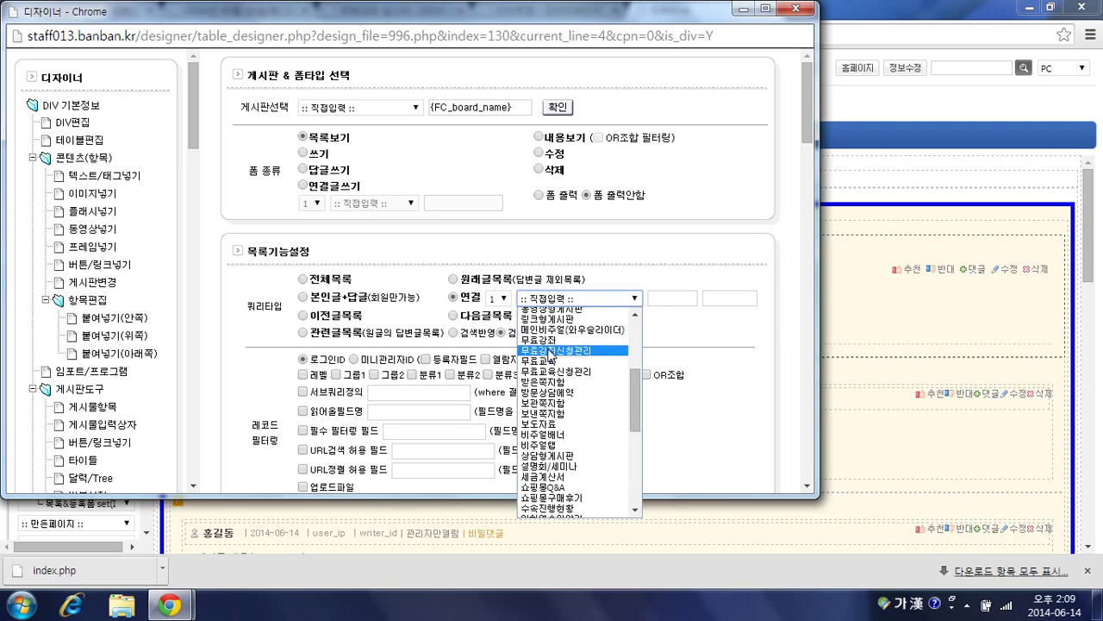
pyautogui.click(550, 352)
pyautogui.scroll(-6, 655, 321)
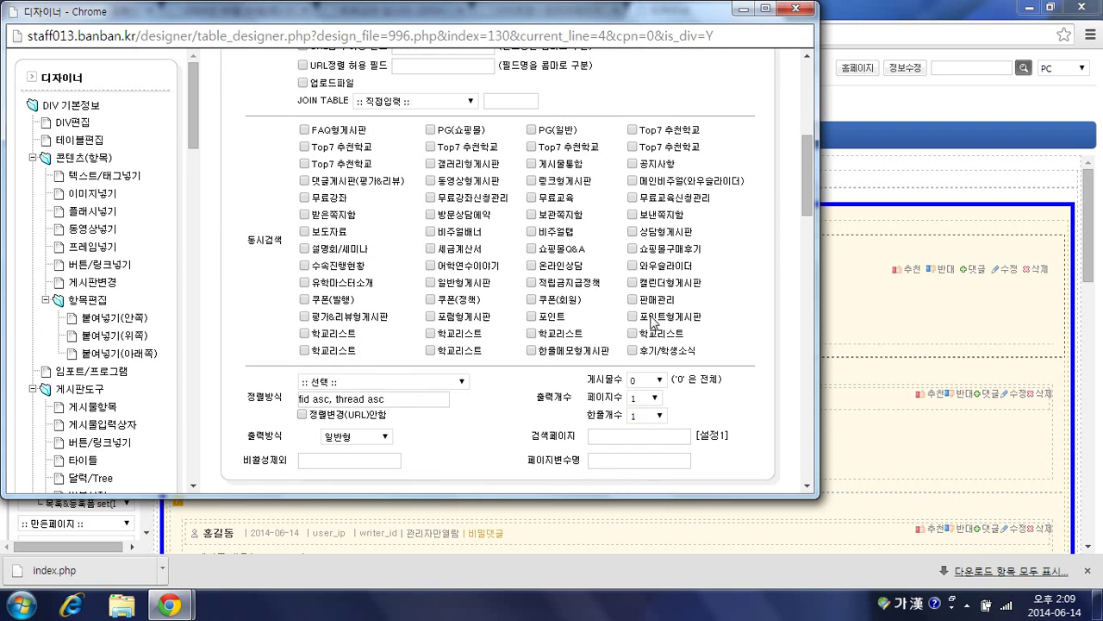
pyautogui.scroll(-5, 653, 320)
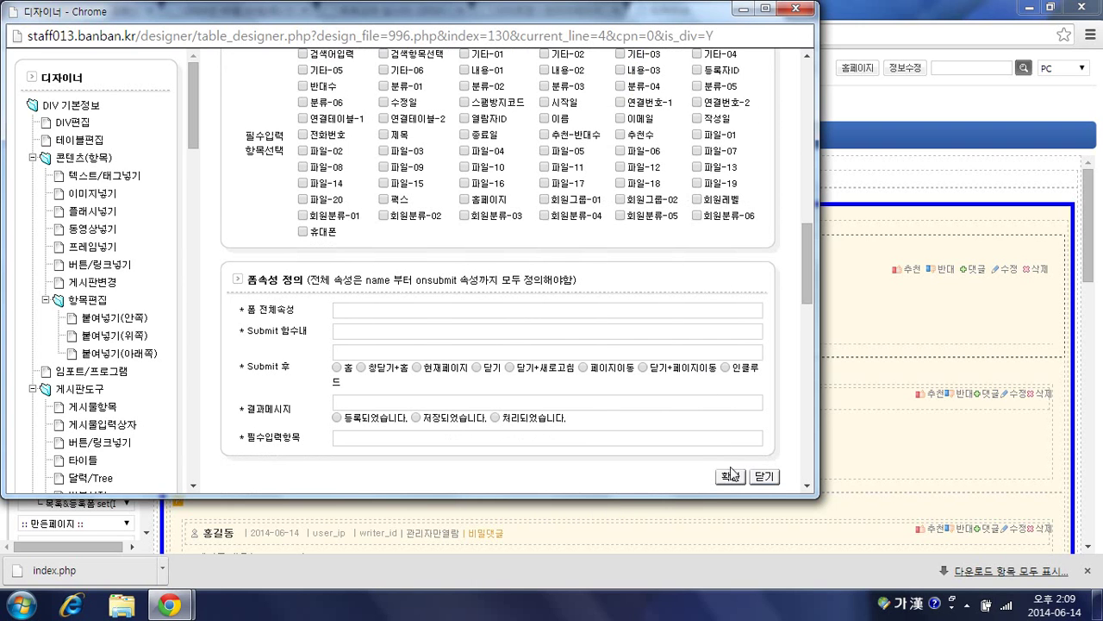
pyautogui.click(731, 478)
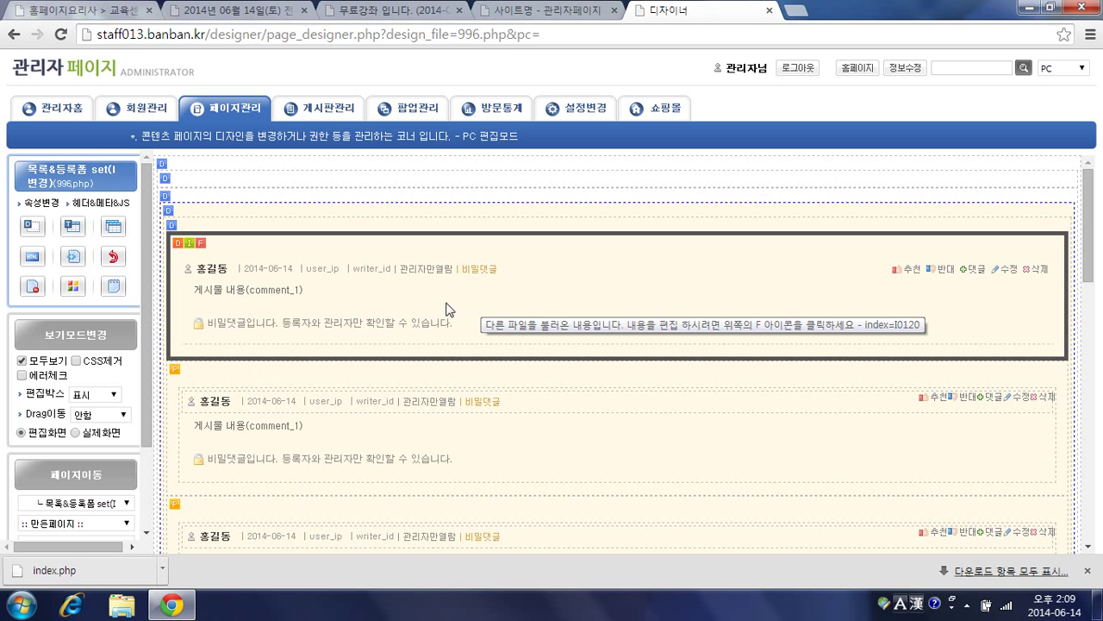
pyautogui.scroll(-3, 448, 308)
pyautogui.scroll(-5, 447, 309)
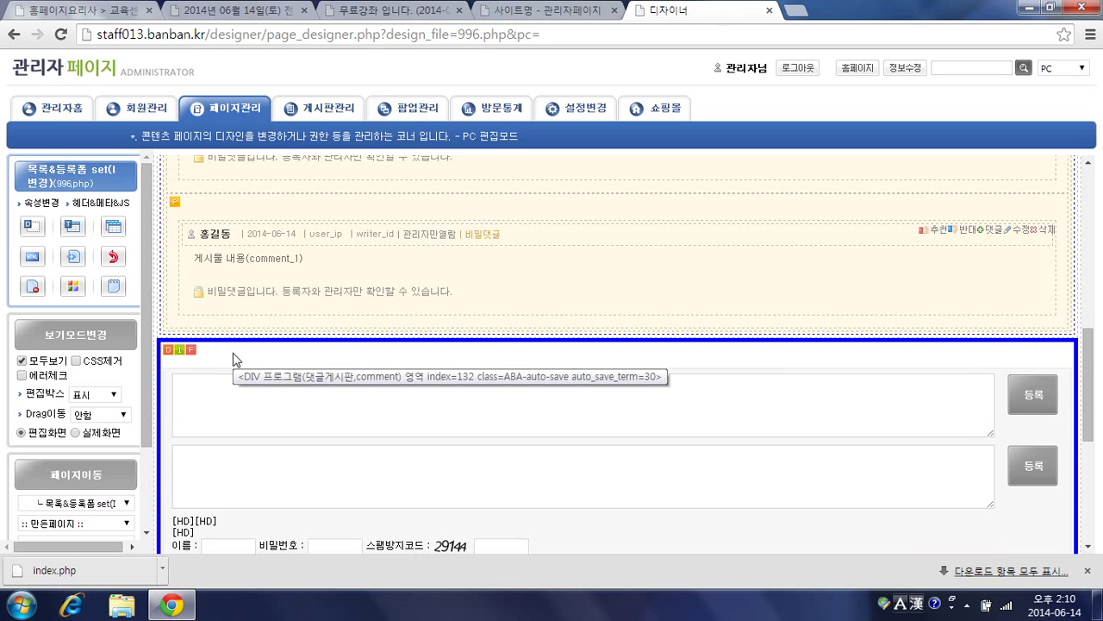
# Step: Set the comment input form's 연결글쓰기 board to 무료강좌신청관리 (BD992) and confirm
pyautogui.click(171, 352)
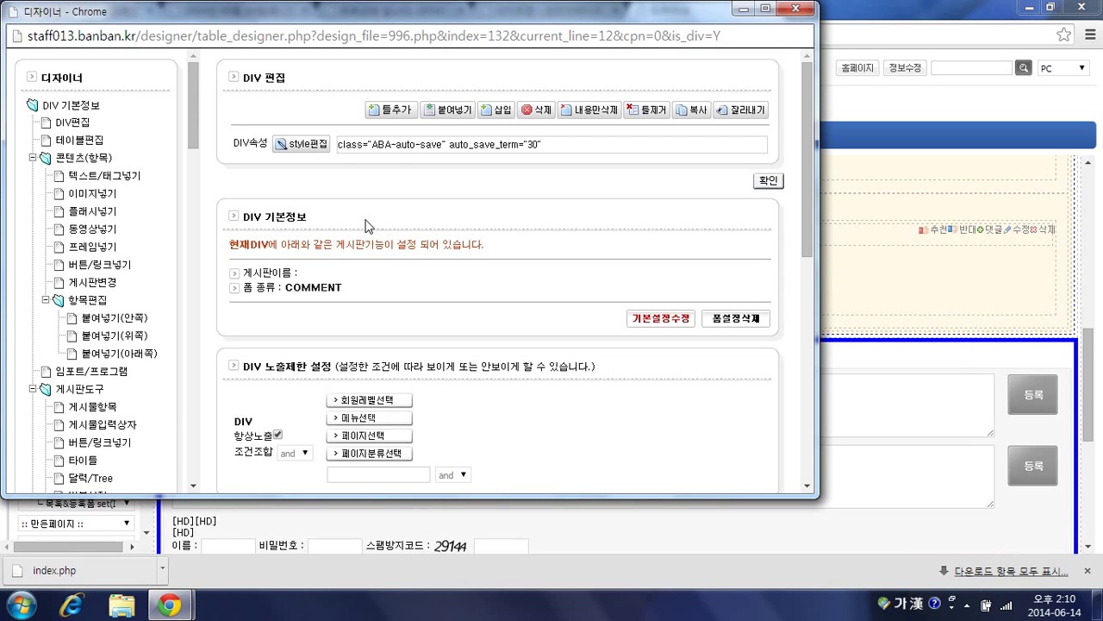
pyautogui.click(641, 318)
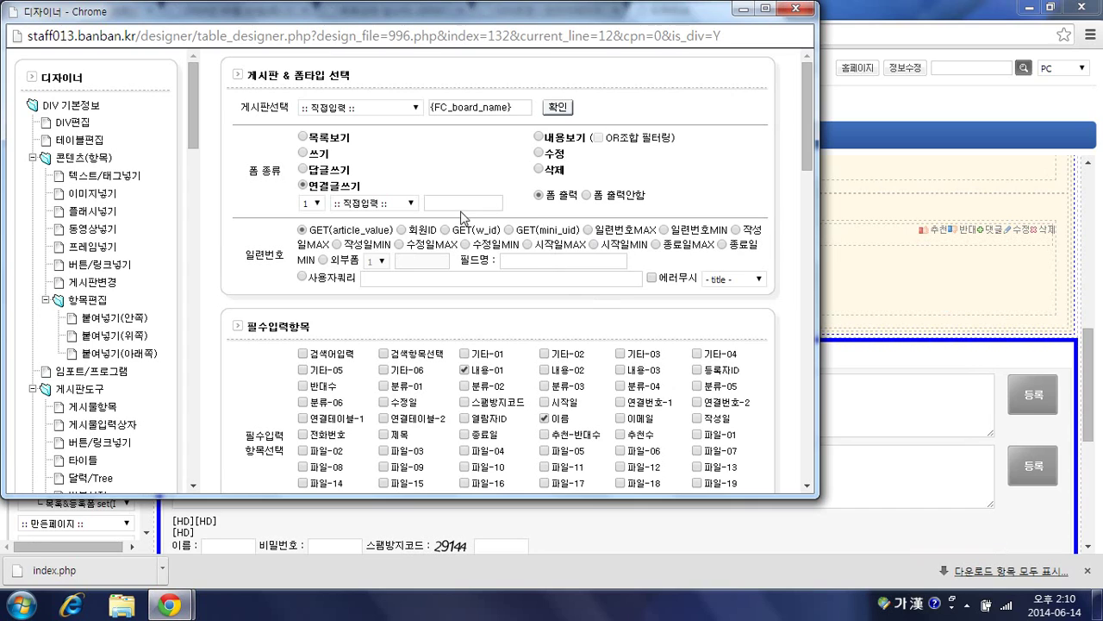
pyautogui.click(371, 206)
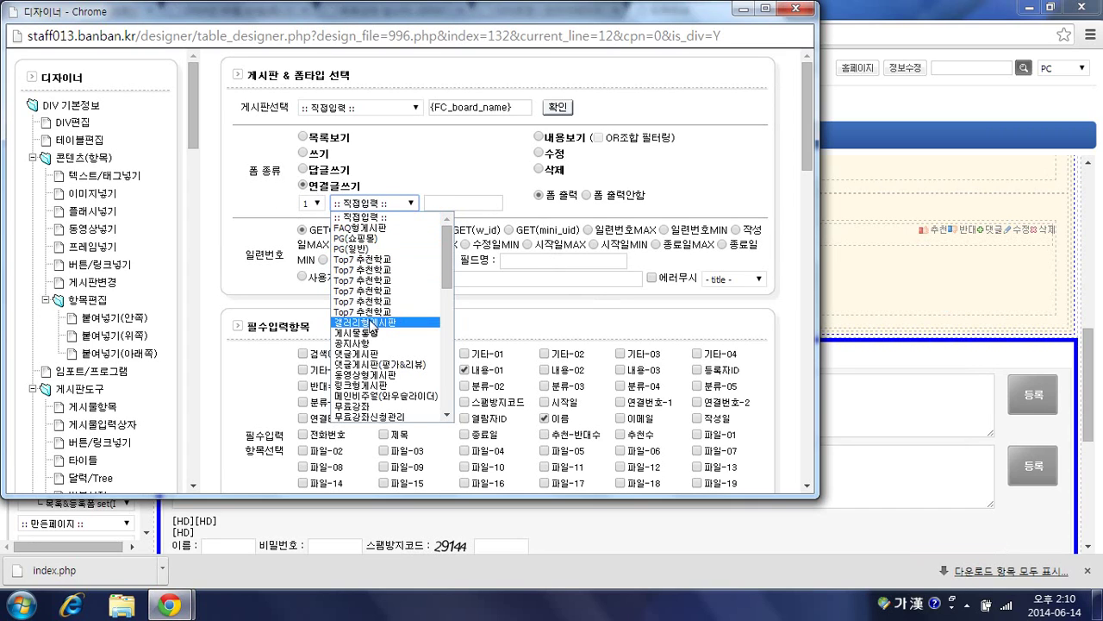
pyautogui.scroll(-2, 372, 327)
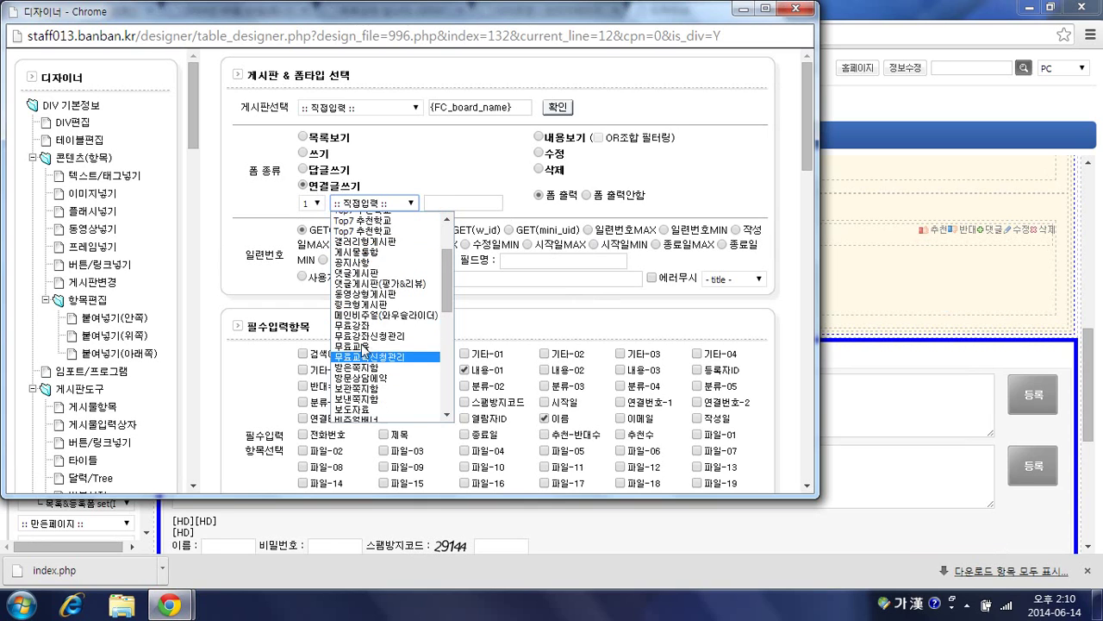
pyautogui.click(366, 336)
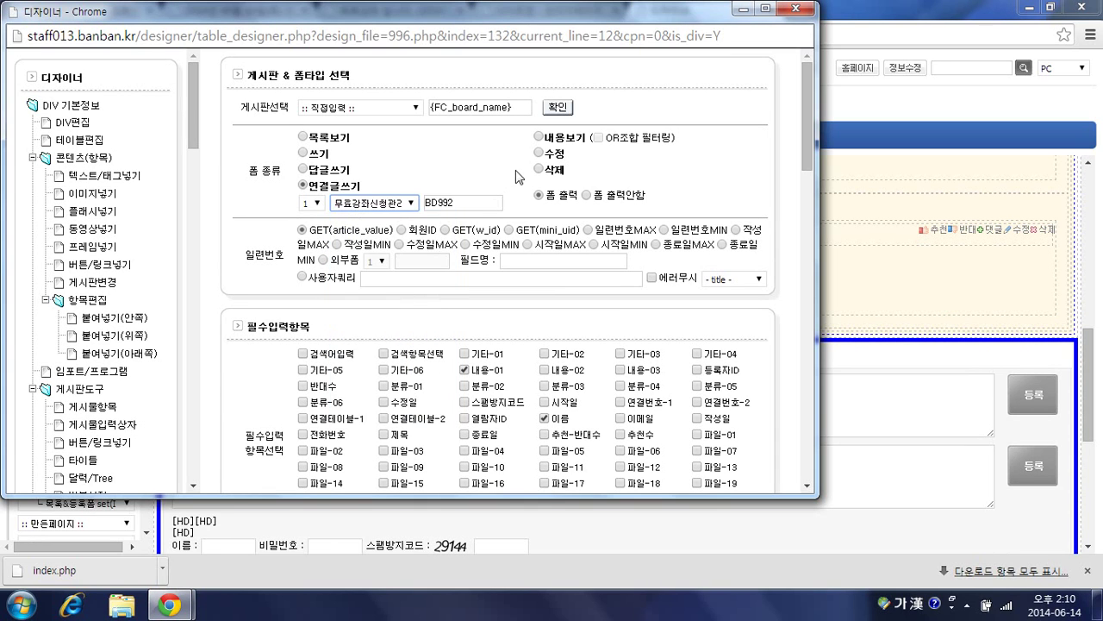
pyautogui.click(556, 107)
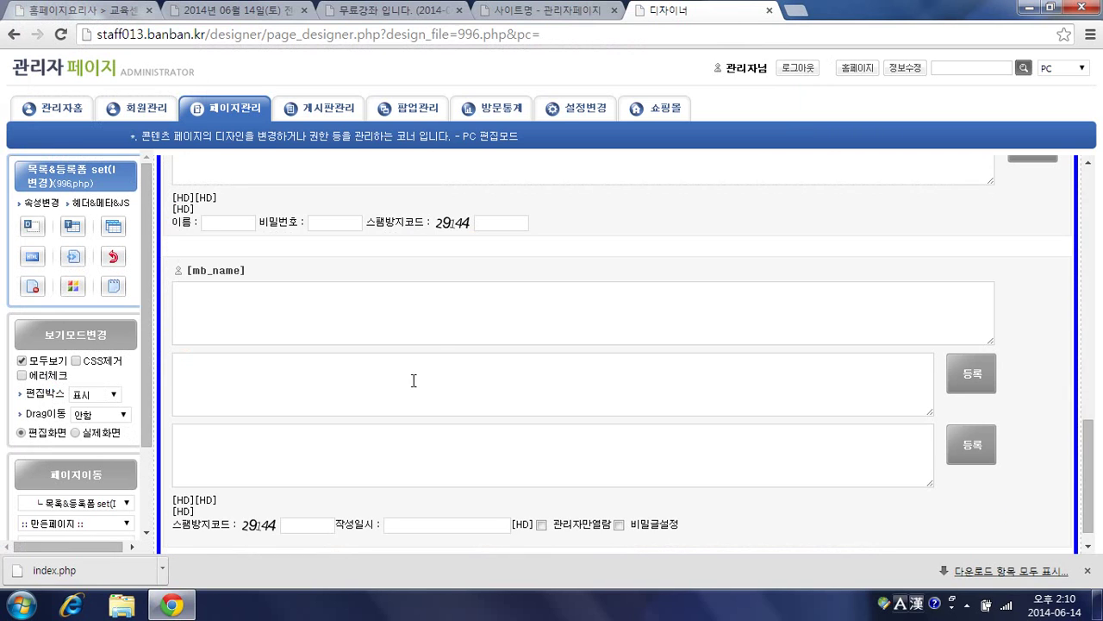
# Step: Reload the 무료강좌 article, dismiss the prompt, and click 강좌신청하기 to apply for the course
pyautogui.click(564, 11)
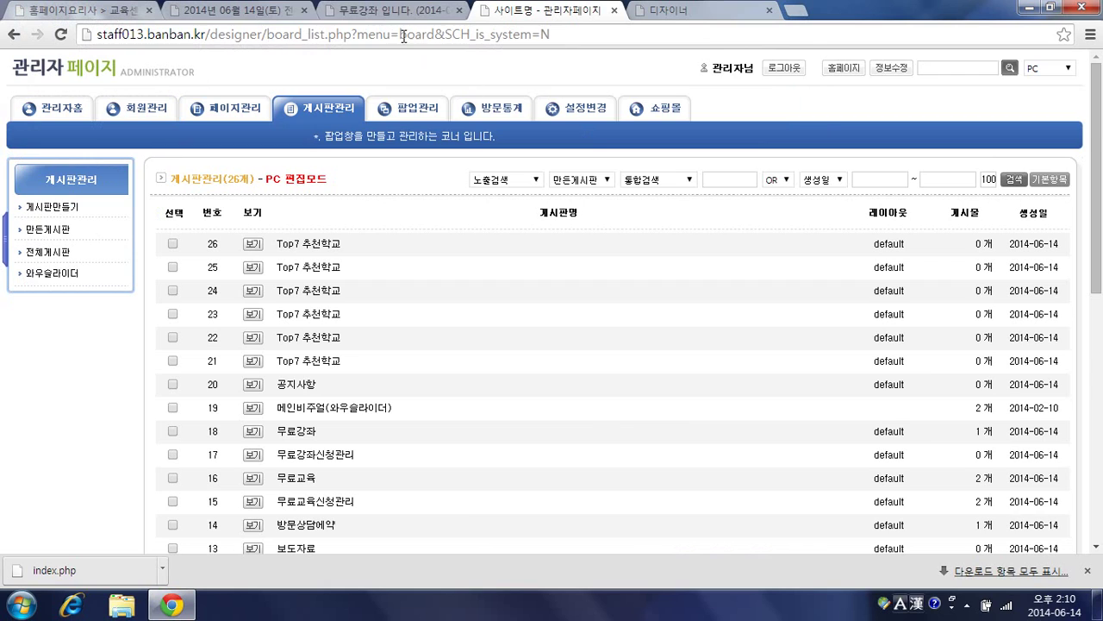
pyautogui.click(394, 10)
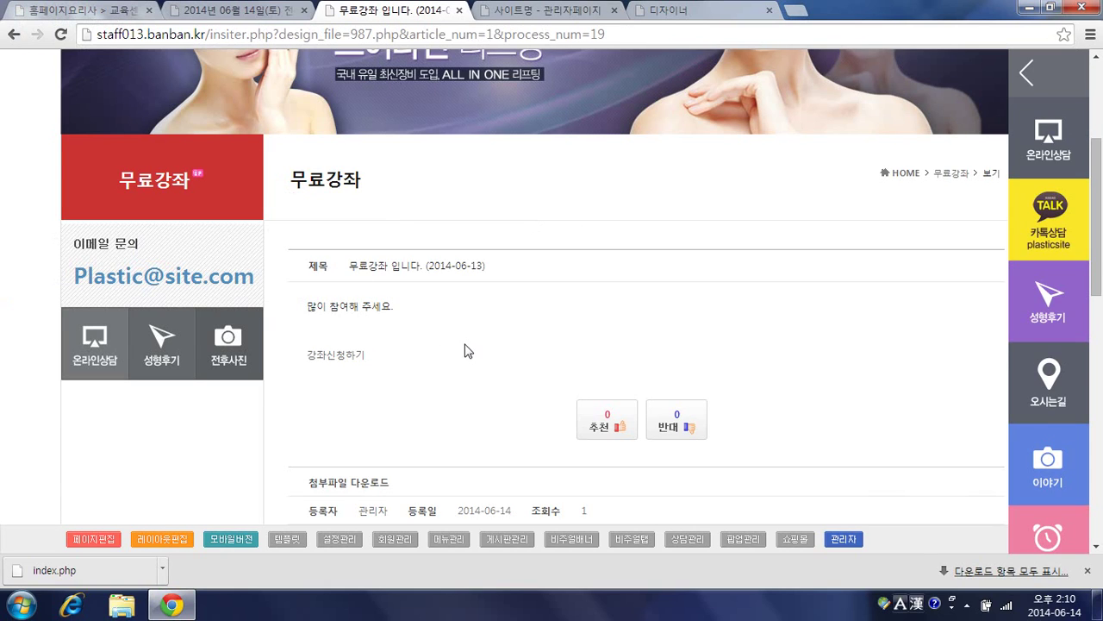
pyautogui.scroll(-7, 465, 351)
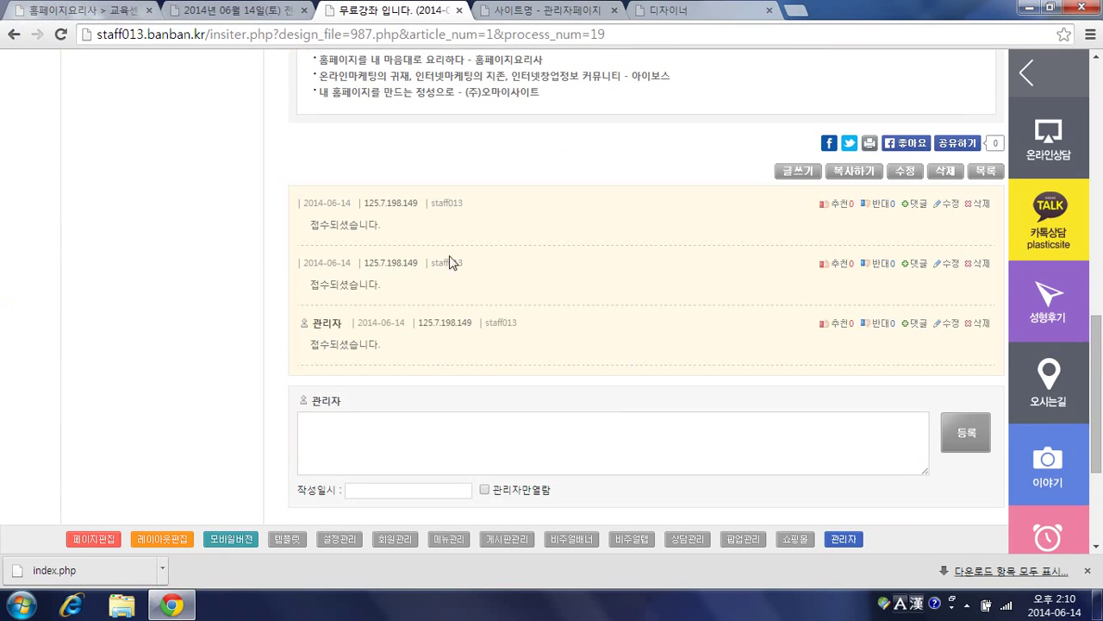
pyautogui.press('F5')
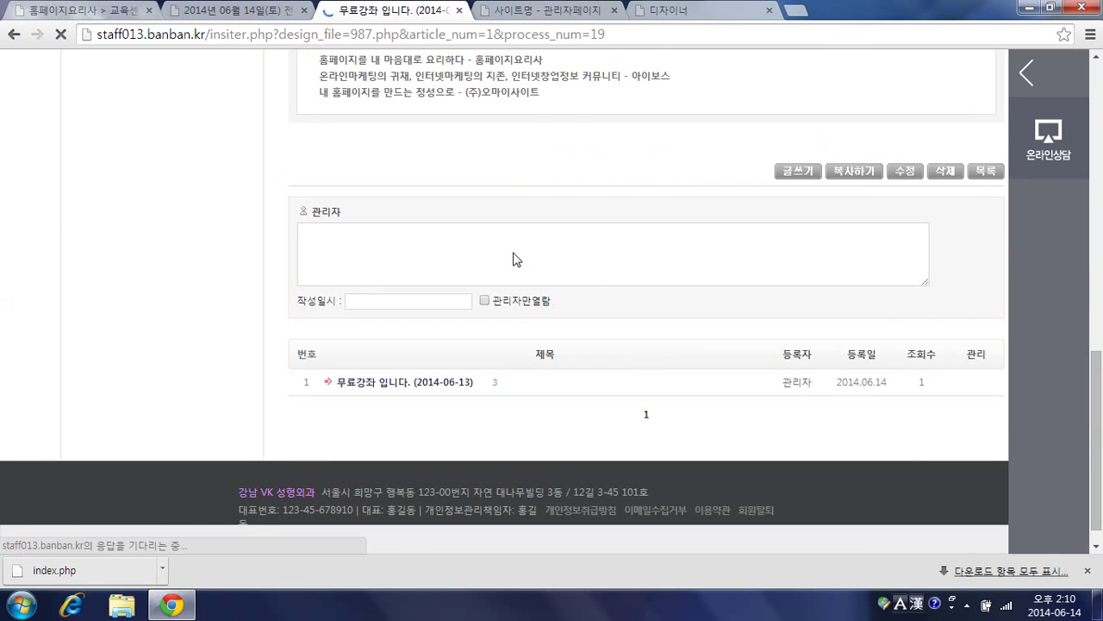
pyautogui.click(640, 184)
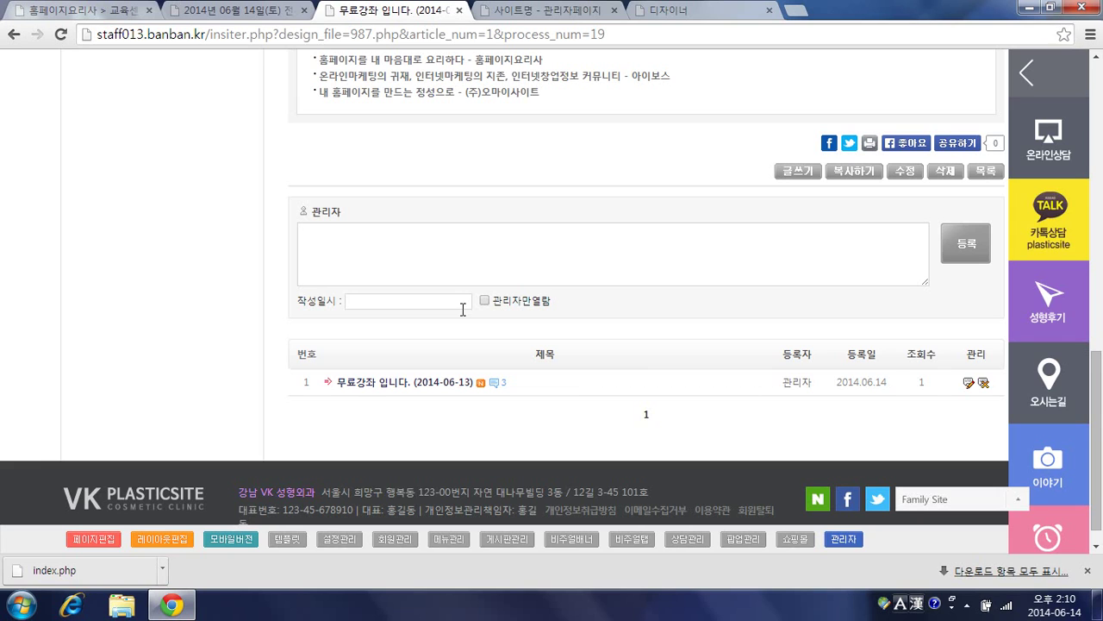
pyautogui.scroll(5, 504, 269)
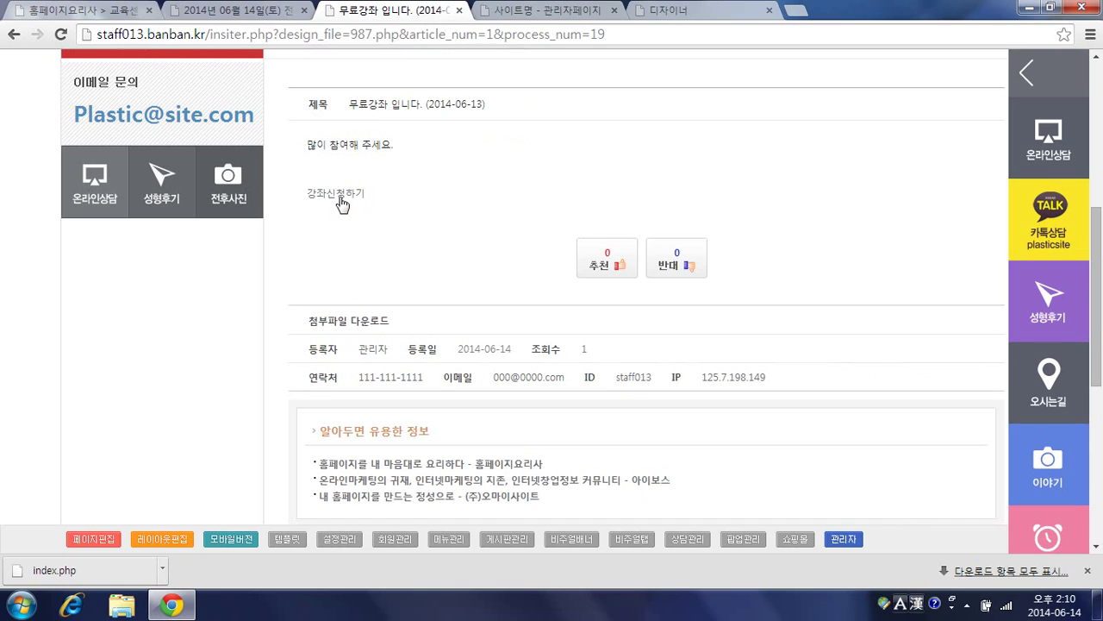
pyautogui.click(344, 196)
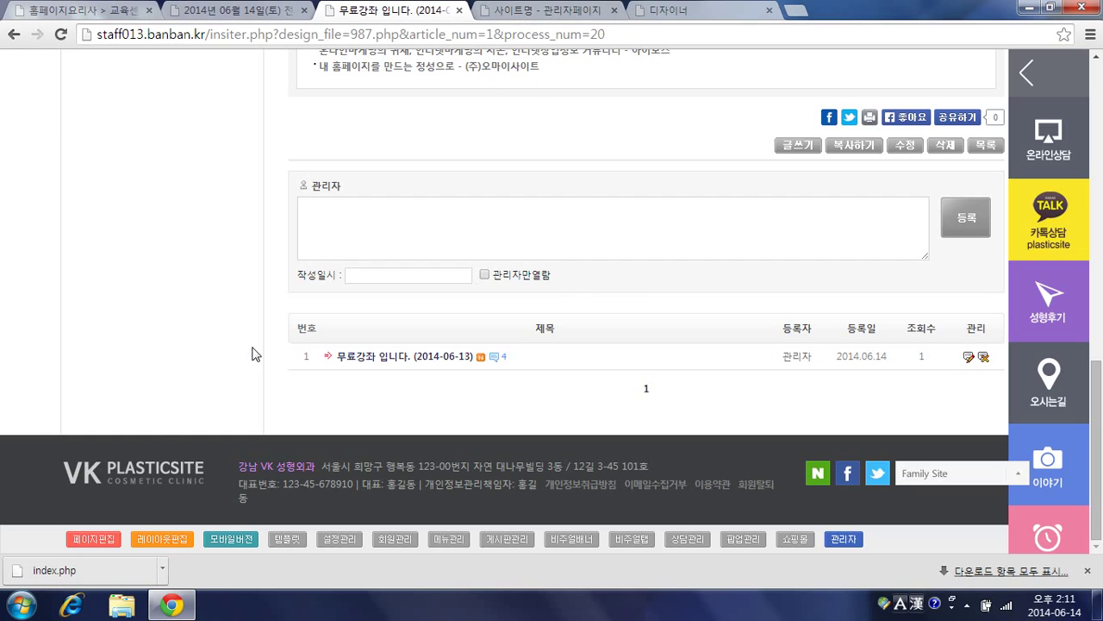
# Step: In the page designer, open the second hidden field's board settings and pick board BD992
pyautogui.click(98, 539)
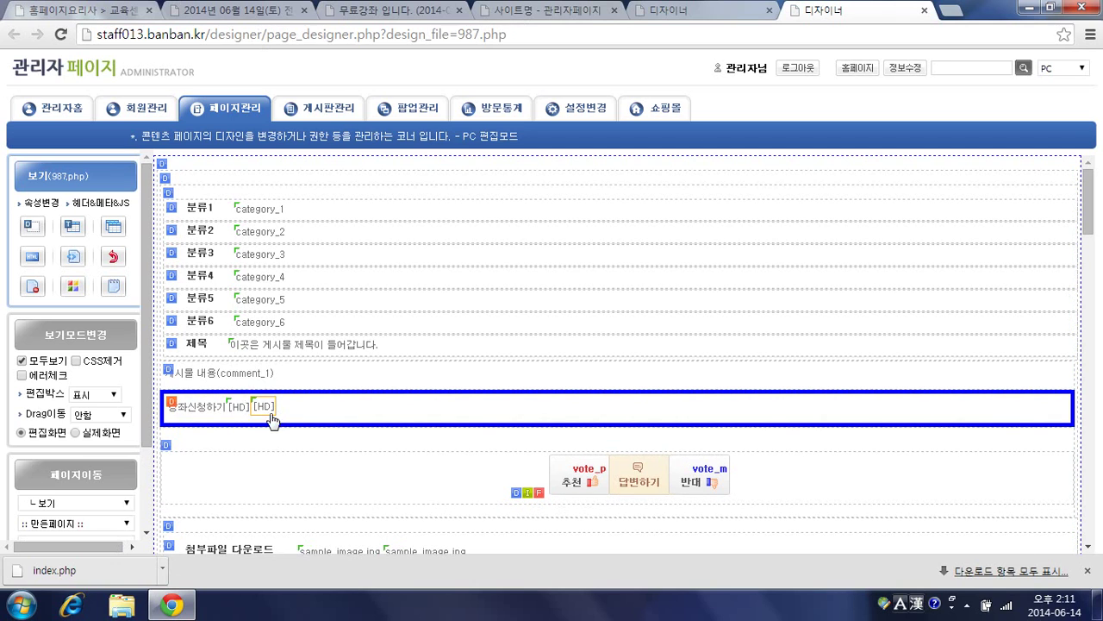
pyautogui.click(271, 420)
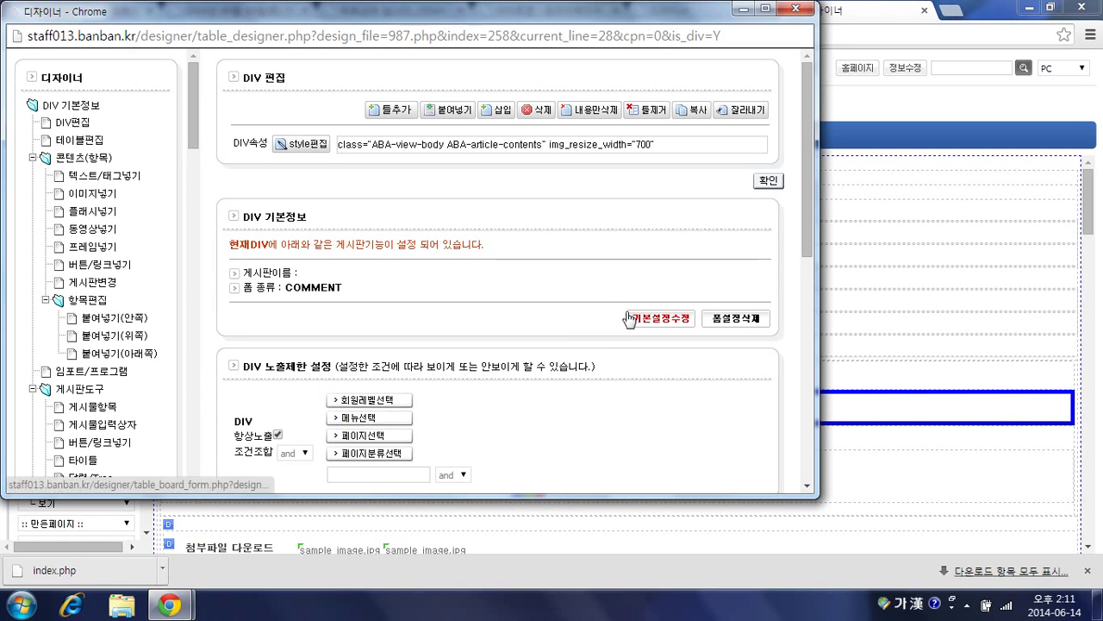
pyautogui.click(630, 318)
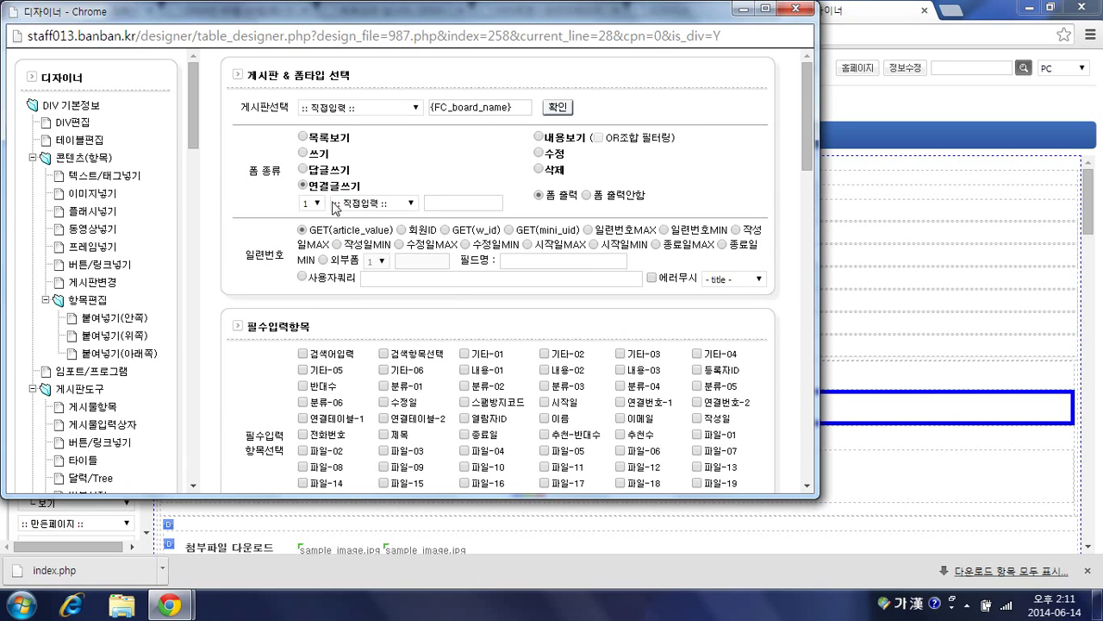
pyautogui.click(374, 205)
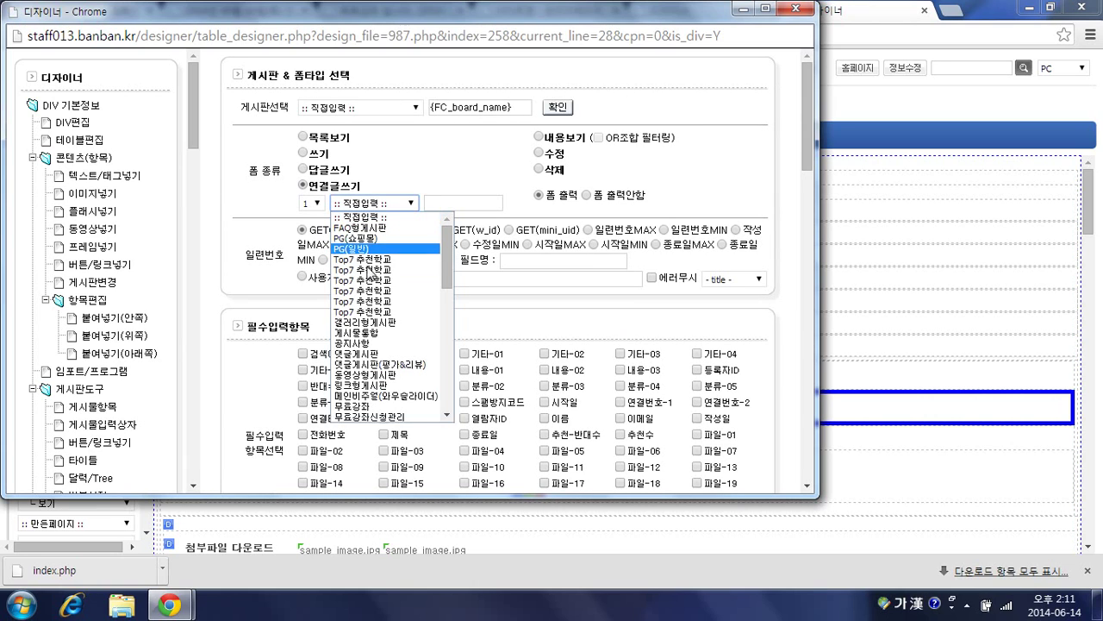
pyautogui.scroll(-3, 378, 324)
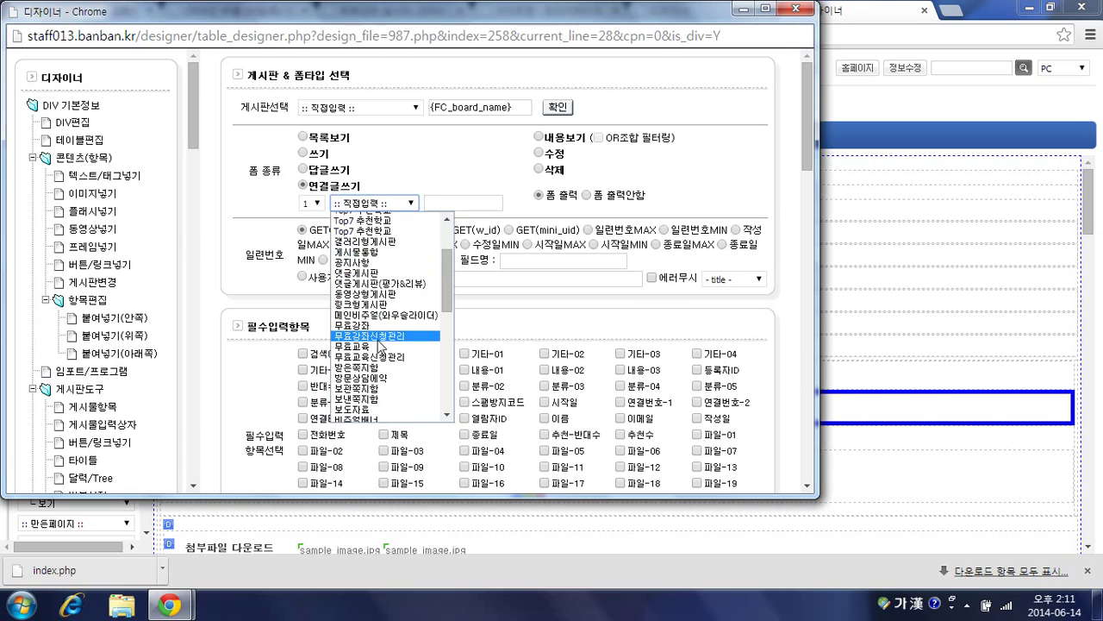
pyautogui.click(379, 336)
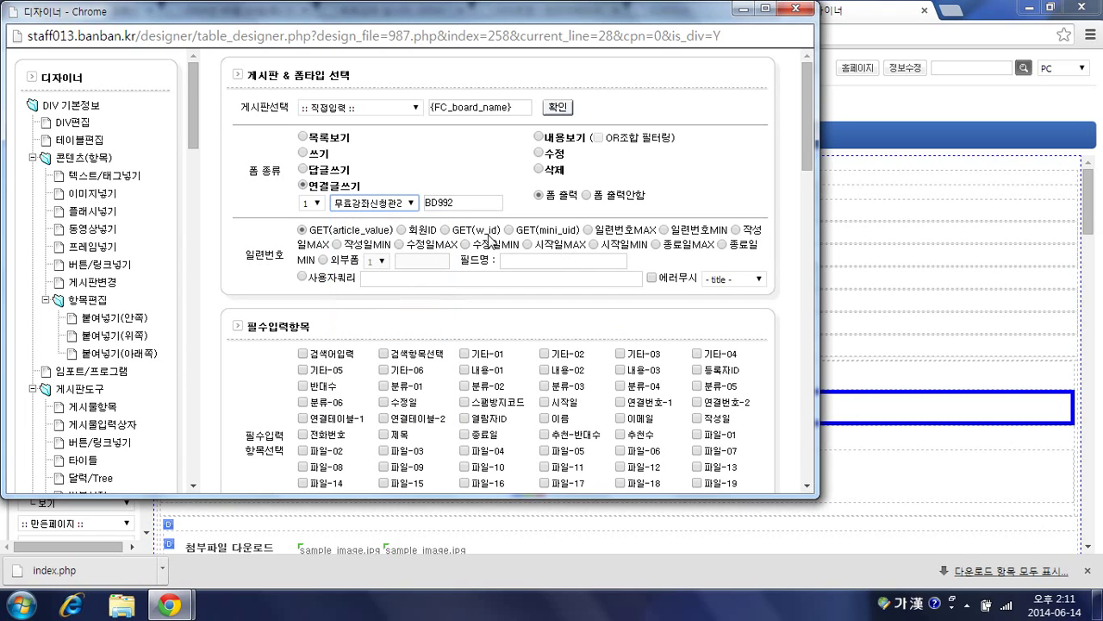
# Step: Reset the board choice, reselect 무료강좌신청관리 (BD992), save, and return to the article
pyautogui.click(370, 202)
pyautogui.scroll(5, 371, 233)
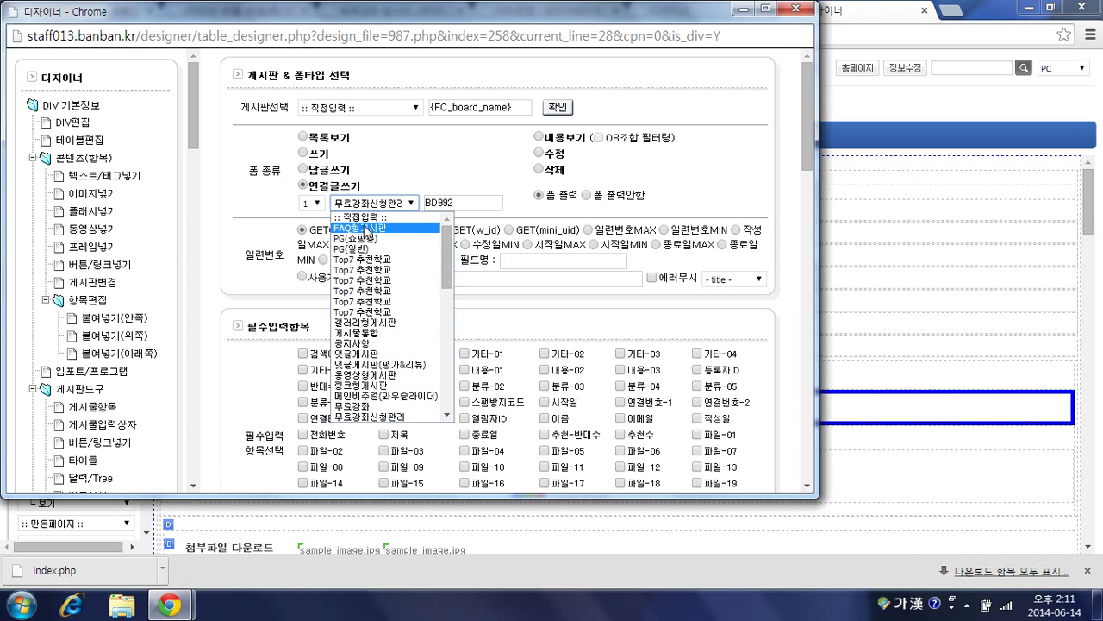
pyautogui.click(360, 216)
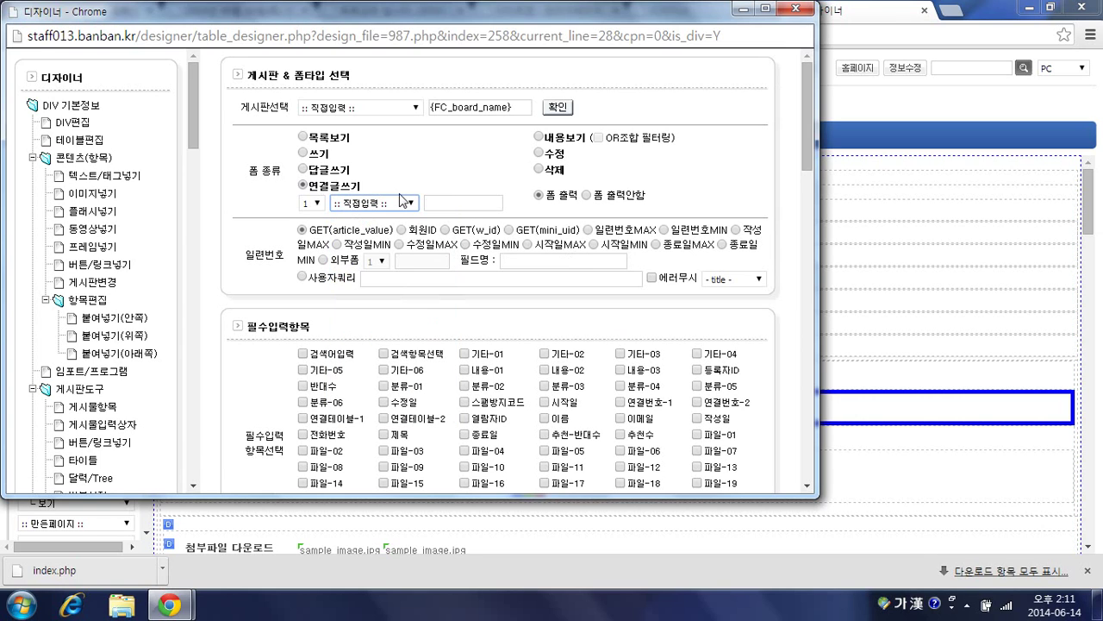
pyautogui.click(371, 203)
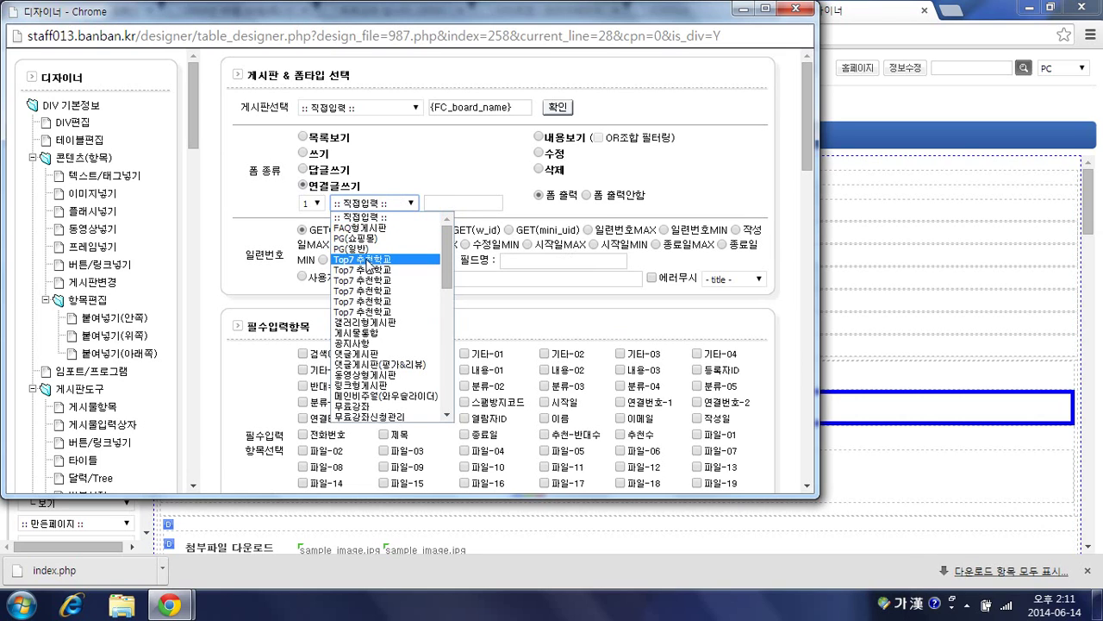
pyautogui.scroll(-4, 367, 310)
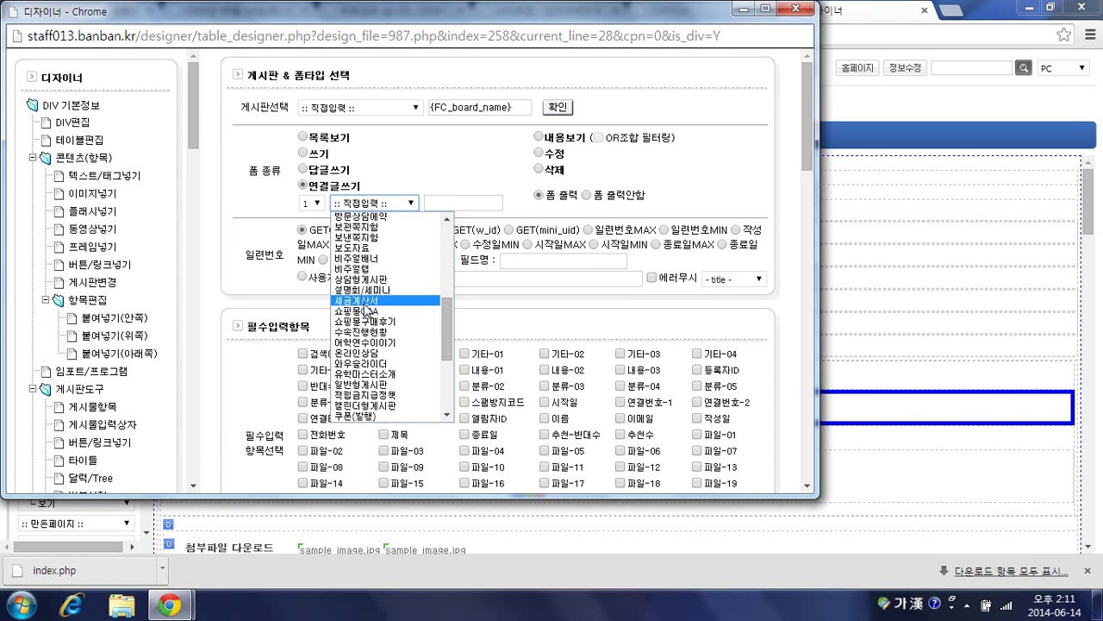
pyautogui.scroll(3, 367, 306)
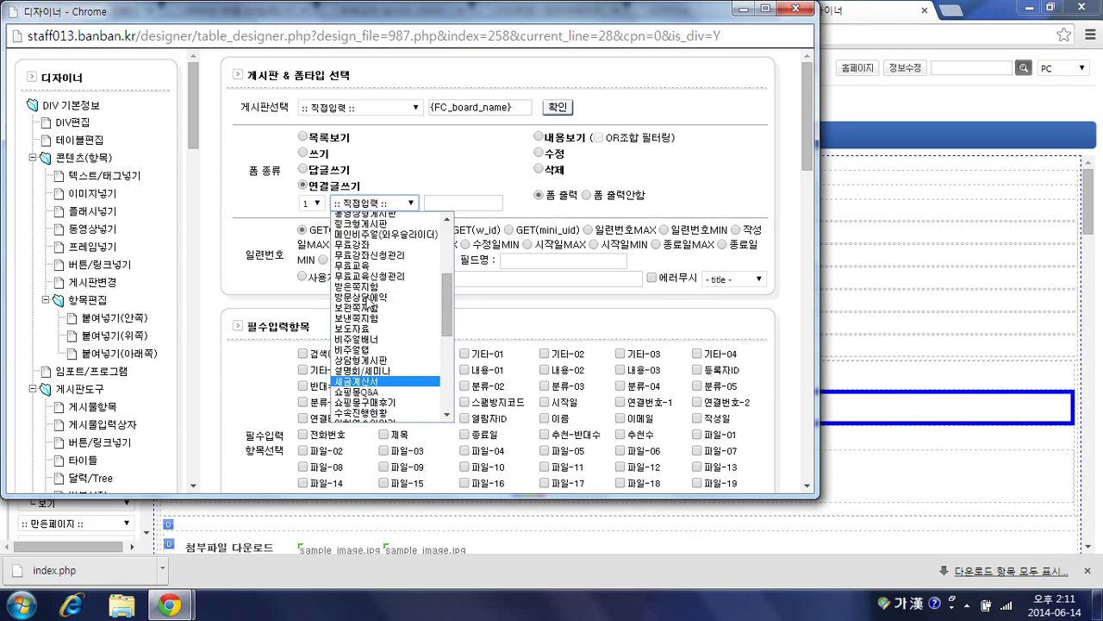
pyautogui.click(377, 255)
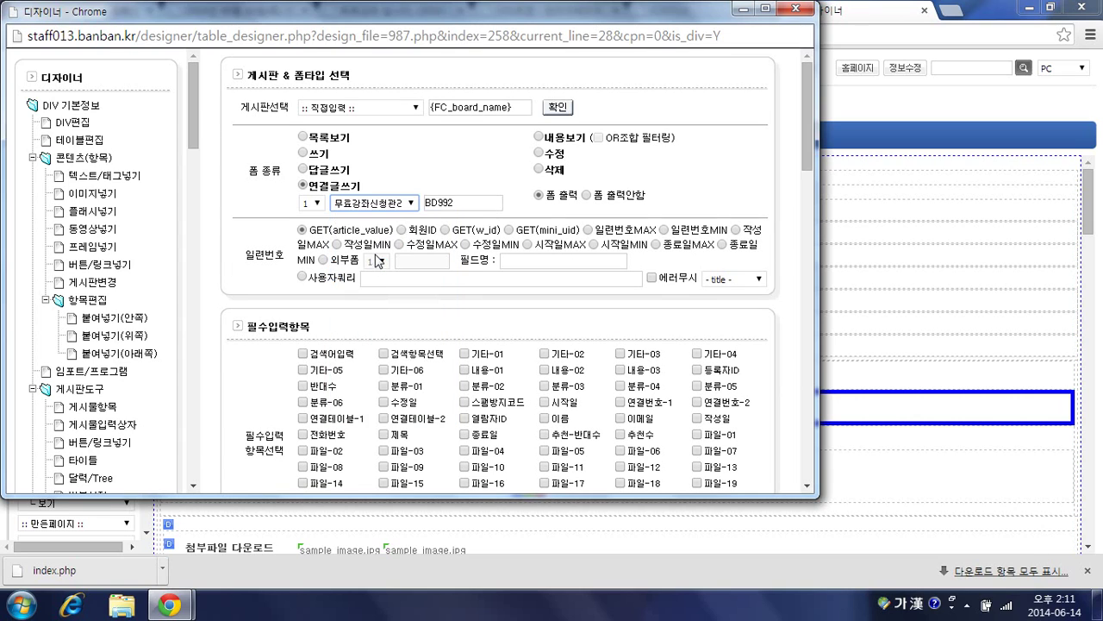
pyautogui.scroll(-6, 707, 263)
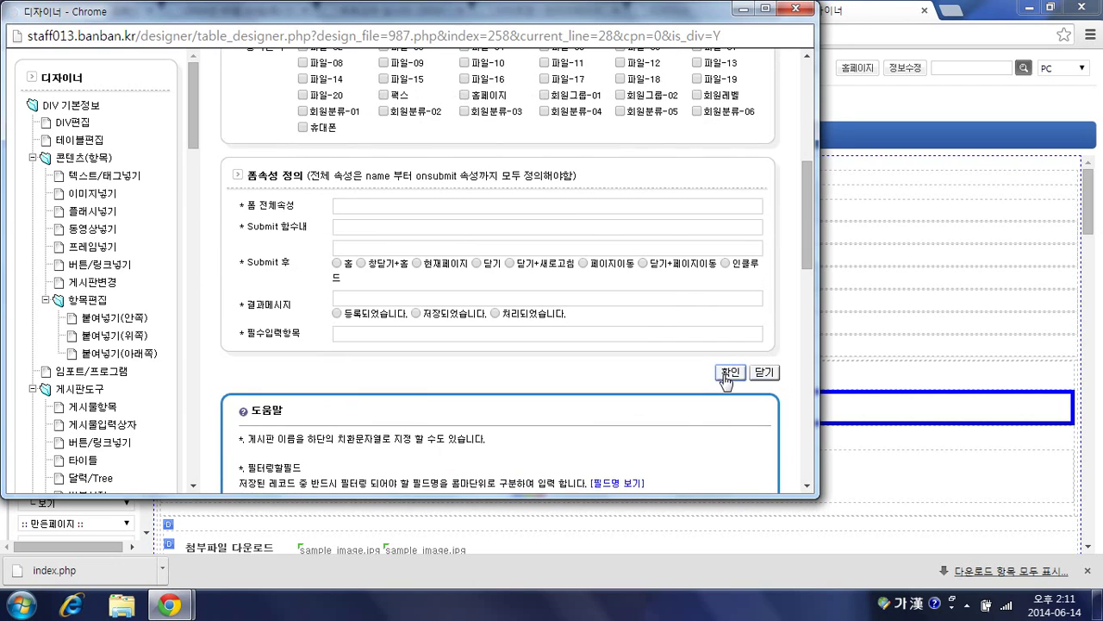
pyautogui.click(725, 373)
pyautogui.click(370, 14)
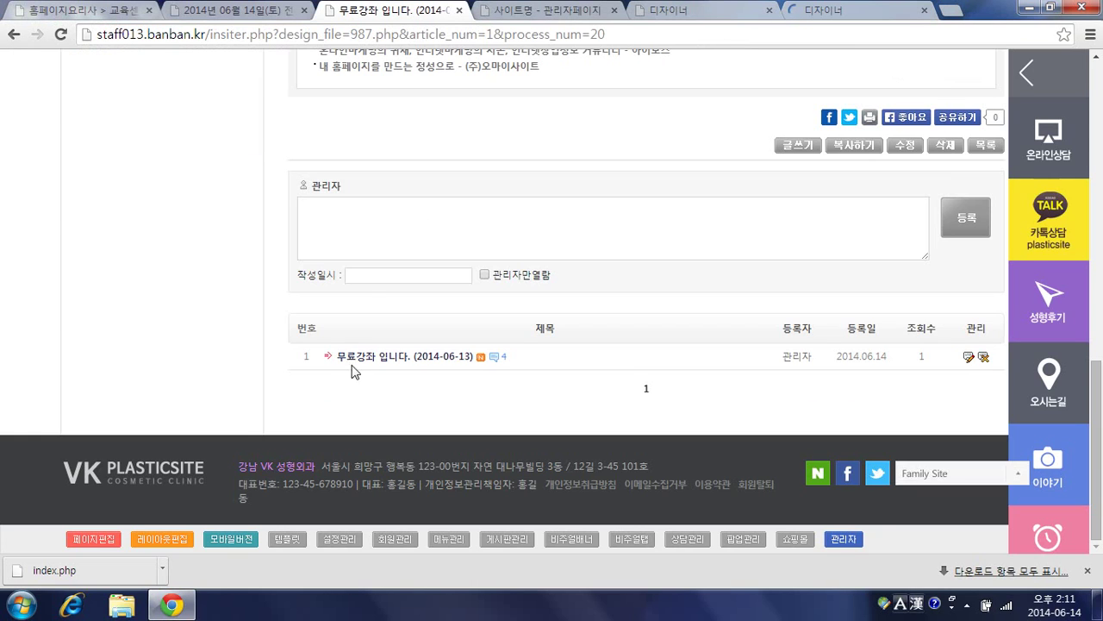
# Step: Refresh the article, click 강좌신청하기, and scroll down to the new 접수되셨습니다 comment
pyautogui.scroll(4, 433, 147)
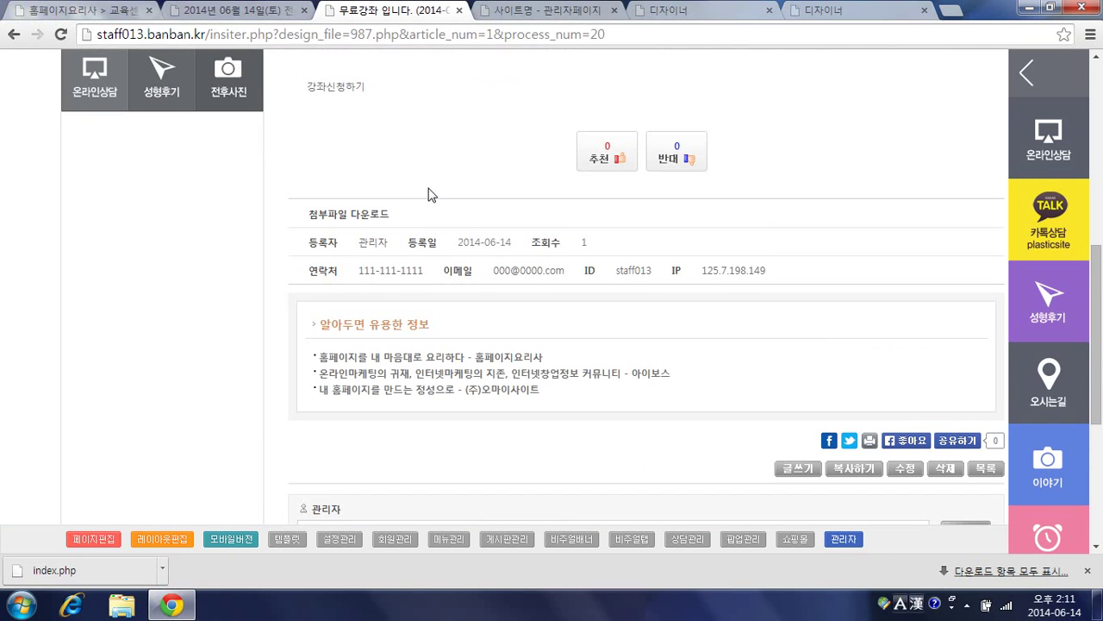
pyautogui.press('F5')
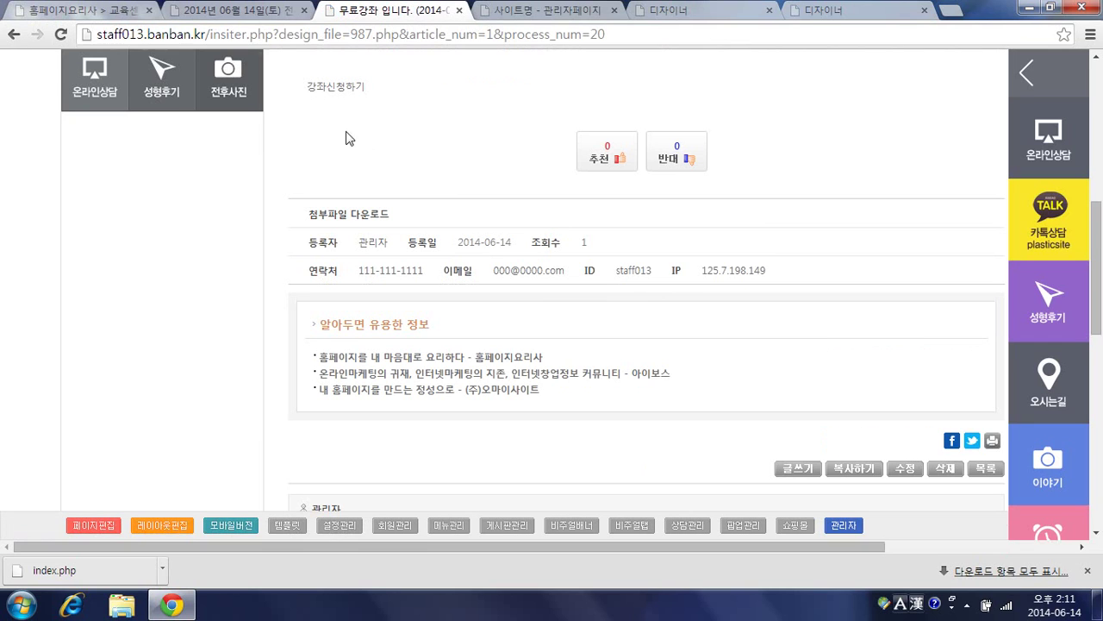
pyautogui.click(337, 89)
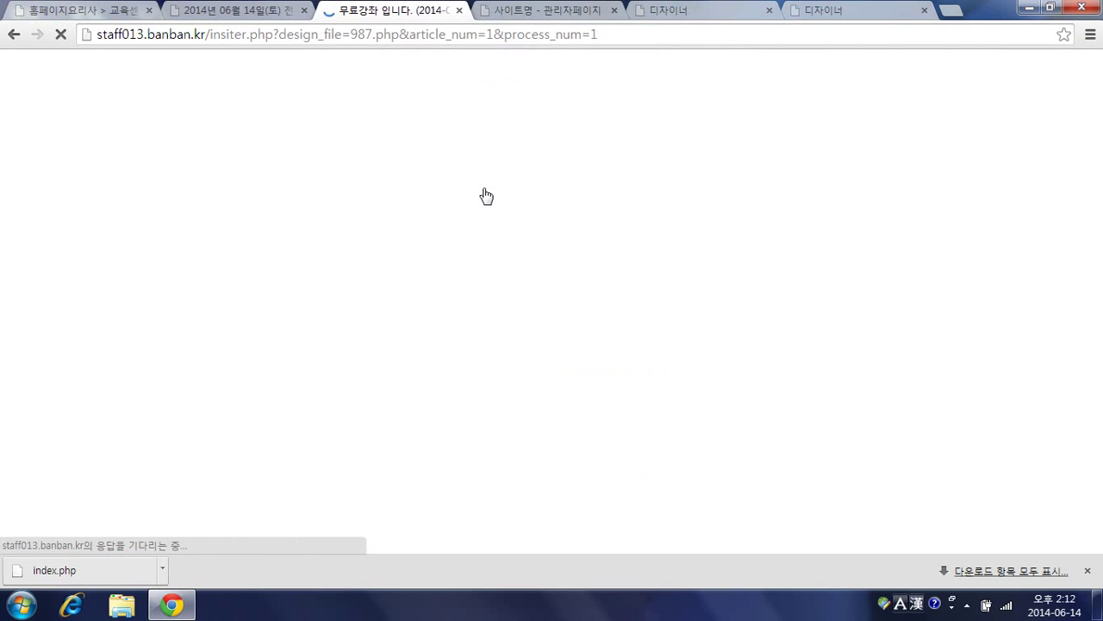
pyautogui.scroll(-12, 418, 222)
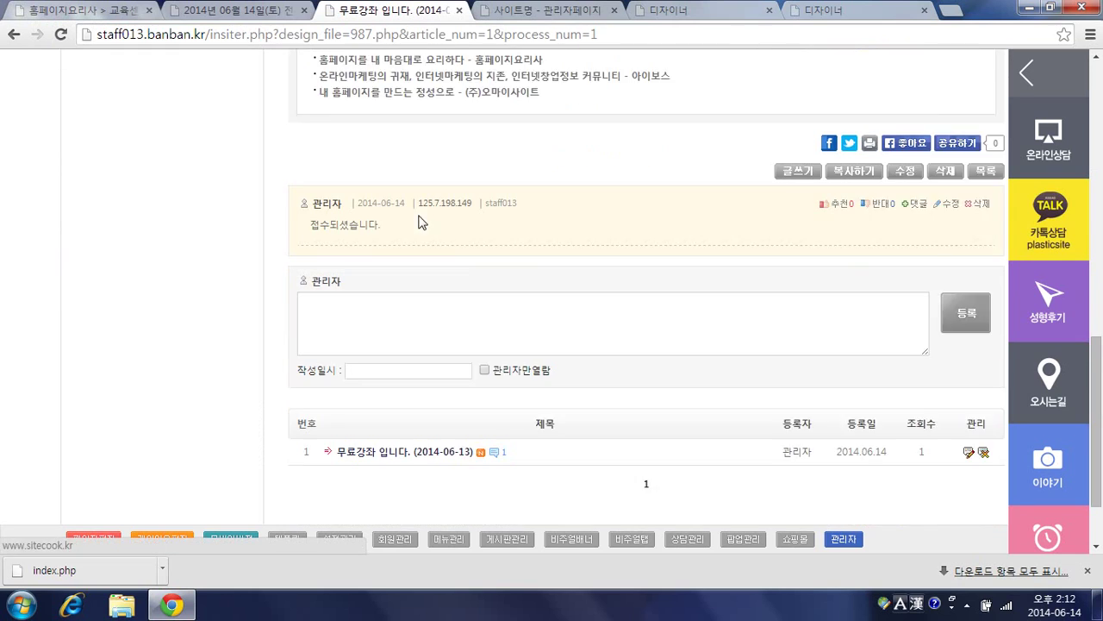
pyautogui.scroll(-1, 418, 223)
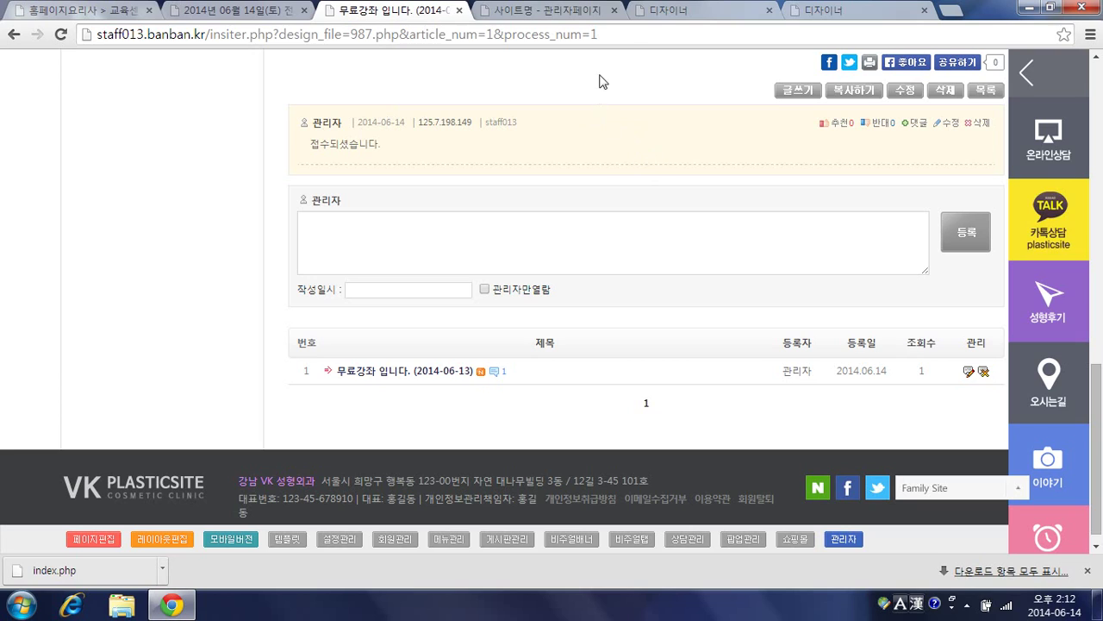
# Step: Close the admin tab and the two extra designer tabs
pyautogui.click(615, 11)
pyautogui.click(615, 11)
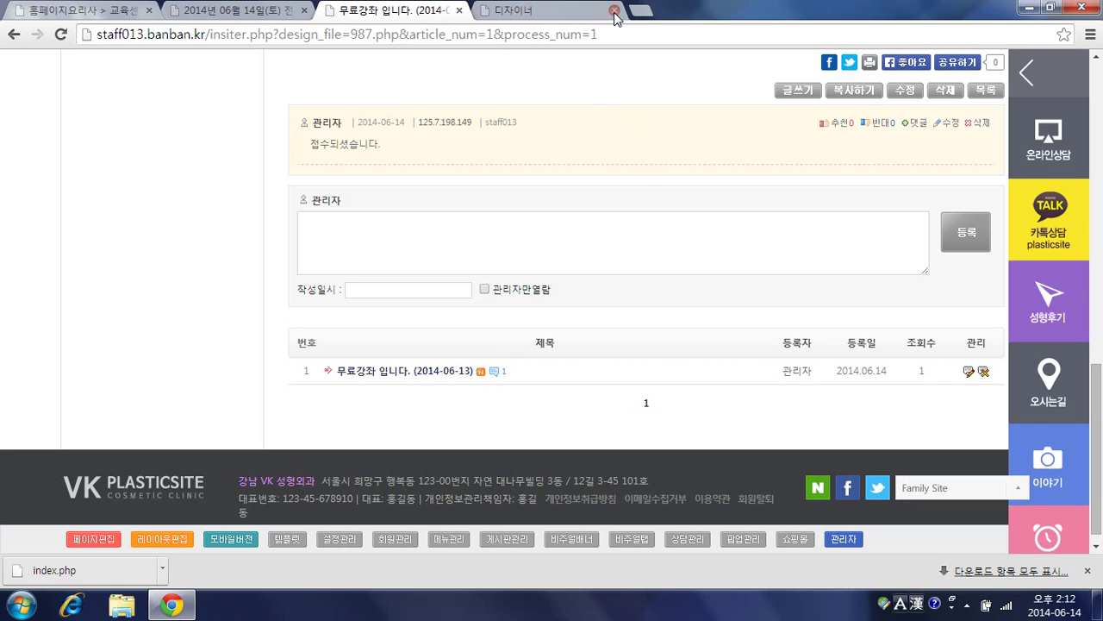
pyautogui.click(614, 10)
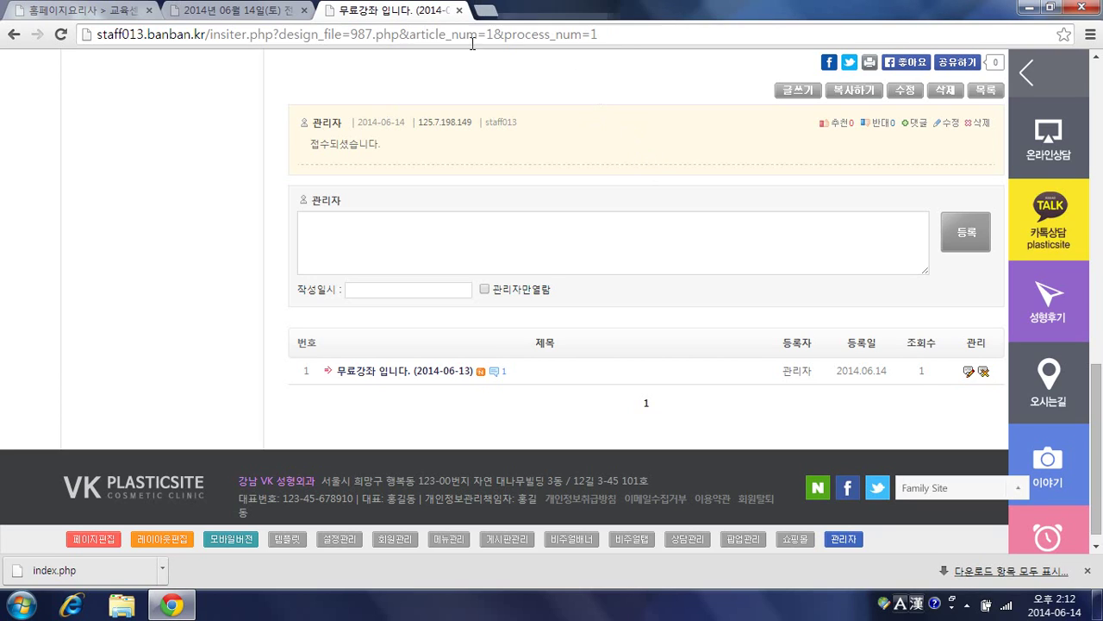
# Step: Open the article's page designer and load the comment list file 996.php
pyautogui.click(95, 541)
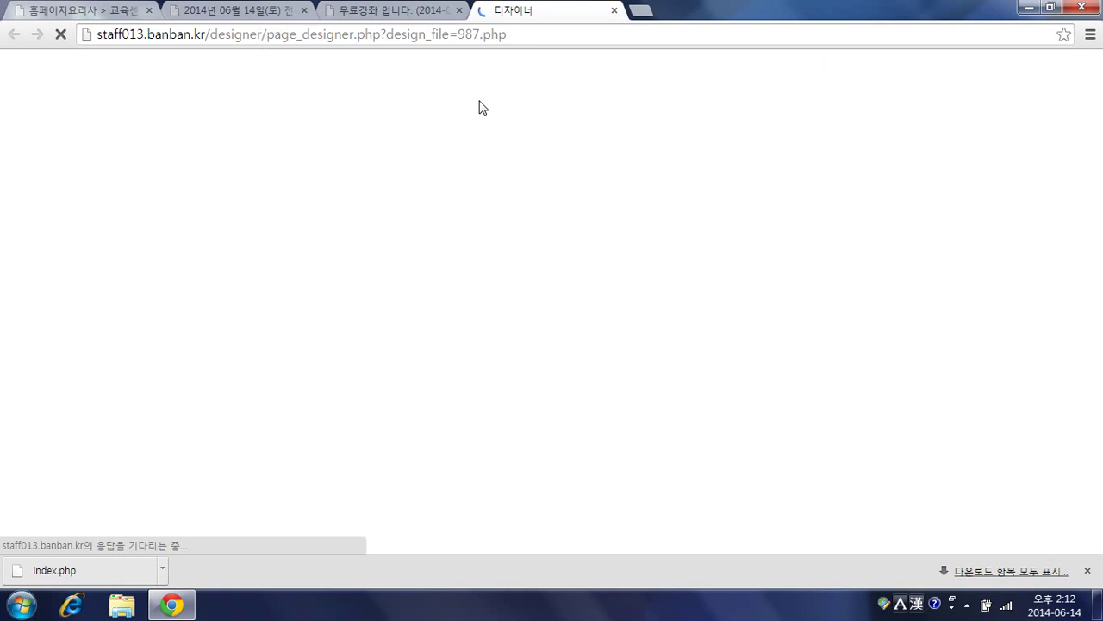
pyautogui.scroll(-1, 409, 244)
pyautogui.scroll(-10, 409, 244)
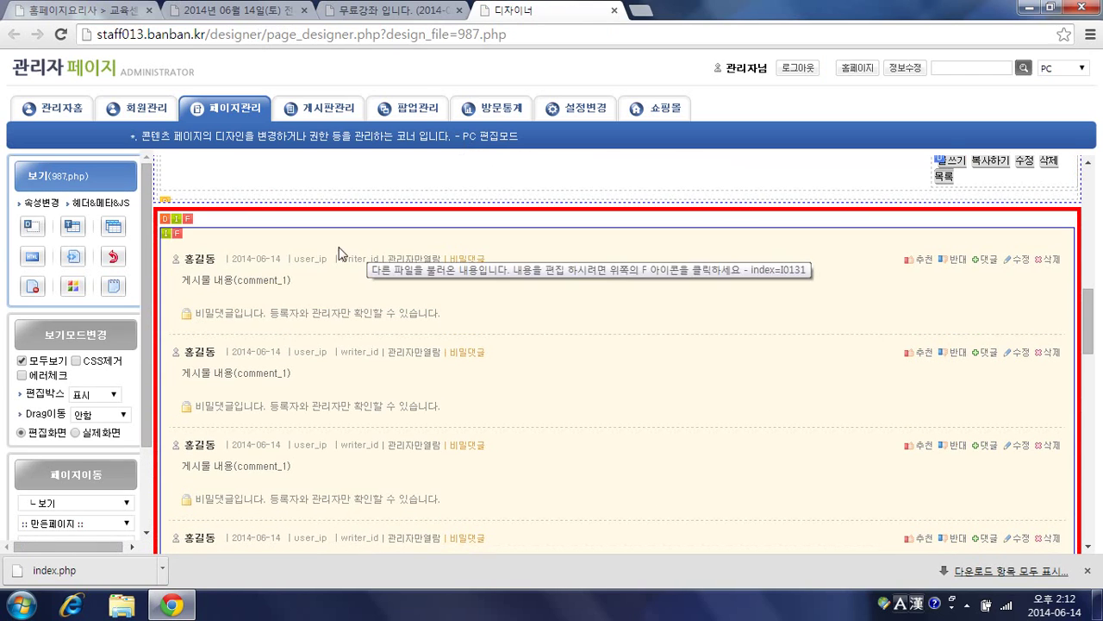
pyautogui.click(189, 223)
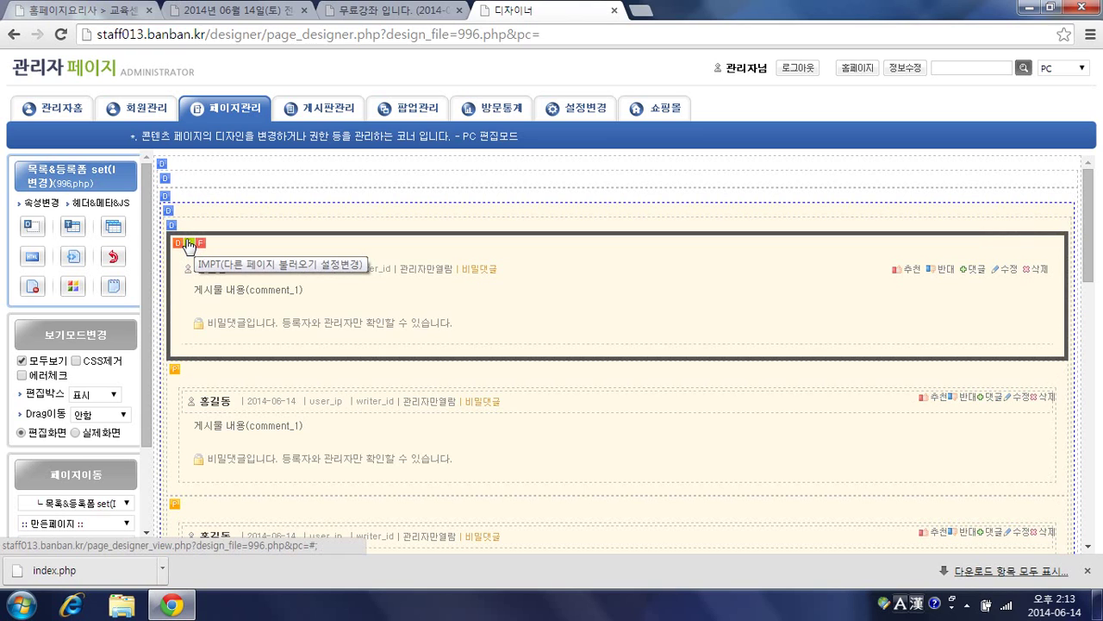
# Step: Apply 임포트변경 to the first comment block's import so it uses its own copy, 997.php
pyautogui.click(188, 246)
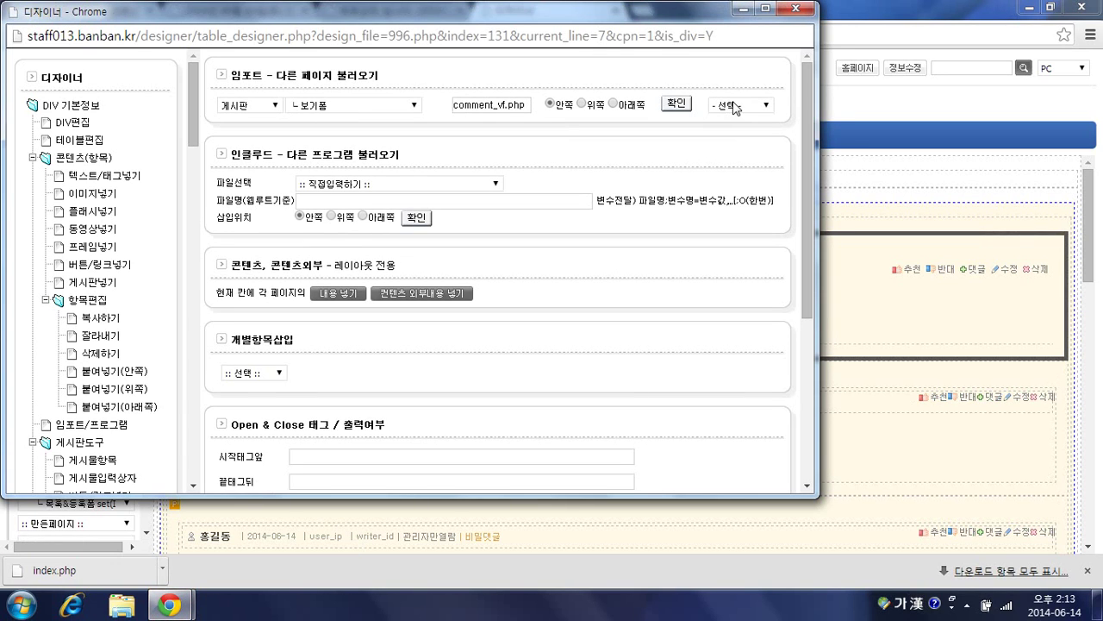
pyautogui.click(735, 105)
pyautogui.click(734, 140)
pyautogui.click(673, 107)
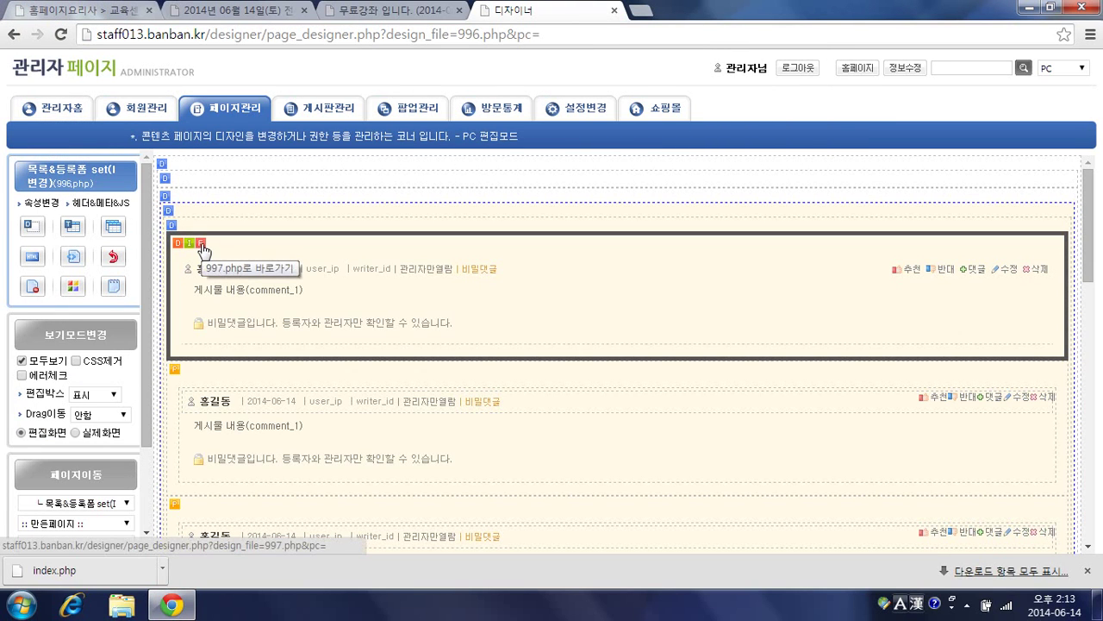
pyautogui.scroll(-10, 217, 285)
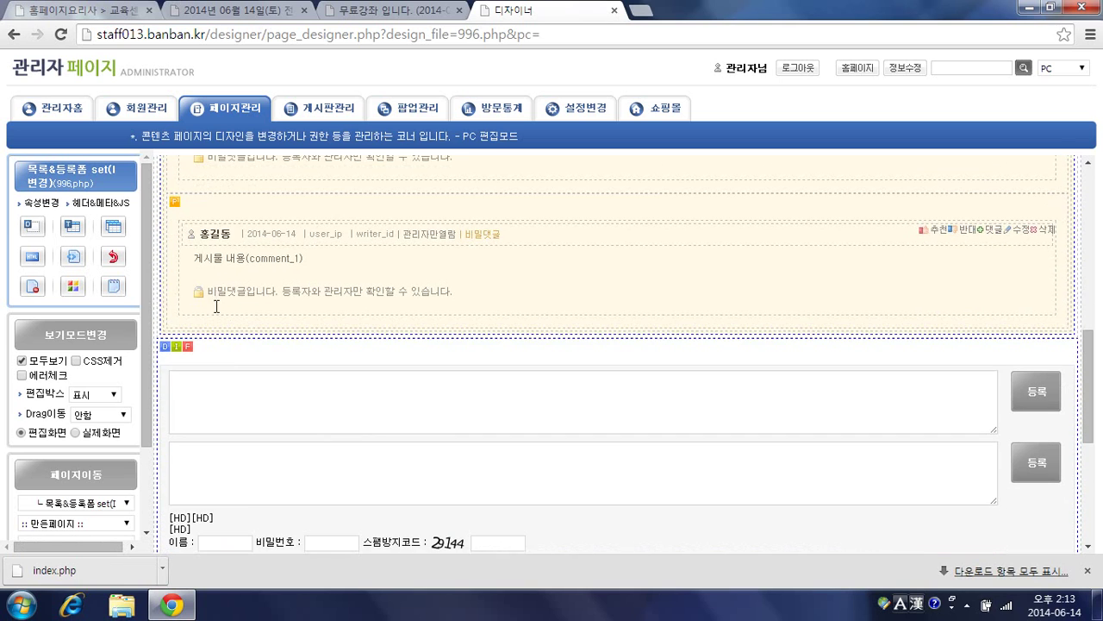
# Step: Choose 임포트변경 for the comment entry block's comment_wf.php import and confirm
pyautogui.scroll(1, 242, 301)
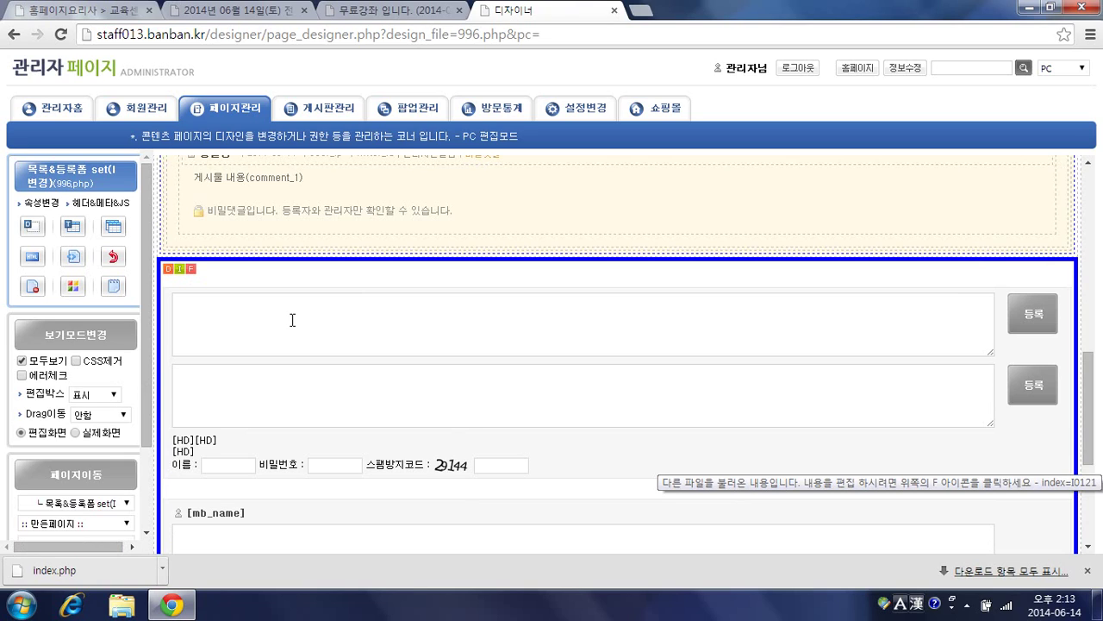
pyautogui.click(179, 269)
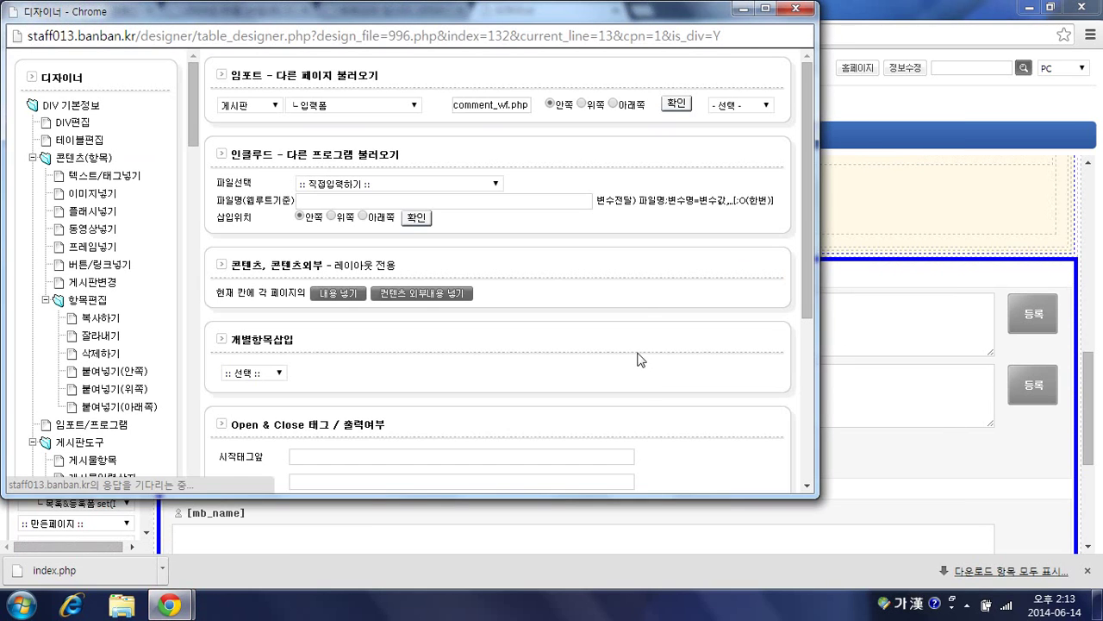
pyautogui.click(740, 106)
pyautogui.click(735, 140)
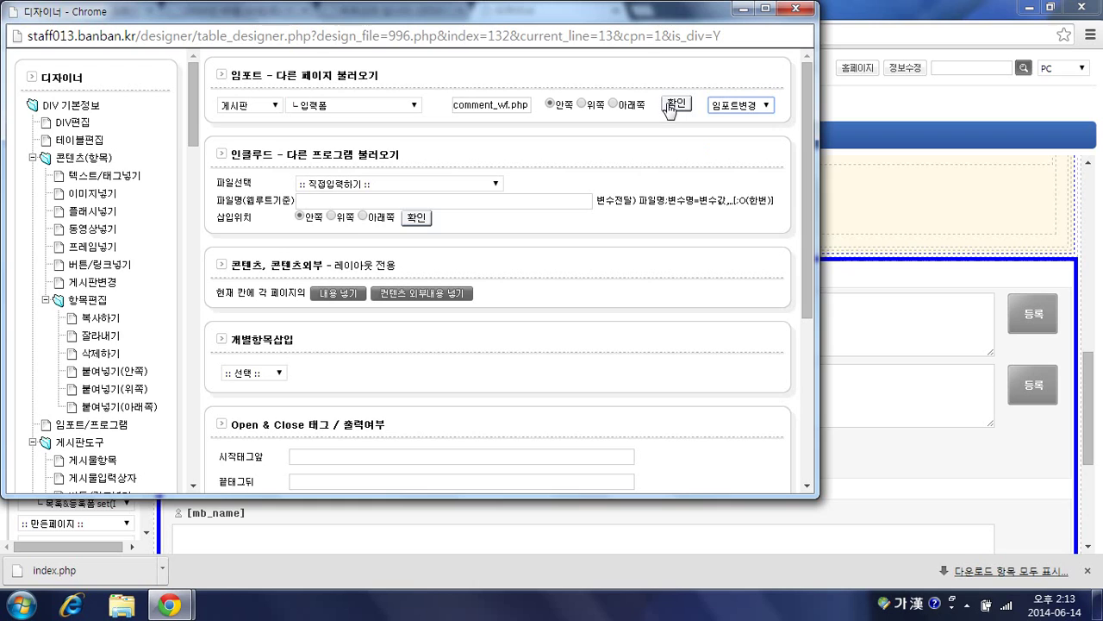
pyautogui.click(673, 104)
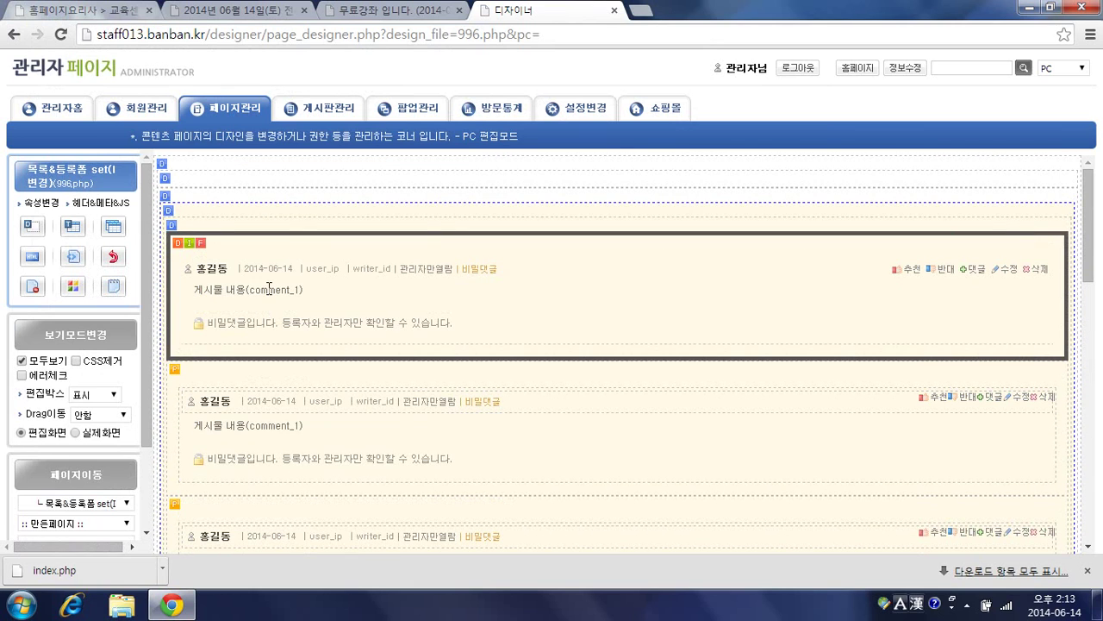
# Step: Open the comment block's view form 997.php in the page designer
pyautogui.click(200, 246)
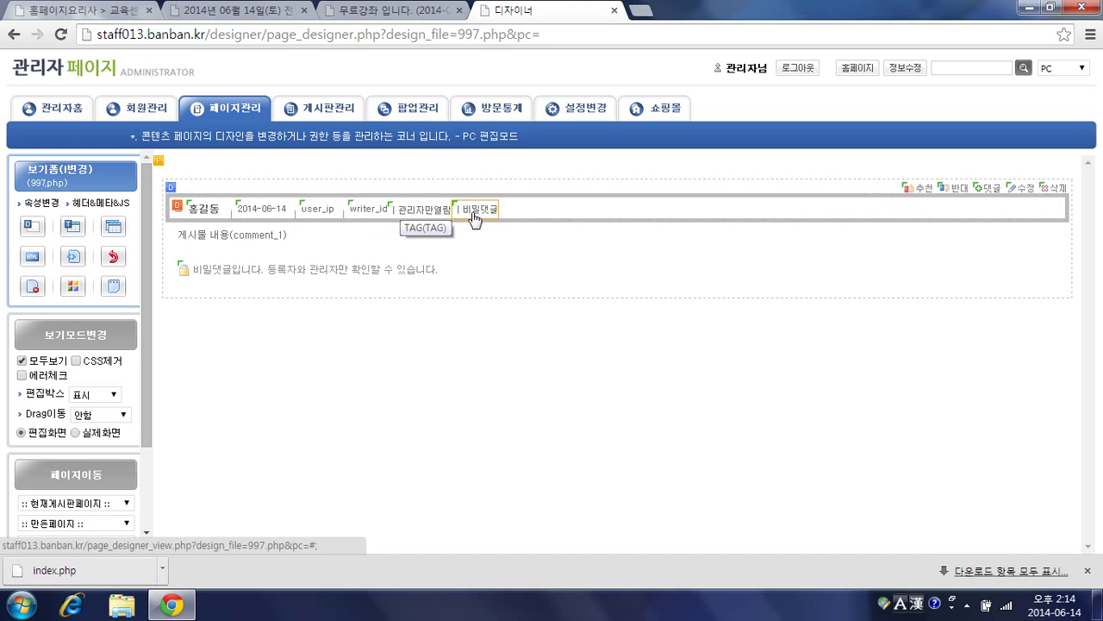
# Step: Click the 2014-06-14 date item to open the sign_date field's item settings
pyautogui.click(267, 212)
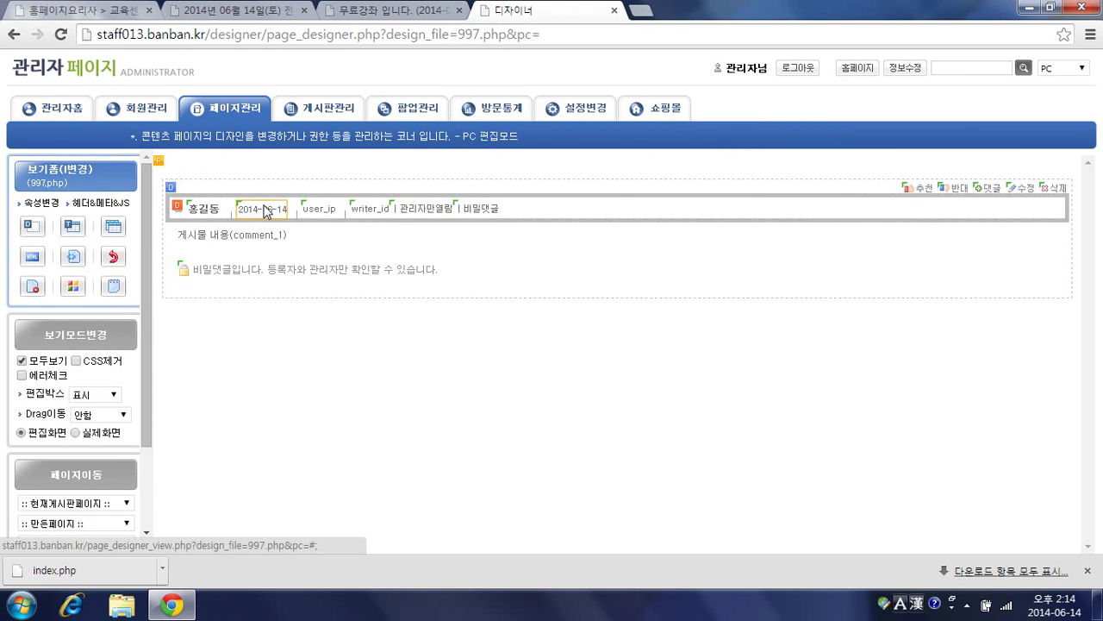
pyautogui.click(268, 212)
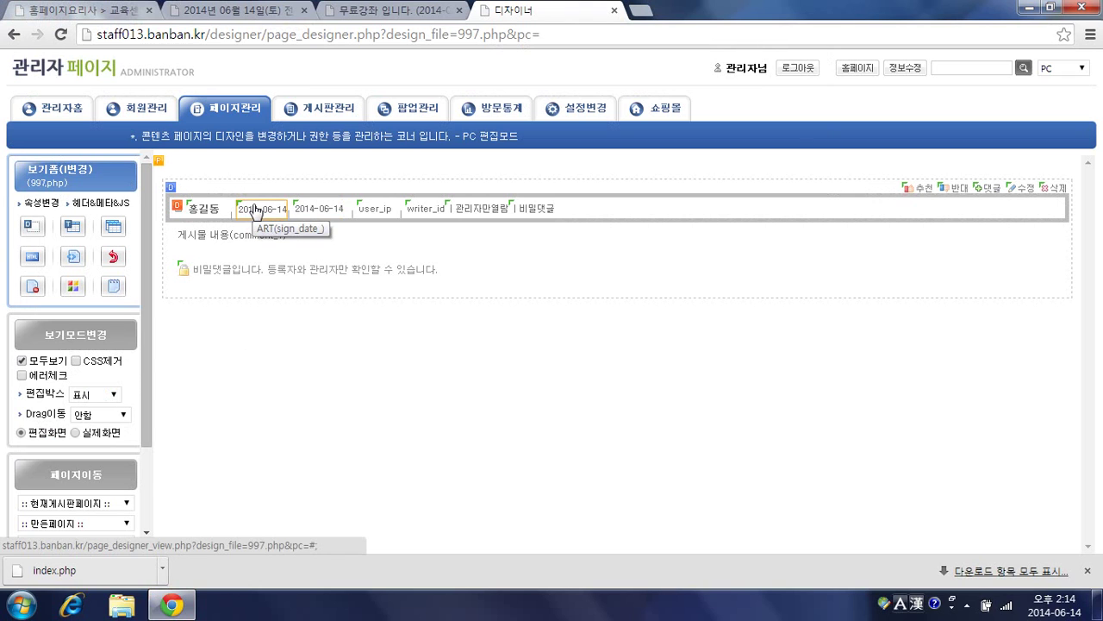
pyautogui.click(255, 212)
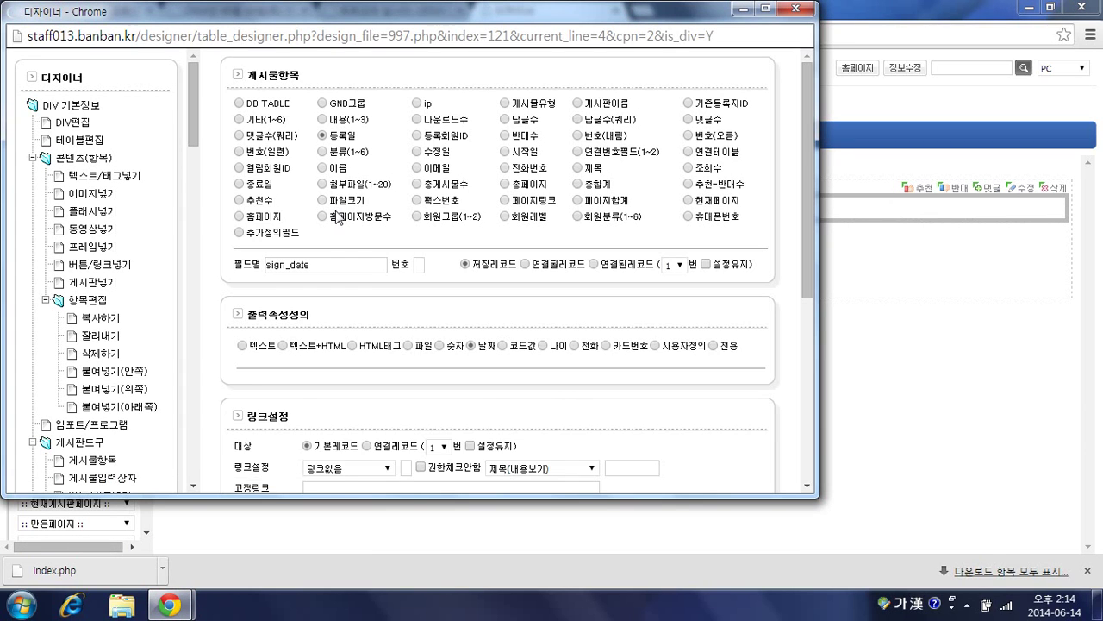
# Step: Clear then restore the <p class="AB-rep-date"> start tag, then choose 버튼/링크넣기
pyautogui.scroll(-5, 318, 264)
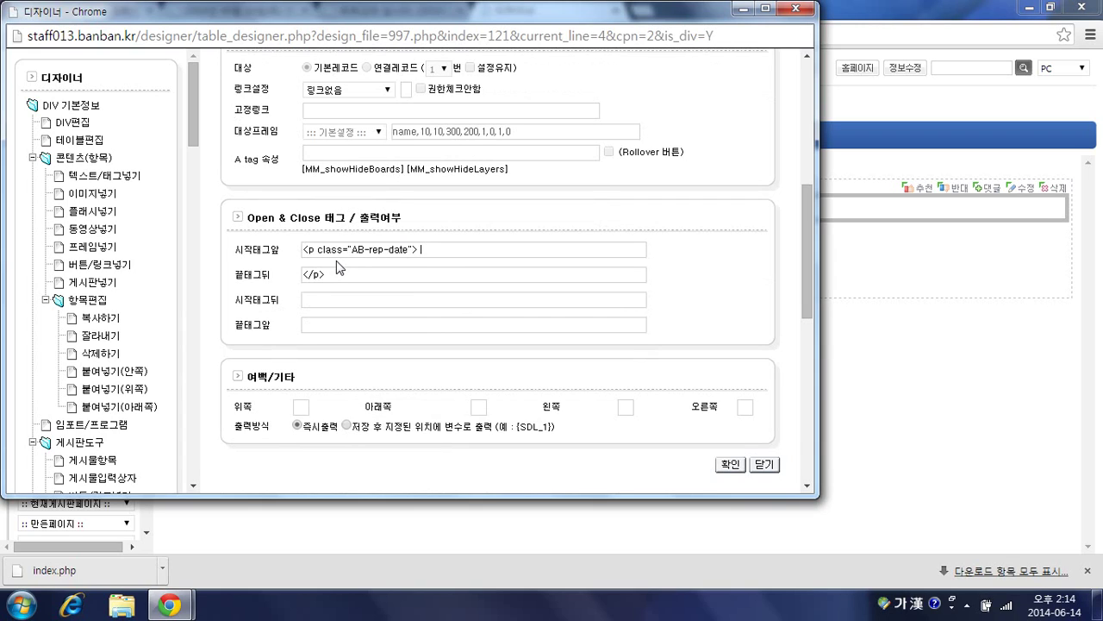
pyautogui.click(336, 249)
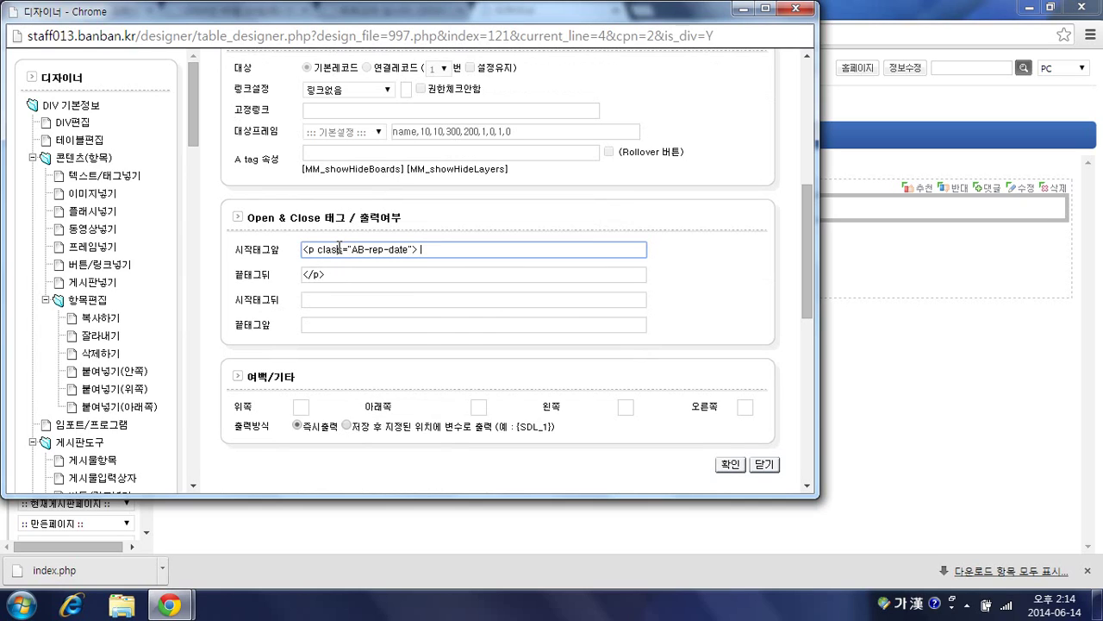
pyautogui.tripleClick(336, 249)
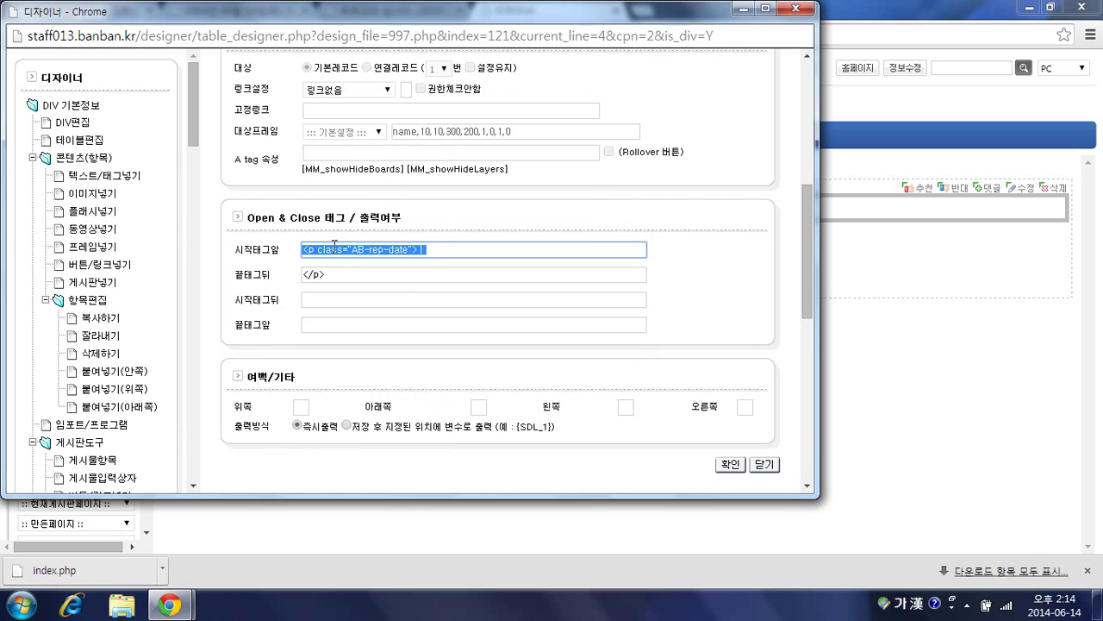
pyautogui.press('Delete')
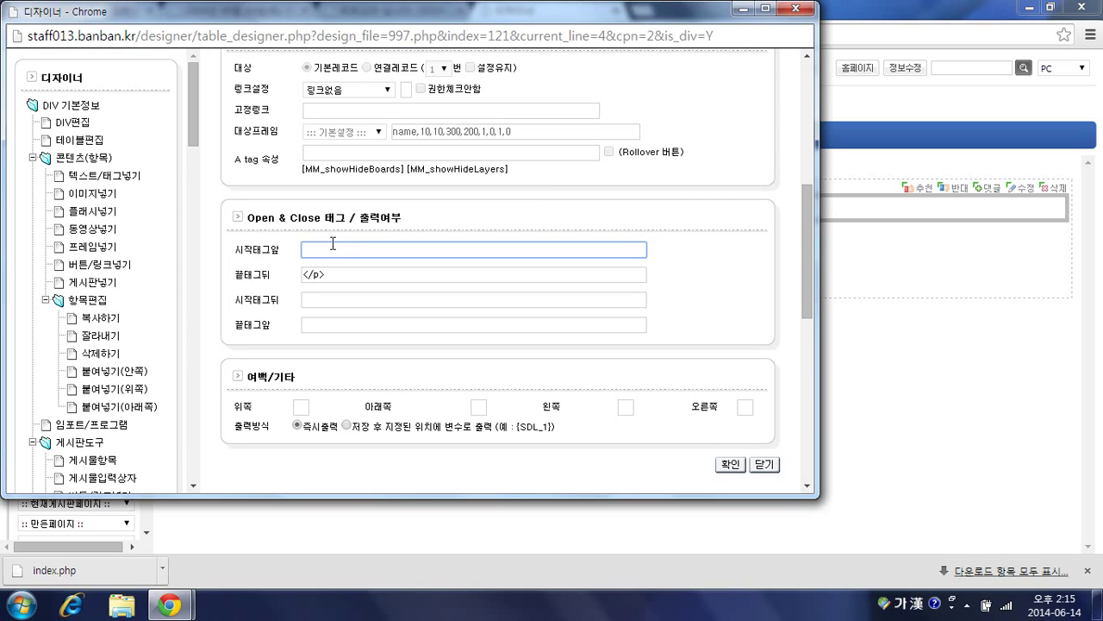
pyautogui.hotkey('ctrl', 'z')
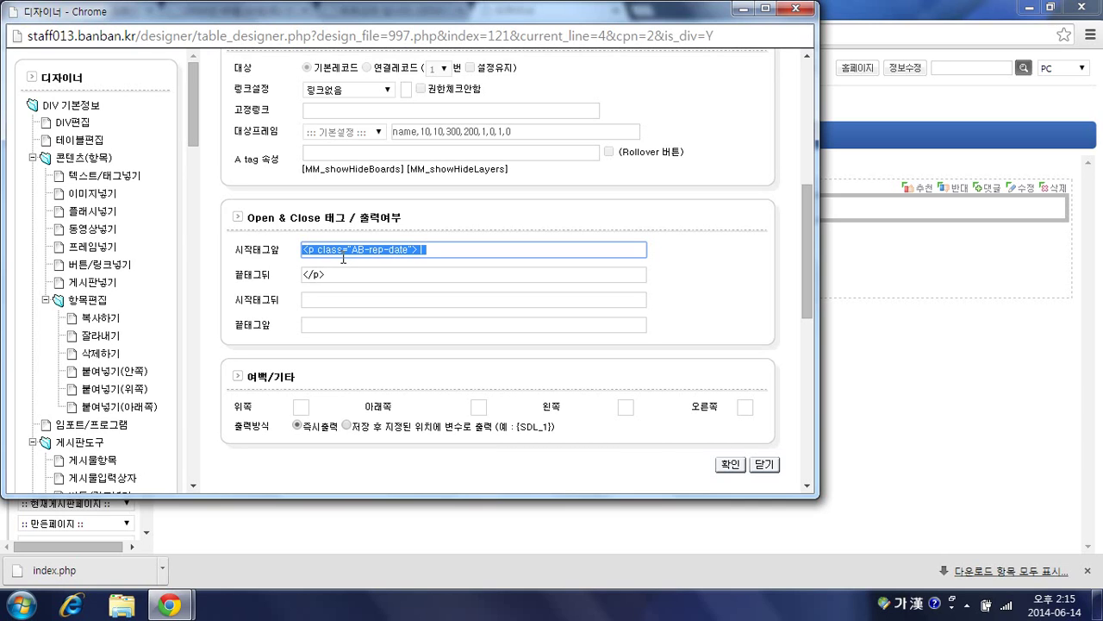
pyautogui.scroll(1, 333, 311)
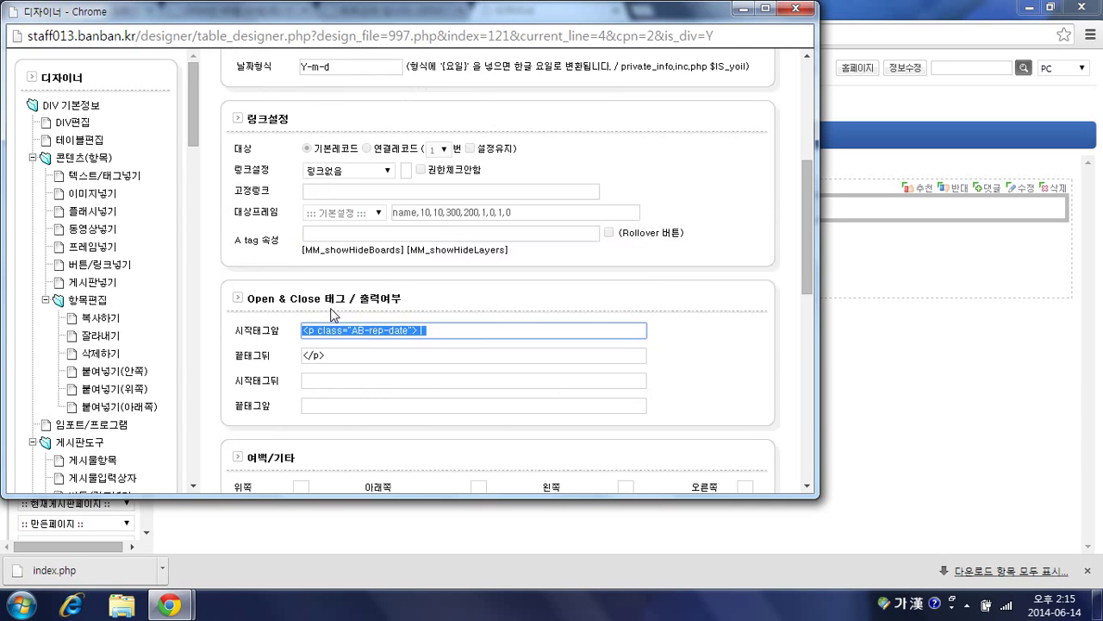
pyautogui.scroll(1, 332, 313)
pyautogui.scroll(-1, 87, 384)
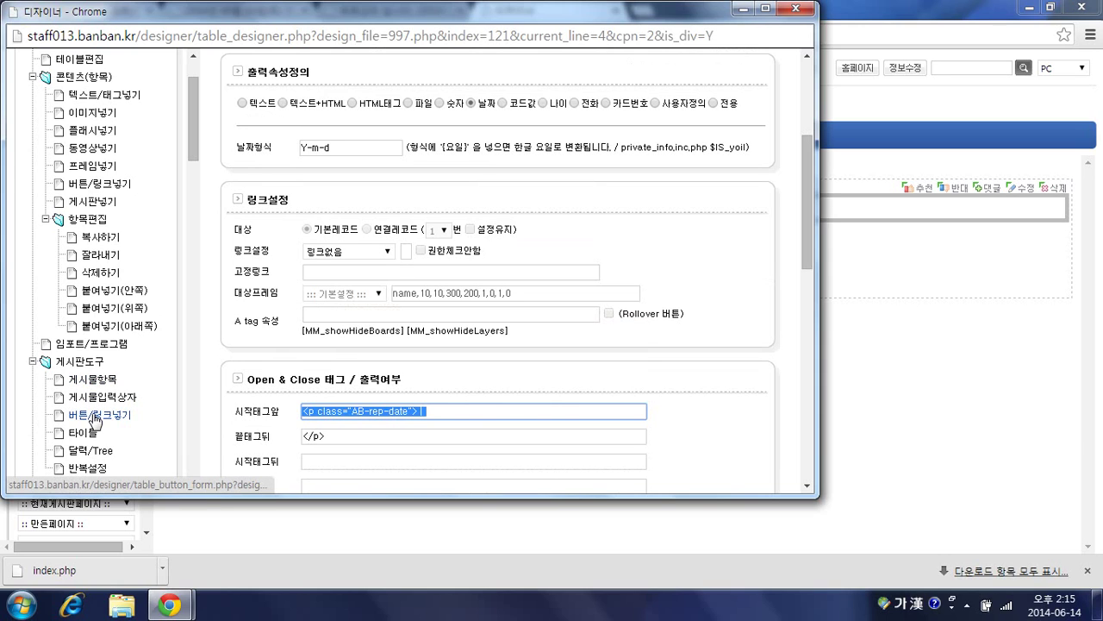
pyautogui.click(96, 418)
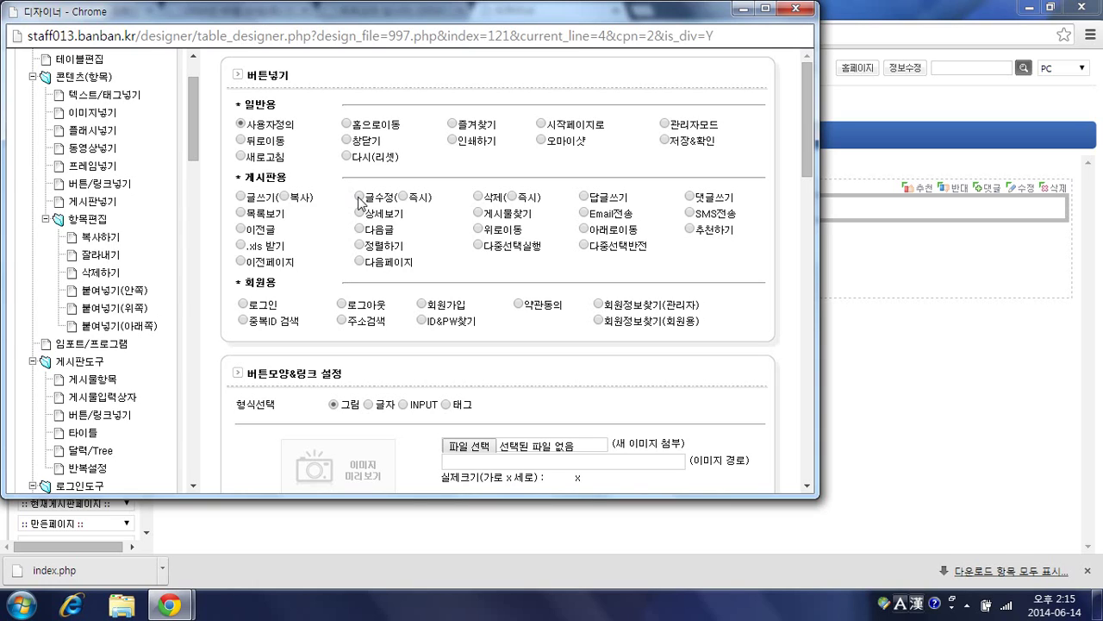
# Step: Make the button an immediate 글수정 that sets category_2=B in 수정내용
pyautogui.click(359, 197)
pyautogui.click(403, 198)
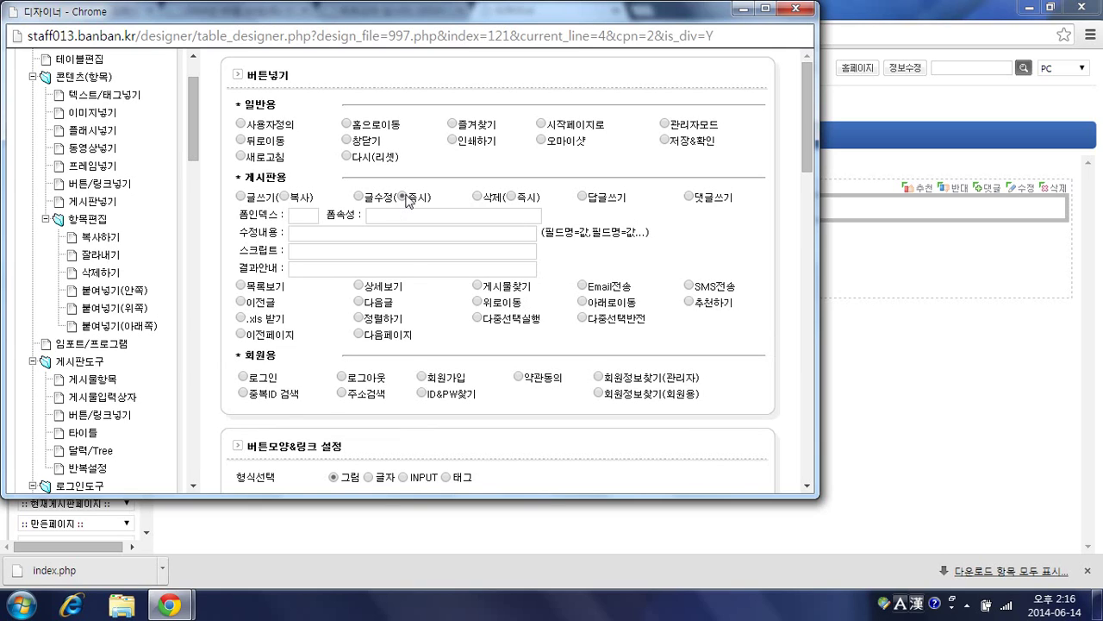
pyautogui.click(389, 236)
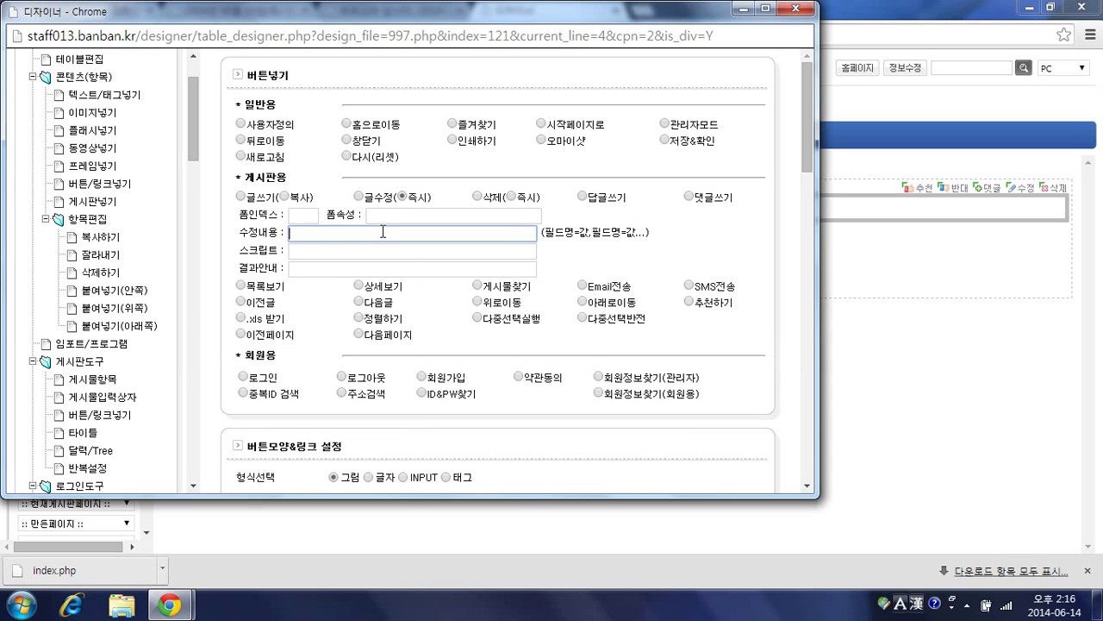
pyautogui.press('Hangul')
pyautogui.write('ㅇ')
pyautogui.press('BackSpace')
pyautogui.press('Hangul')
pyautogui.write('category_24')
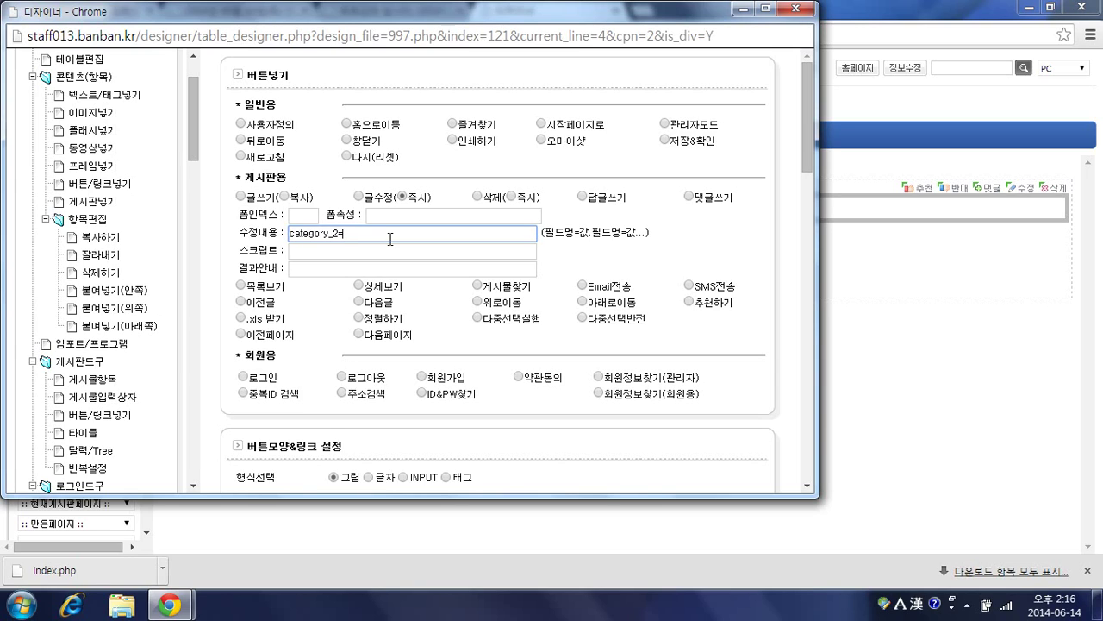
pyautogui.press('BackSpace')
pyautogui.write('=B')
# Step: Enter %SELF% as the button's script and confirm the button settings
pyautogui.click(428, 253)
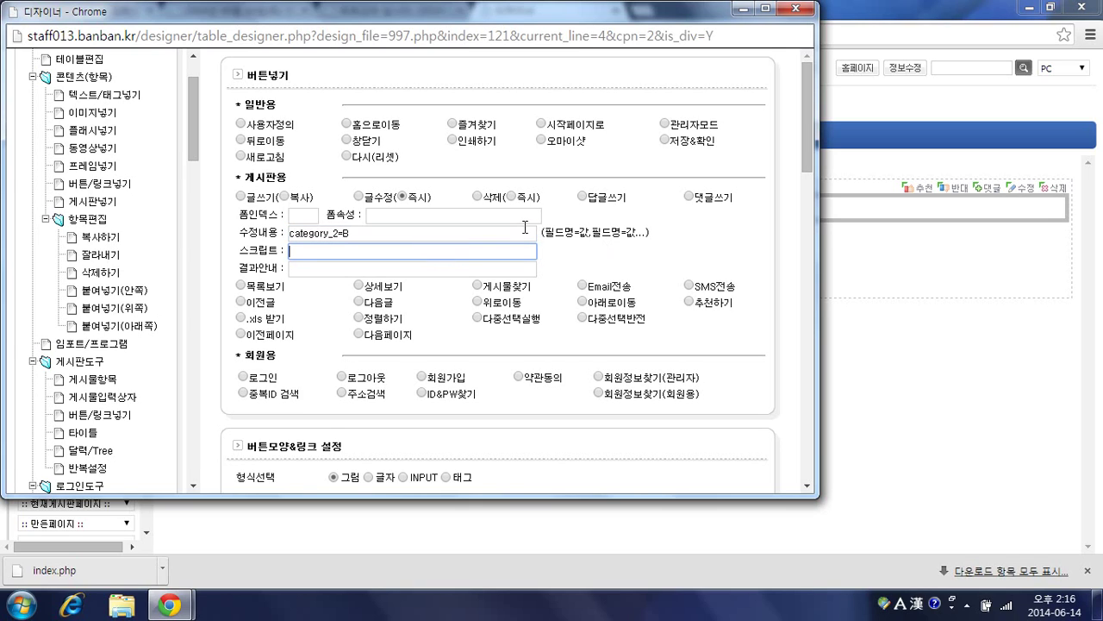
pyautogui.write('%SELF%')
pyautogui.scroll(-6, 562, 278)
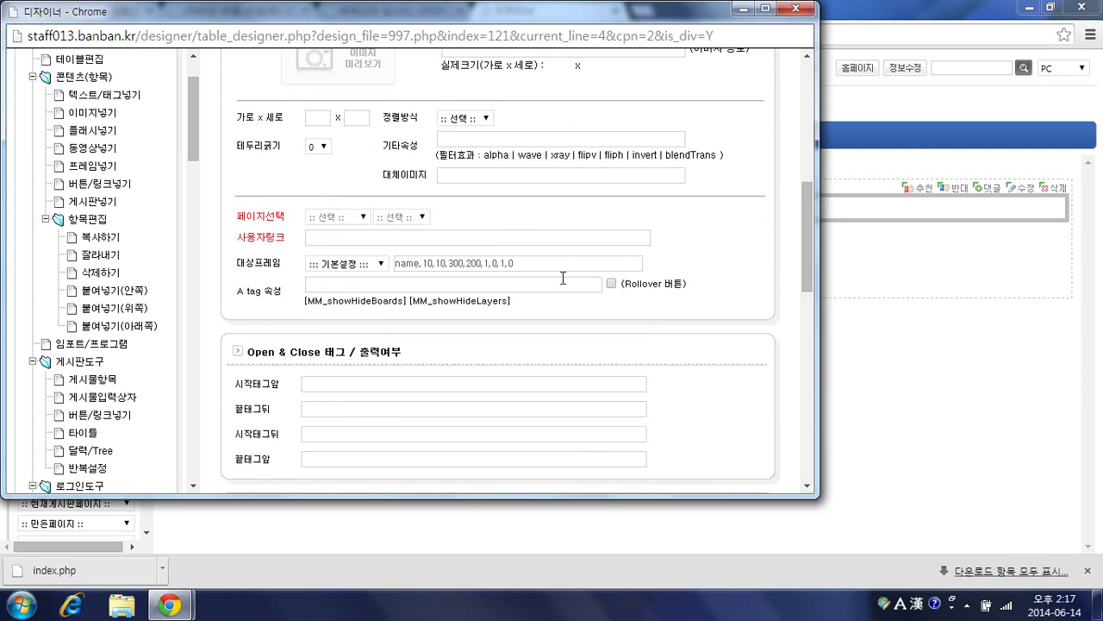
pyautogui.scroll(-4, 562, 278)
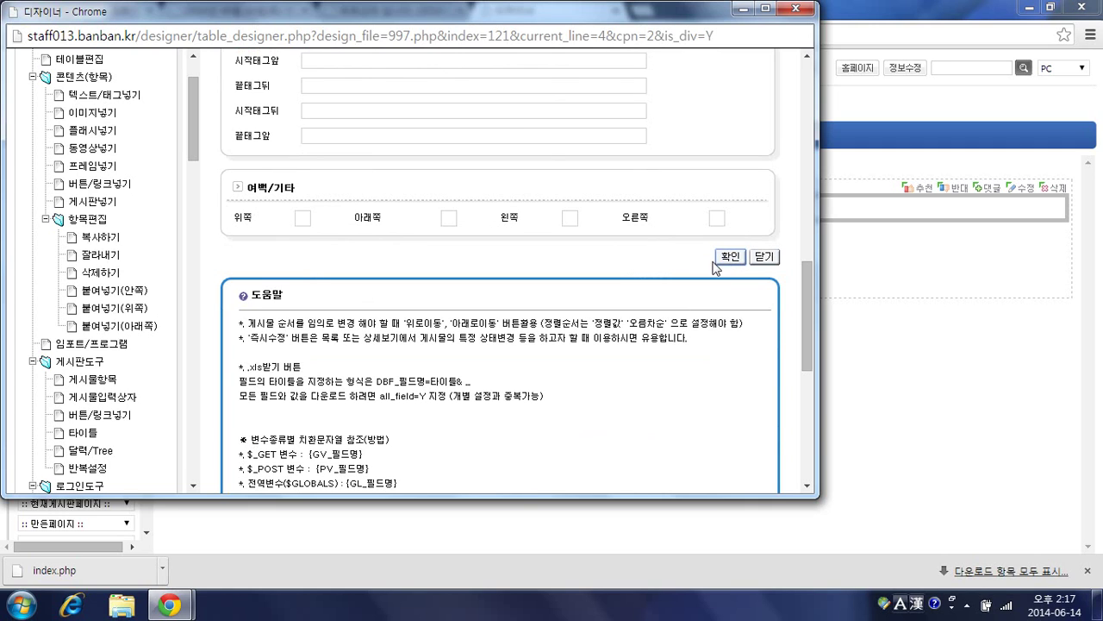
pyautogui.click(716, 258)
# Step: Dismiss the missing-button warning and set the button's 형식선택 to 글자
pyautogui.click(522, 140)
pyautogui.scroll(4, 498, 239)
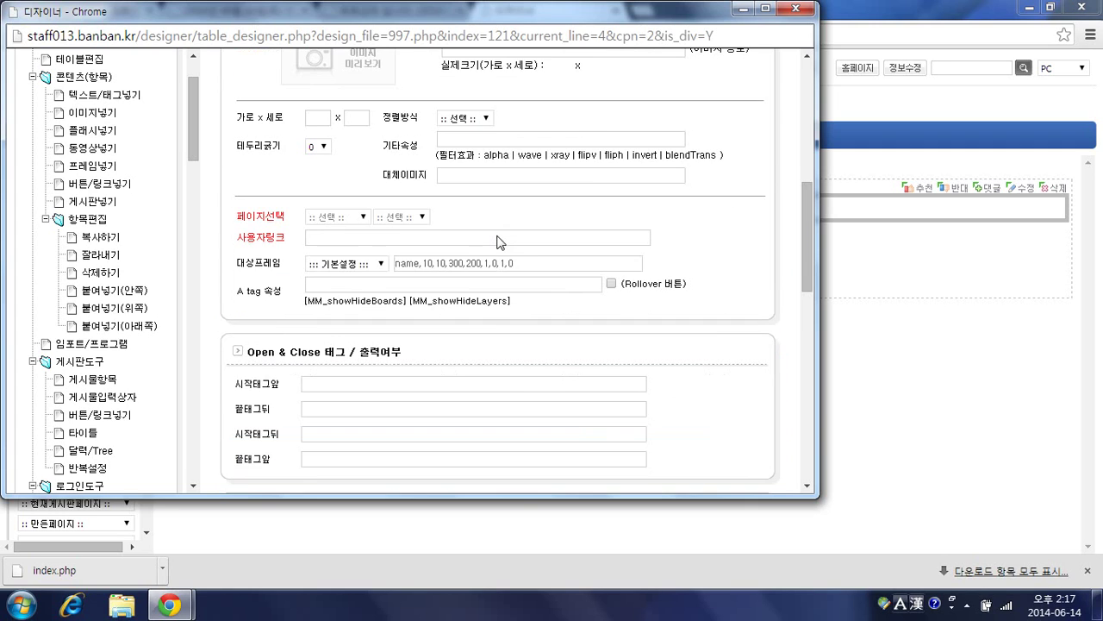
pyautogui.scroll(1, 497, 242)
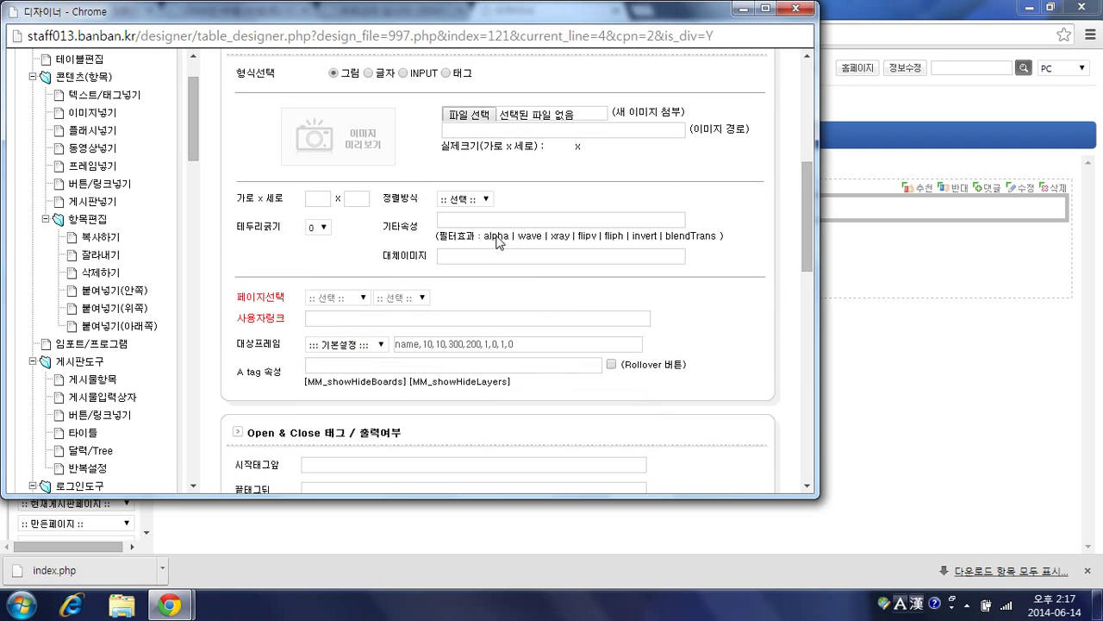
pyautogui.click(370, 74)
pyautogui.click(355, 115)
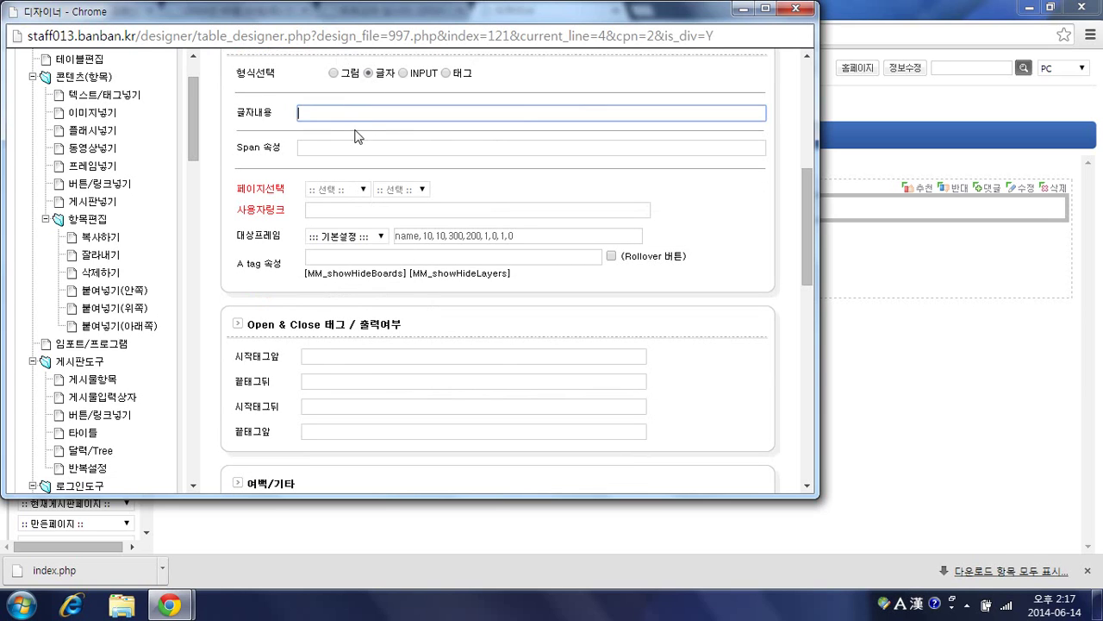
pyautogui.write('CNQ')
pyautogui.press('BackSpace')
pyautogui.press('BackSpace')
pyautogui.press('BackSpace')
pyautogui.hotkey('alt', 'space')
pyautogui.hotkey('alt', 'F4')
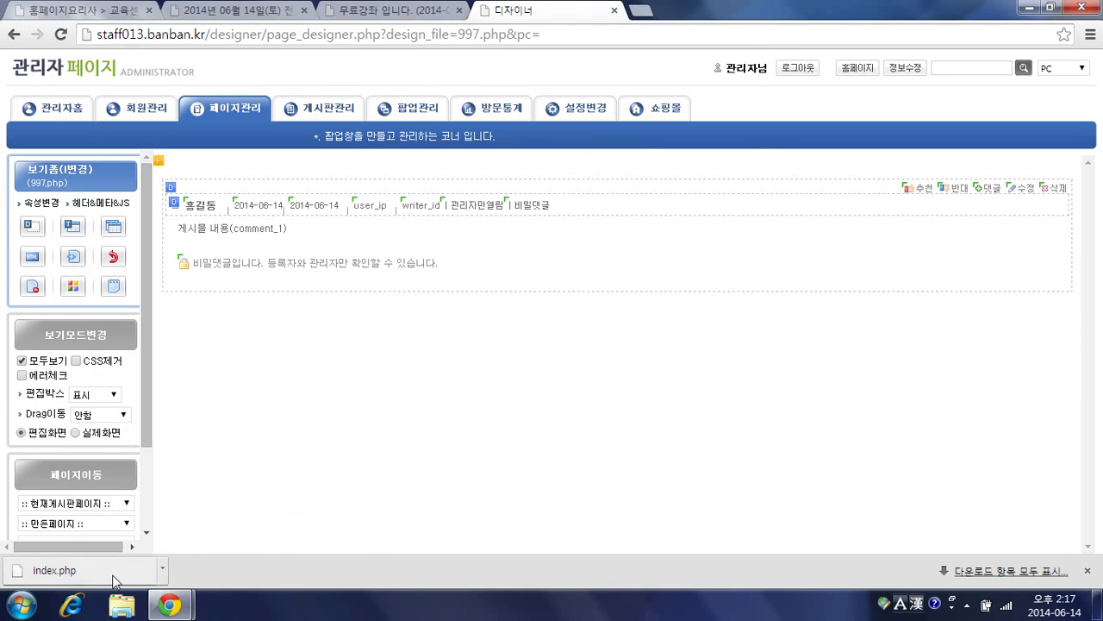
pyautogui.moveTo(181, 605)
pyautogui.click(233, 543)
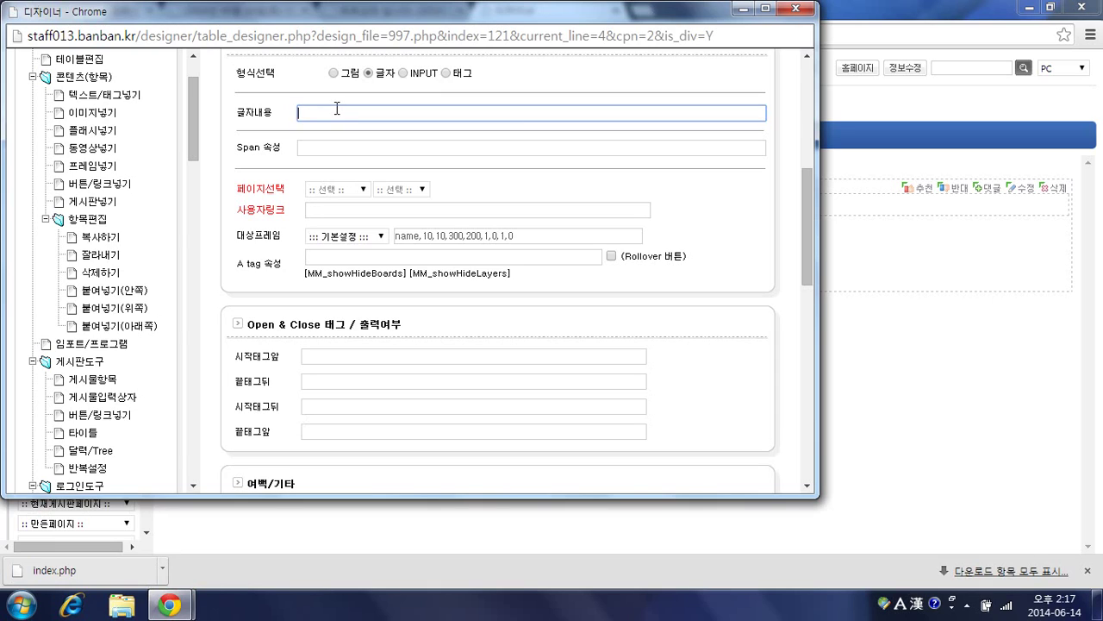
# Step: Enter 취소하기 as the button text and save the button
pyautogui.write('C')
pyautogui.press('BackSpace')
pyautogui.press('Hangul')
pyautogui.write('취소하기')
pyautogui.scroll(-3, 401, 143)
pyautogui.scroll(2, 721, 315)
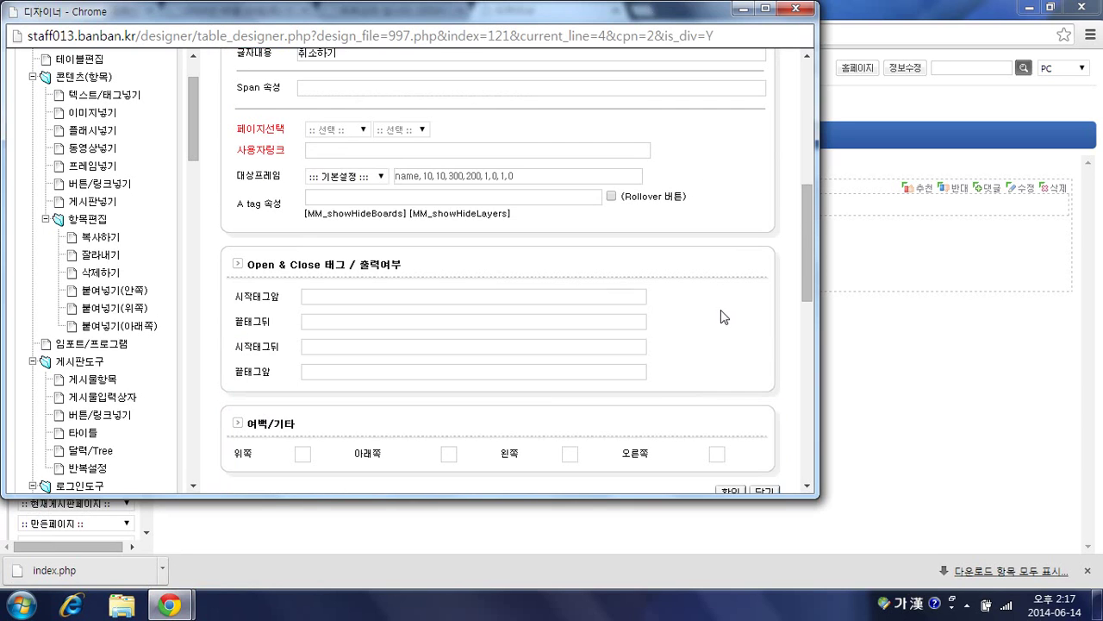
pyautogui.press('Hangul')
pyautogui.scroll(-2, 718, 411)
pyautogui.click(730, 332)
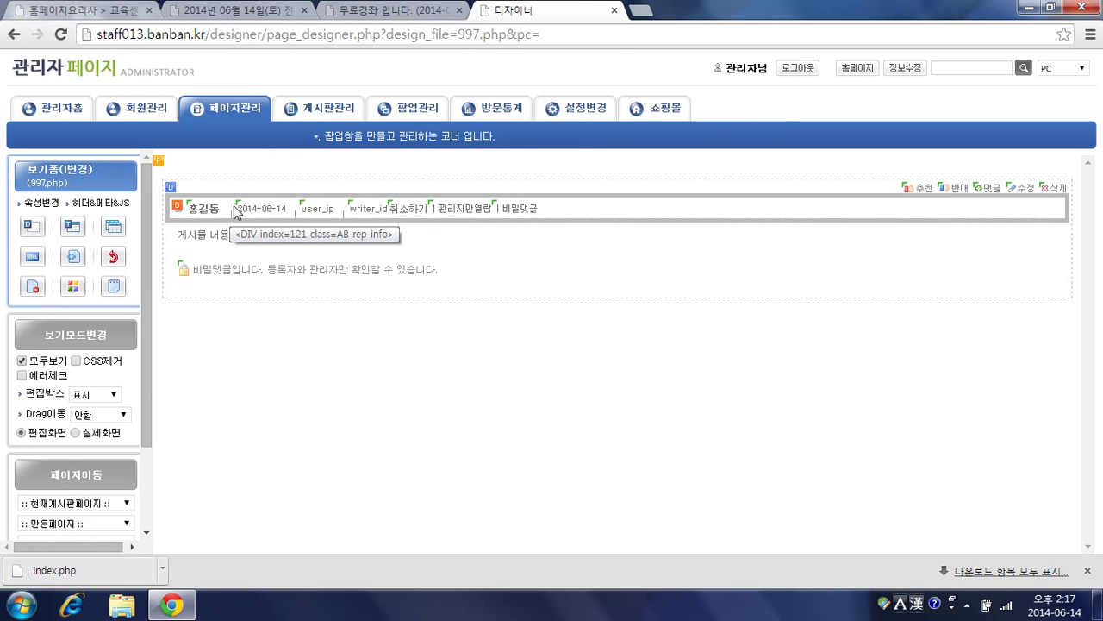
# Step: Set 시작태그앞 to <p class="AB-rep-date"> and 끝태그뒤 to </p>, then confirm
pyautogui.click(405, 216)
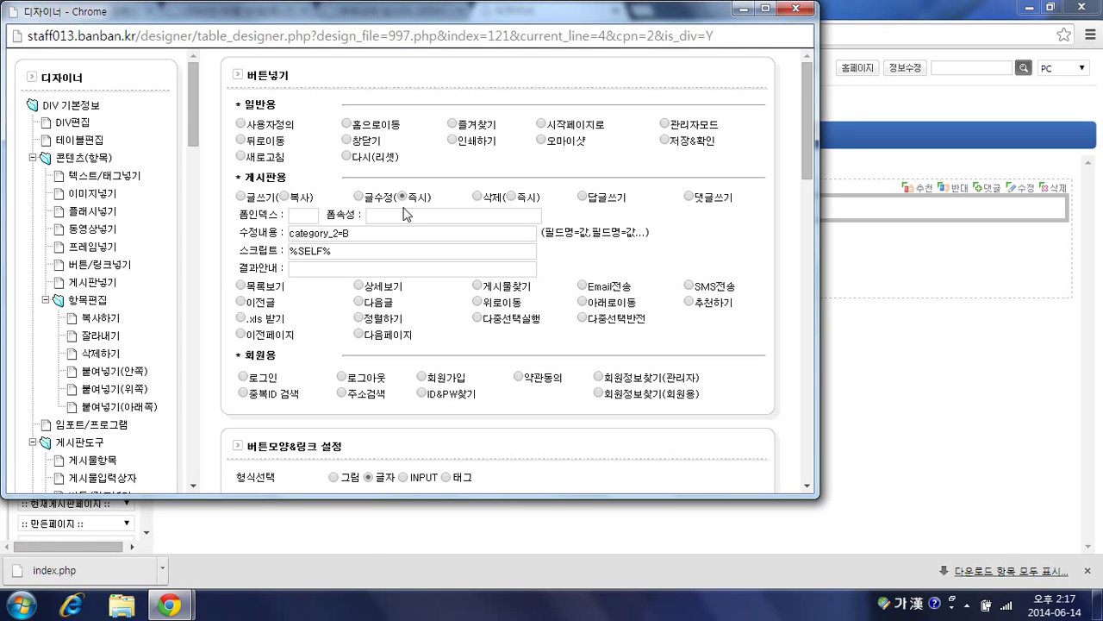
pyautogui.scroll(-7, 402, 210)
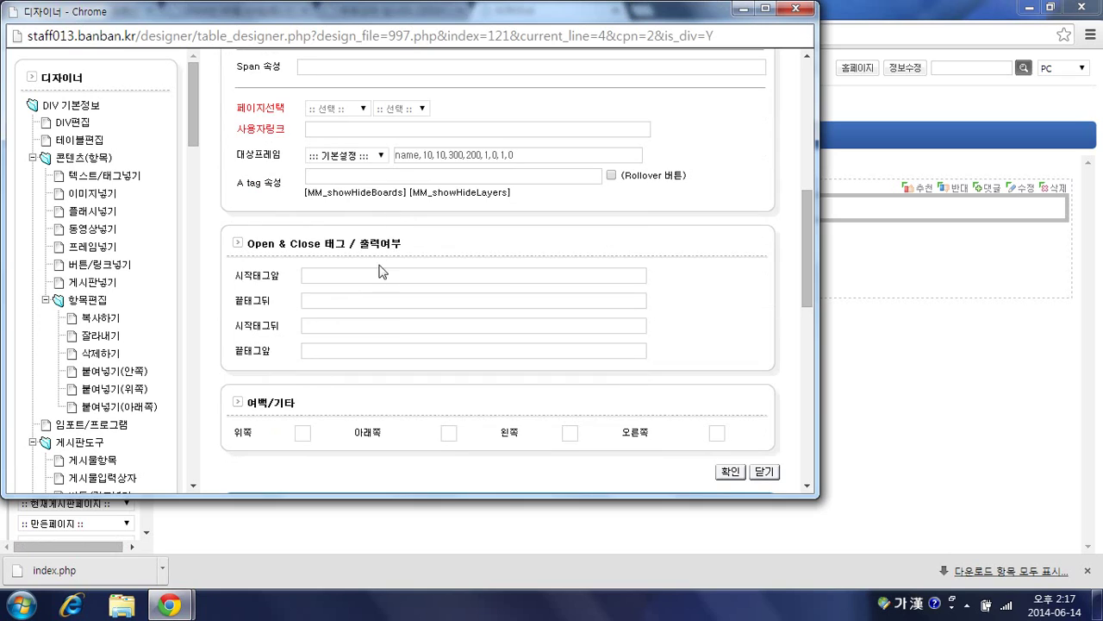
pyautogui.click(377, 272)
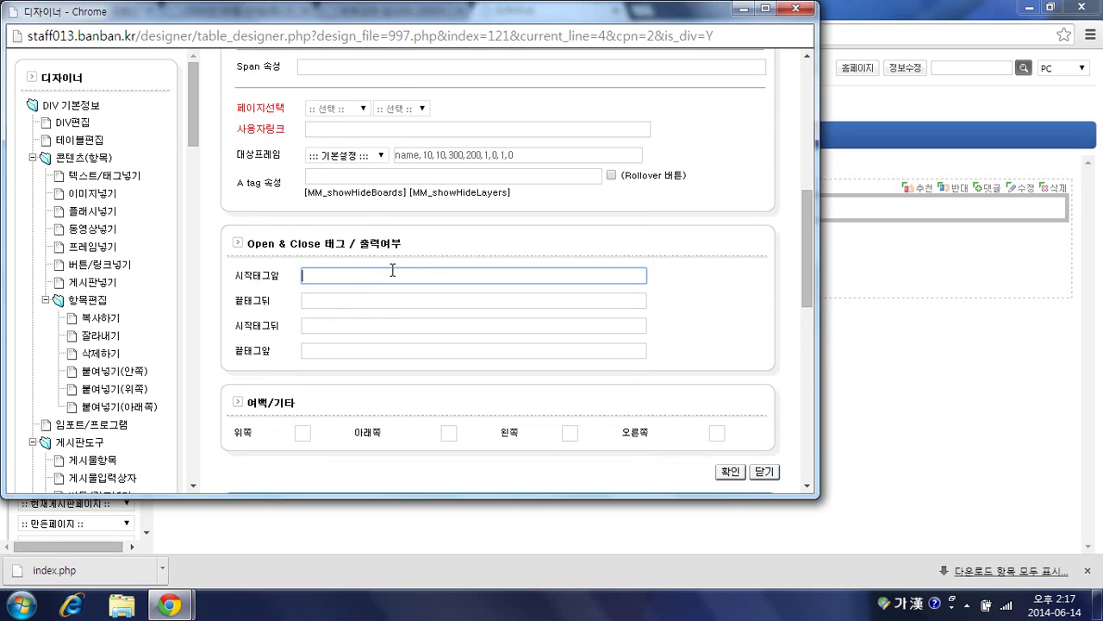
pyautogui.write('<p class="AB-rep-date">|')
pyautogui.click(394, 298)
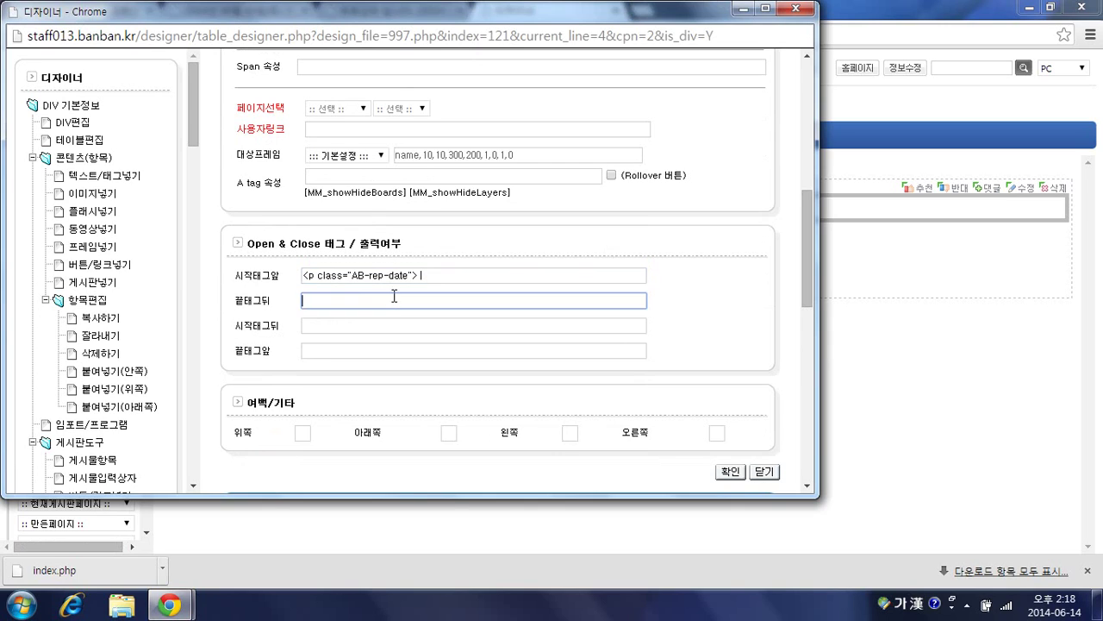
pyautogui.write('</')
pyautogui.press('Hangul')
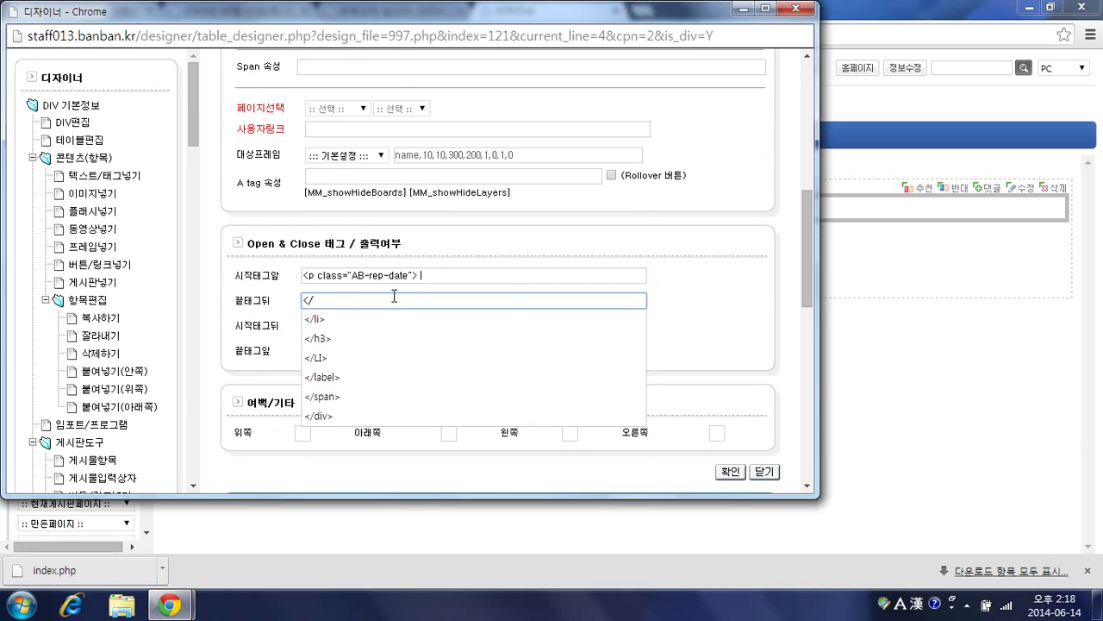
pyautogui.write('l')
pyautogui.press('BackSpace')
pyautogui.write('p>')
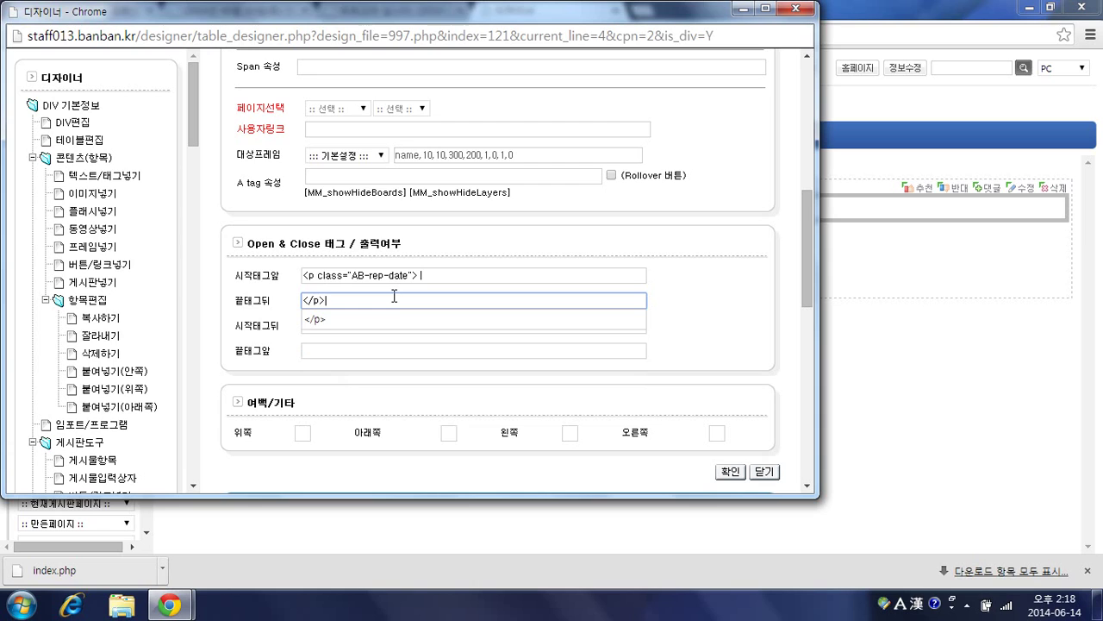
pyautogui.scroll(-1, 431, 304)
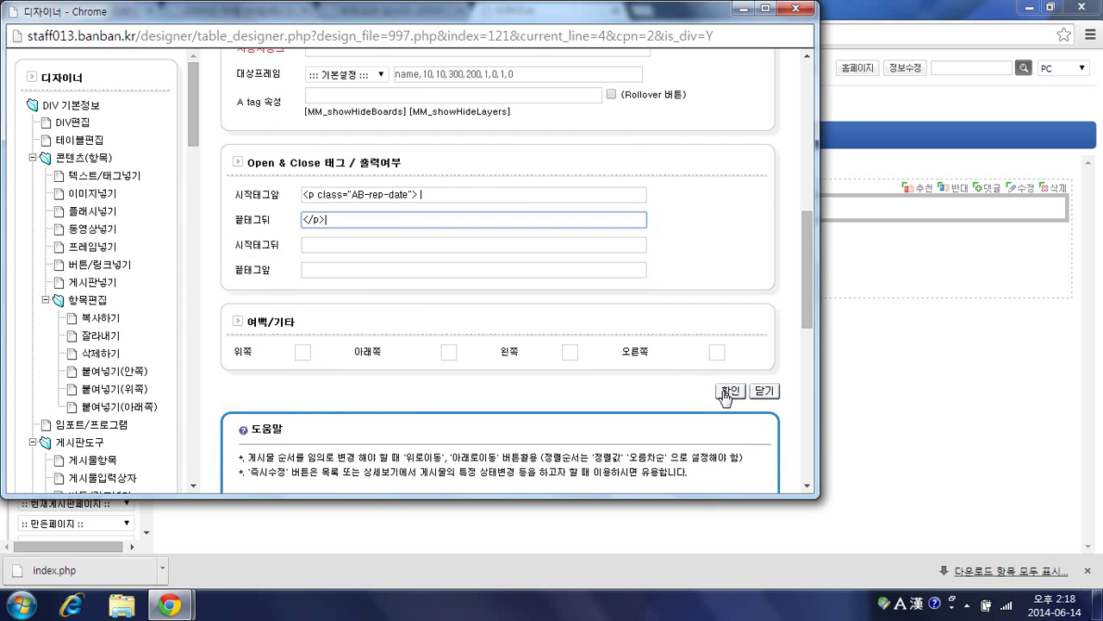
pyautogui.click(729, 390)
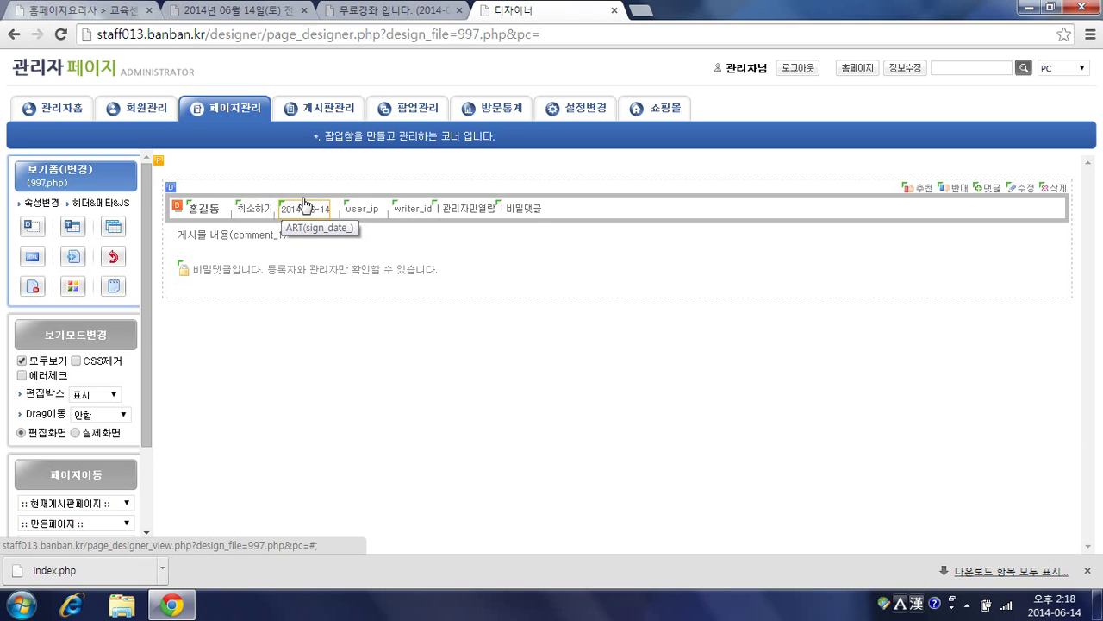
# Step: Open 게시판관리 from the designer in a new tab and select the 무료강좌신청관리 board
pyautogui.click(425, 13)
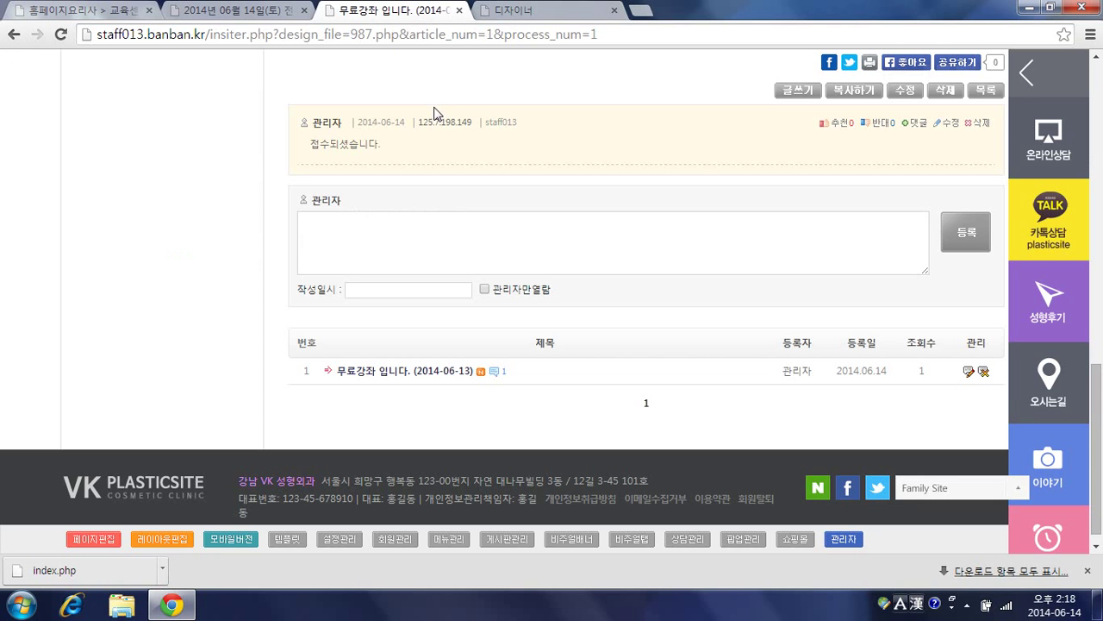
pyautogui.click(547, 19)
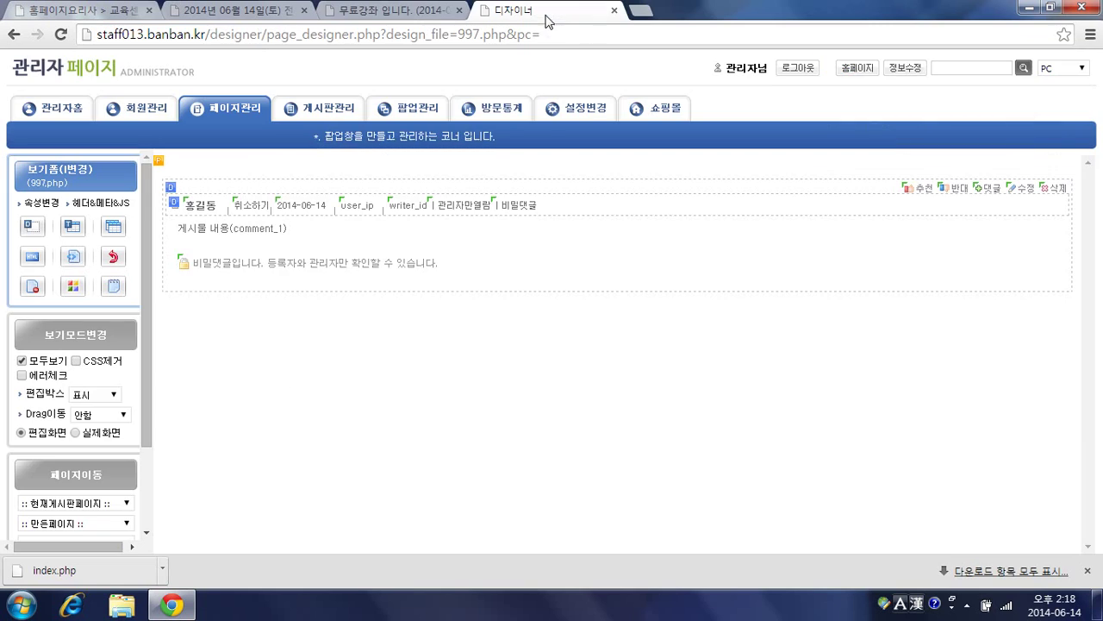
pyautogui.click(331, 114)
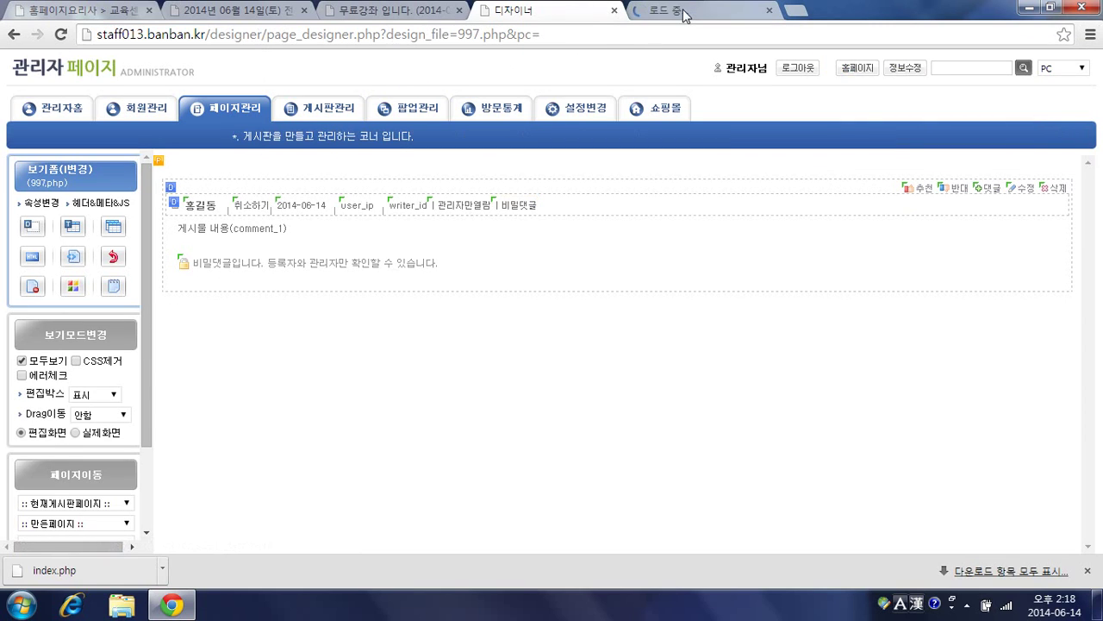
pyautogui.click(677, 12)
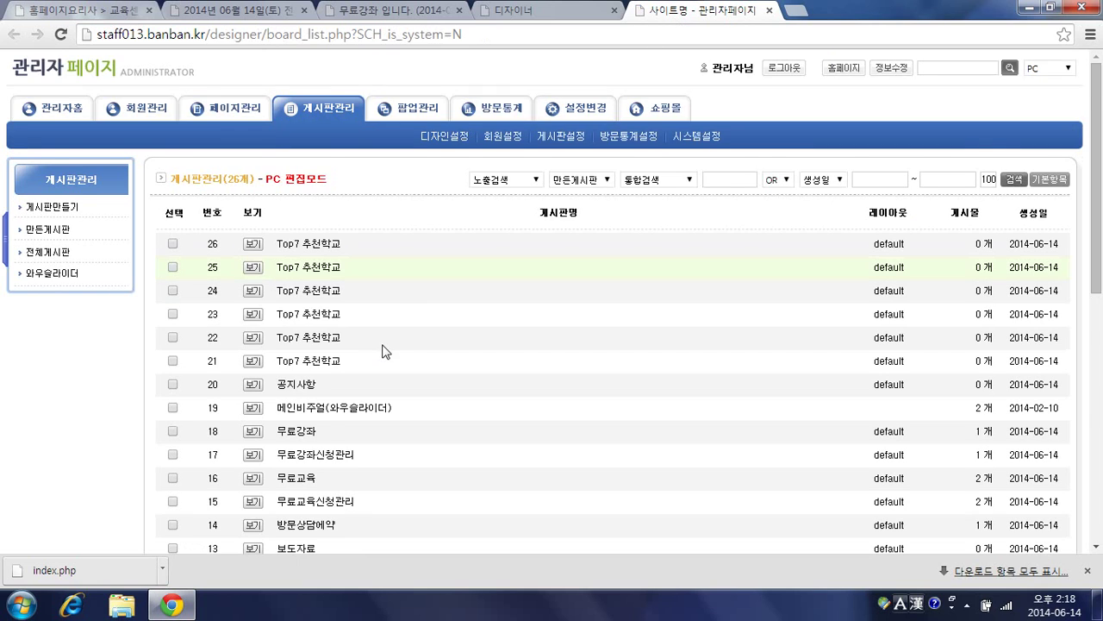
pyautogui.scroll(-1, 388, 352)
pyautogui.scroll(-1, 394, 354)
pyautogui.scroll(-1, 394, 354)
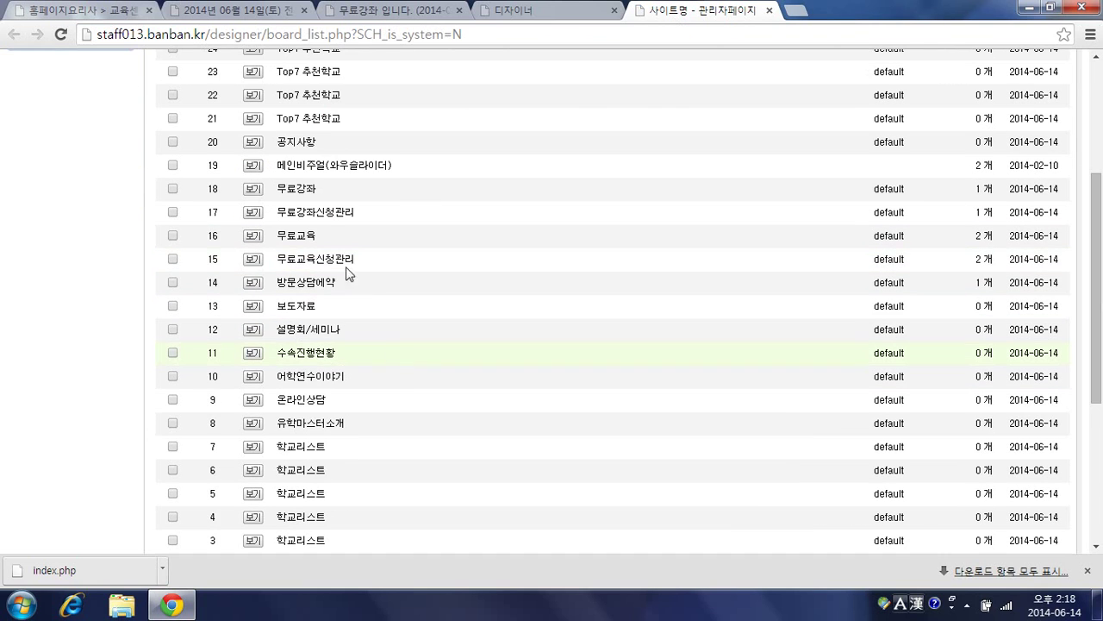
pyautogui.click(308, 213)
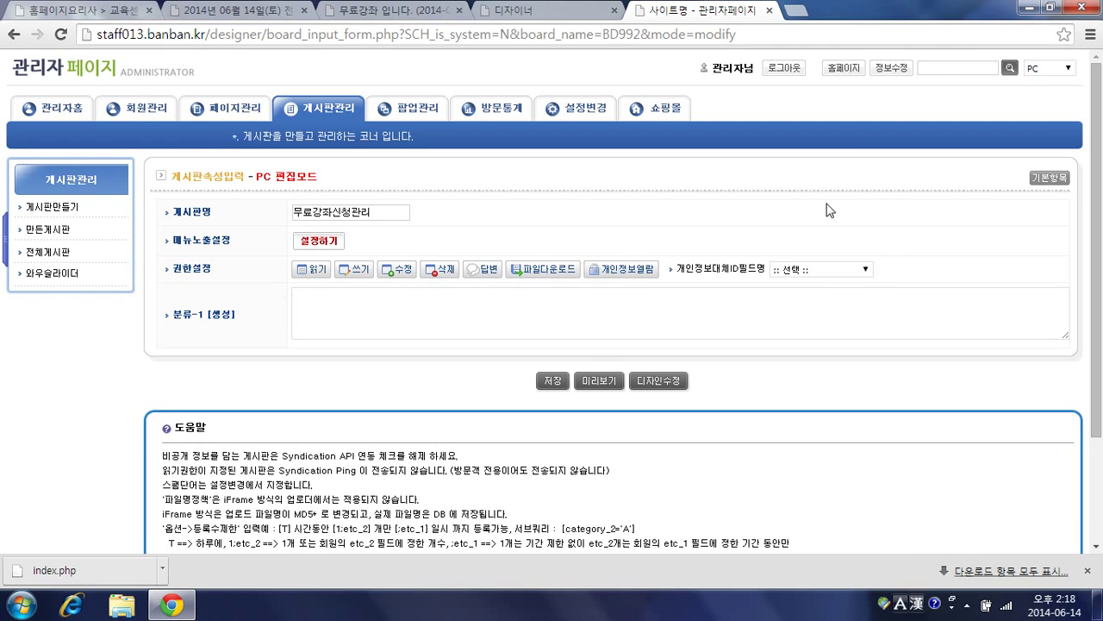
# Step: Generate default 분류-2 options and rename the first to A:교육신청완료
pyautogui.click(1065, 181)
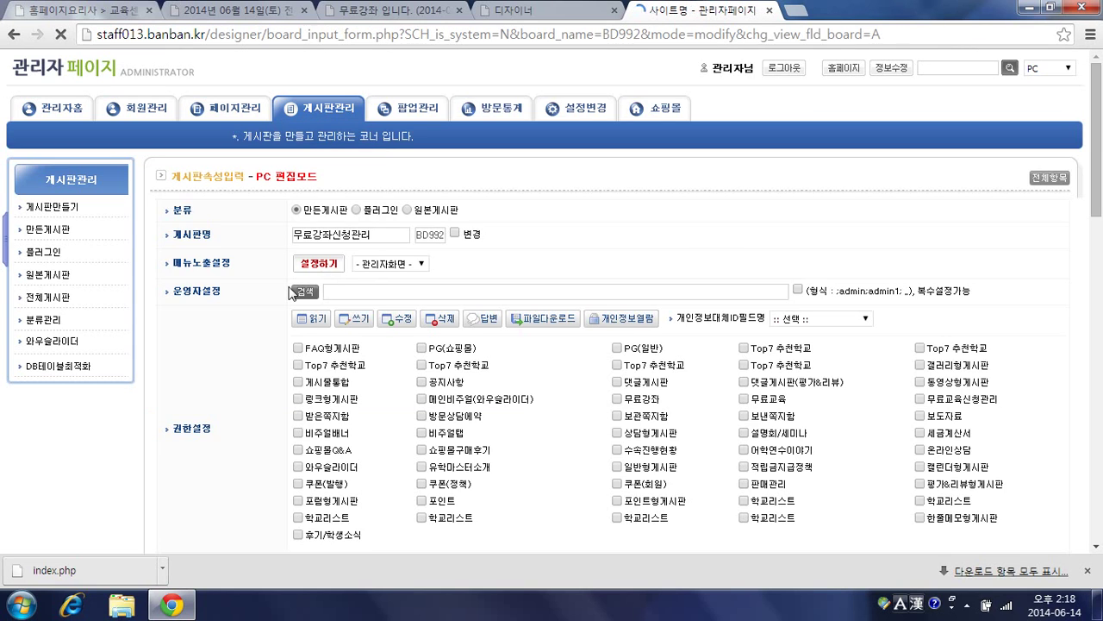
pyautogui.scroll(-8, 290, 298)
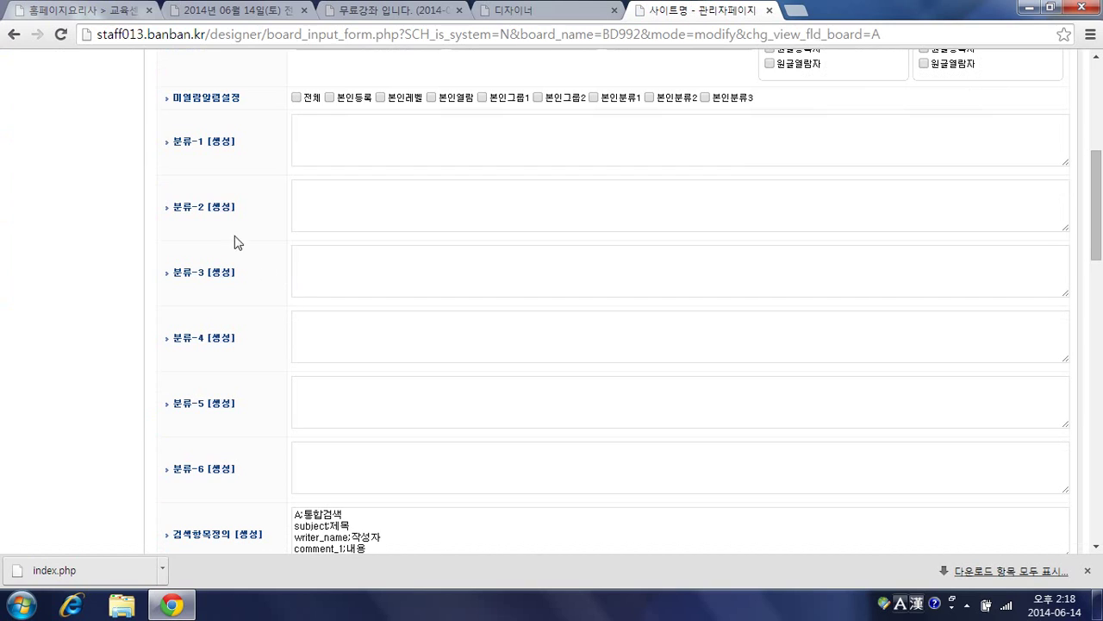
pyautogui.click(222, 207)
pyautogui.click(307, 195)
pyautogui.doubleClick(312, 186)
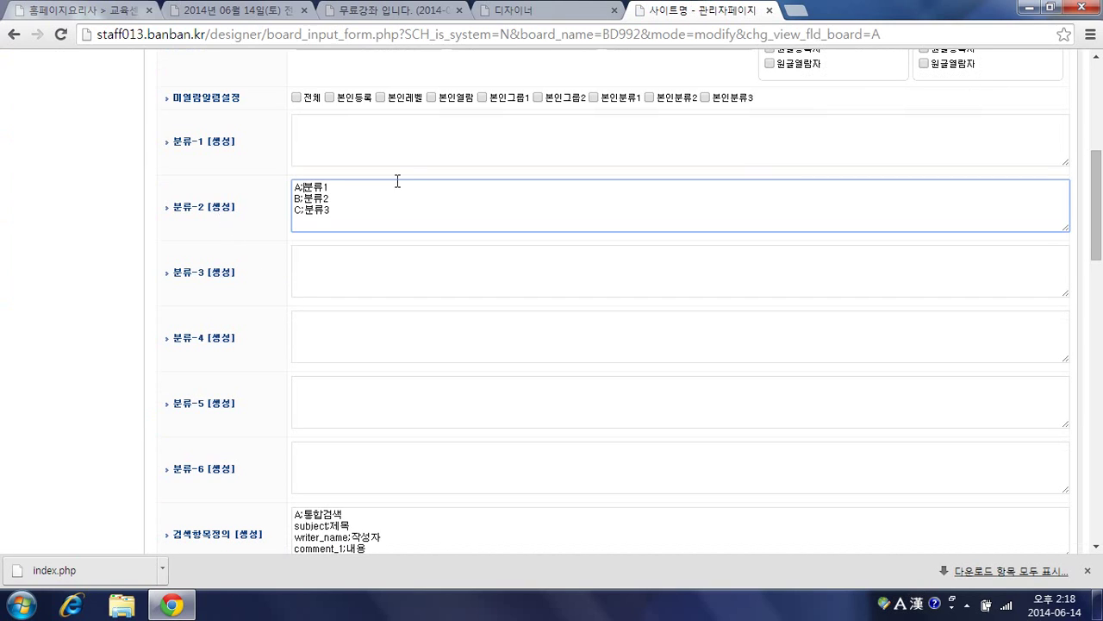
pyautogui.write('ry')
pyautogui.press('BackSpace')
pyautogui.press('BackSpace')
pyautogui.press('Hangul')
pyautogui.write('교육')
pyautogui.click(397, 186)
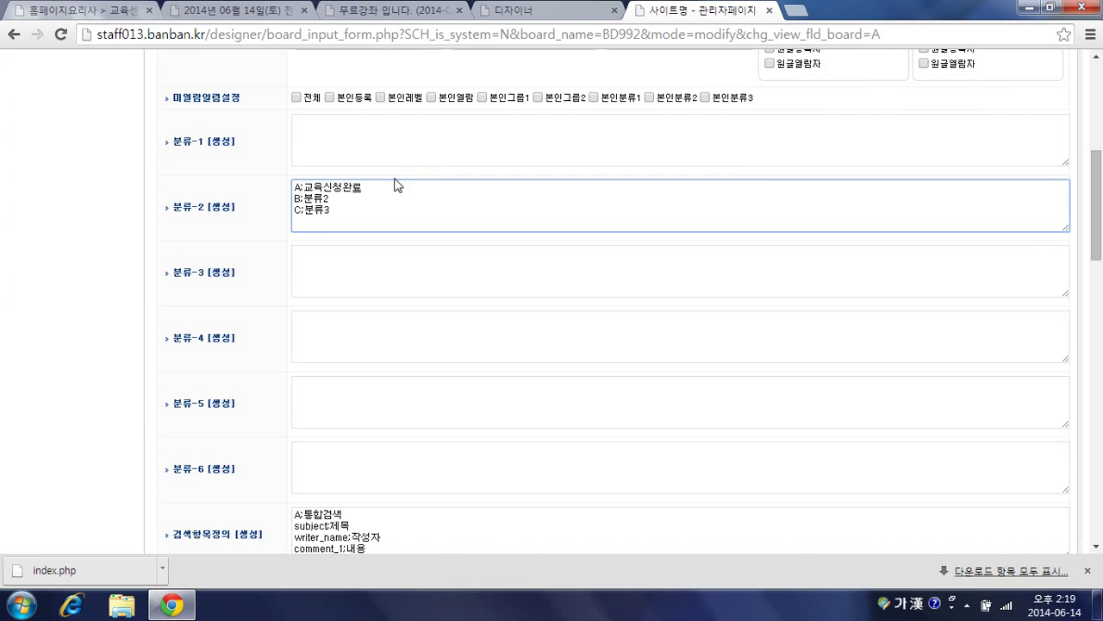
# Step: Rename the second option to B:교육신청취소, delete option C, and save the board
pyautogui.doubleClick(315, 198)
pyautogui.write('교육신청취소')
pyautogui.hotkey('shift', 'Down')
pyautogui.press('Delete')
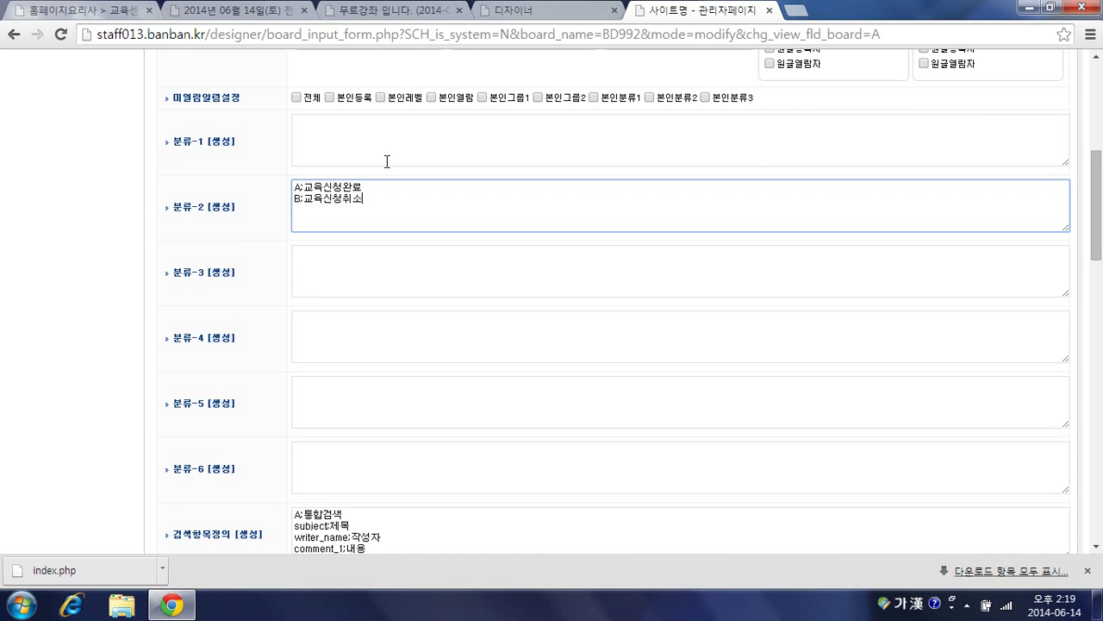
pyautogui.scroll(-10, 402, 230)
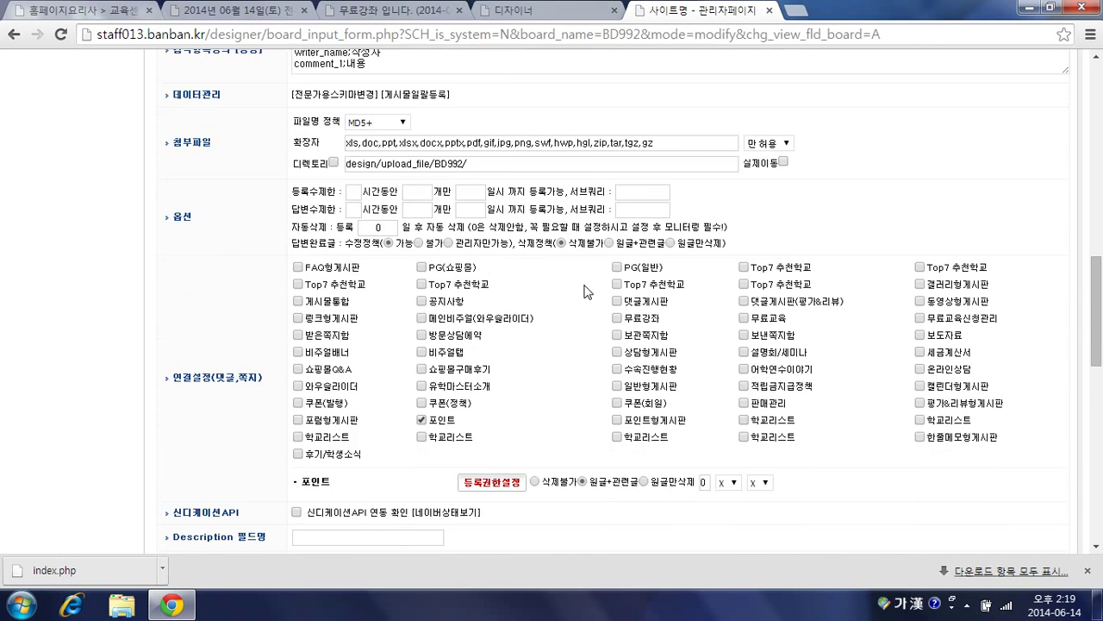
pyautogui.scroll(-4, 648, 357)
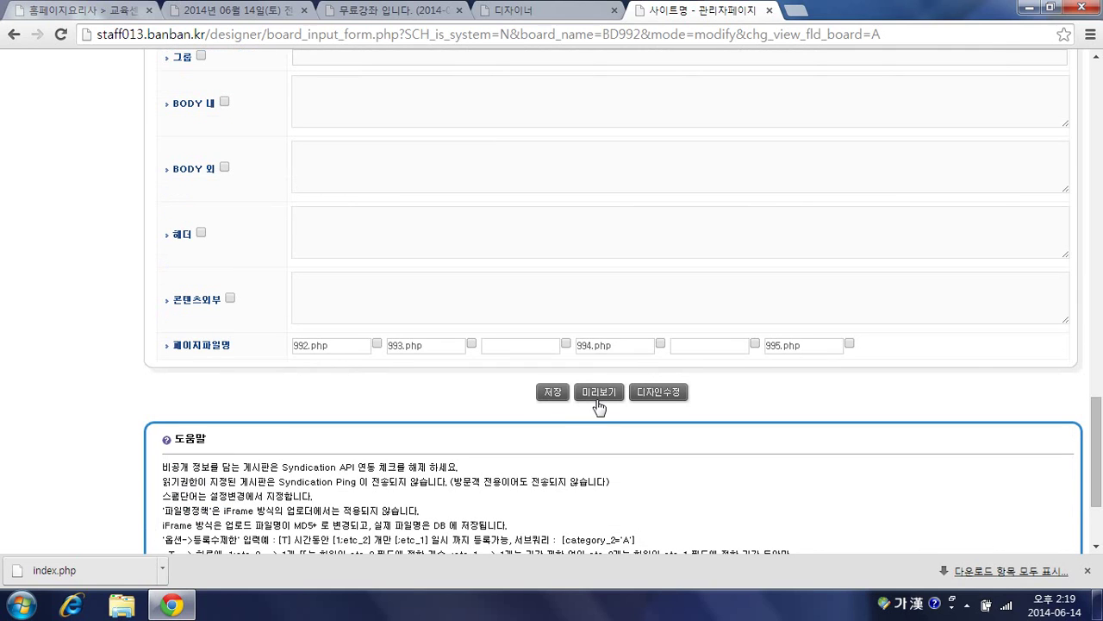
pyautogui.click(553, 392)
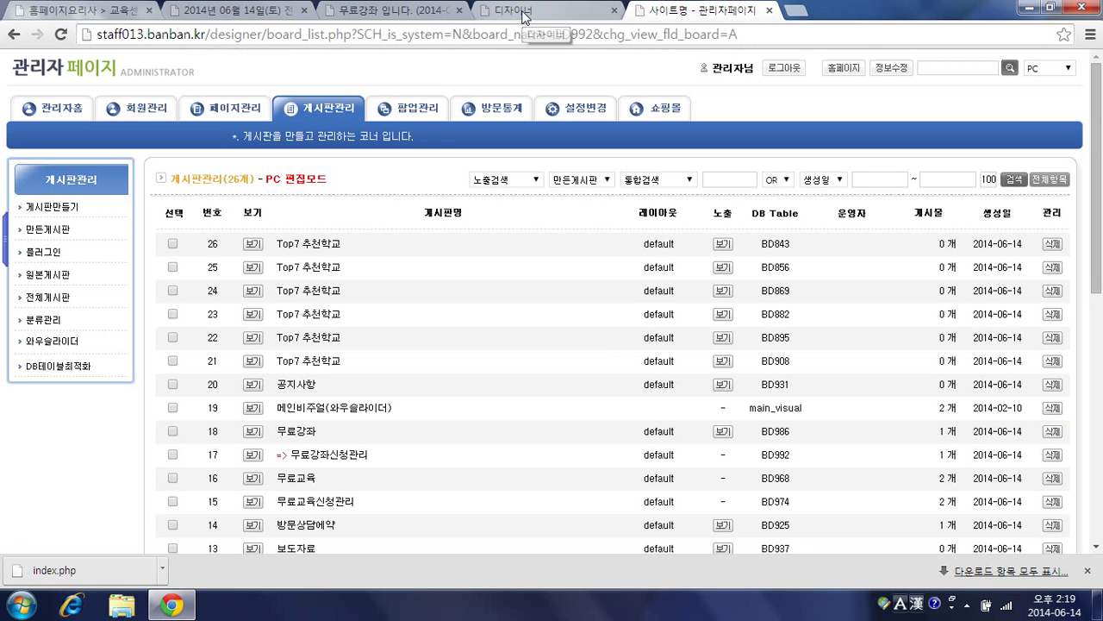
# Step: Copy the comment's date element and paste it just before the 취소하기 button
pyautogui.click(524, 12)
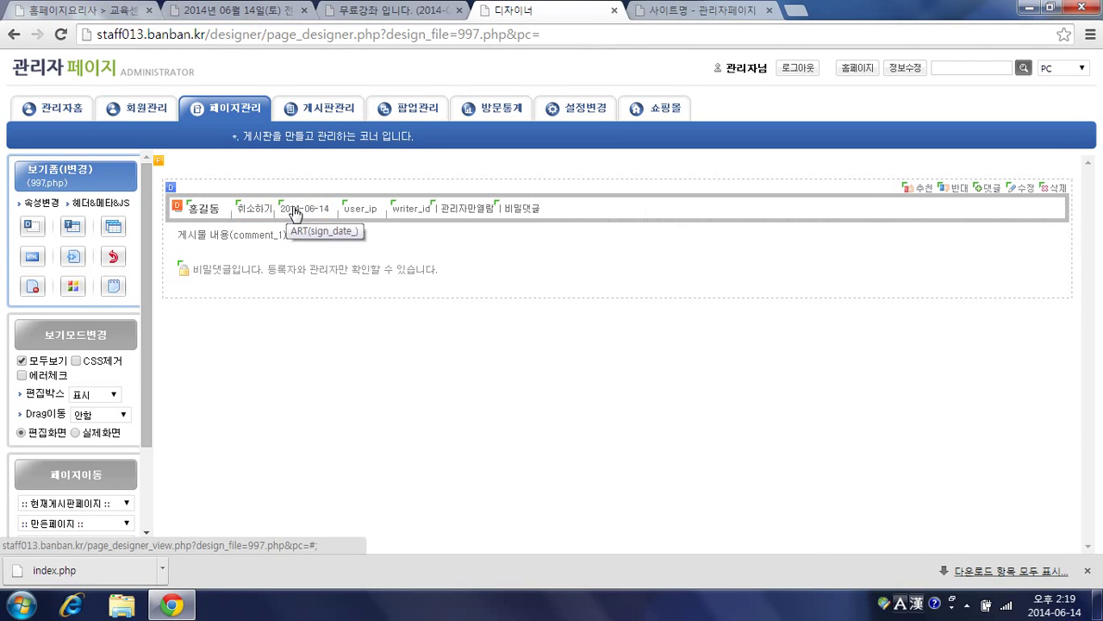
pyautogui.rightClick(293, 212)
pyautogui.click(303, 215)
pyautogui.doubleClick(292, 200)
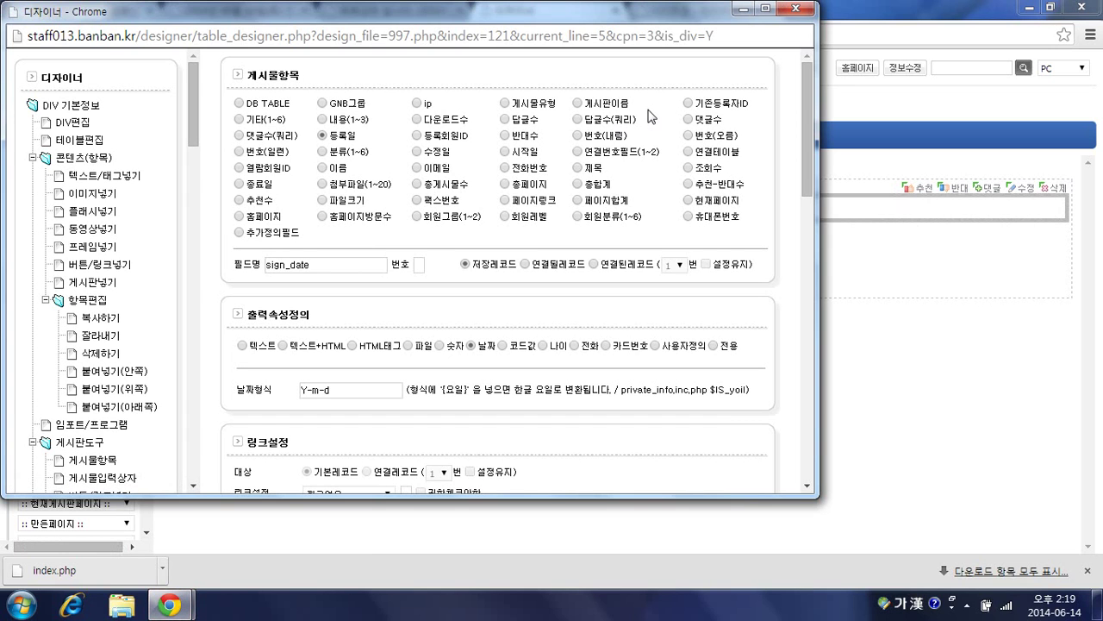
pyautogui.click(93, 318)
pyautogui.doubleClick(244, 226)
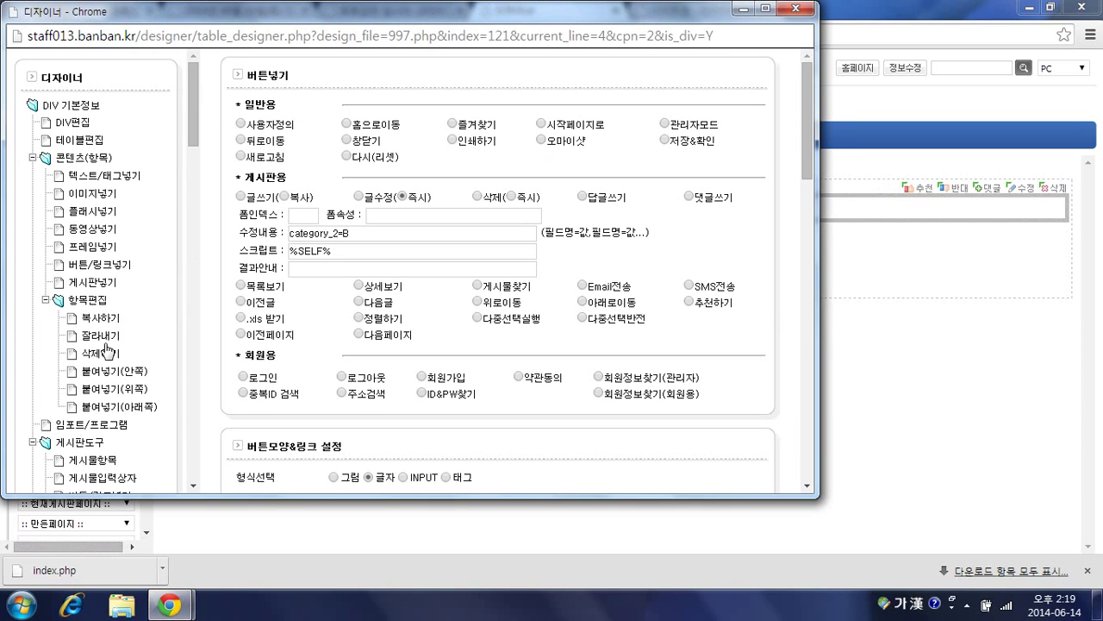
pyautogui.click(103, 390)
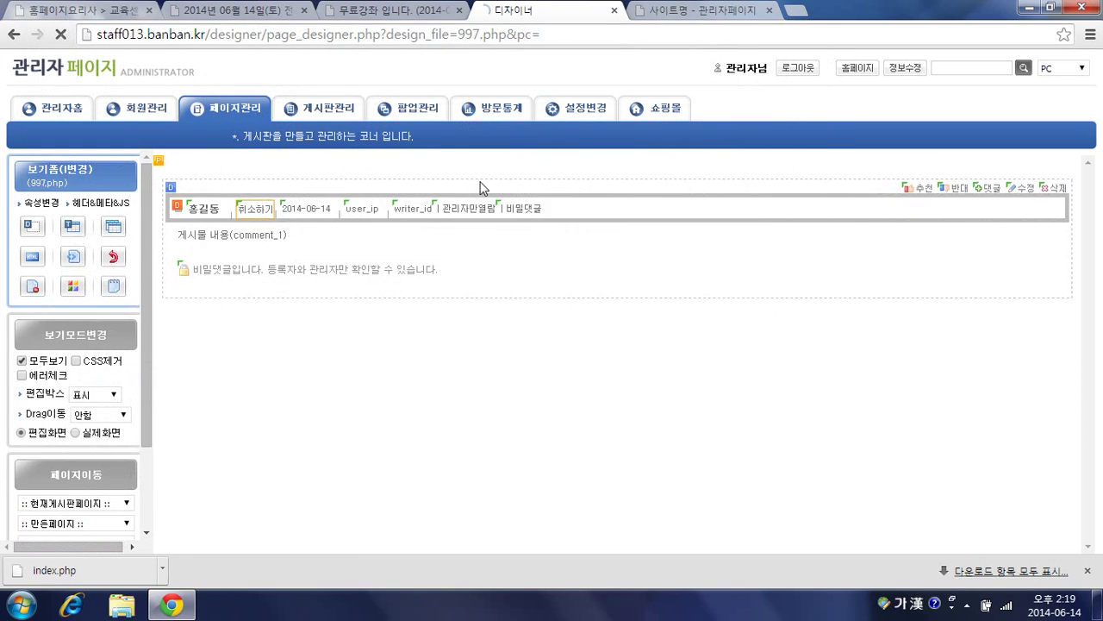
# Step: Change the pasted element to category 2 output as its code value, and apply
pyautogui.doubleClick(256, 216)
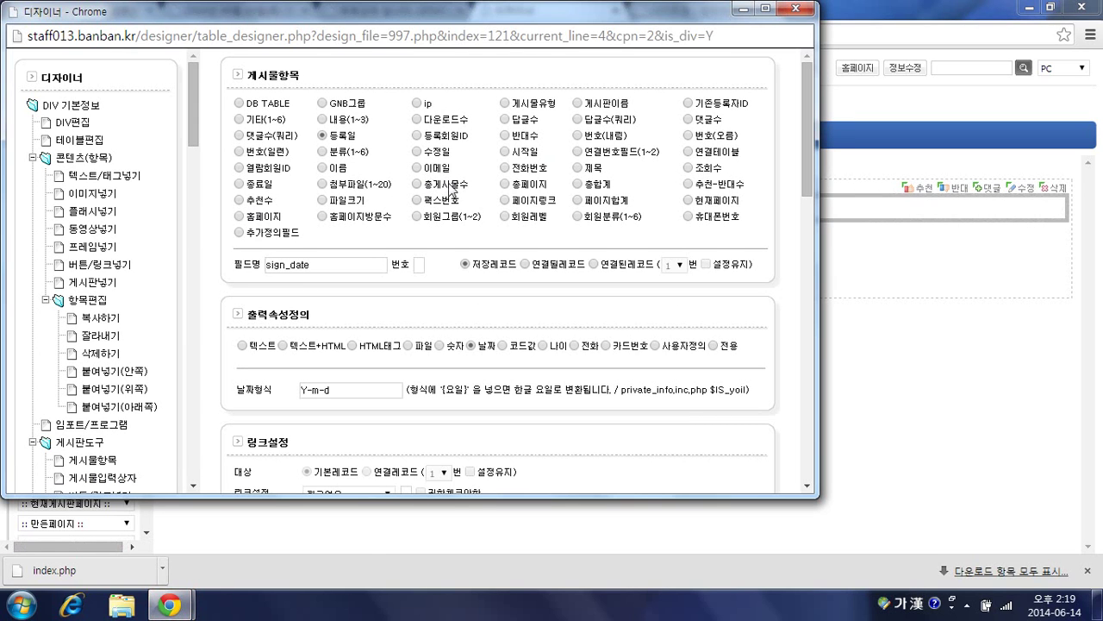
pyautogui.click(322, 151)
pyautogui.write('2')
pyautogui.click(504, 358)
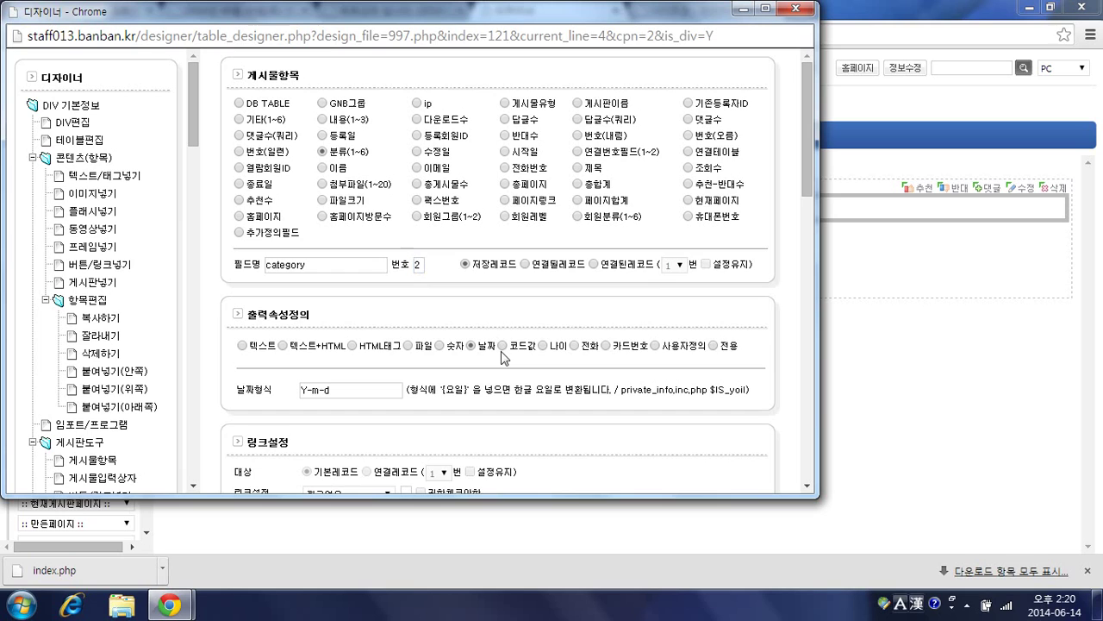
pyautogui.click(502, 348)
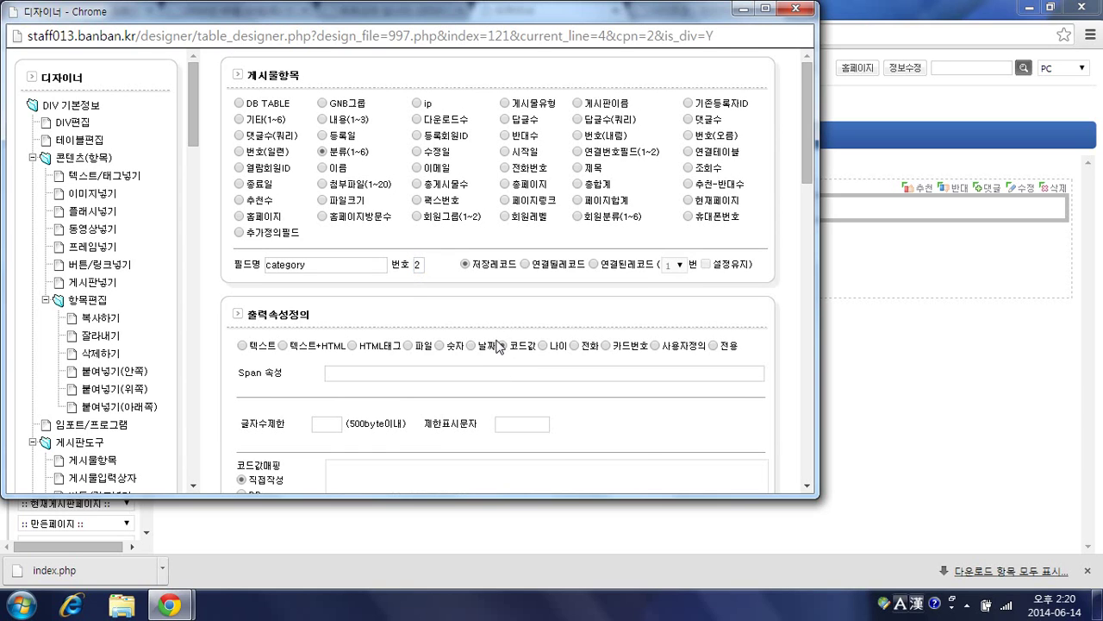
pyautogui.scroll(-2, 497, 341)
pyautogui.scroll(-1, 497, 342)
pyautogui.scroll(-5, 598, 316)
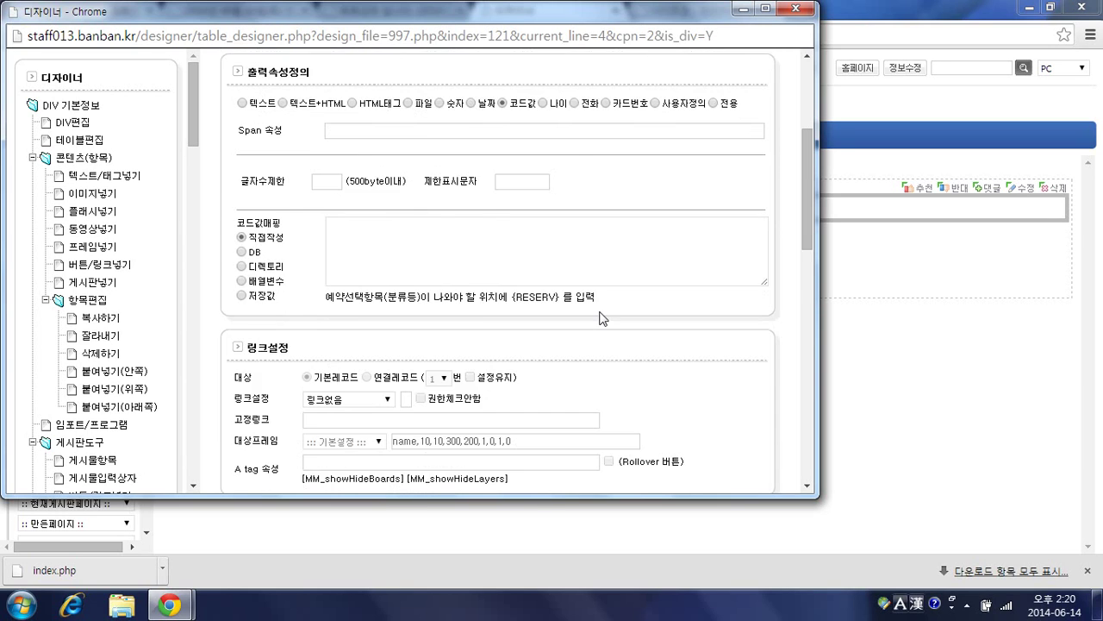
pyautogui.click(730, 450)
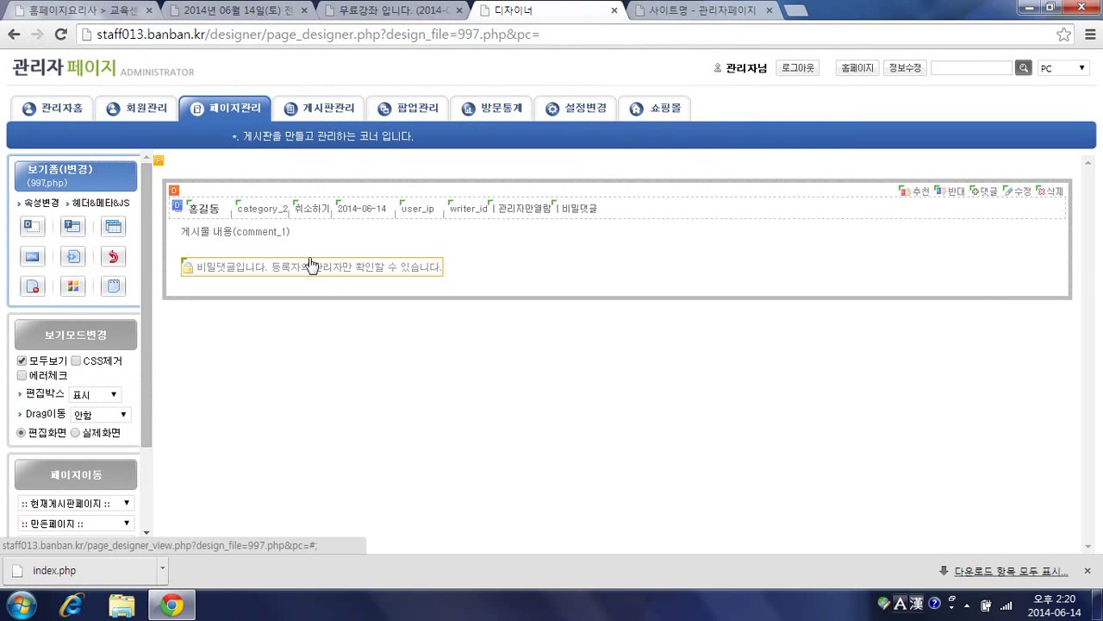
# Step: Reload the article and cancel the first comment's application via 취소하기, confirming it
pyautogui.click(372, 16)
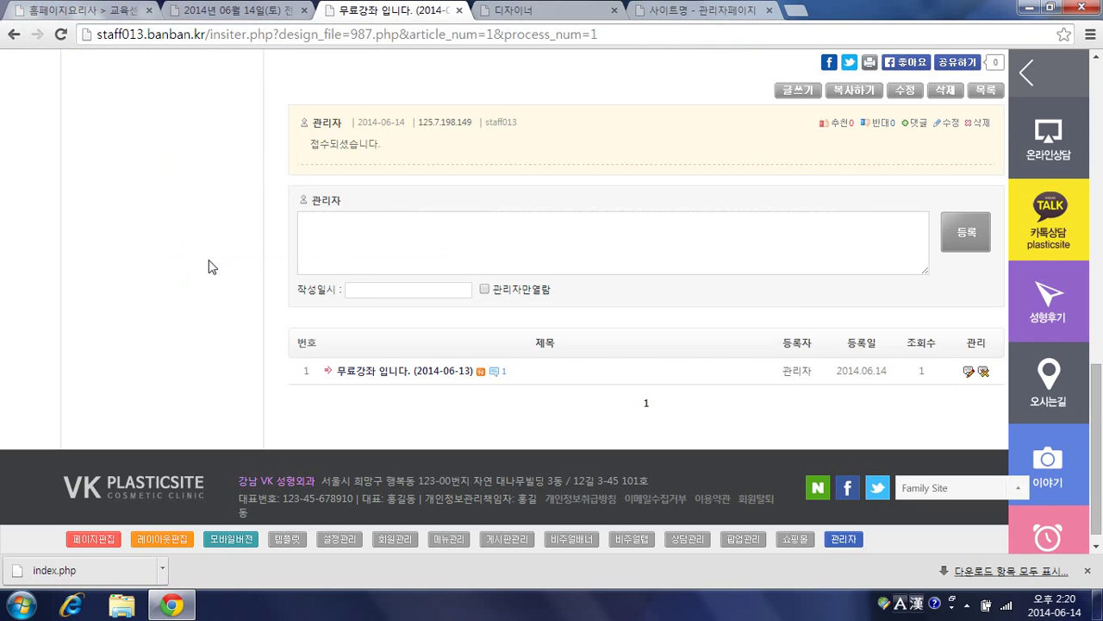
pyautogui.press('F5')
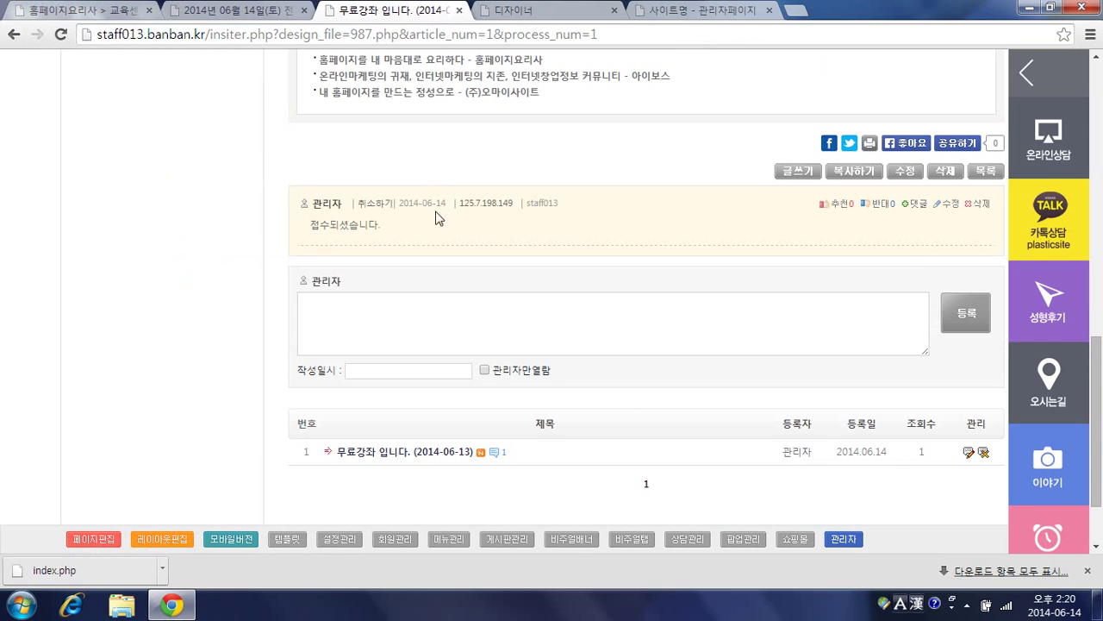
pyautogui.click(377, 211)
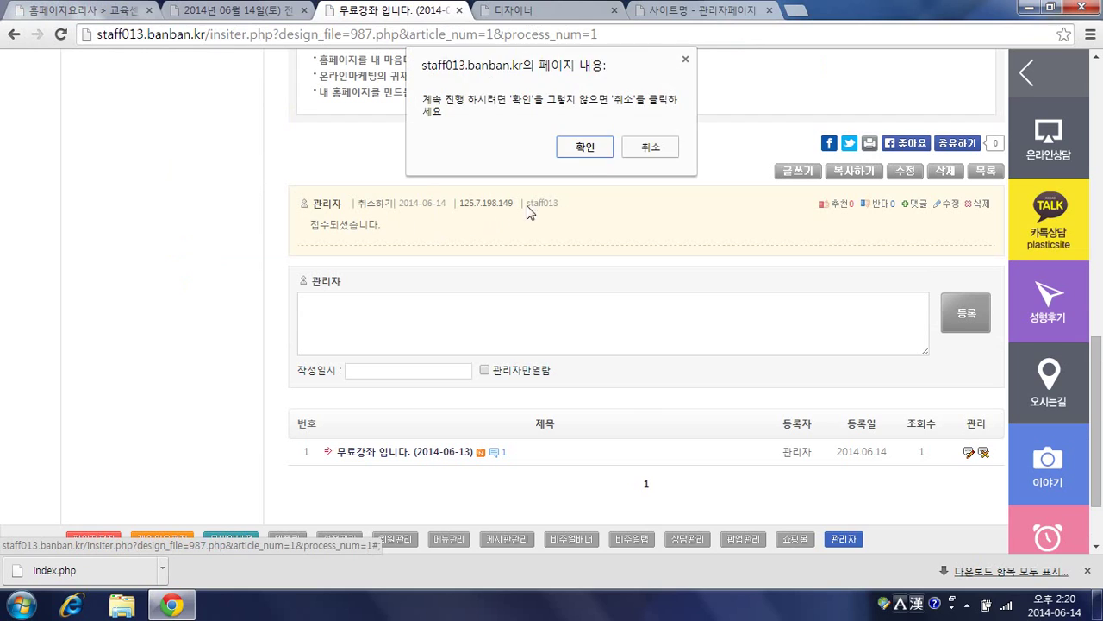
pyautogui.click(585, 146)
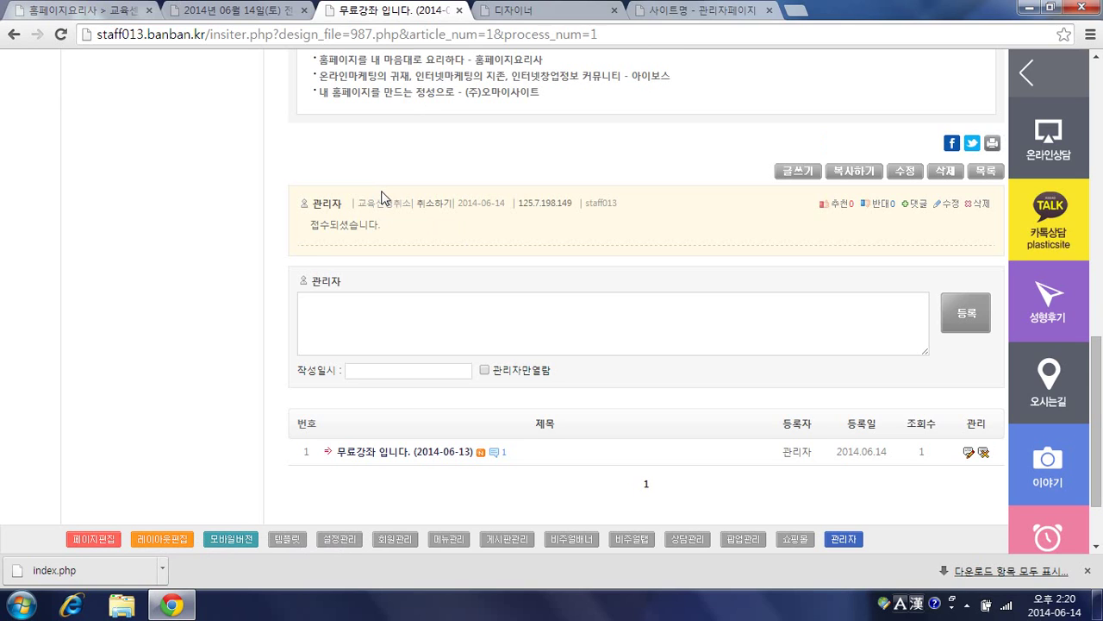
# Step: Submit a new 강좌신청하기 application from the article
pyautogui.scroll(5, 382, 201)
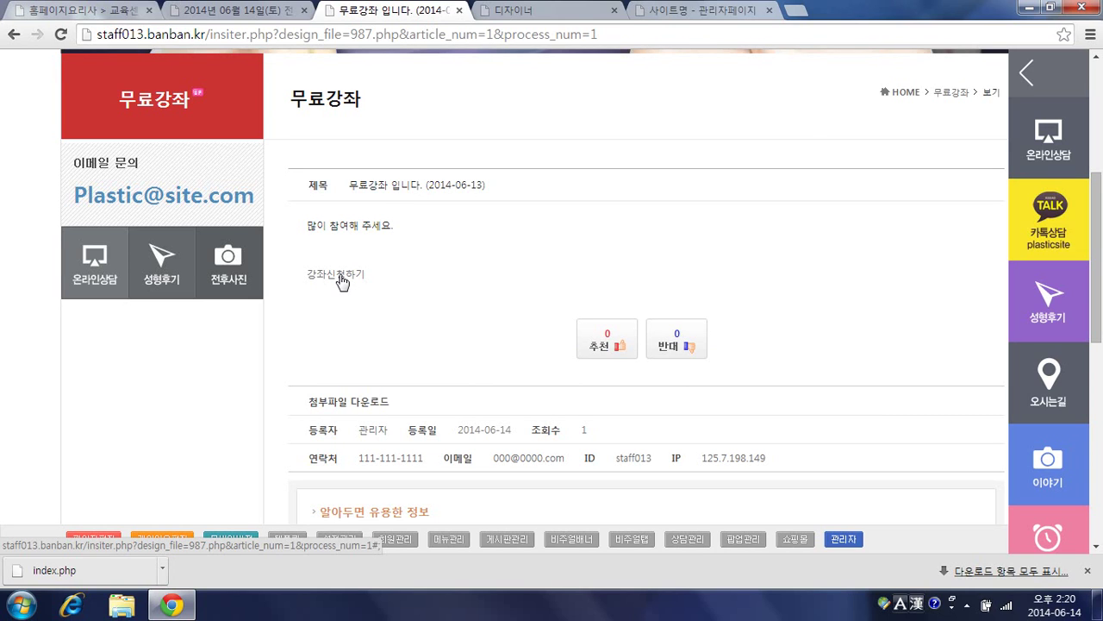
pyautogui.click(341, 275)
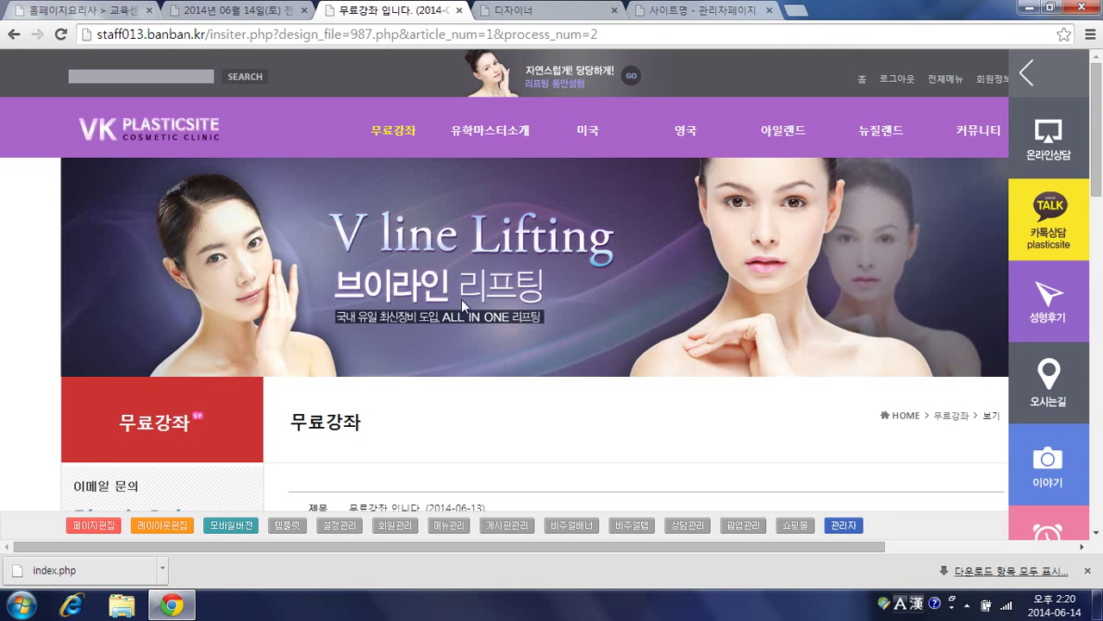
pyautogui.scroll(-15, 462, 299)
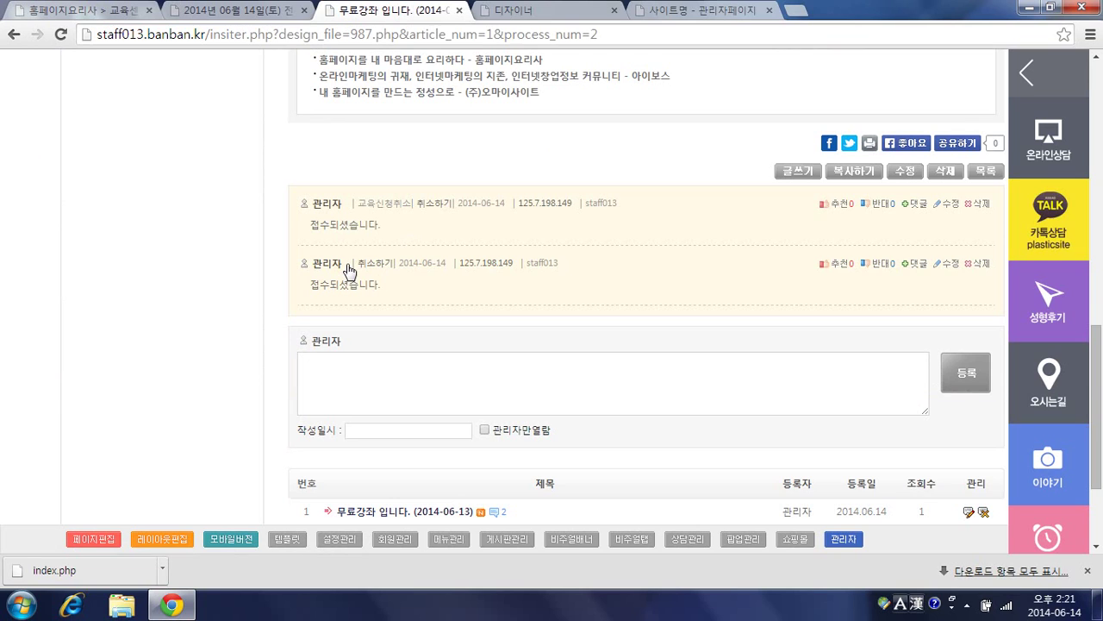
# Step: Open the article's page designer and the 강좌신청하기 block's 게시물입력상자 settings
pyautogui.click(538, 15)
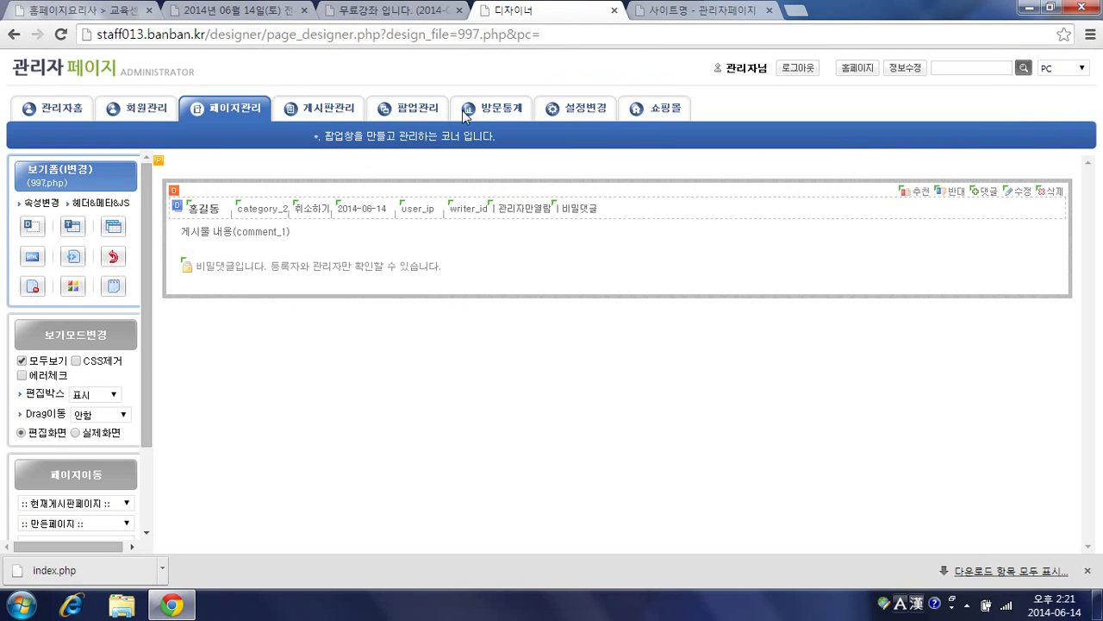
pyautogui.click(427, 12)
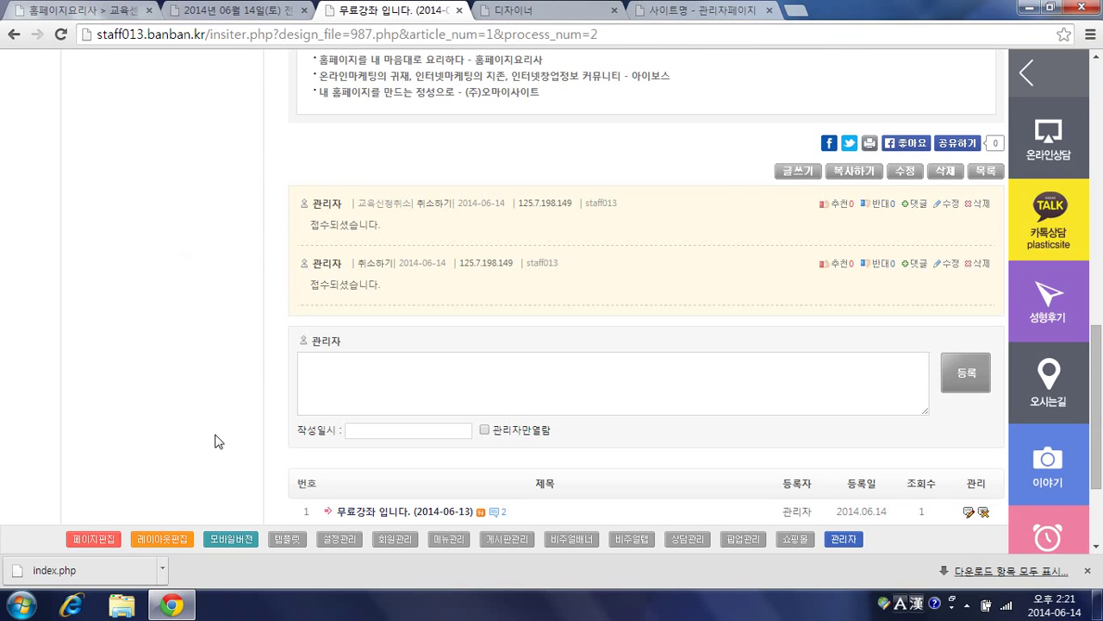
pyautogui.click(97, 539)
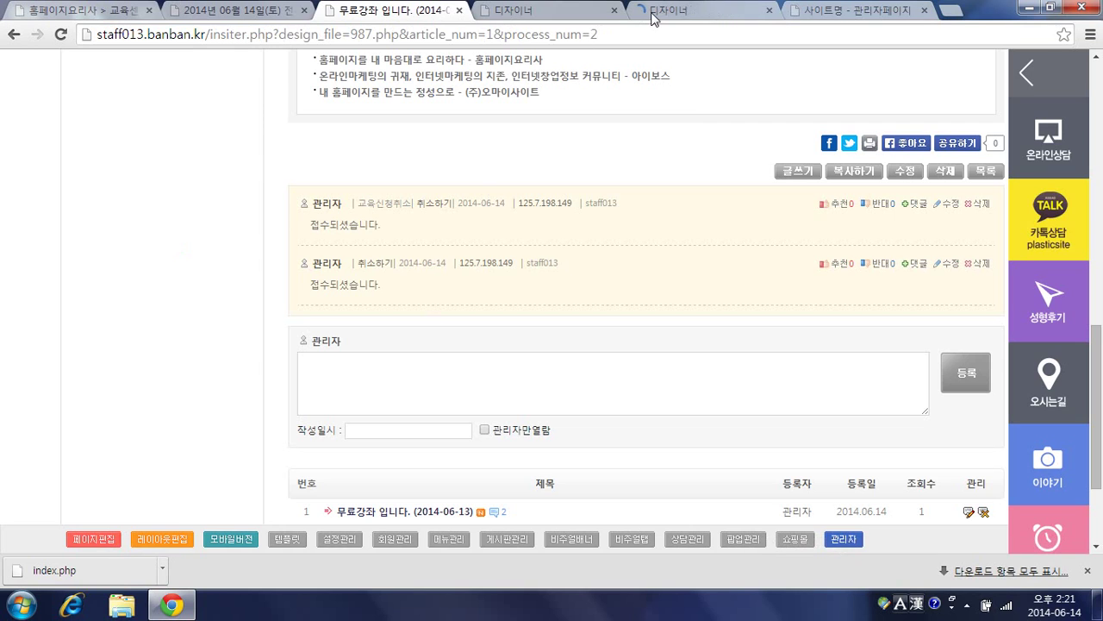
pyautogui.click(653, 19)
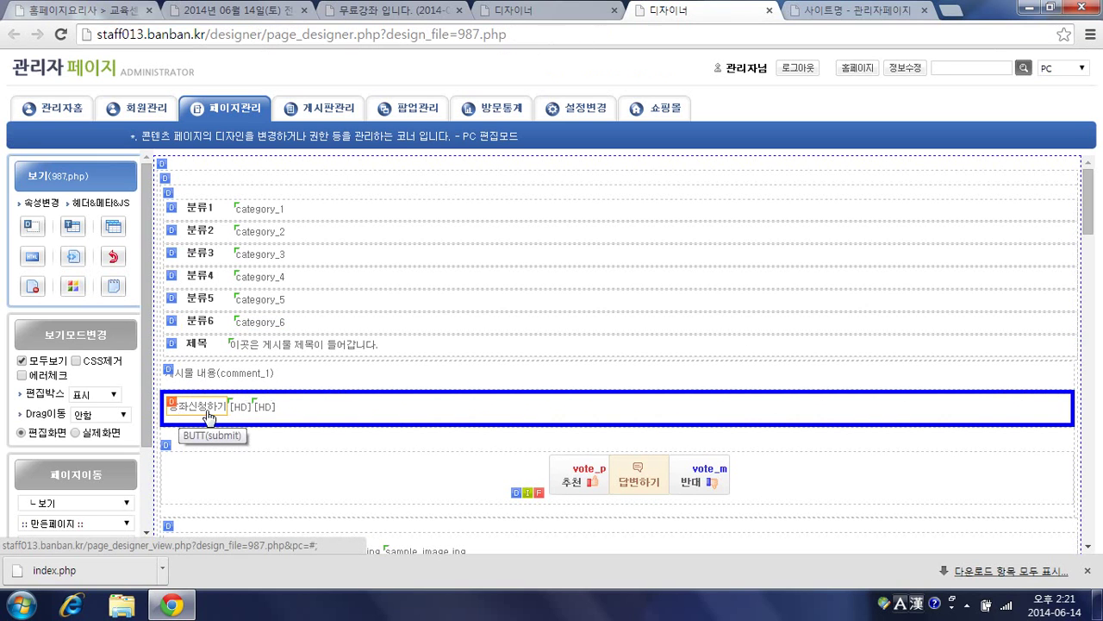
pyautogui.click(171, 402)
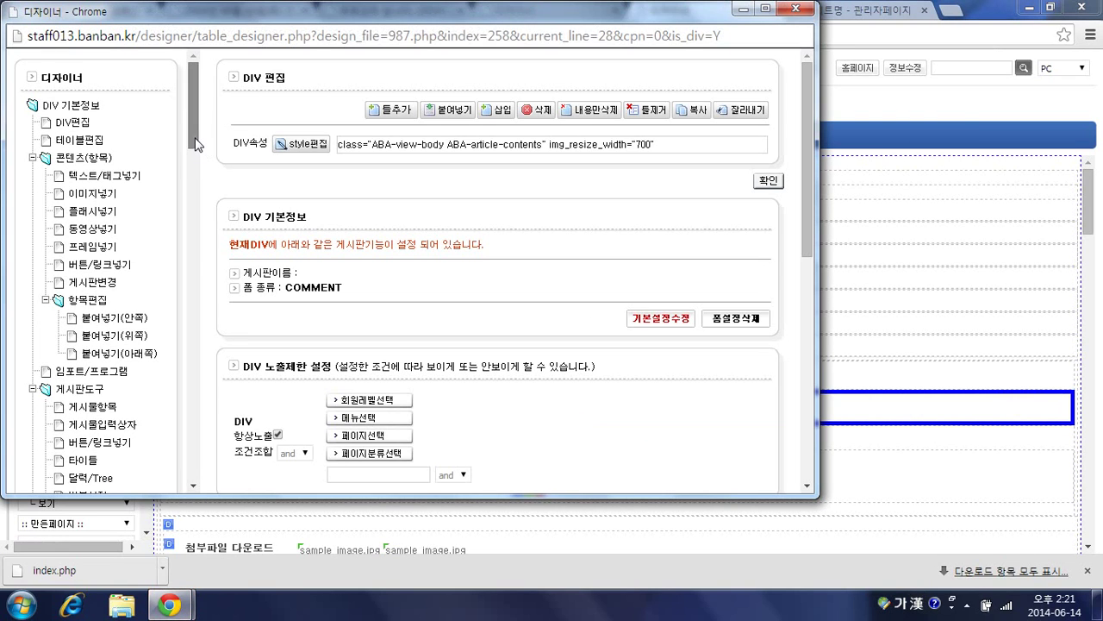
pyautogui.scroll(-1, 155, 224)
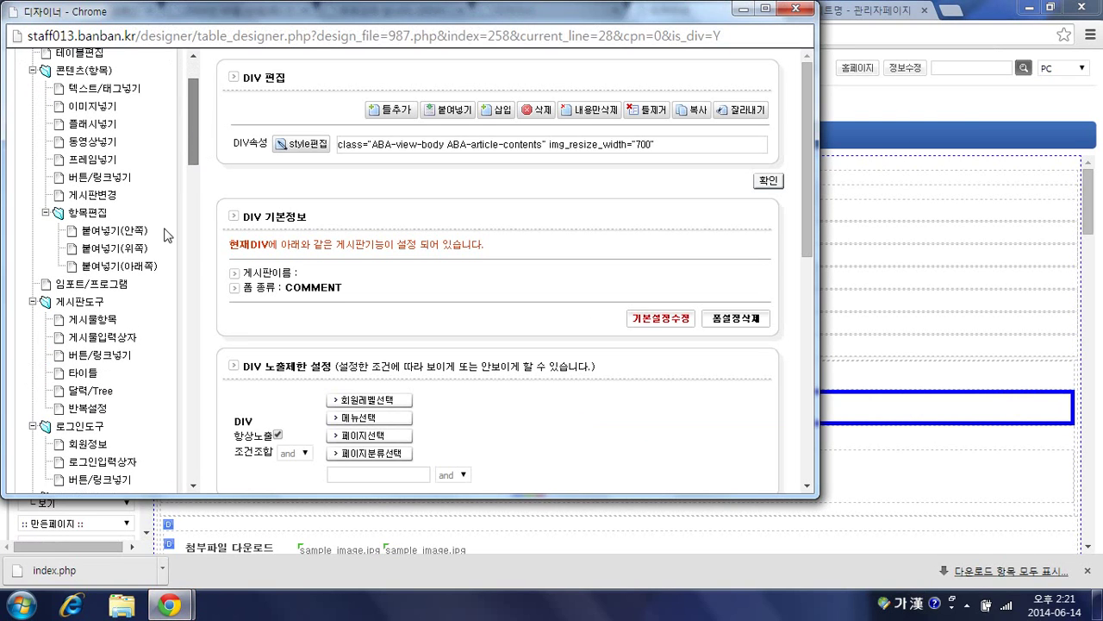
pyautogui.click(121, 339)
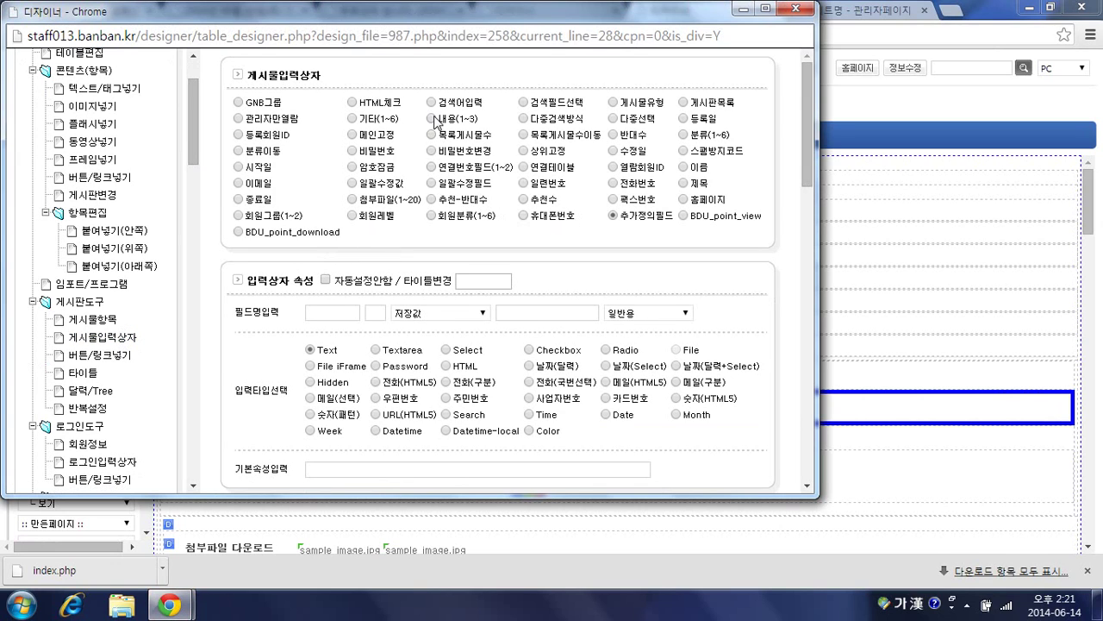
# Step: Make the input 분류 number 2 with 저장값 사용자값 A, and save
pyautogui.click(682, 135)
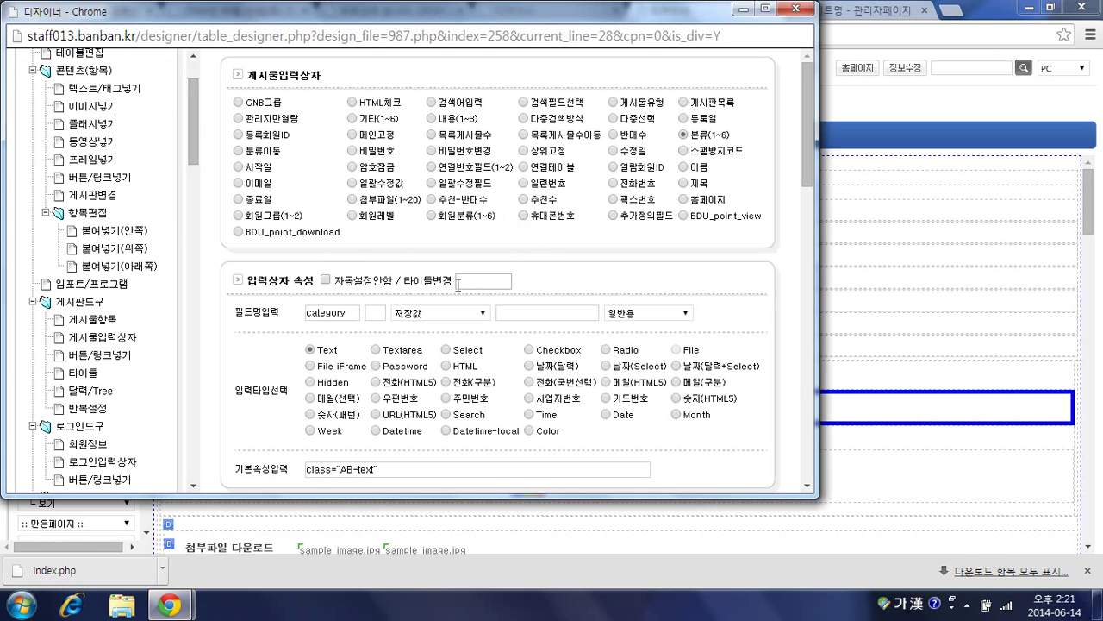
pyautogui.click(378, 313)
pyautogui.write('2')
pyautogui.click(414, 320)
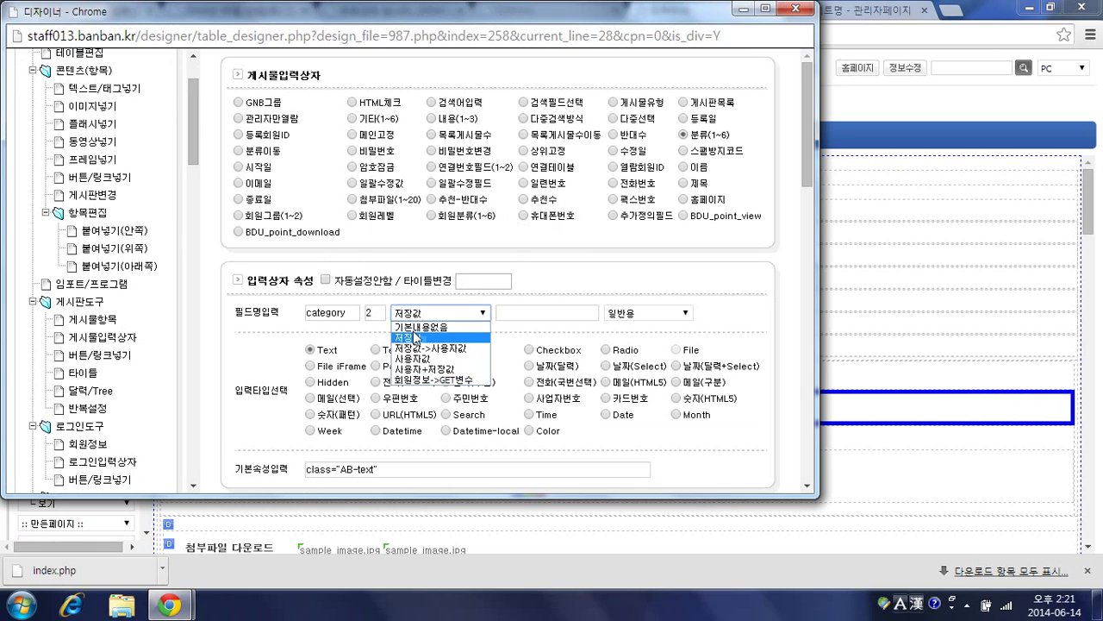
pyautogui.click(417, 349)
pyautogui.click(513, 314)
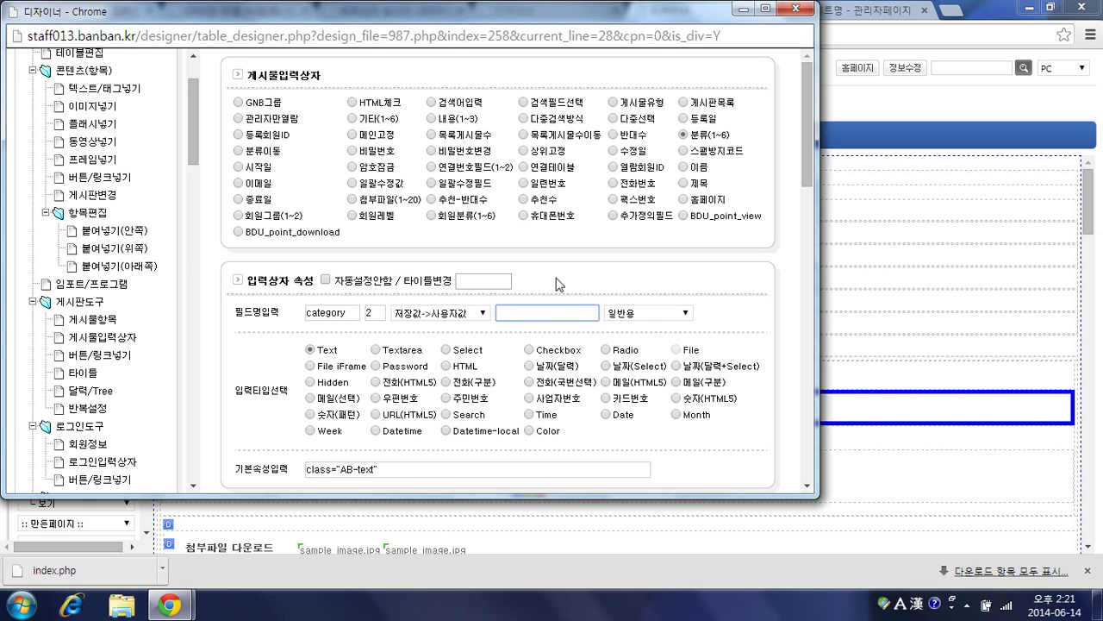
pyautogui.write('A')
pyautogui.scroll(-6, 562, 279)
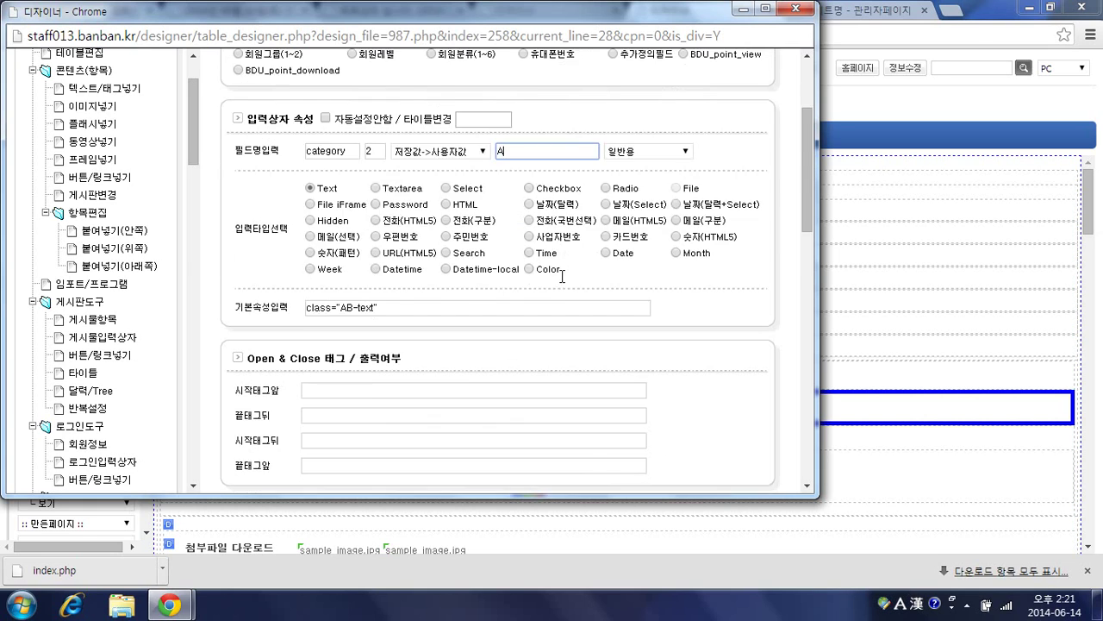
pyautogui.click(724, 285)
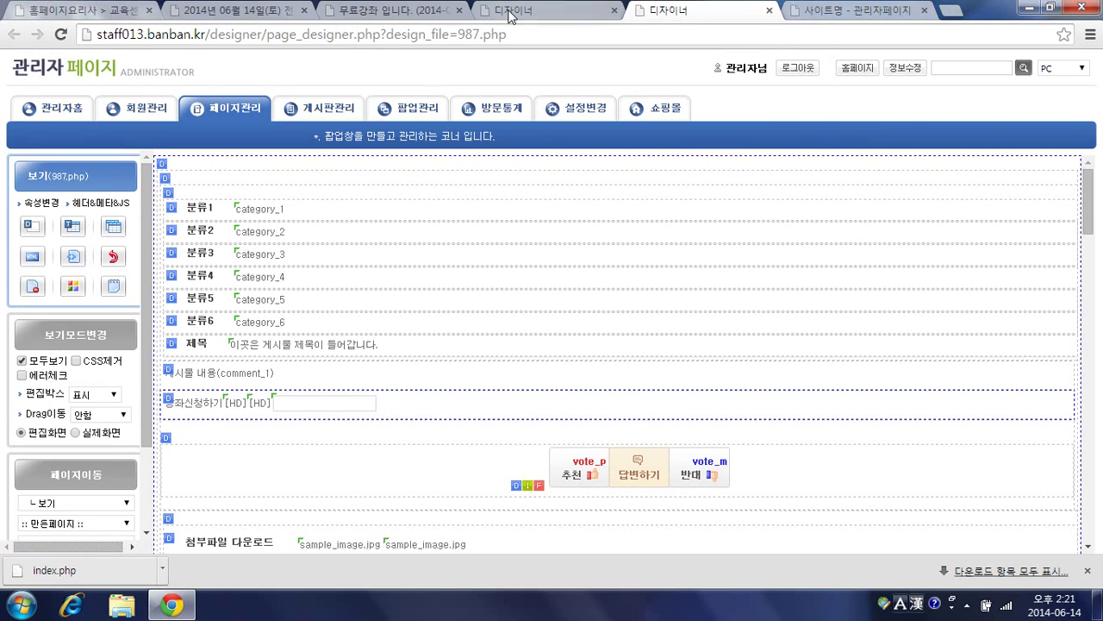
pyautogui.click(388, 10)
# Step: Make the category input Hidden, then cancel the third comment's application and confirm
pyautogui.scroll(5, 238, 216)
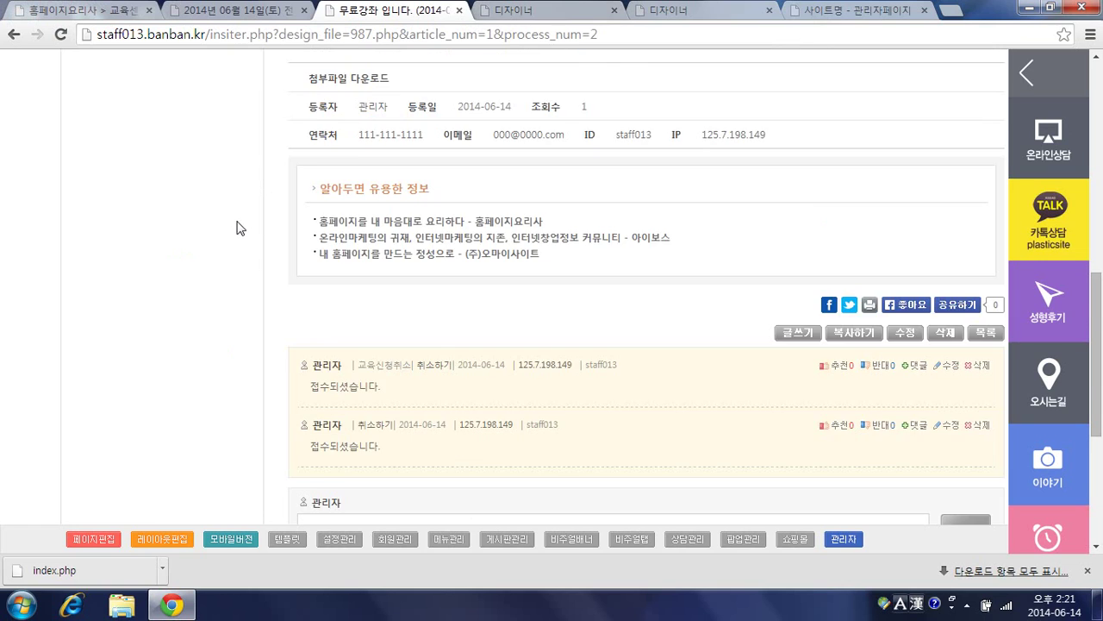
pyautogui.press('F5')
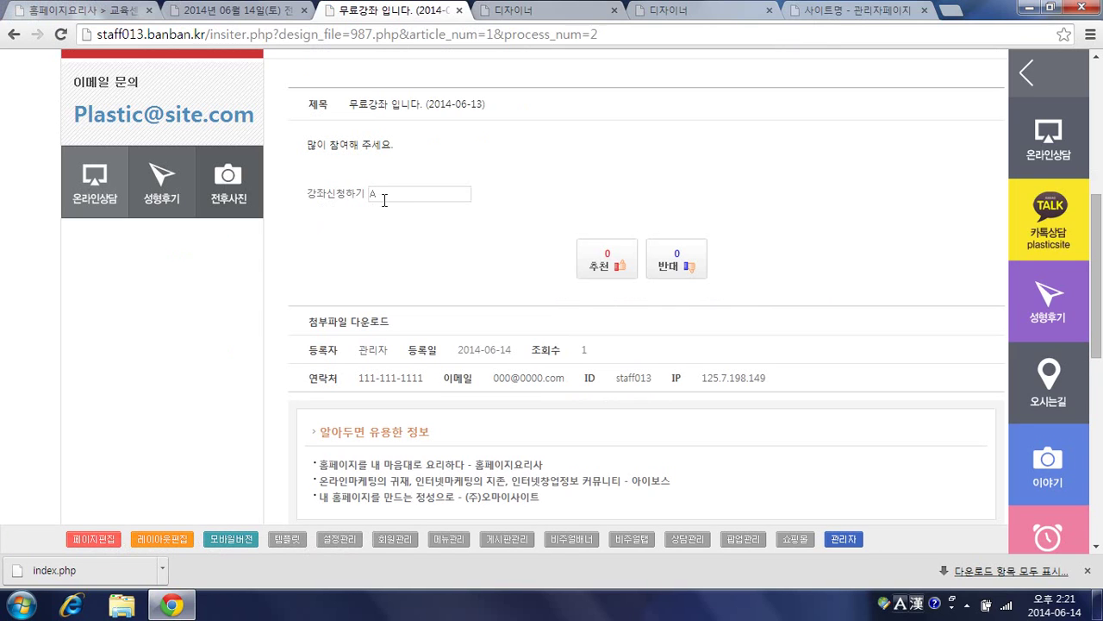
pyautogui.click(607, 15)
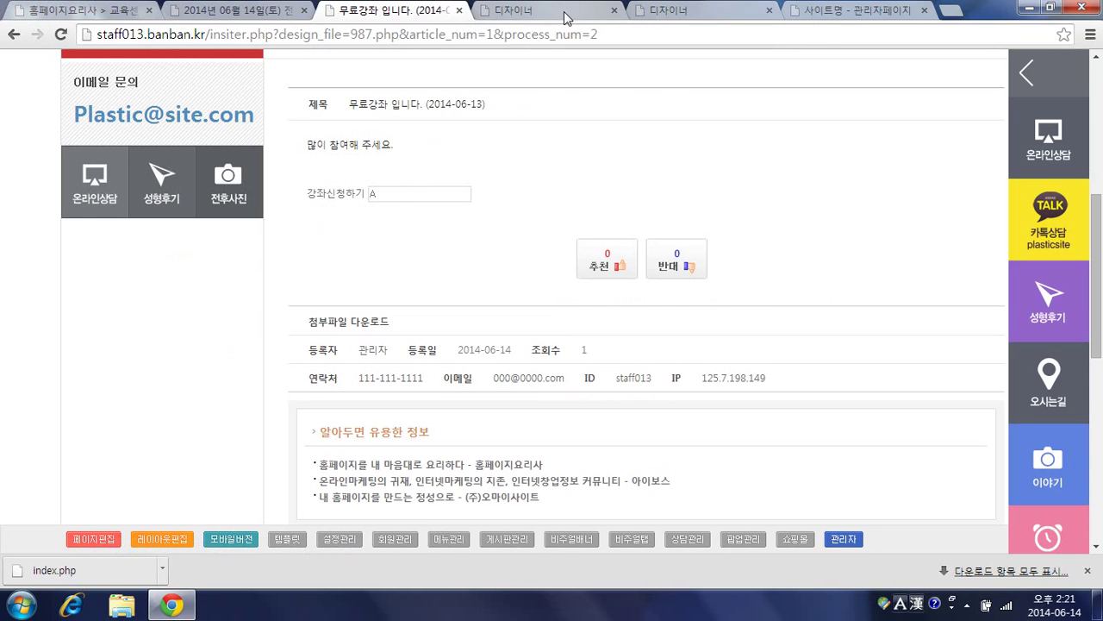
pyautogui.click(655, 12)
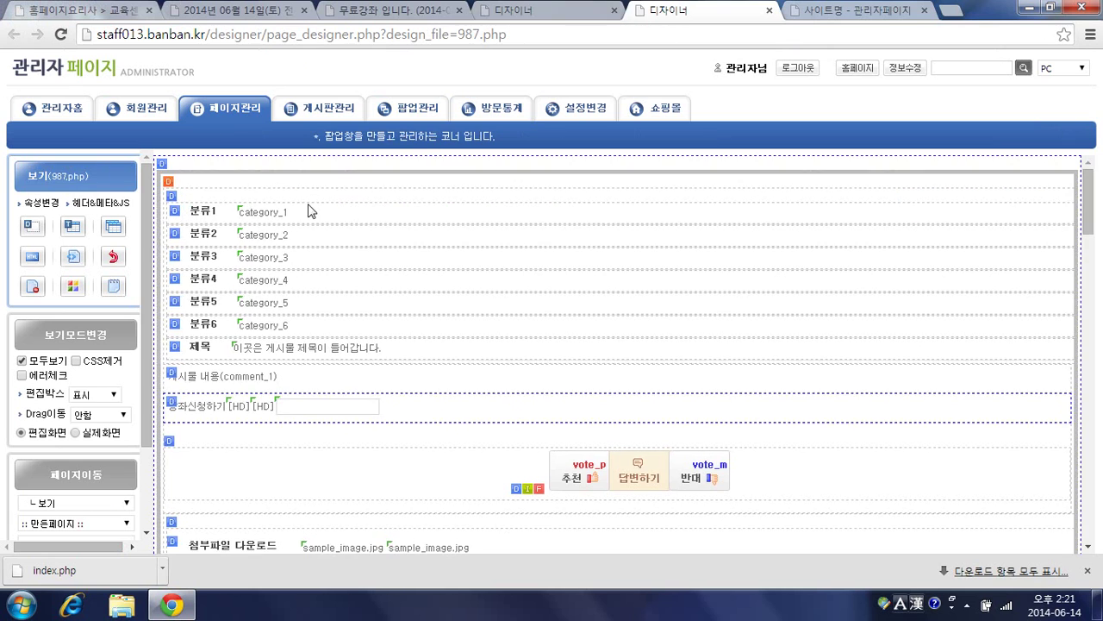
pyautogui.doubleClick(370, 409)
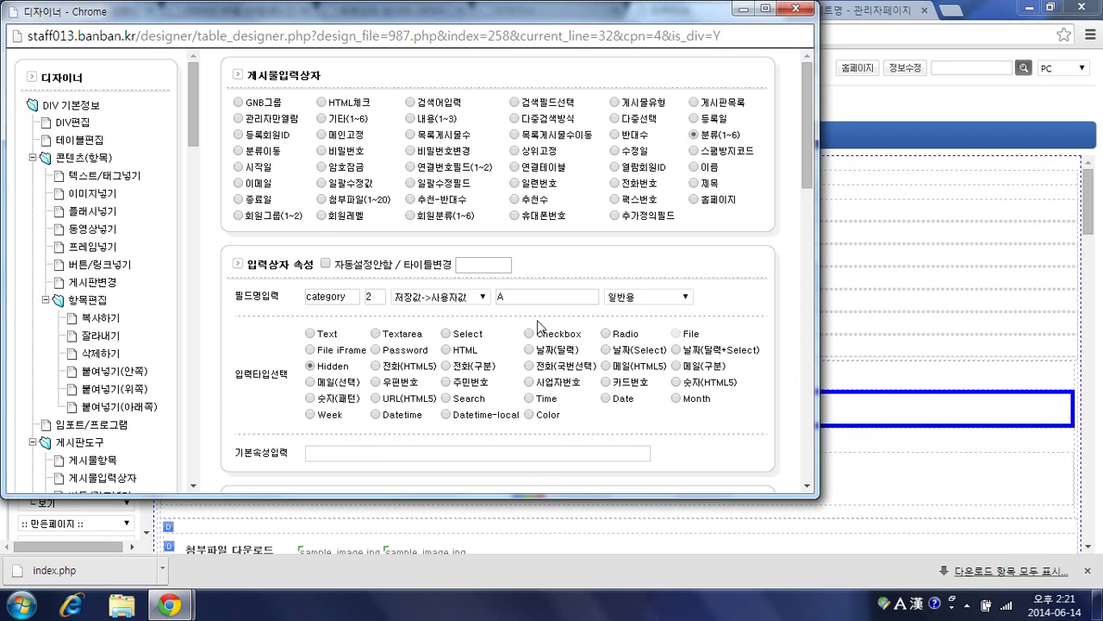
pyautogui.scroll(-6, 635, 308)
pyautogui.click(731, 267)
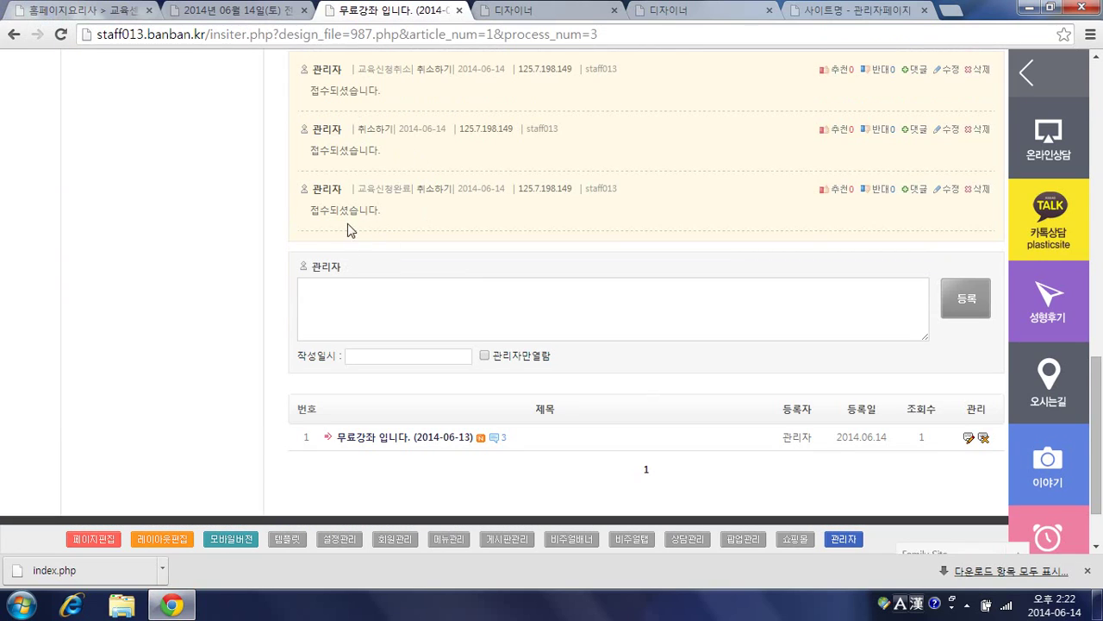
pyautogui.click(435, 190)
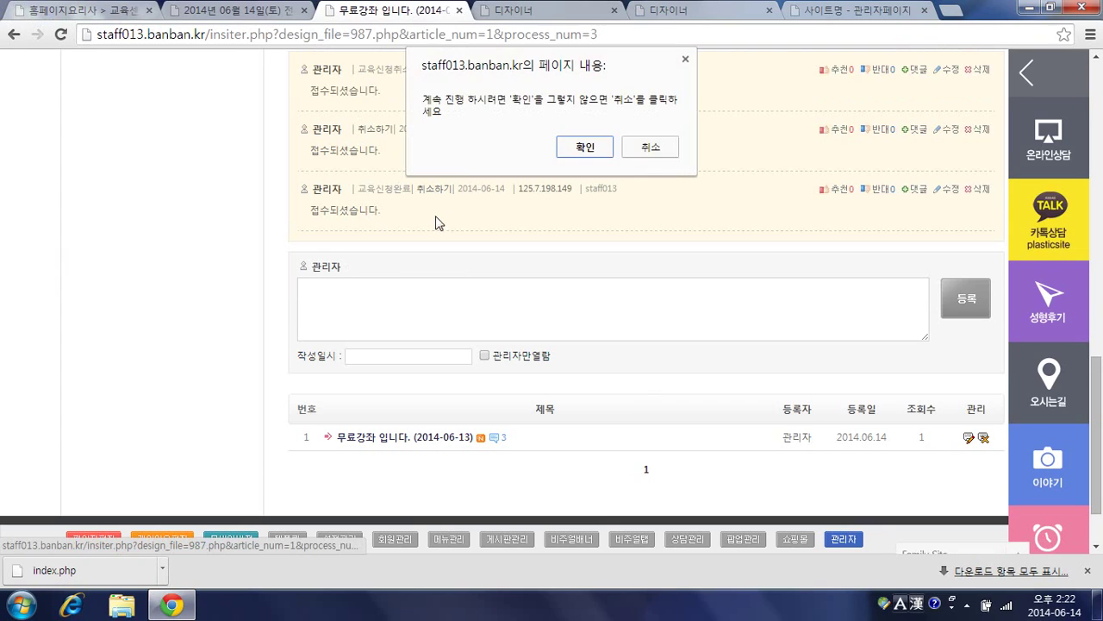
pyautogui.click(586, 150)
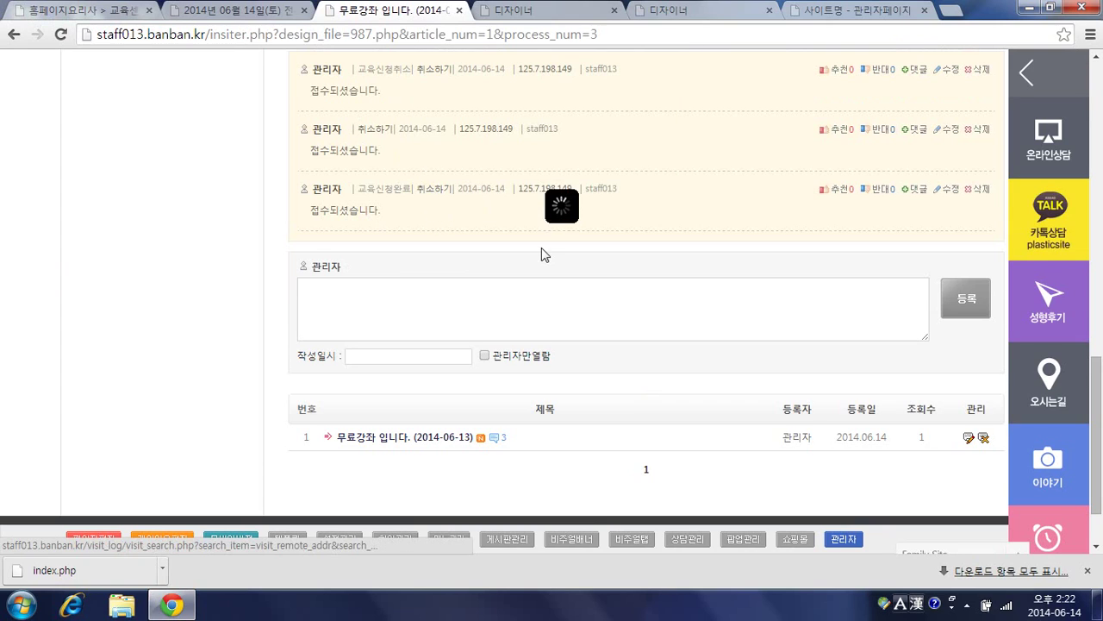
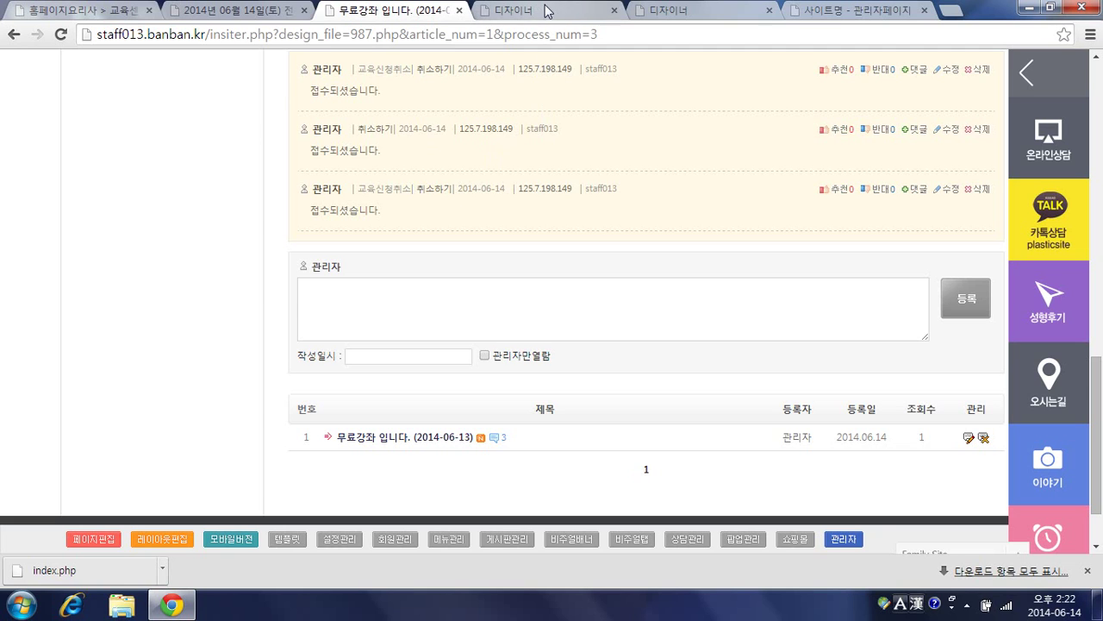
# Step: In the 997.php comment design, open the 취소하기 item's DIV 기본정보 display settings
pyautogui.click(681, 10)
pyautogui.scroll(-3, 385, 271)
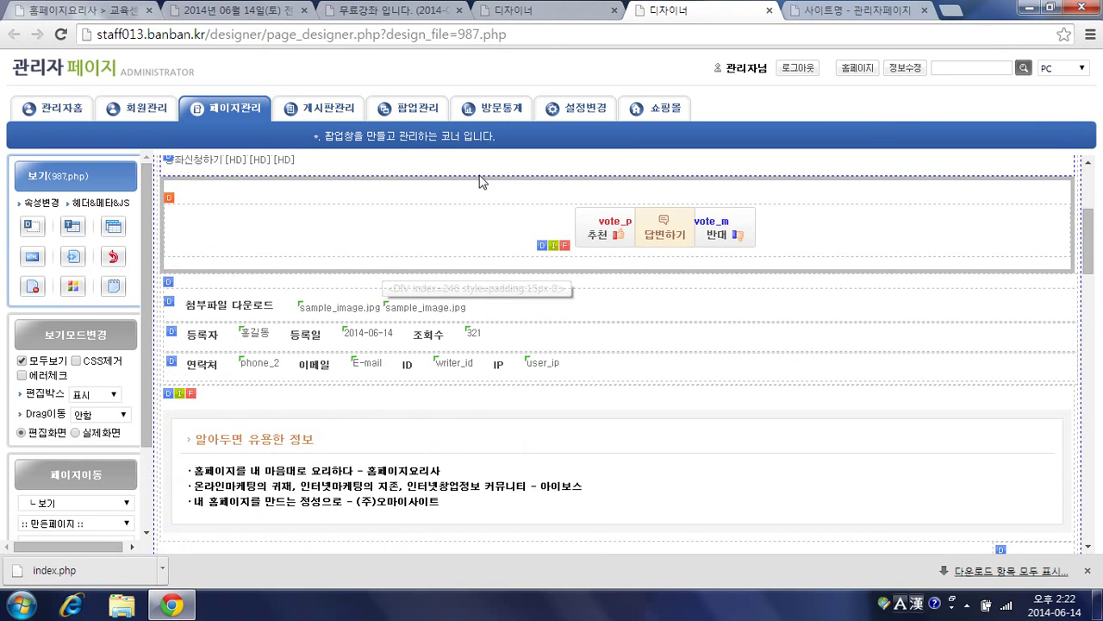
pyautogui.click(560, 11)
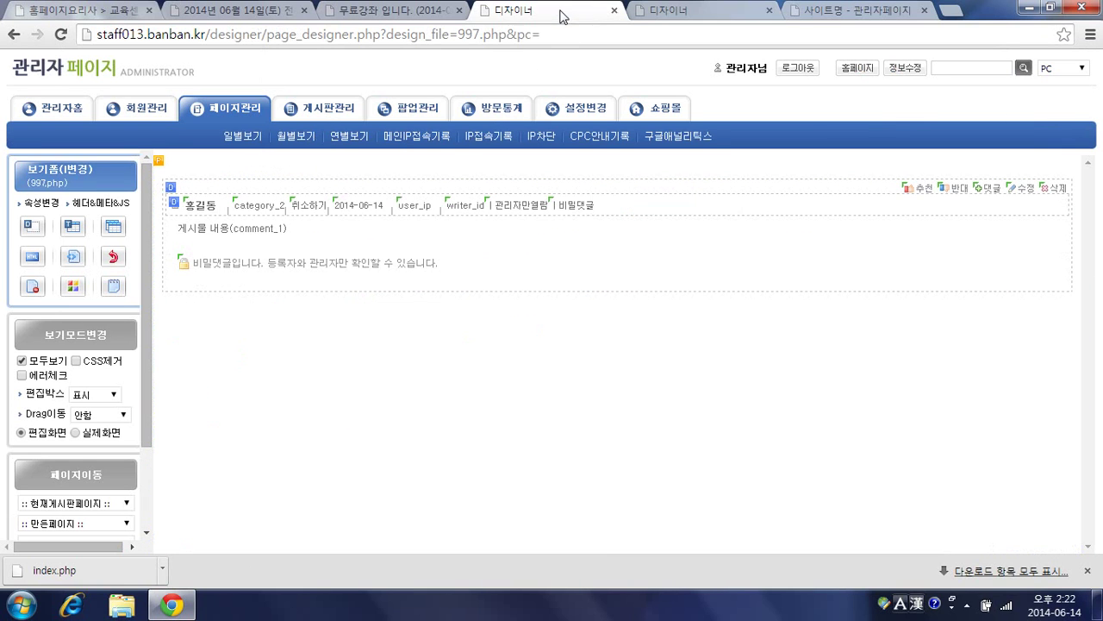
pyautogui.click(307, 216)
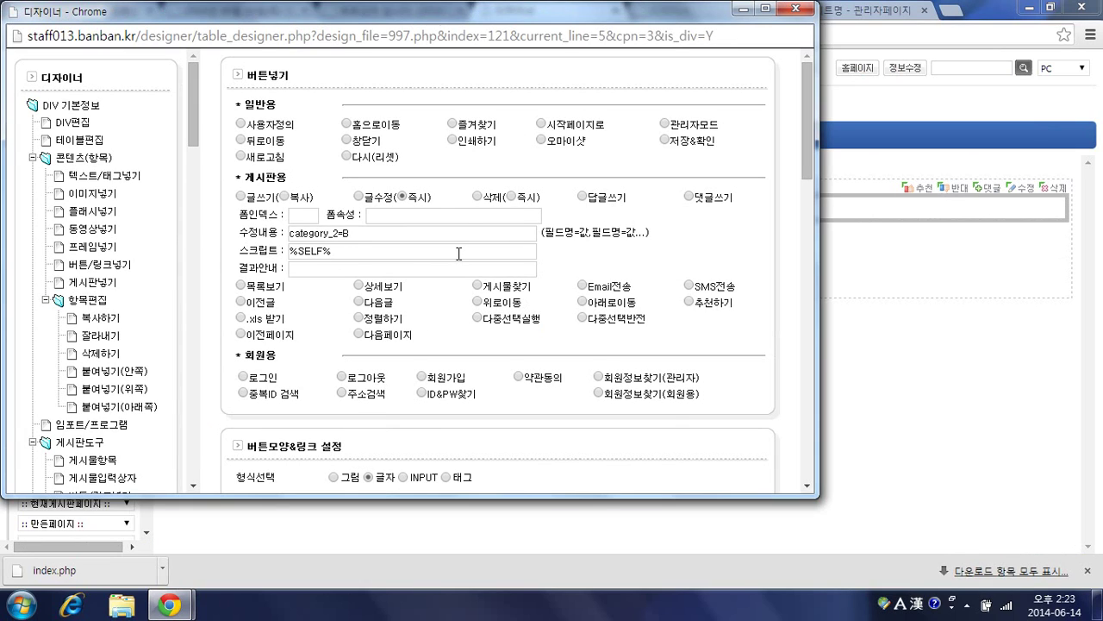
pyautogui.click(76, 106)
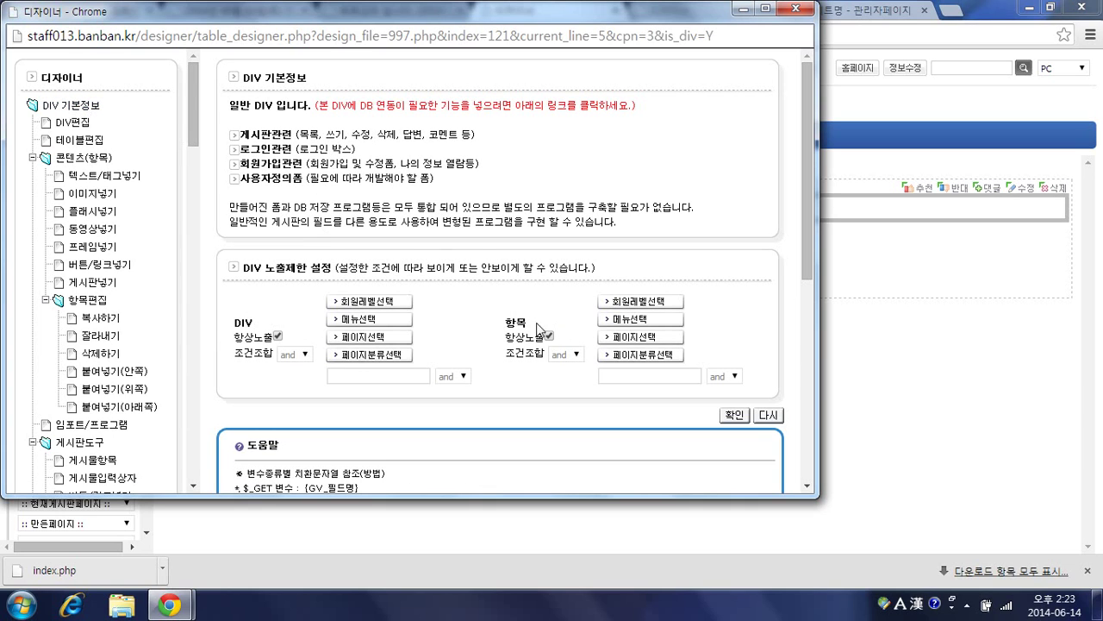
# Step: Turn off 항목 항상노출 and show 취소하기 only when {AV_category_2}=A, then confirm
pyautogui.click(549, 335)
pyautogui.click(613, 376)
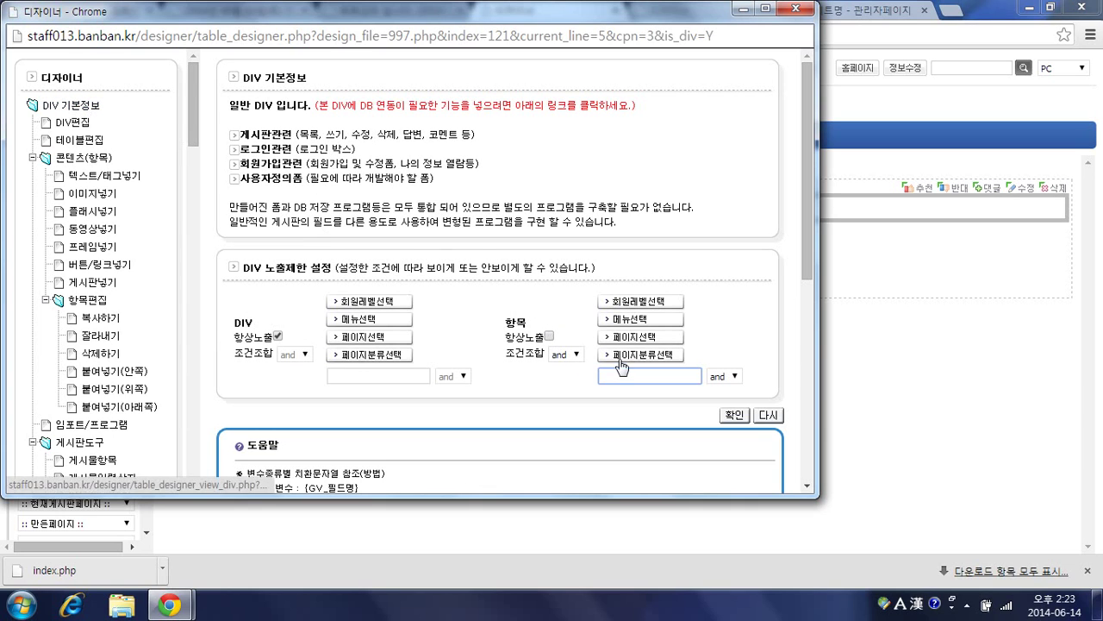
pyautogui.write('{}')
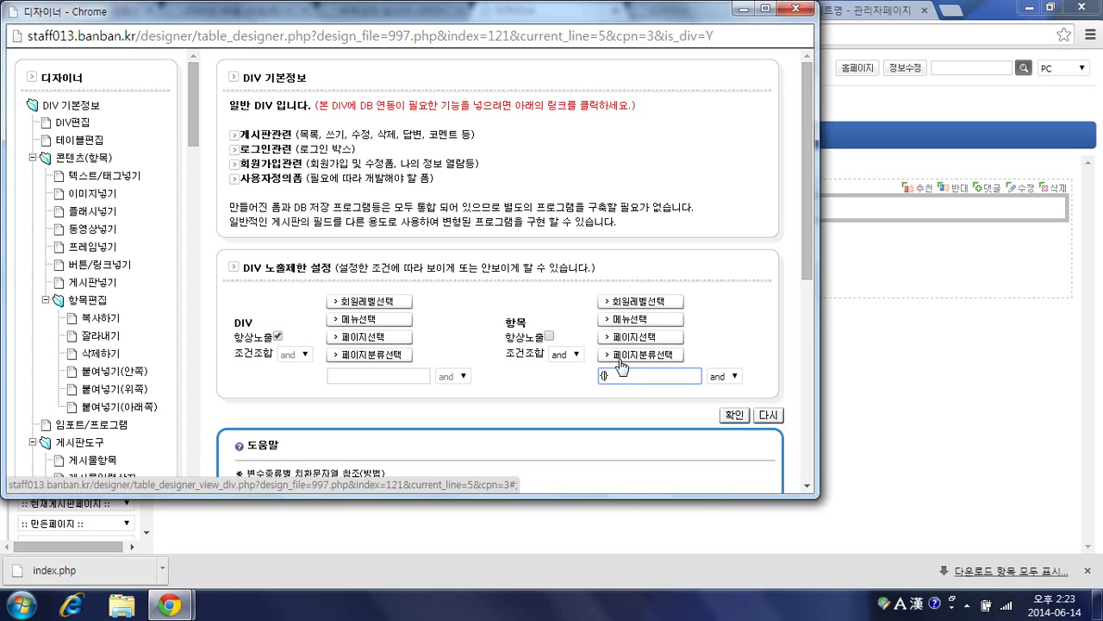
pyautogui.write('AV_category_2')
pyautogui.write('A')
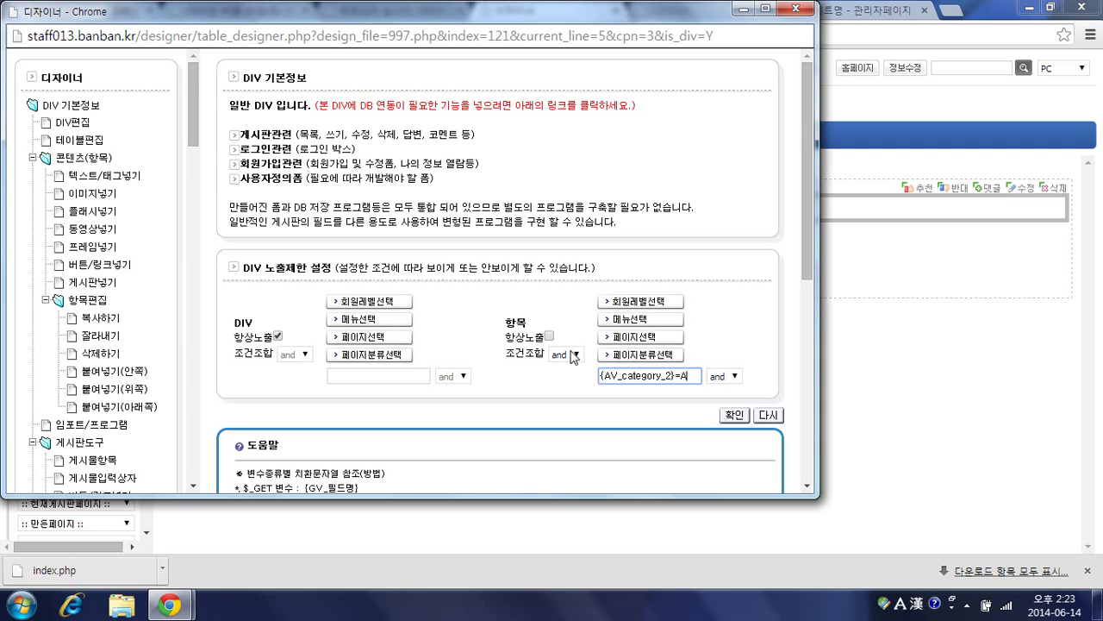
pyautogui.click(640, 403)
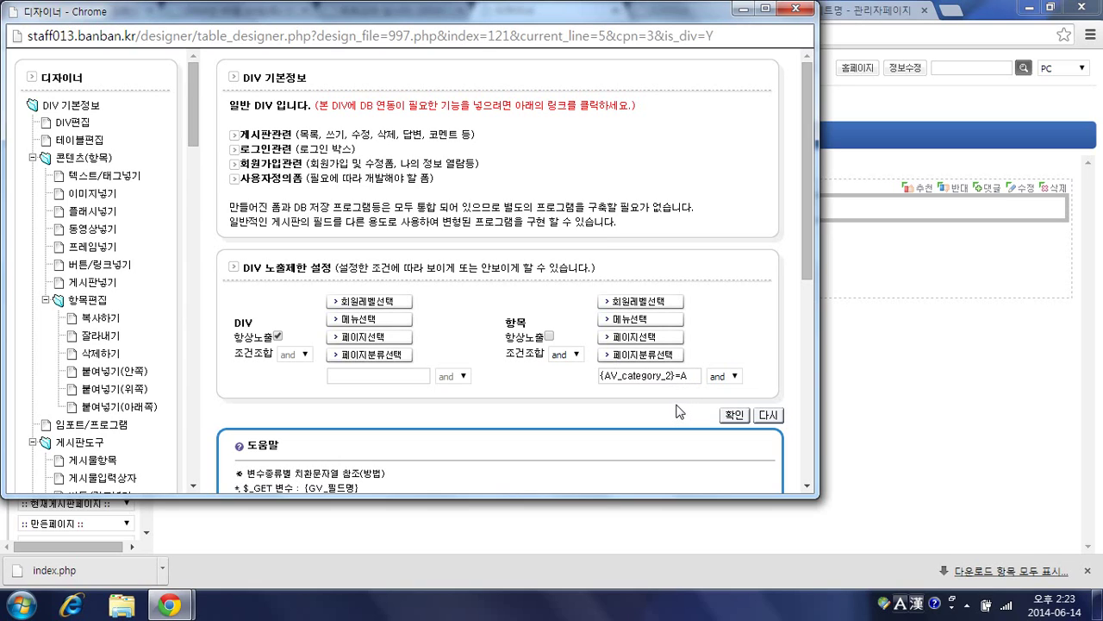
pyautogui.click(733, 415)
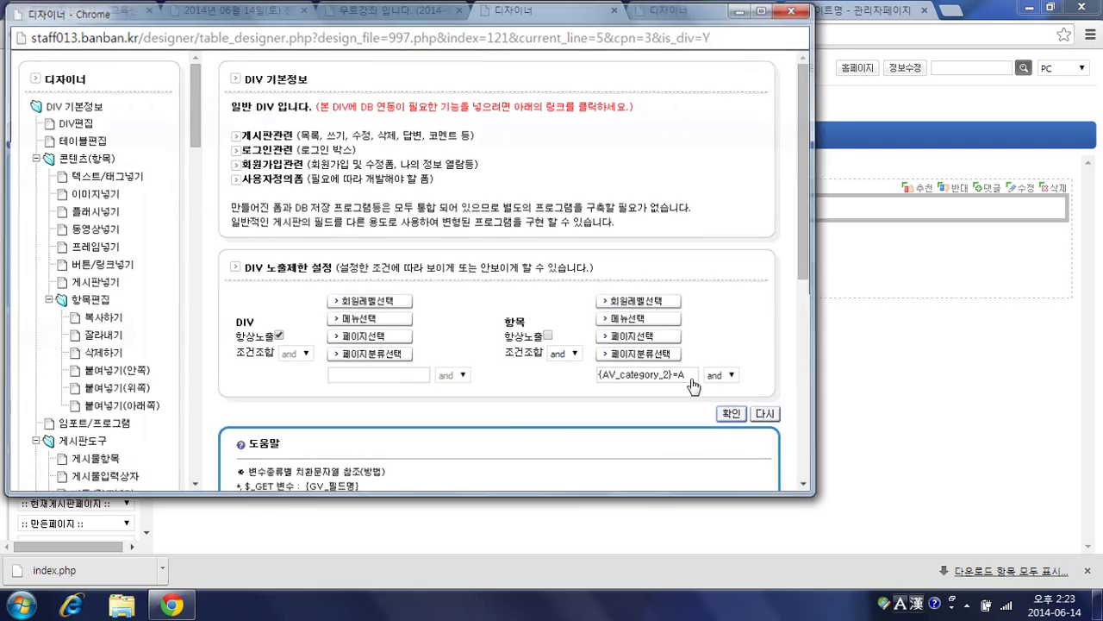
pyautogui.click(383, 12)
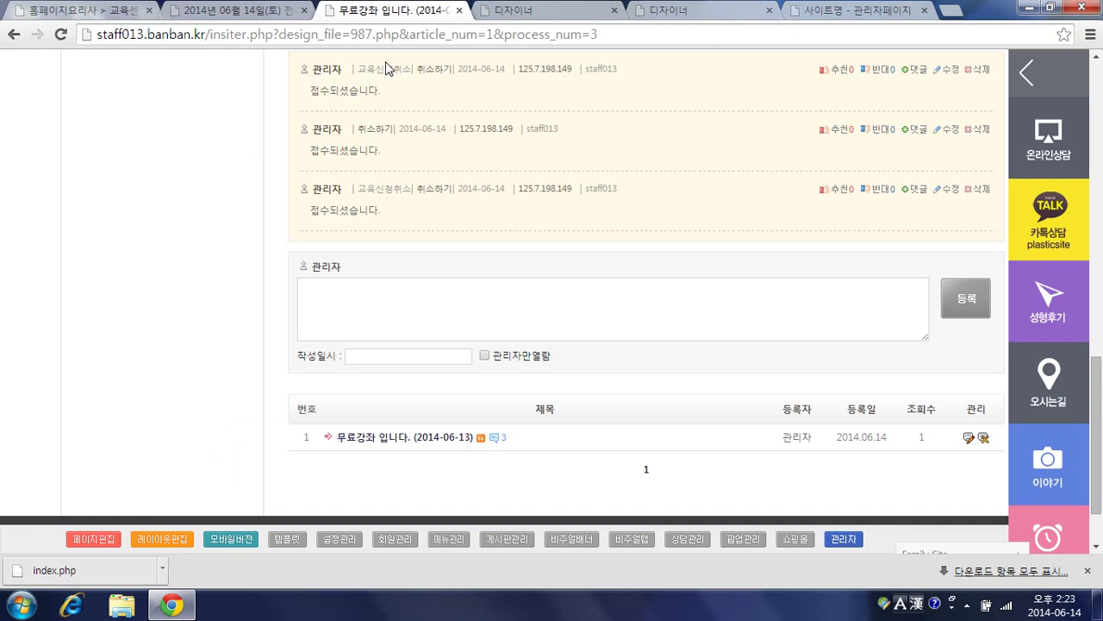
# Step: Reload the 무료강좌 post and apply for the course, adding a new comment
pyautogui.press('F5')
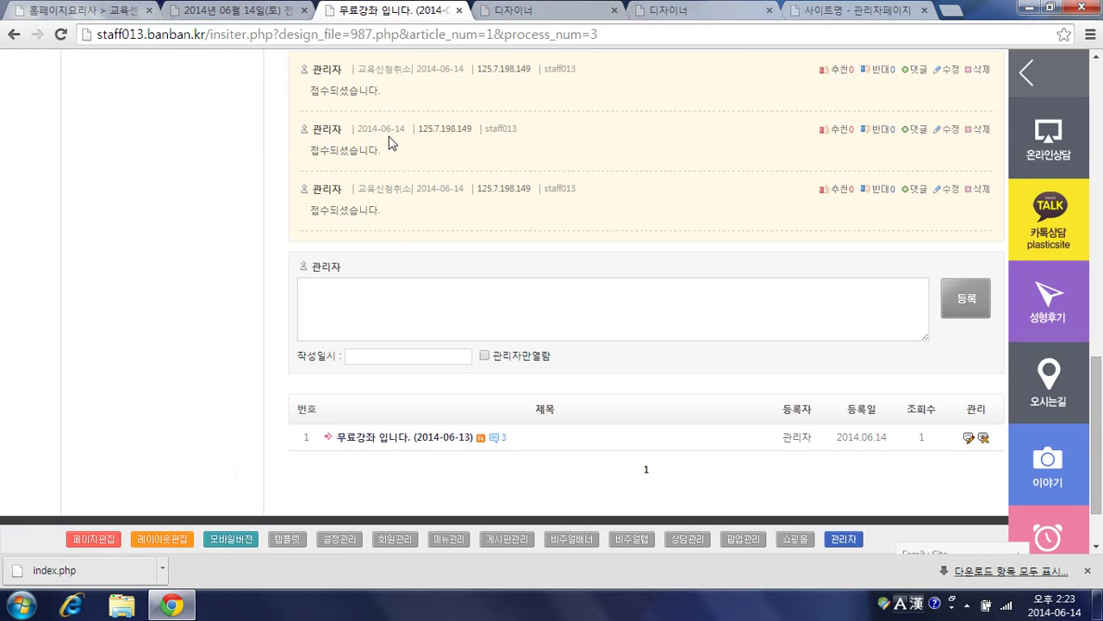
pyautogui.scroll(5, 419, 185)
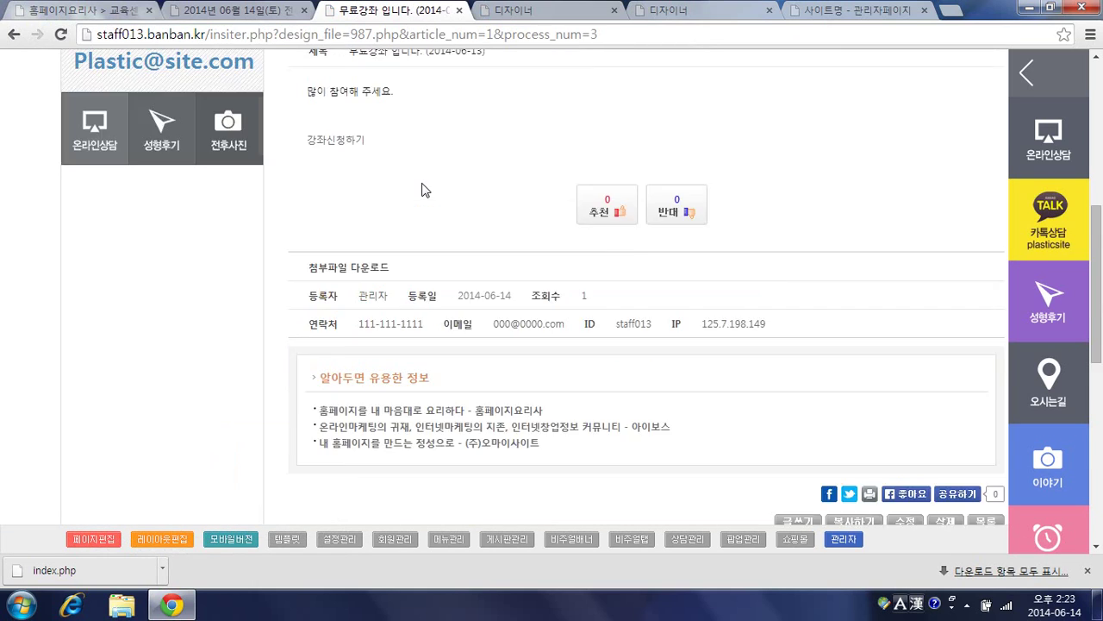
pyautogui.click(349, 221)
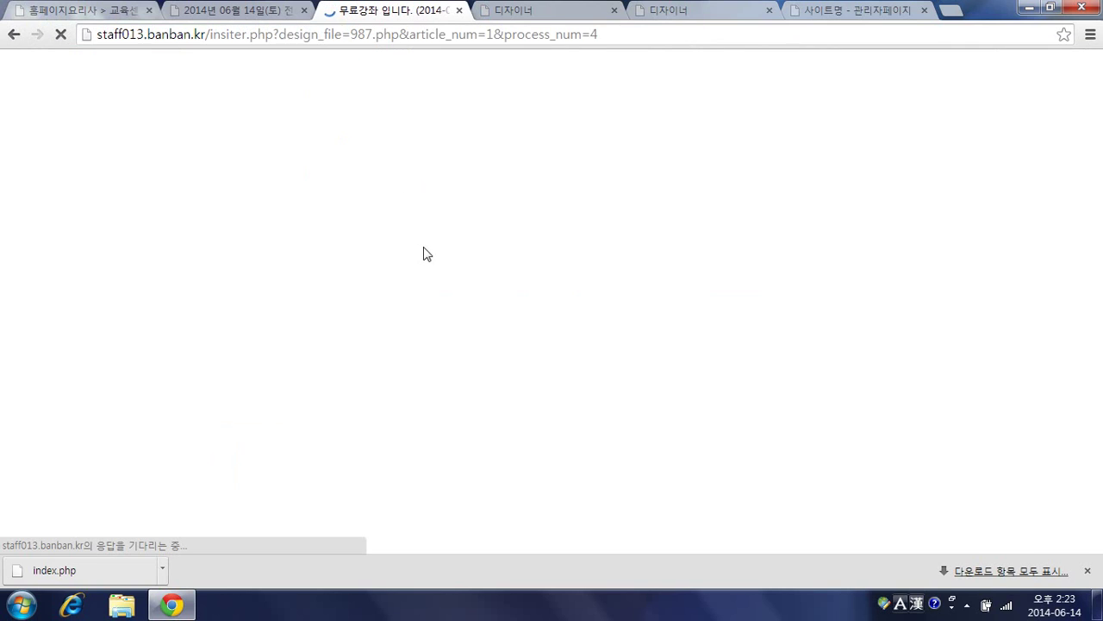
pyautogui.scroll(-12, 420, 249)
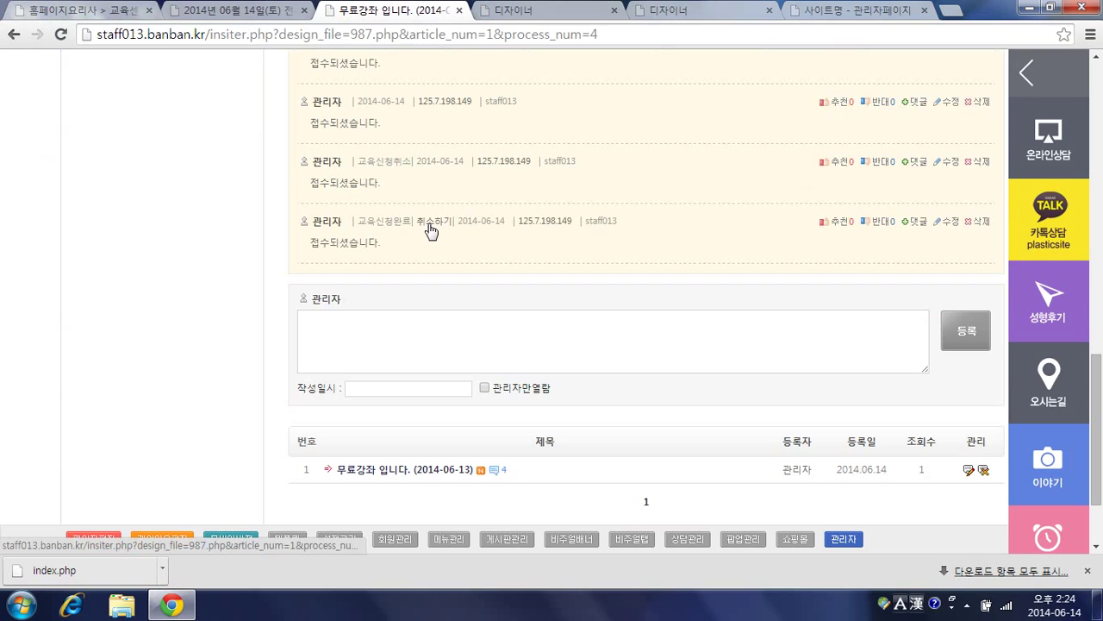
# Step: Cancel the newest application, confirm it, and submit another course application
pyautogui.click(431, 228)
pyautogui.press('Return')
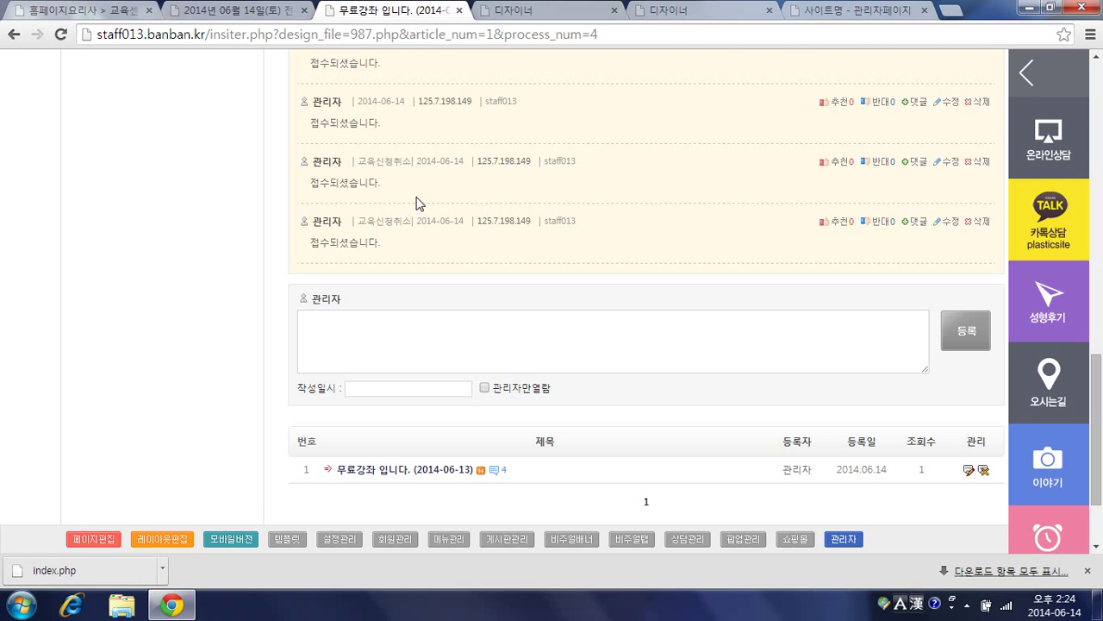
pyautogui.scroll(7, 416, 202)
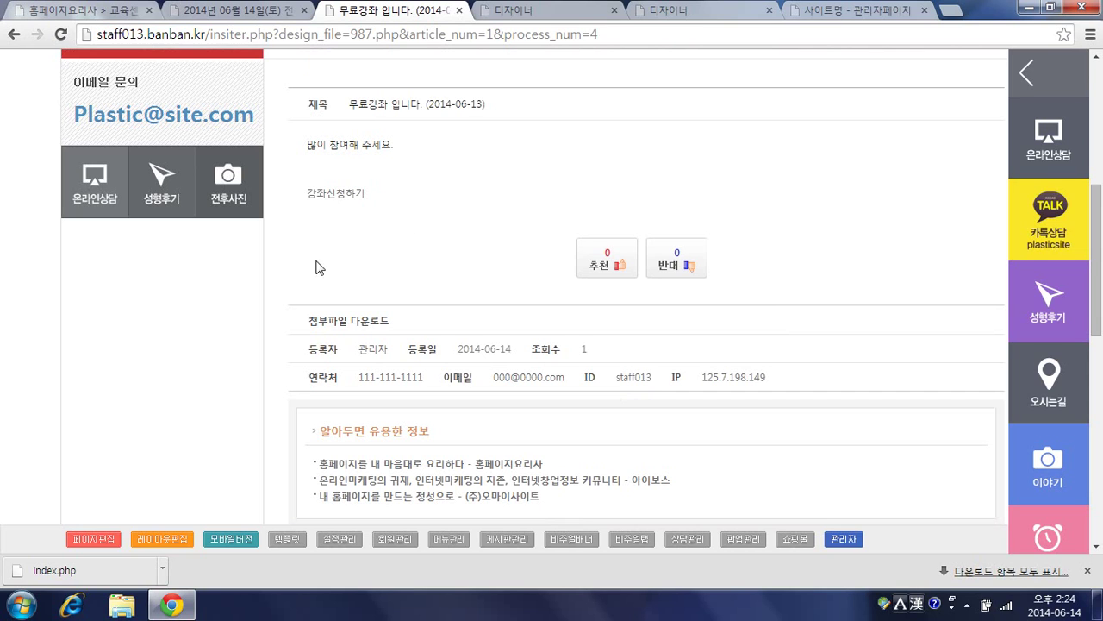
pyautogui.click(353, 194)
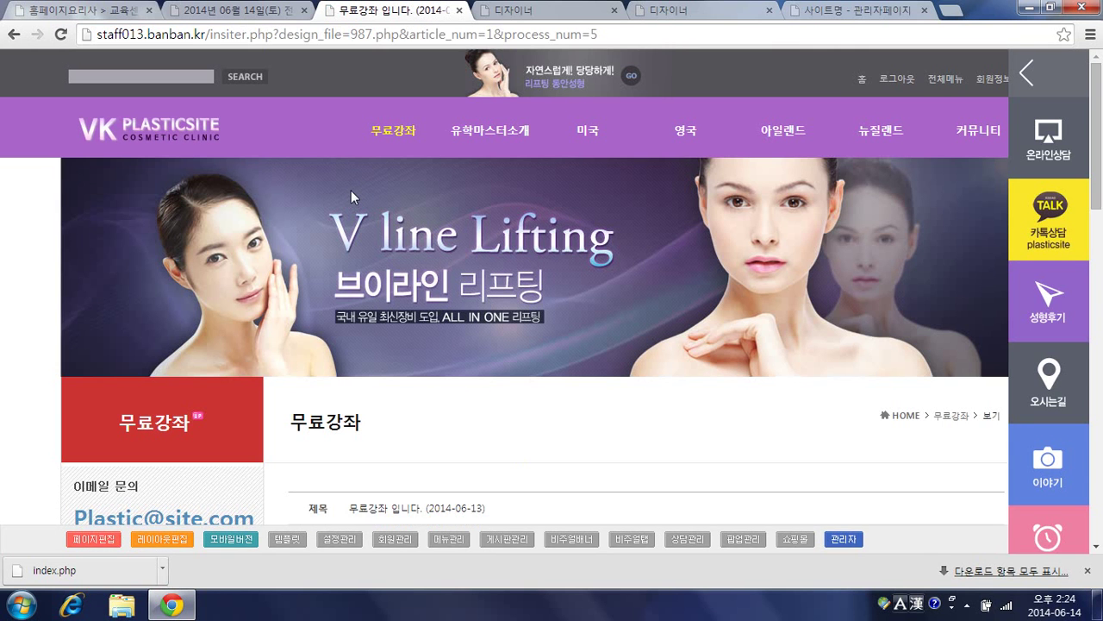
pyautogui.scroll(-2, 466, 220)
pyautogui.scroll(-3, 465, 224)
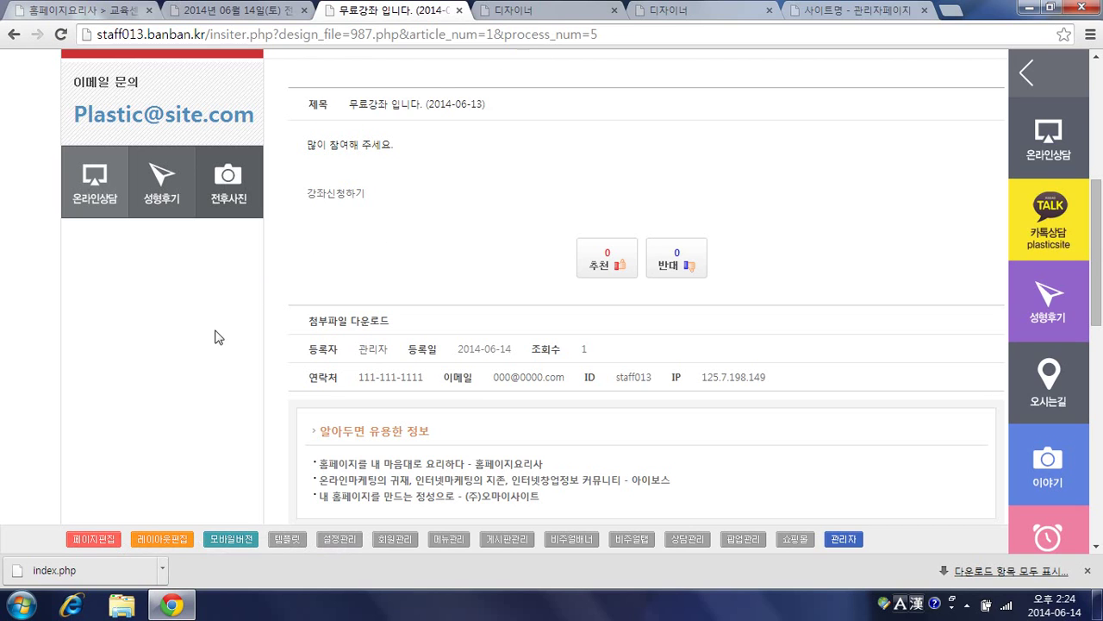
# Step: Set the 강좌신청하기 link's A-tag 속성 to id="AB_btn_submit_save" in 987.php's designer and save
pyautogui.click(687, 12)
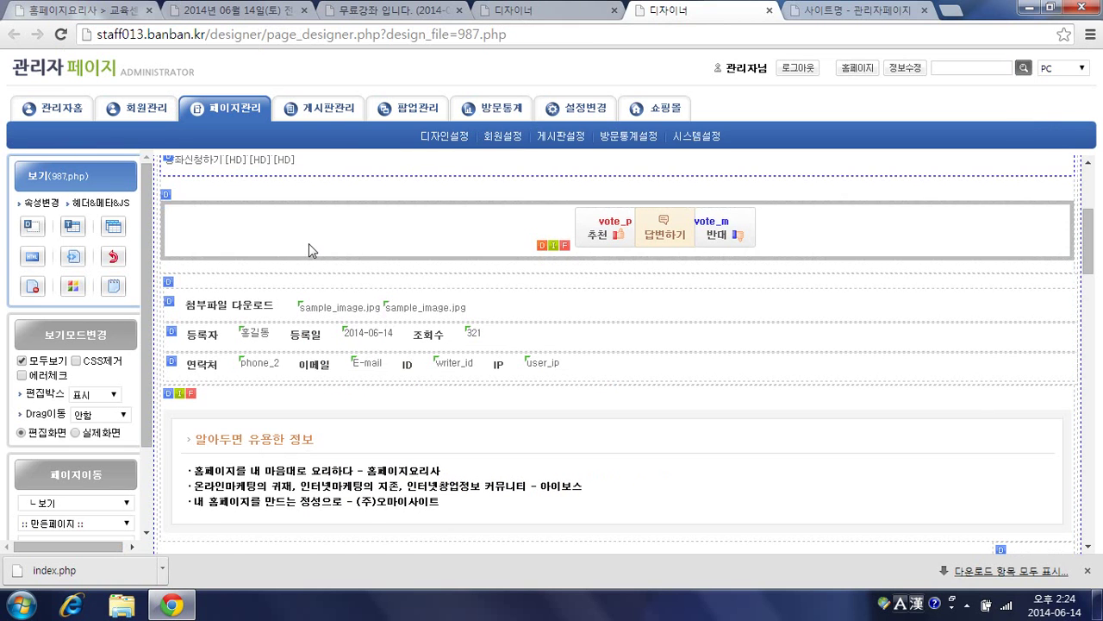
pyautogui.doubleClick(184, 411)
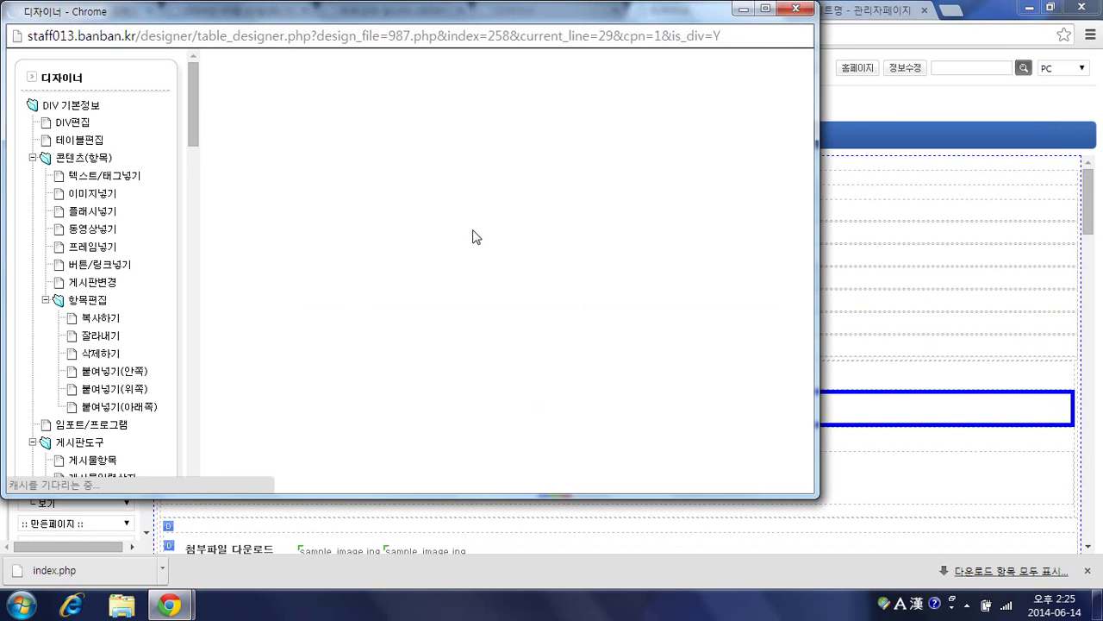
pyautogui.scroll(-3, 474, 236)
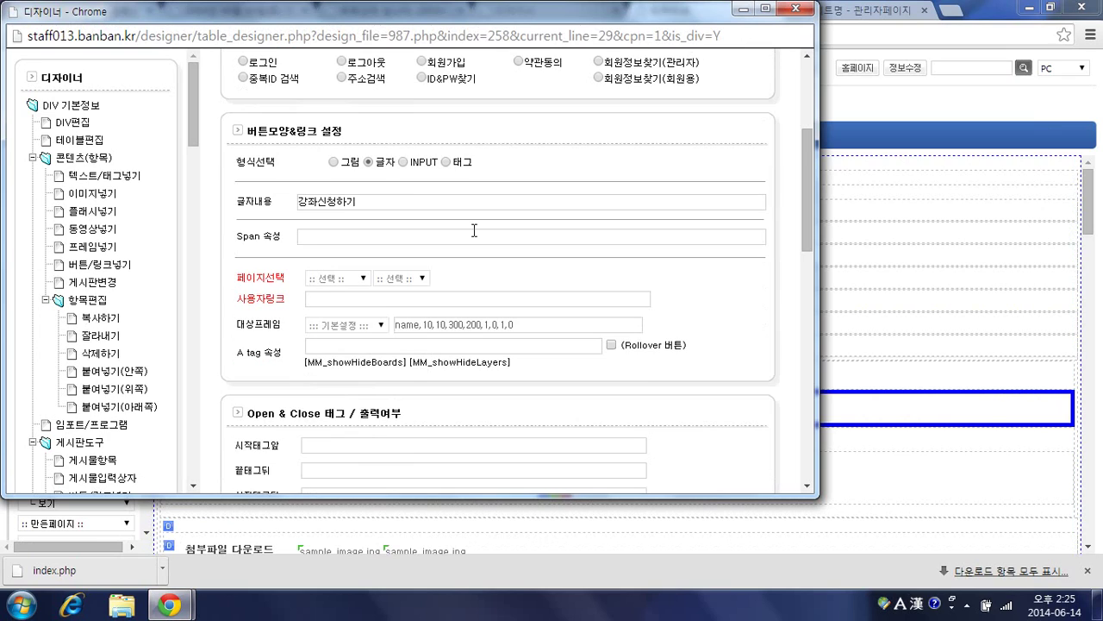
pyautogui.scroll(-1, 474, 230)
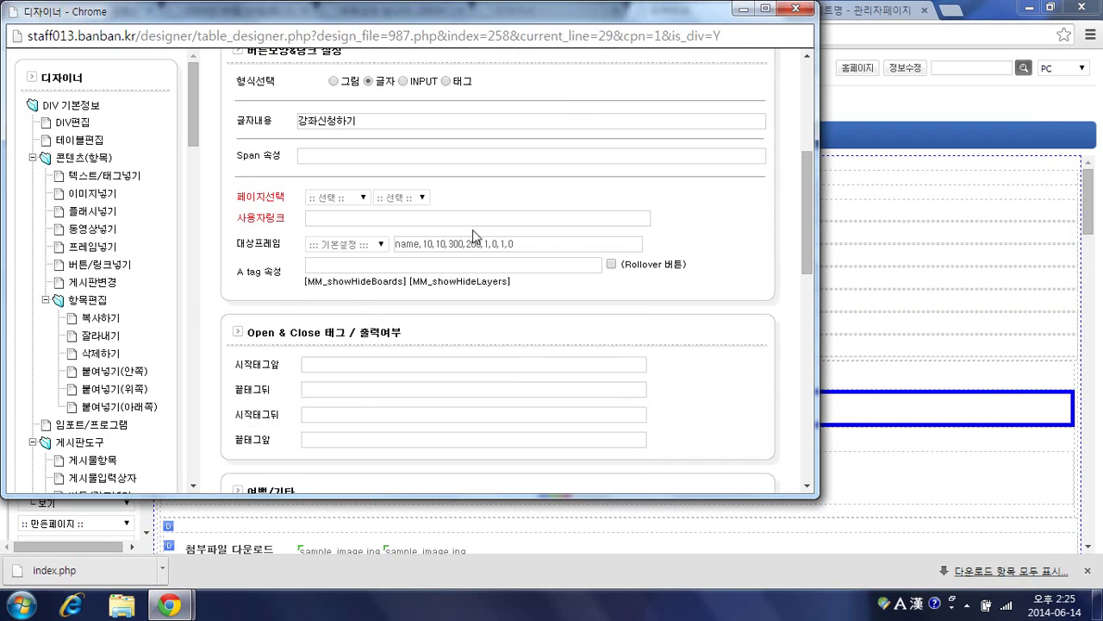
pyautogui.click(392, 267)
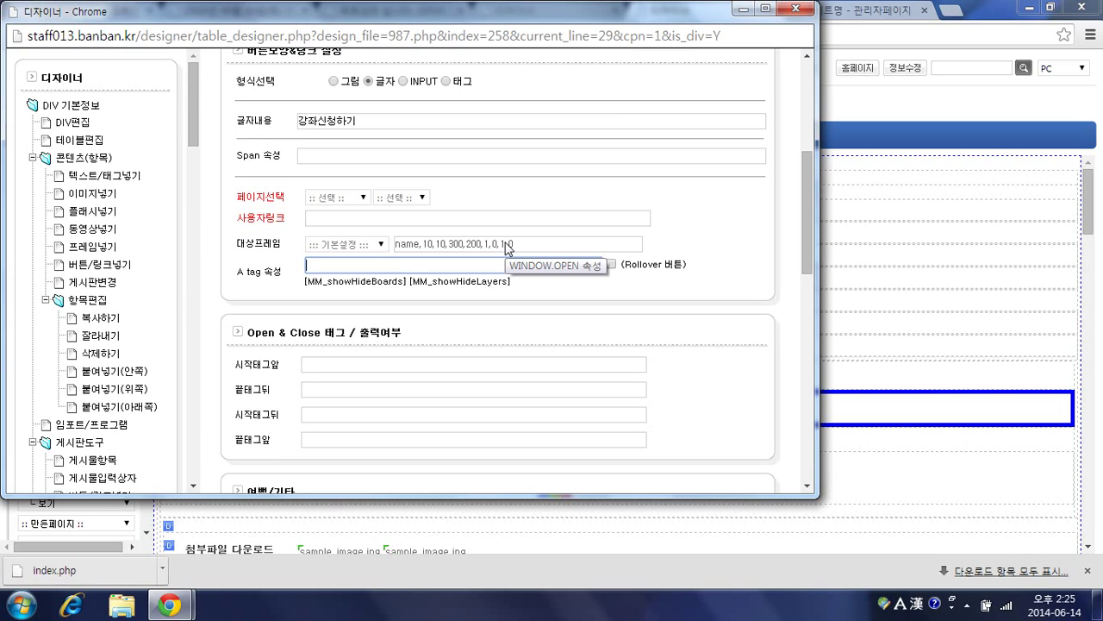
pyautogui.write('id=""AB_btn_submit_save')
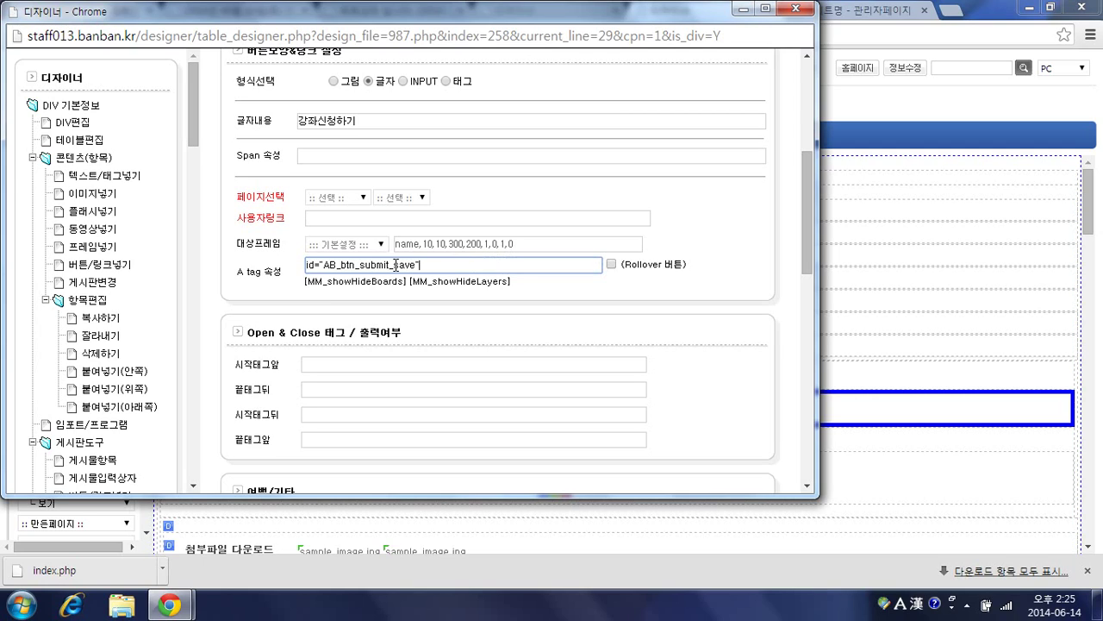
pyautogui.moveTo(396, 265); pyautogui.dragTo(290, 267)
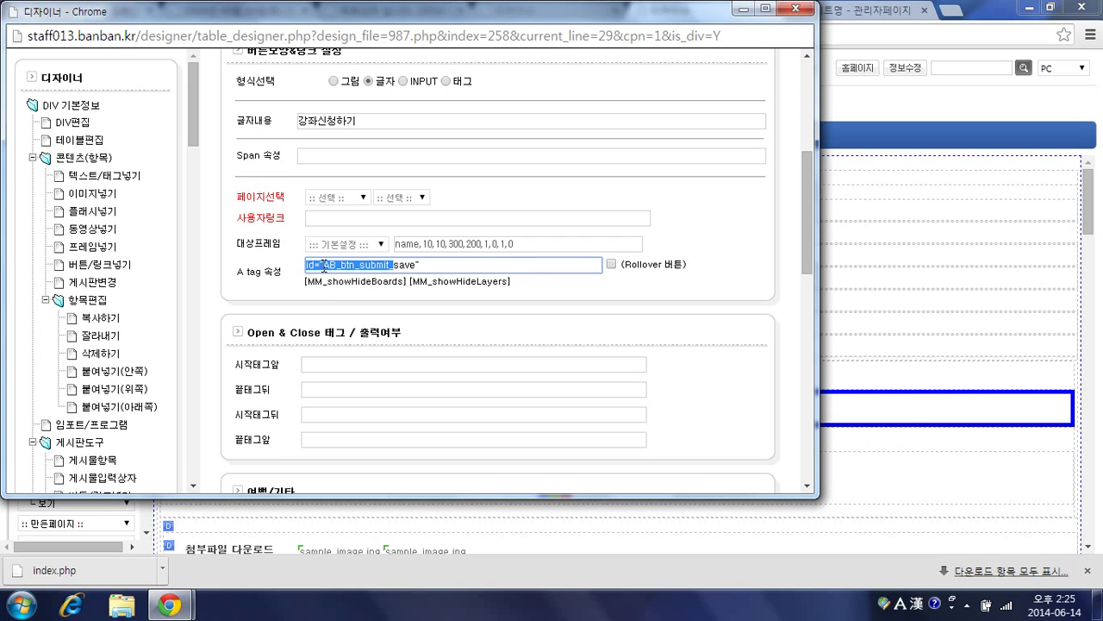
pyautogui.click(394, 265)
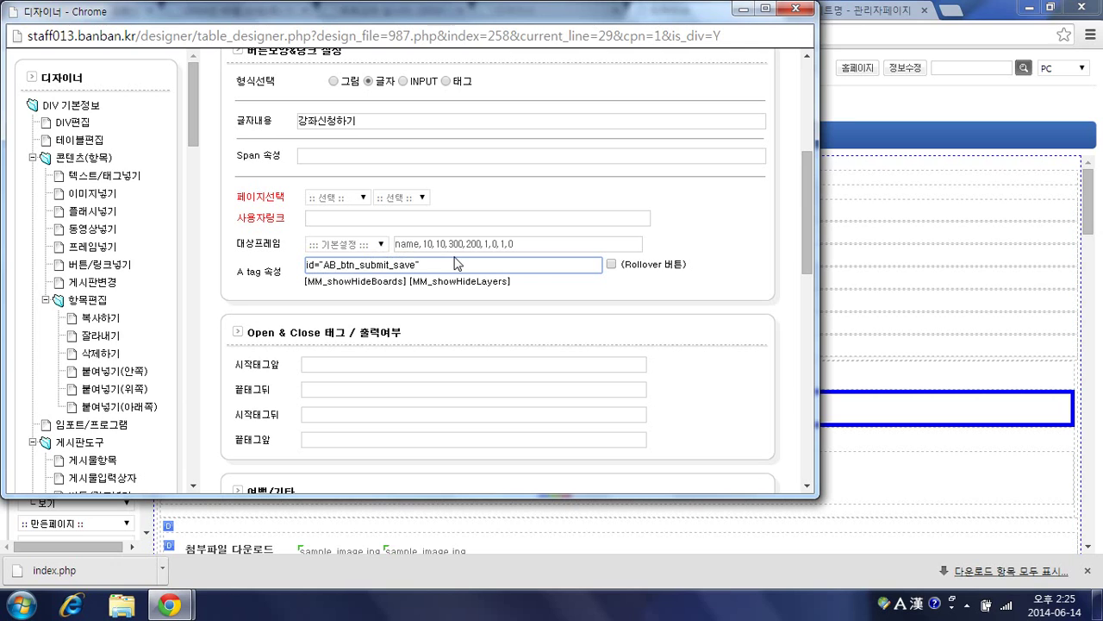
pyautogui.press('Return')
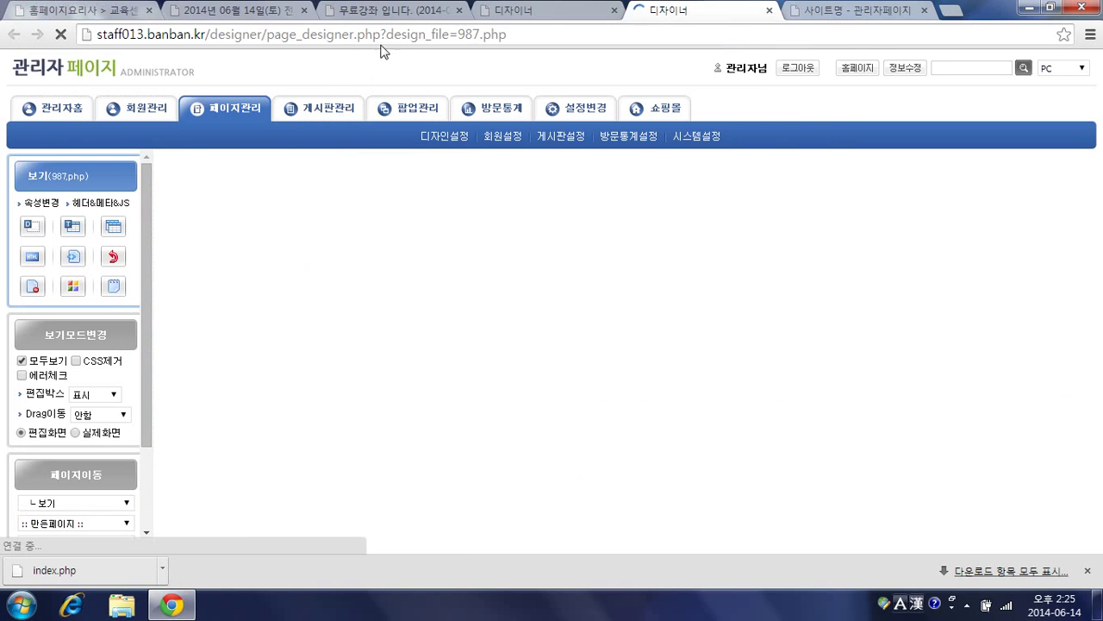
# Step: Reload the 무료강좌 post, apply for the course, and check the new 교육신청완료 comments
pyautogui.click(390, 12)
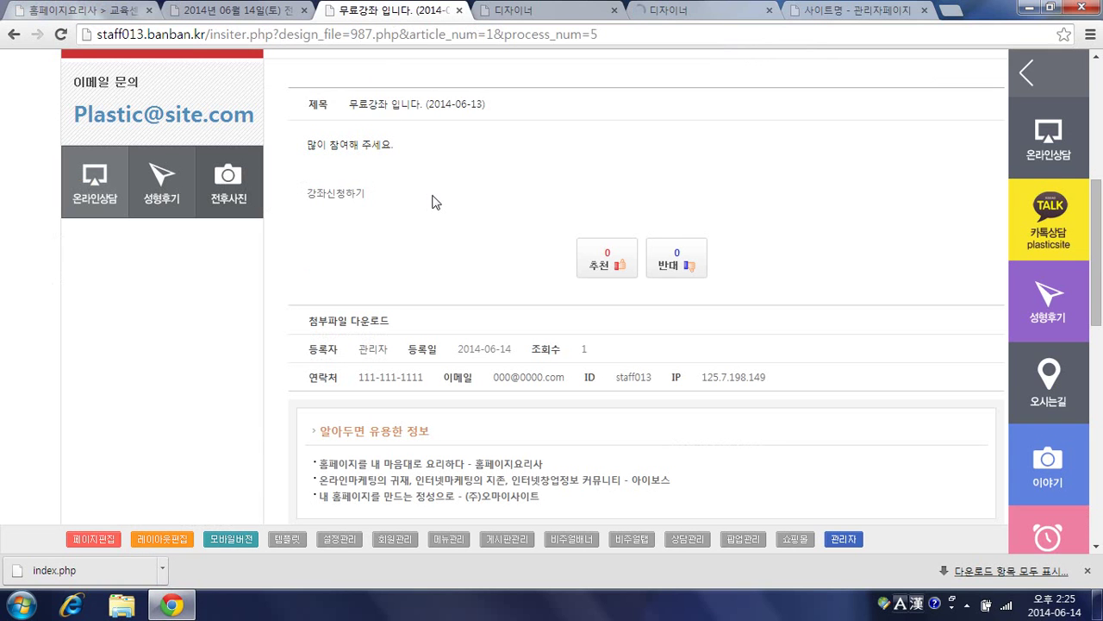
pyautogui.press('F5')
pyautogui.click(347, 201)
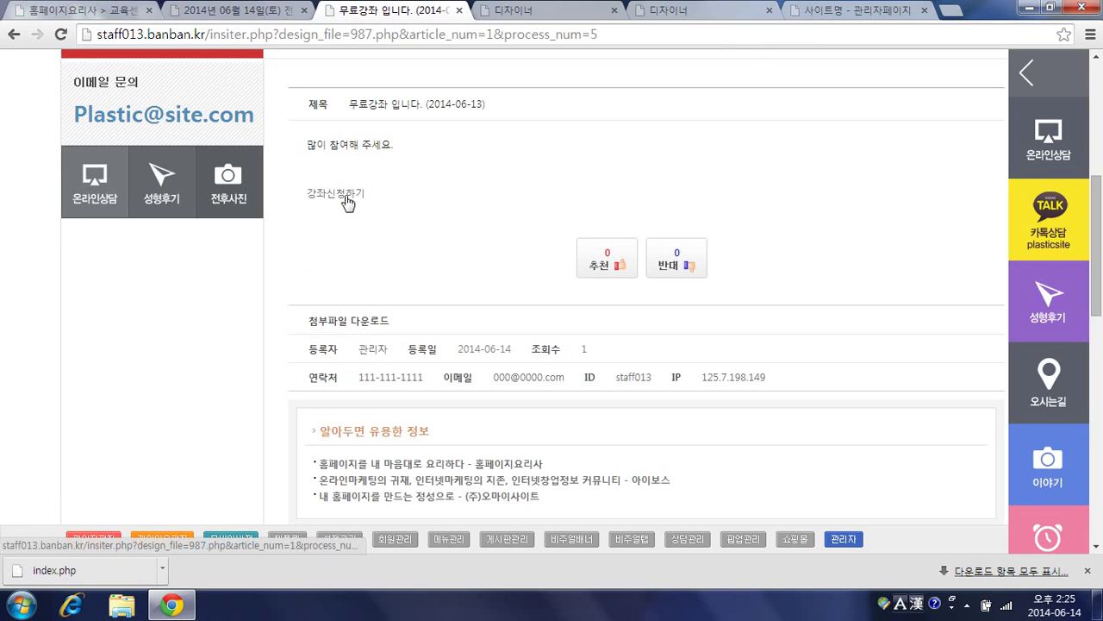
pyautogui.scroll(-6, 445, 247)
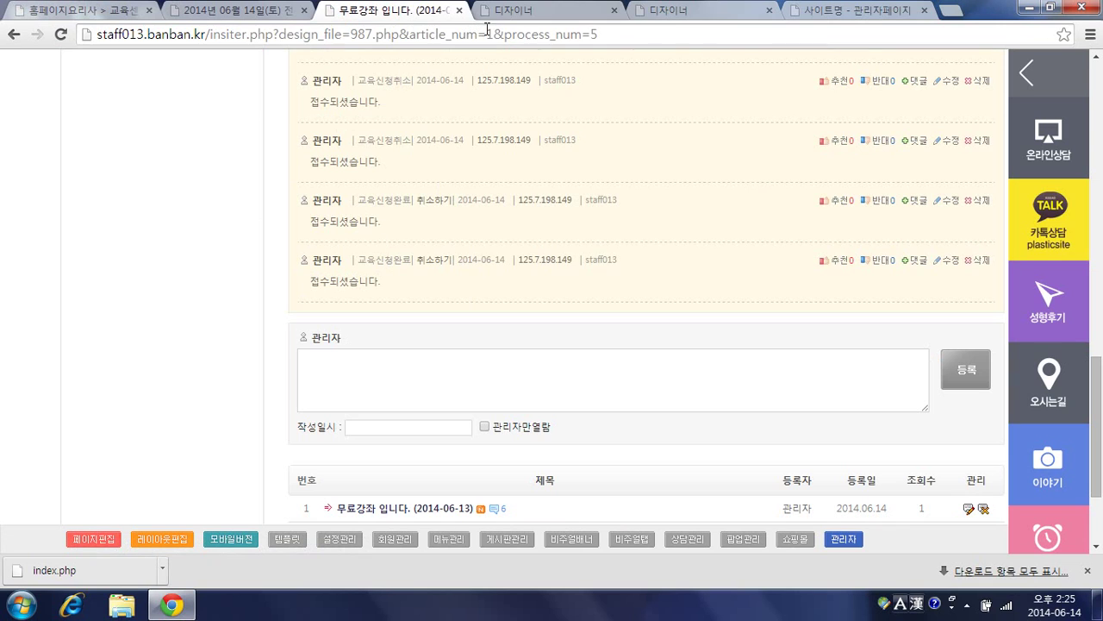
pyautogui.click(652, 17)
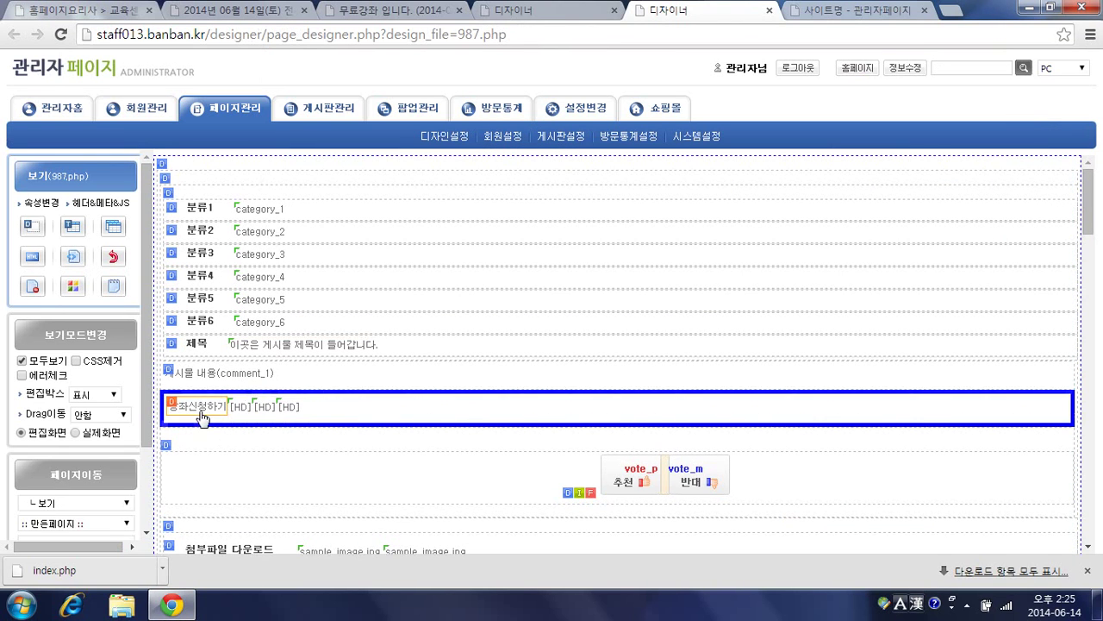
# Step: Set the comment form's 폼속성 결과메시지 to 등록되었습니다. and confirm
pyautogui.click(170, 402)
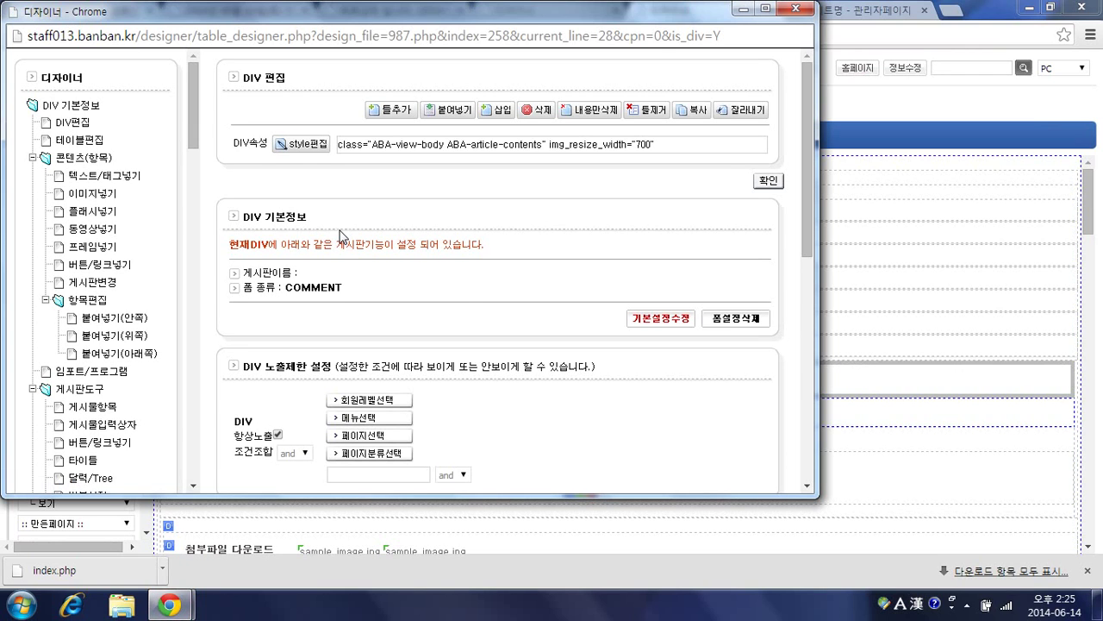
pyautogui.click(659, 318)
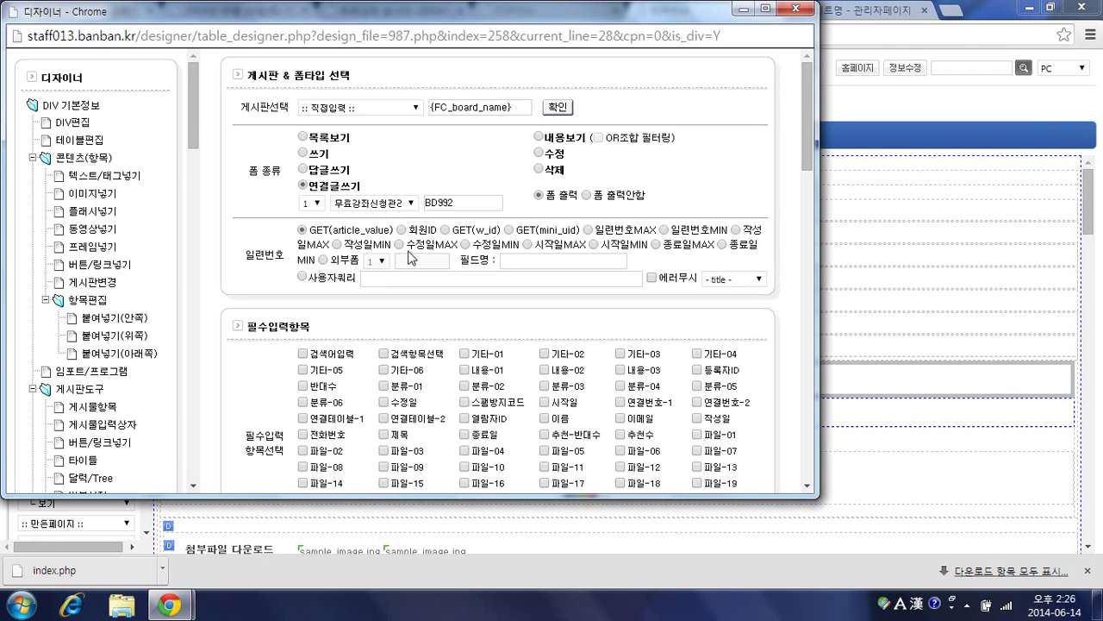
pyautogui.scroll(-5, 351, 269)
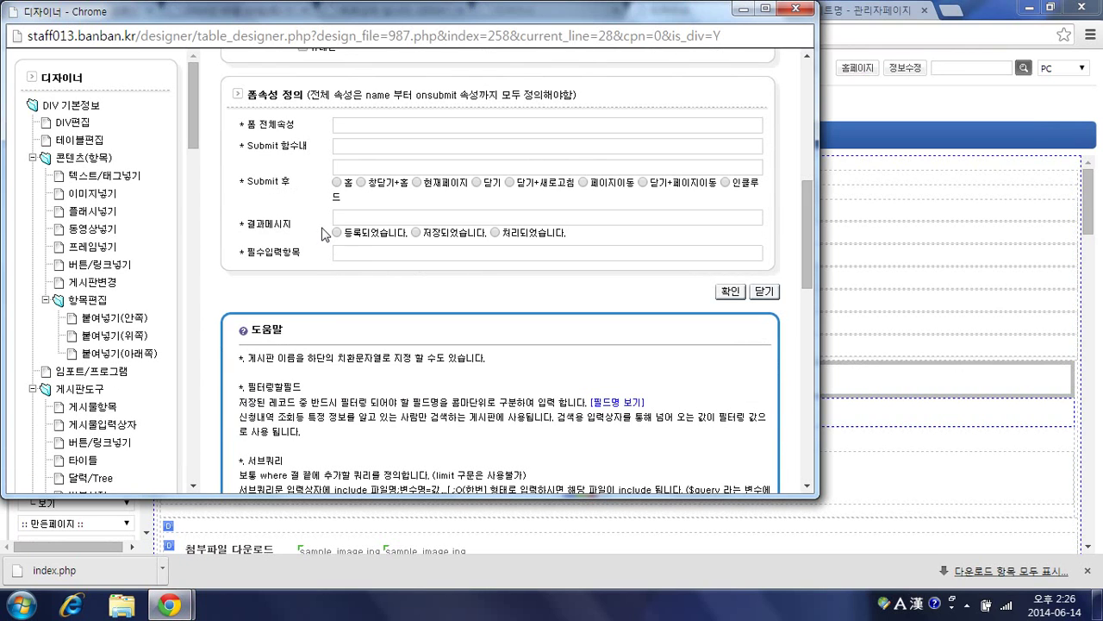
pyautogui.click(337, 233)
pyautogui.click(723, 293)
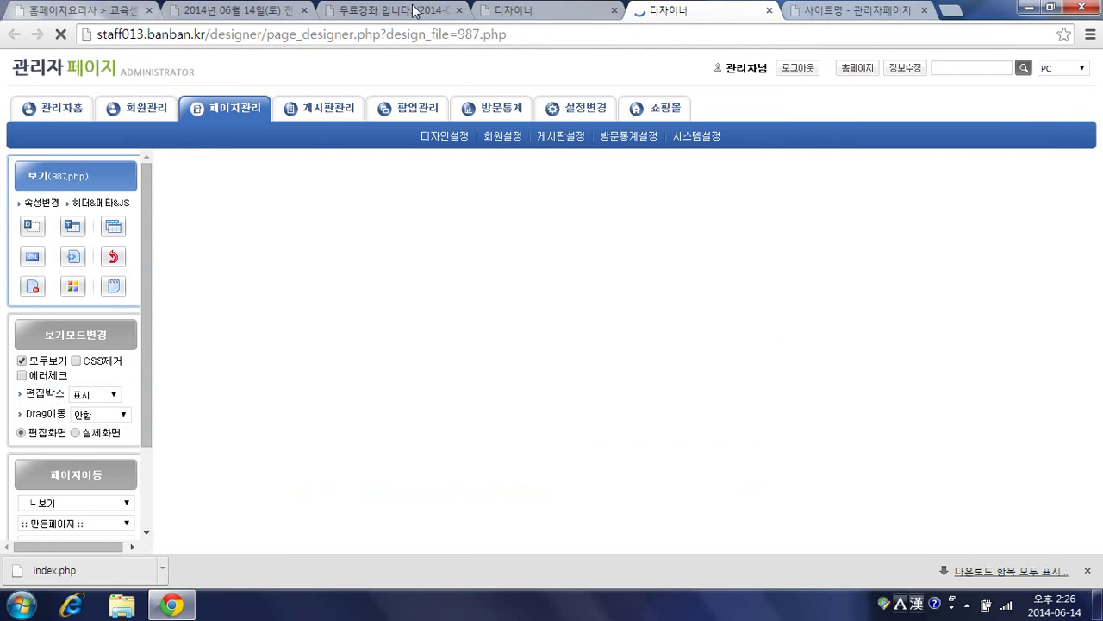
# Step: Reload the 무료강좌 post, apply for the course, and dismiss the 등록되었습니다. alert
pyautogui.click(419, 11)
pyautogui.press('F5')
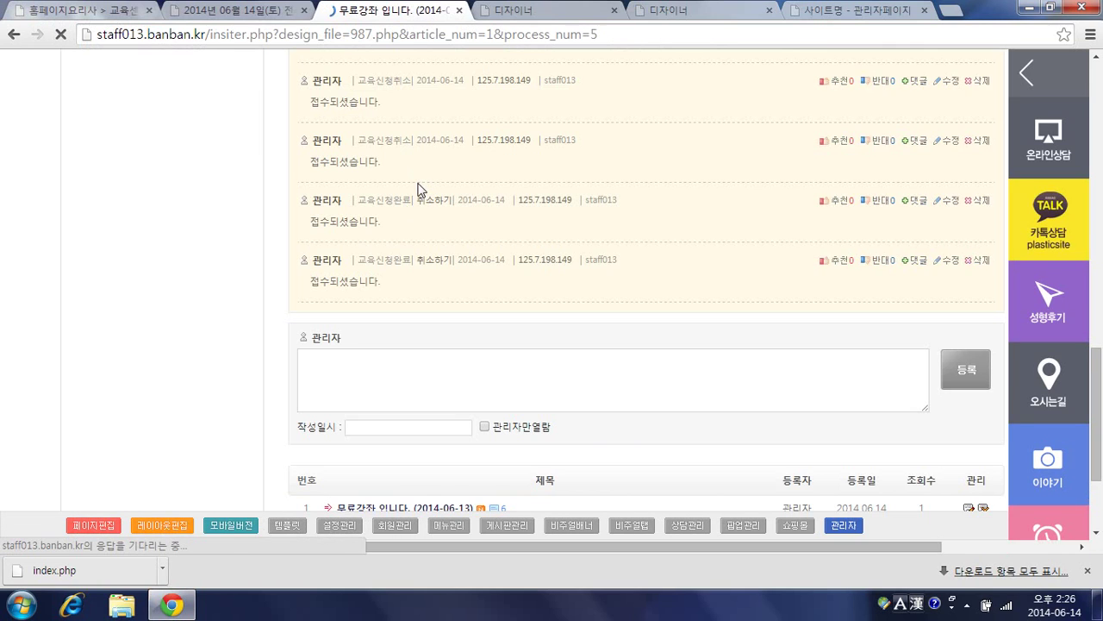
pyautogui.scroll(10, 409, 197)
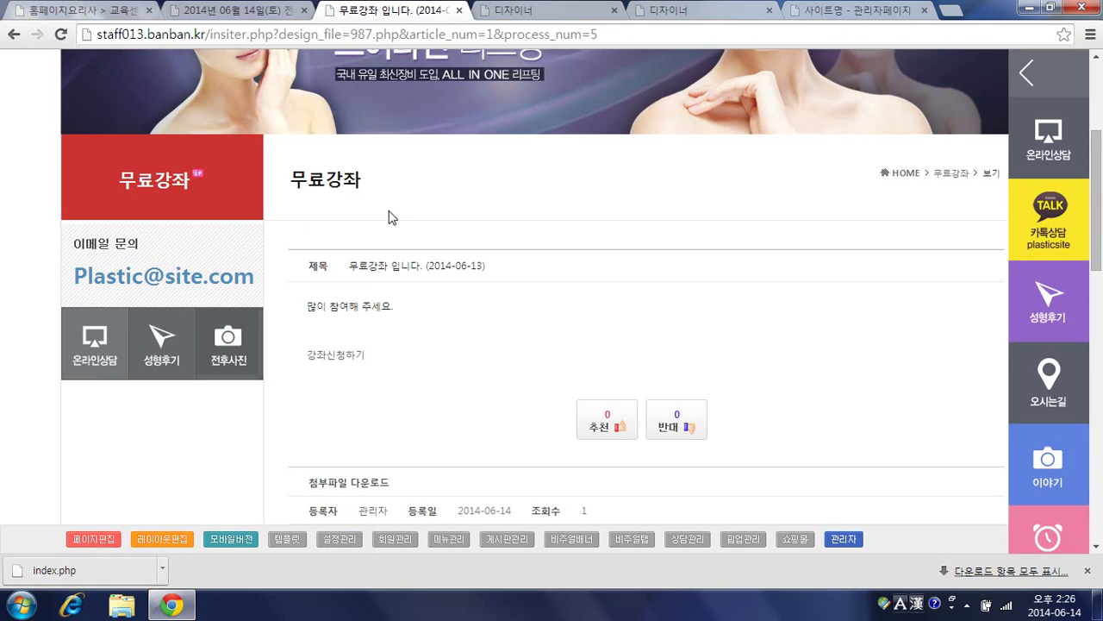
pyautogui.click(338, 359)
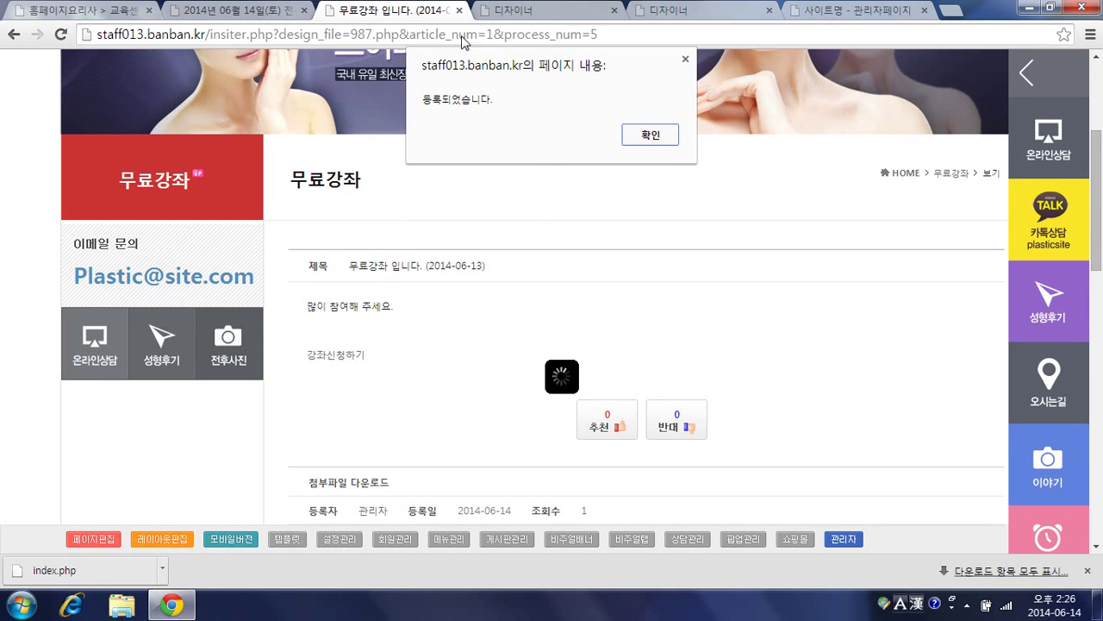
pyautogui.click(649, 135)
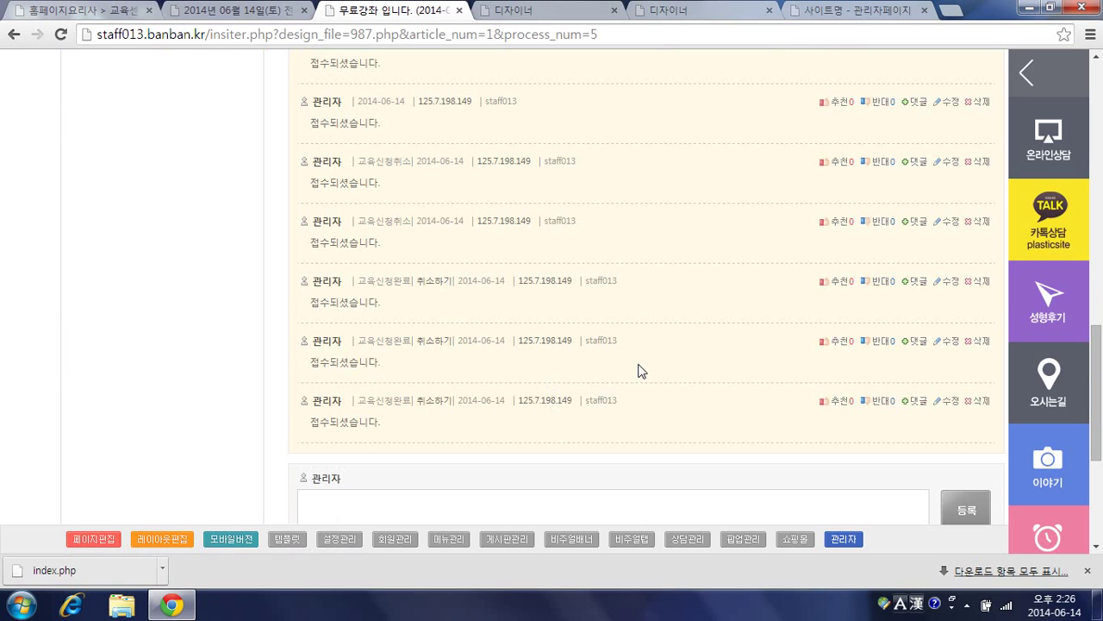
# Step: Scroll through the comments to review the new 교육신청완료 entry with its 취소하기 link
pyautogui.scroll(10, 642, 370)
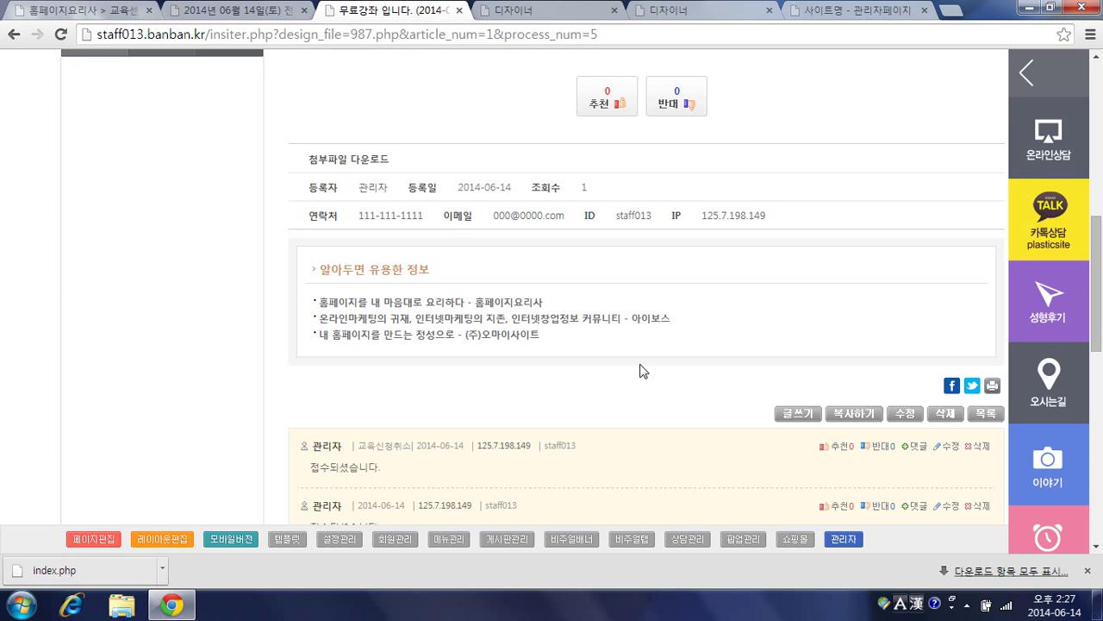
pyautogui.scroll(4, 601, 368)
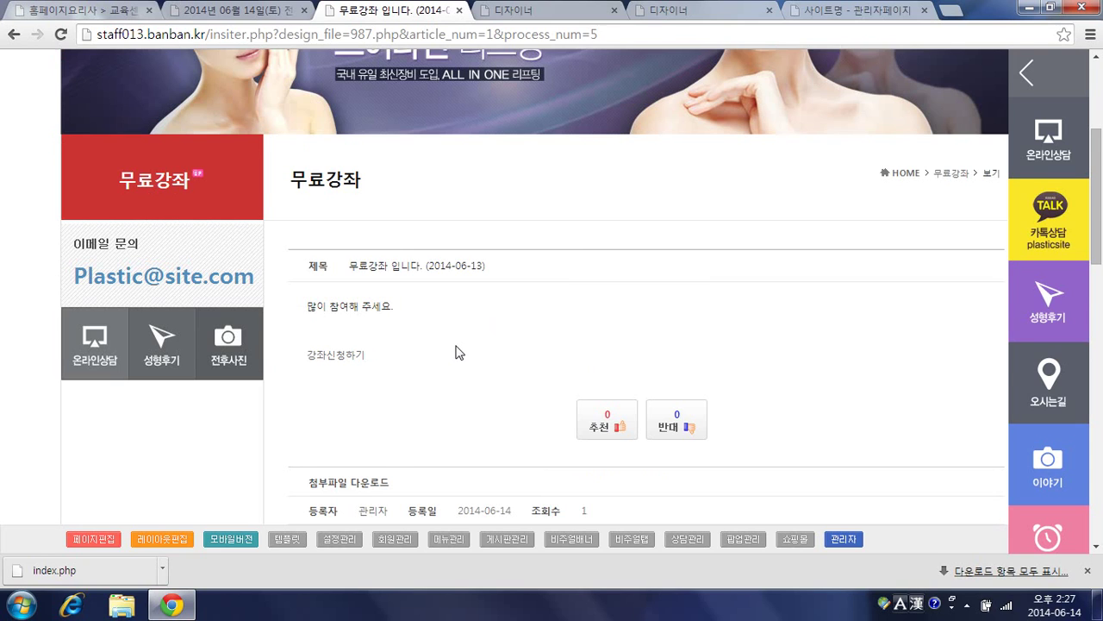
pyautogui.scroll(3, 457, 352)
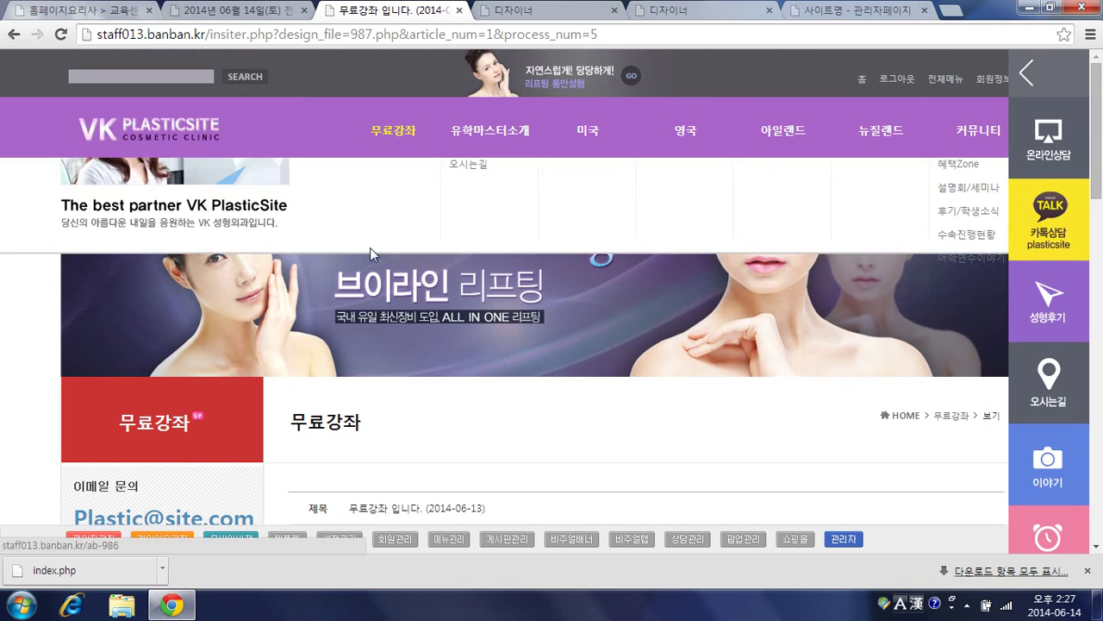
pyautogui.scroll(-1, 486, 374)
pyautogui.scroll(-1, 553, 420)
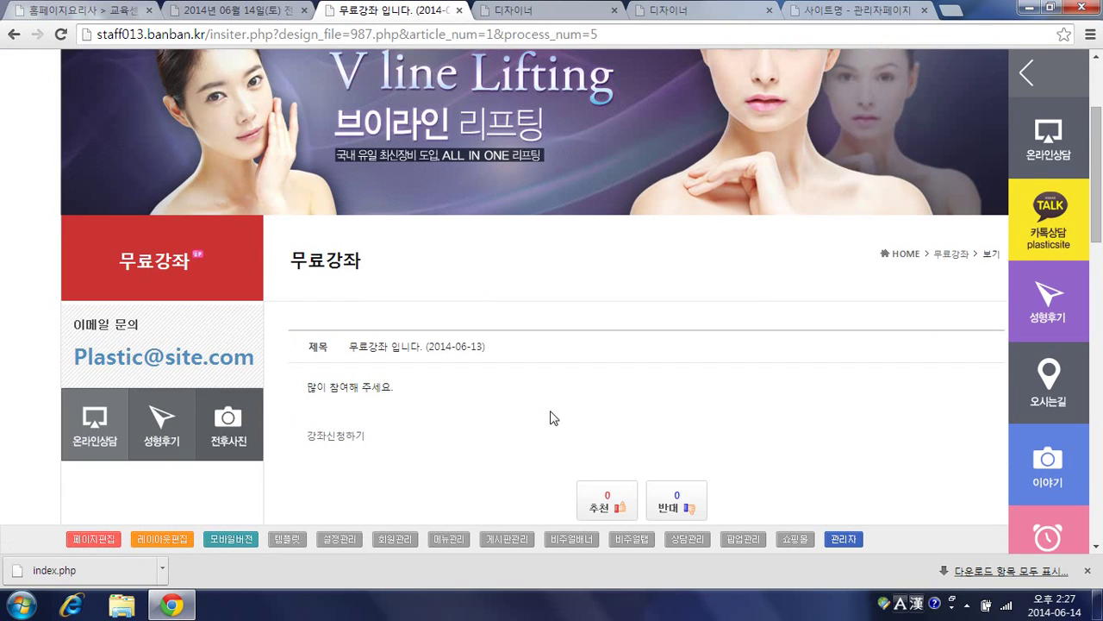